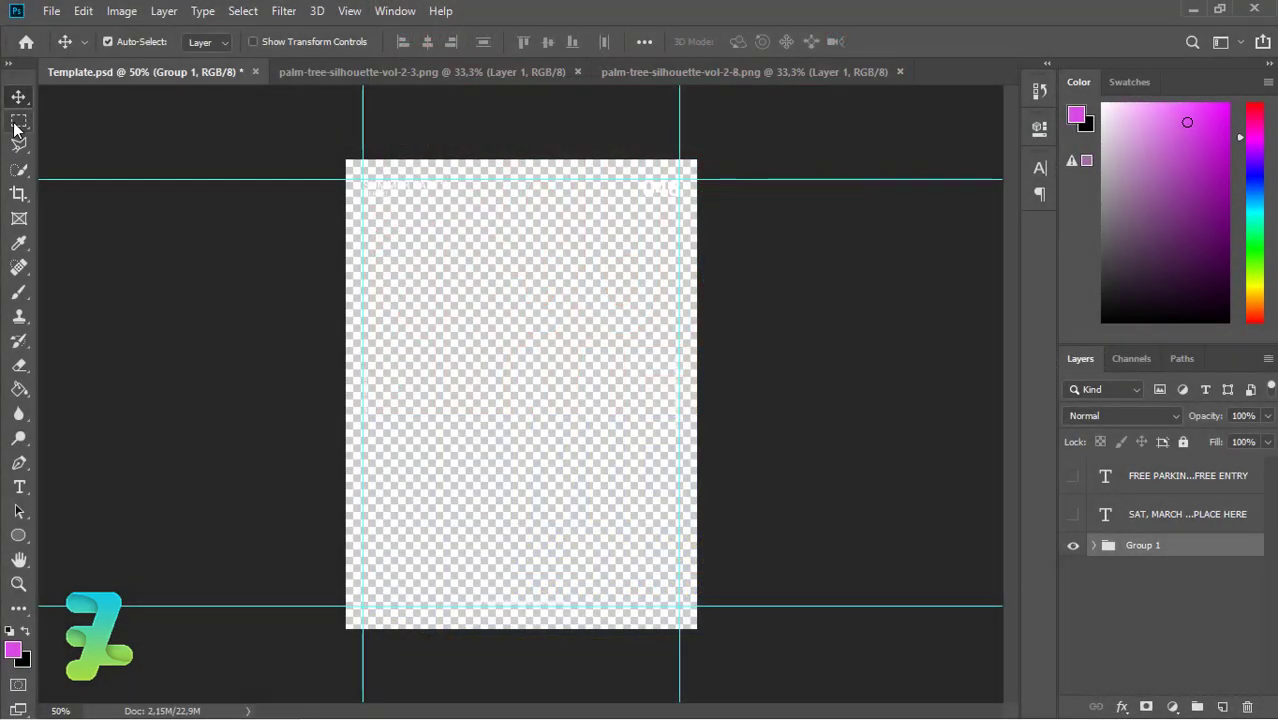
Add a new Layer 1 beneath Group 1 and marquee-select the lower half of the canvas.
{"action": "left_click", "coordinate": [13, 125]}
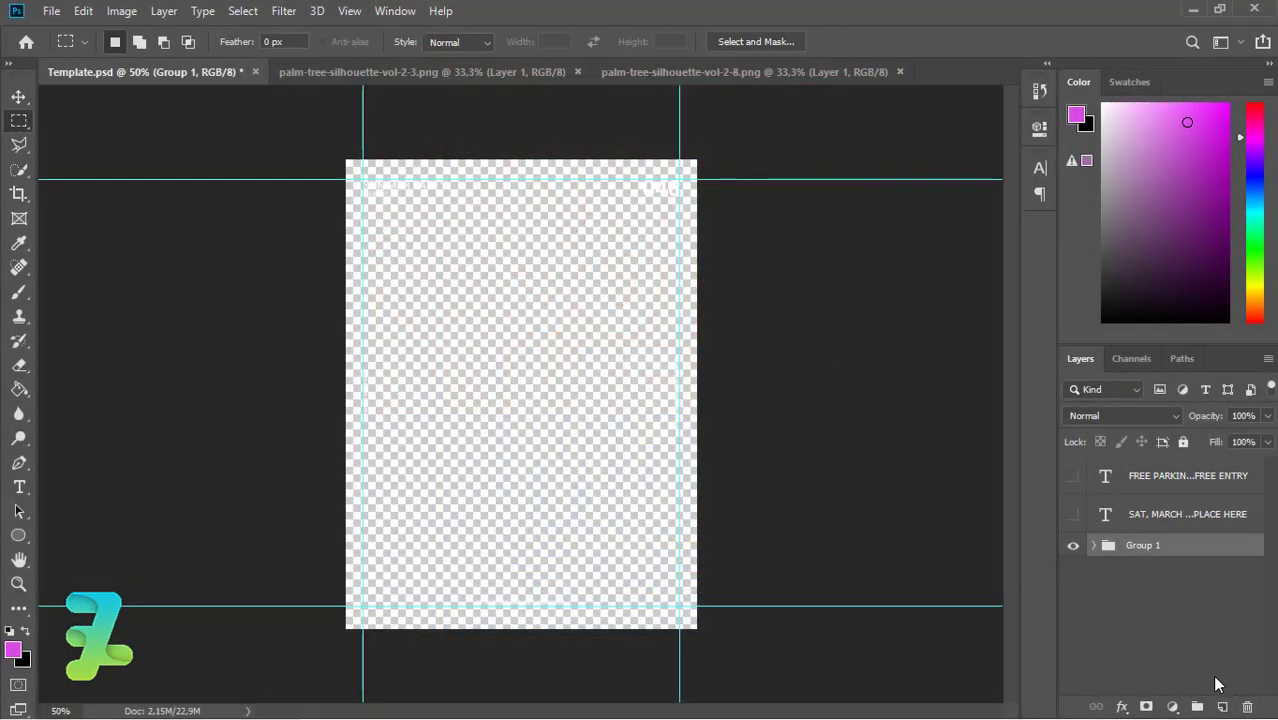
{"action": "left_click", "coordinate": [1222, 707]}
{"action": "left_click_drag", "start_coordinate": [1190, 556], "coordinate": [1205, 601]}
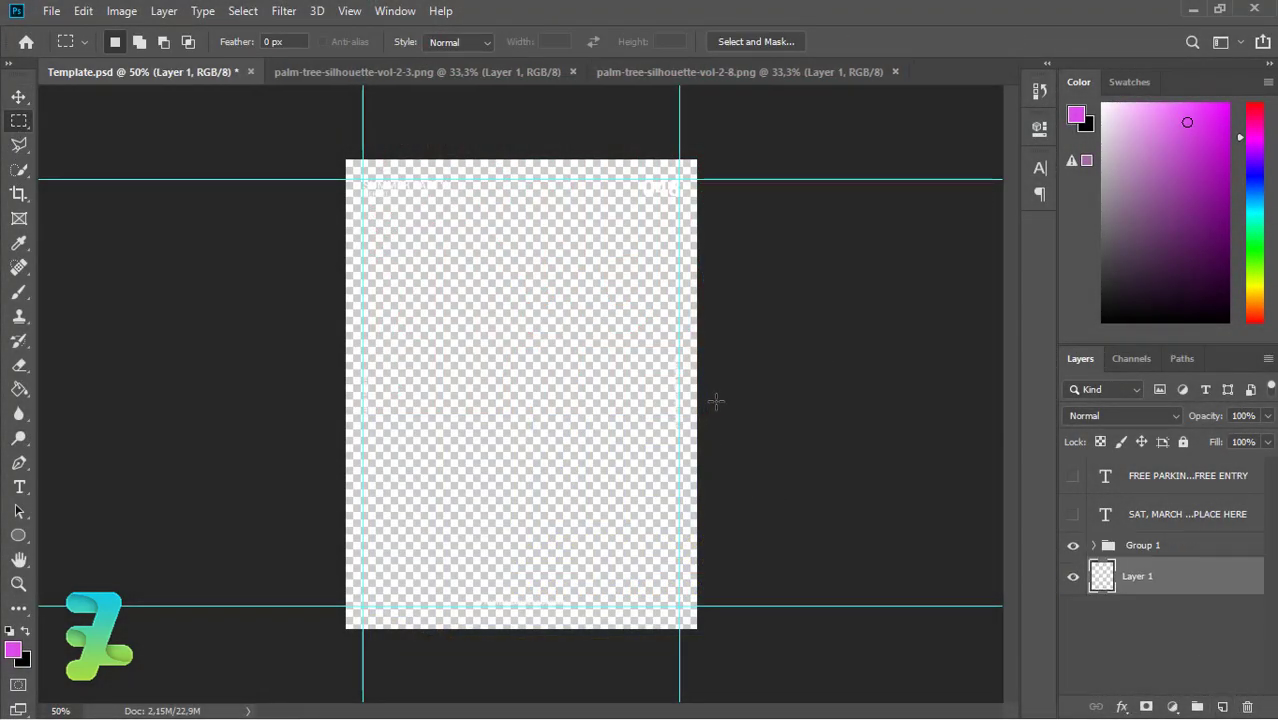
{"action": "left_click_drag", "start_coordinate": [697, 414], "coordinate": [346, 615]}
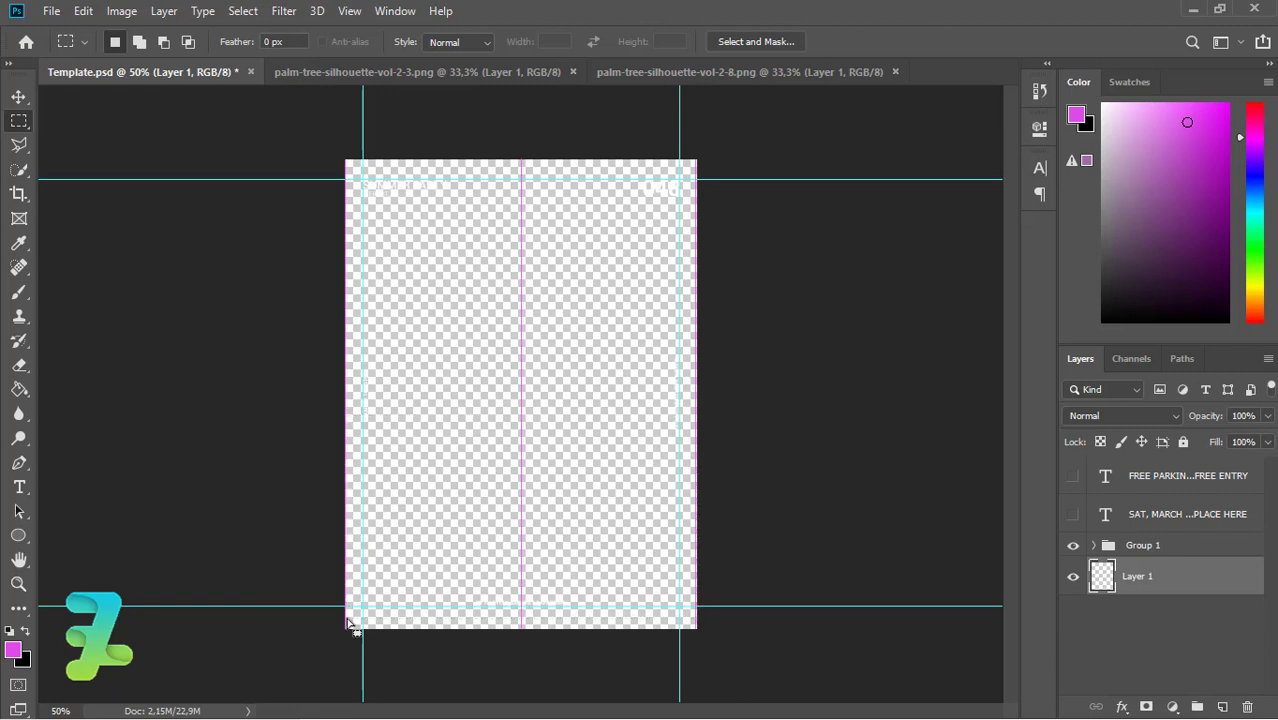
{"action": "left_click_drag", "start_coordinate": [19, 389], "coordinate": [60, 378]}
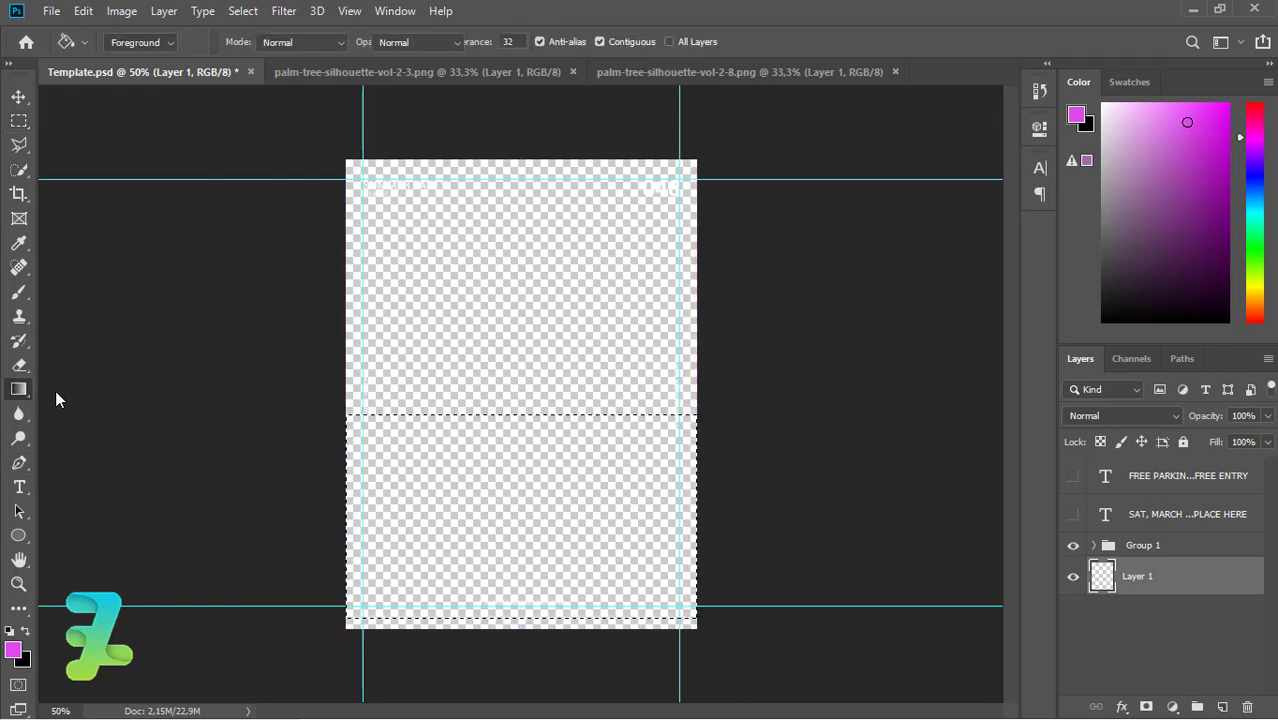
In the Gradient Editor, set the right stop to purple-blue and the left stop to dark navy.
{"action": "left_click", "coordinate": [136, 48]}
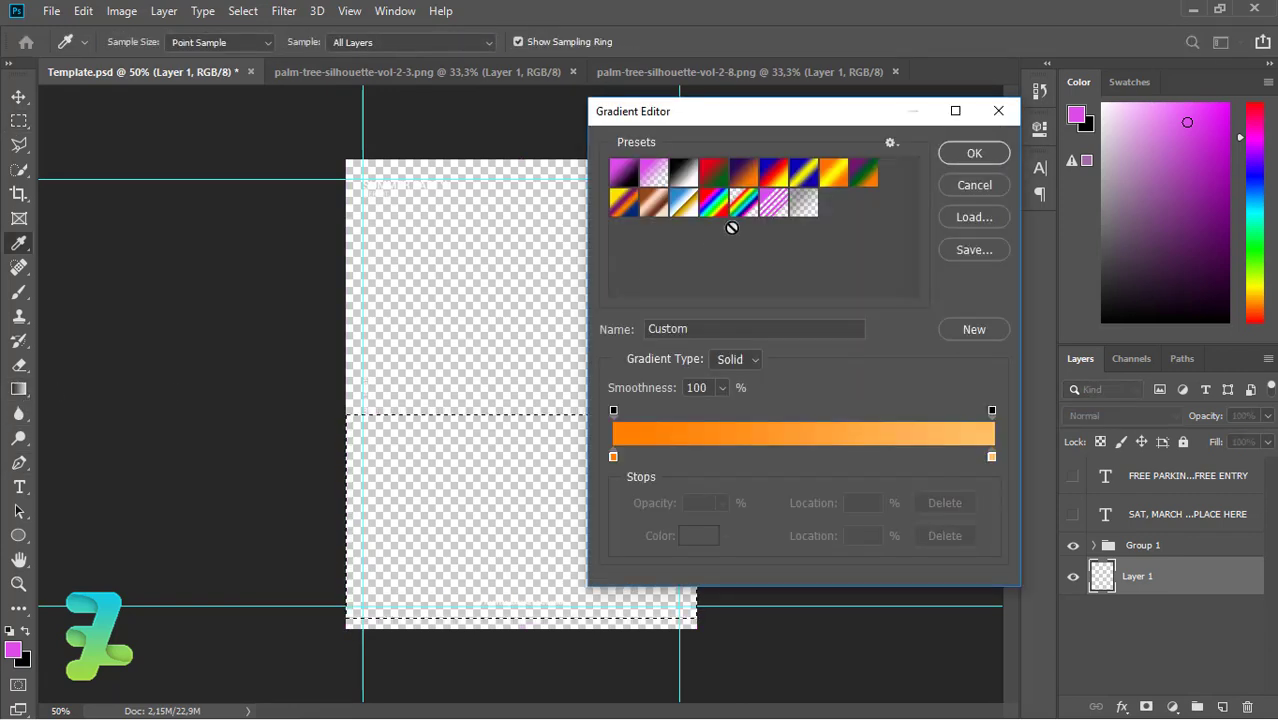
{"action": "double_click", "coordinate": [993, 455]}
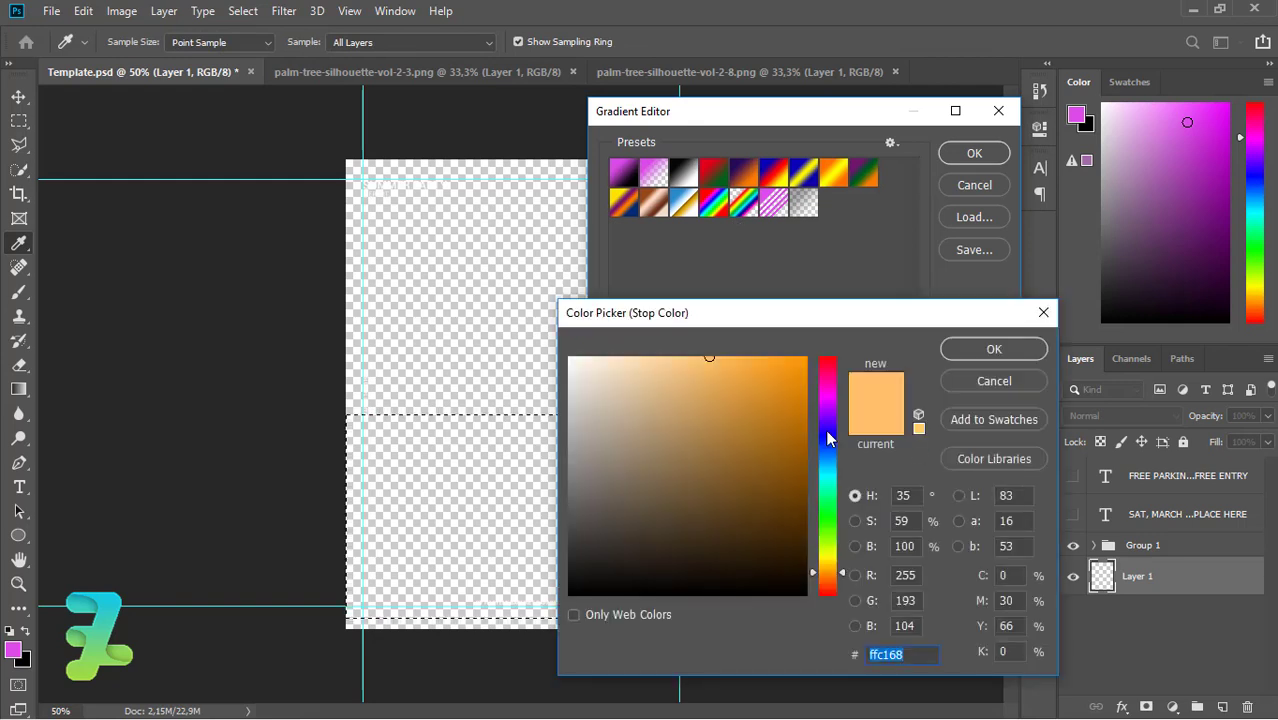
{"action": "left_click", "coordinate": [826, 432]}
{"action": "left_click_drag", "start_coordinate": [688, 354], "coordinate": [735, 360]}
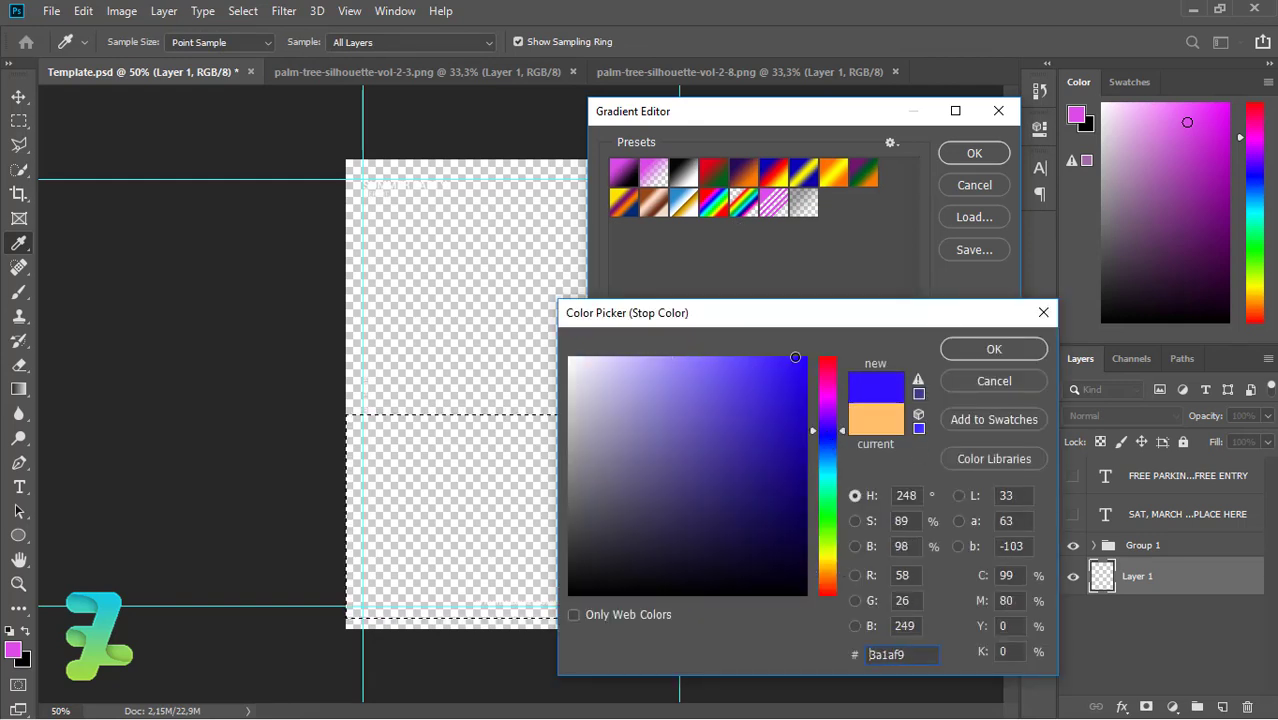
{"action": "left_click", "coordinate": [994, 350]}
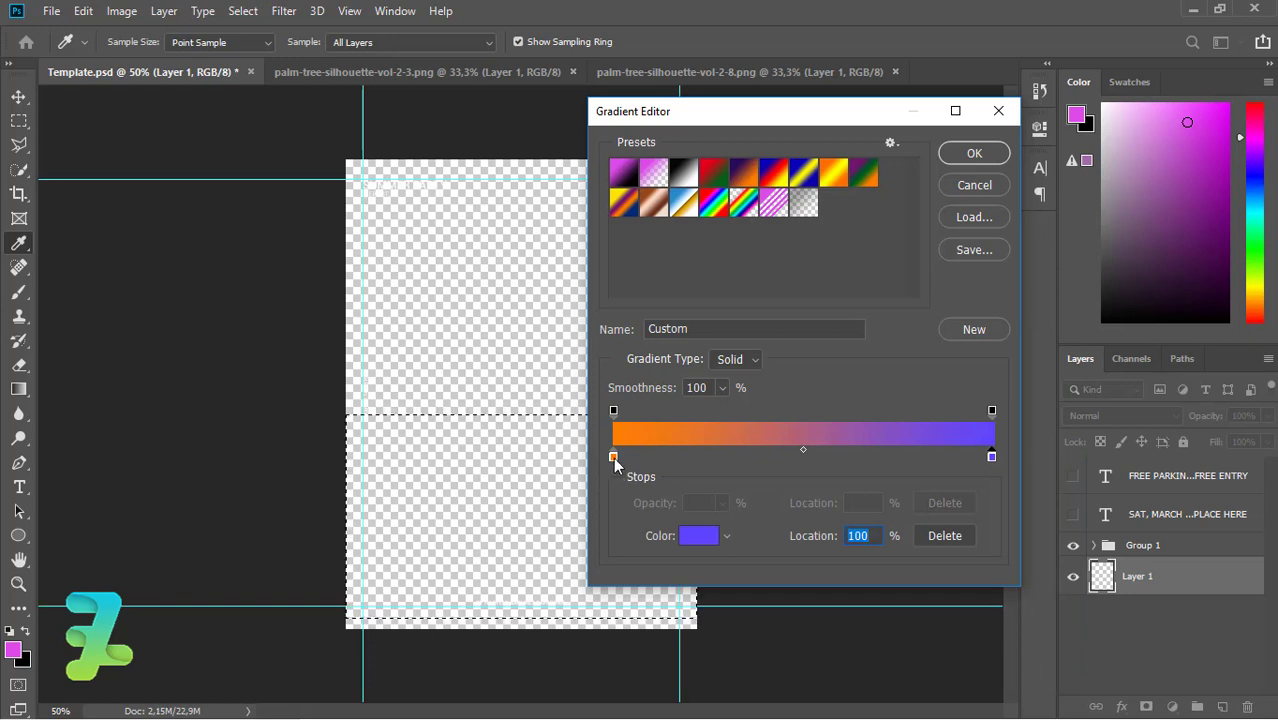
{"action": "double_click", "coordinate": [613, 457]}
{"action": "left_click", "coordinate": [823, 436]}
{"action": "left_click", "coordinate": [702, 520]}
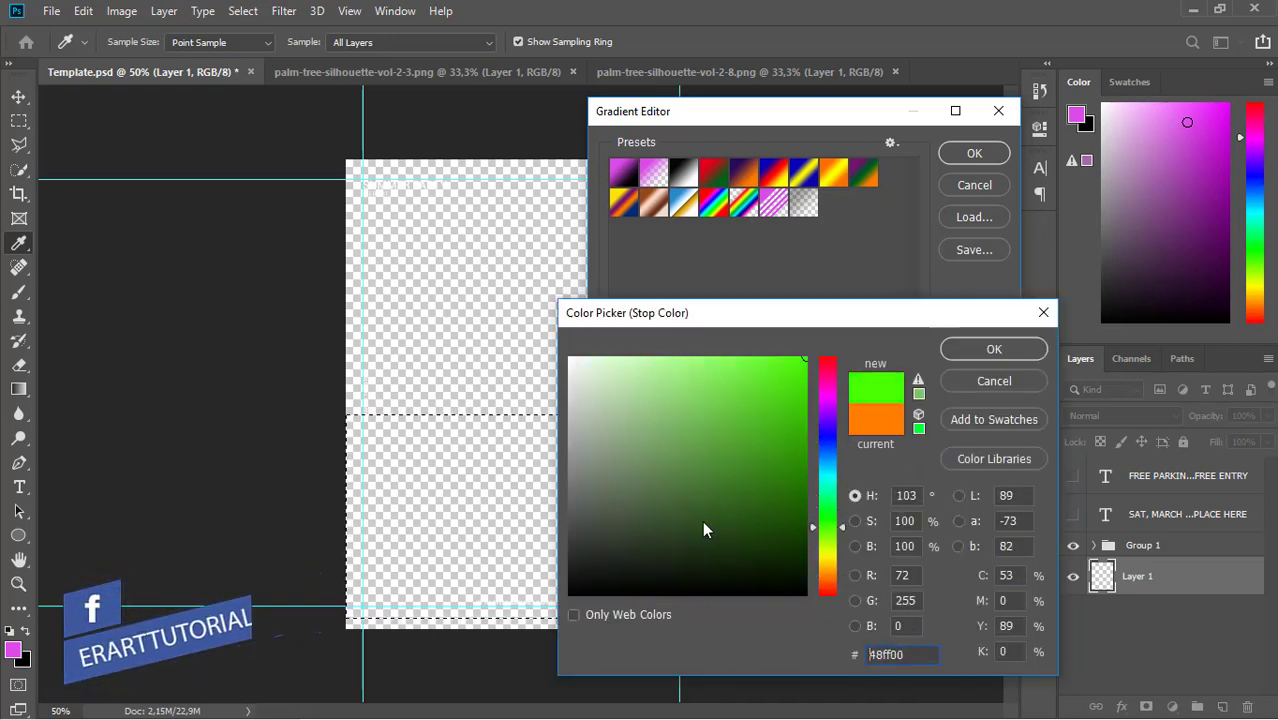
{"action": "left_click", "coordinate": [824, 434]}
{"action": "left_click", "coordinate": [700, 527]}
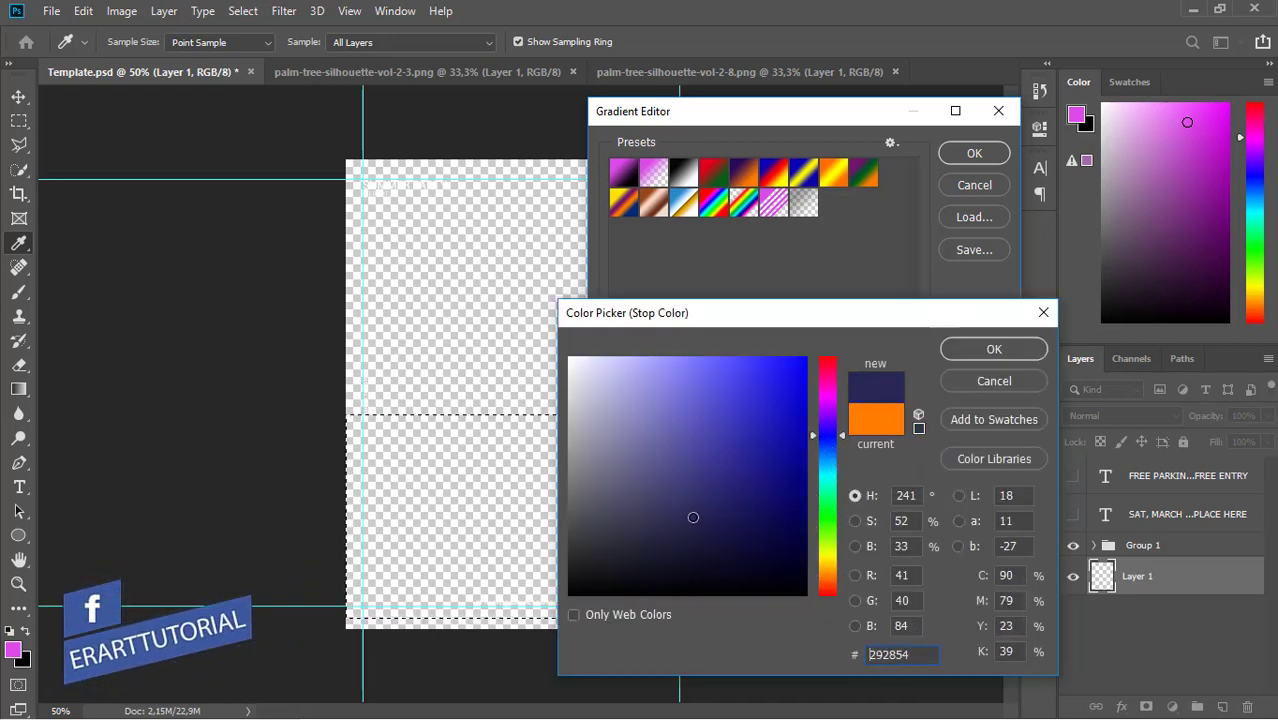
{"action": "key", "text": "Return"}
Change the right stop to bright blue and drag the navy-to-blue gradient down the selection.
{"action": "left_click", "coordinate": [992, 457]}
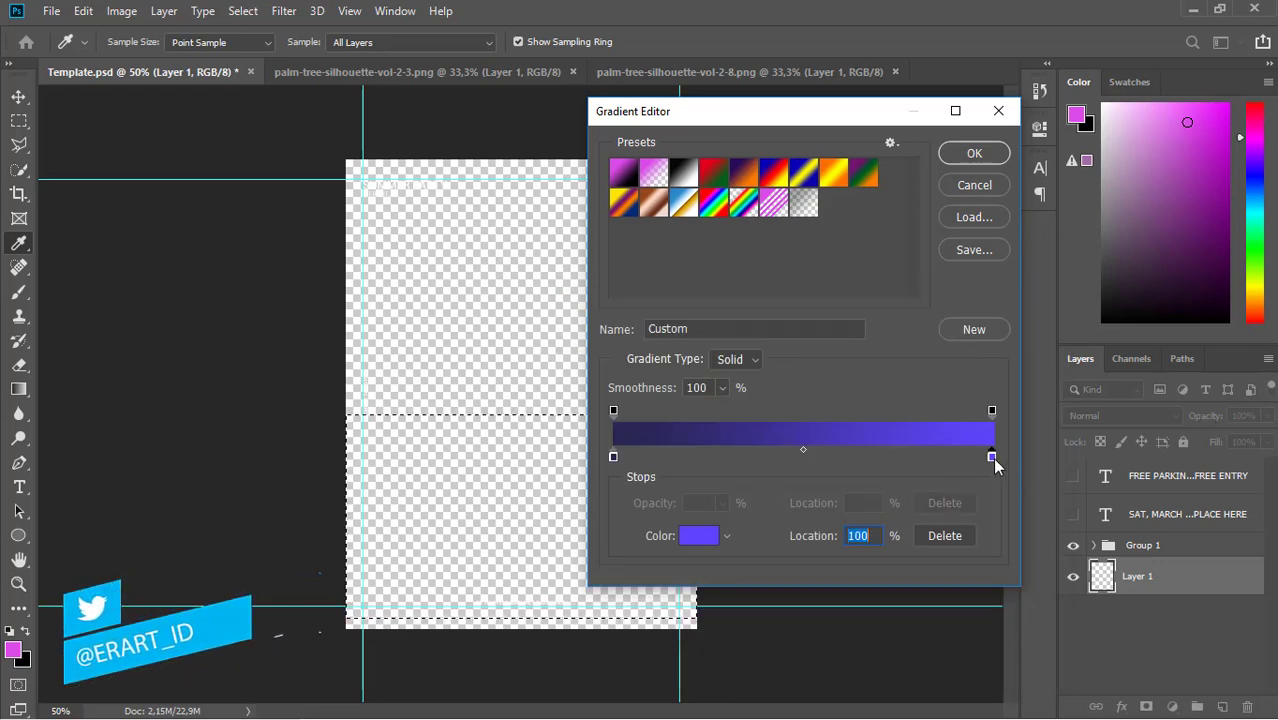
{"action": "double_click", "coordinate": [992, 457]}
{"action": "left_click_drag", "start_coordinate": [711, 366], "coordinate": [665, 362]}
{"action": "left_click", "coordinate": [959, 350]}
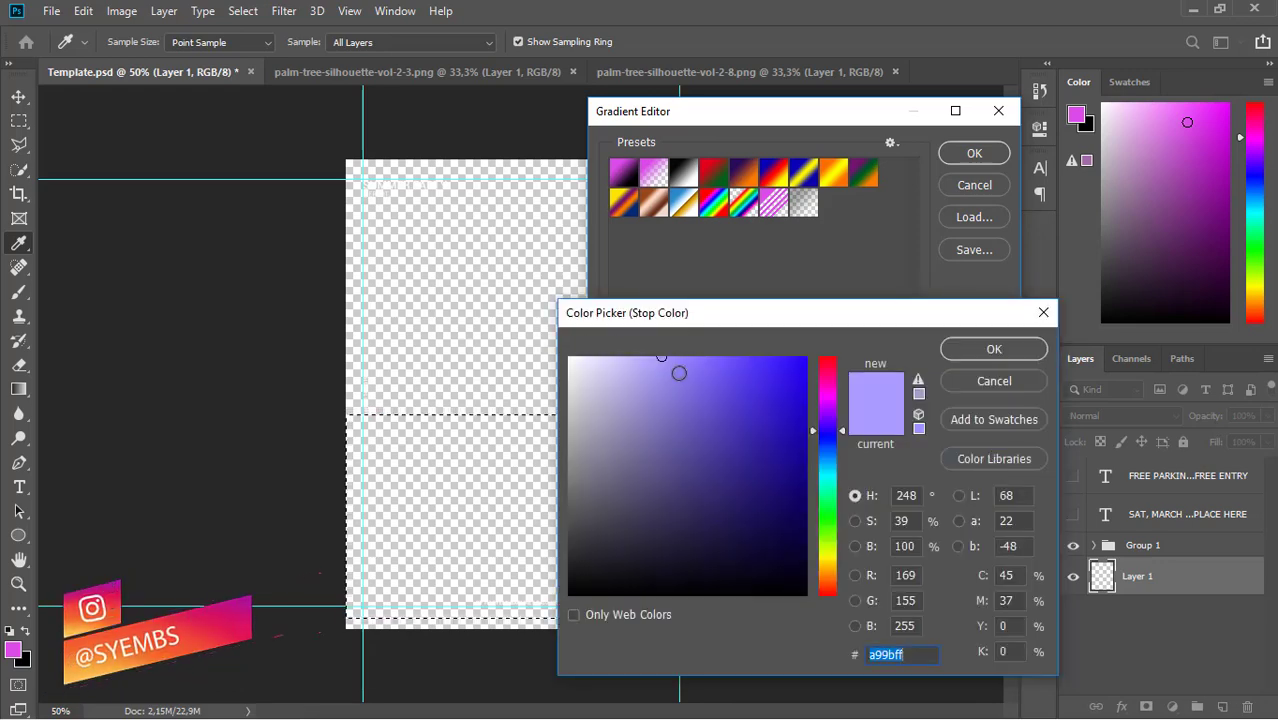
{"action": "double_click", "coordinate": [992, 457]}
{"action": "left_click_drag", "start_coordinate": [977, 324], "coordinate": [705, 314]}
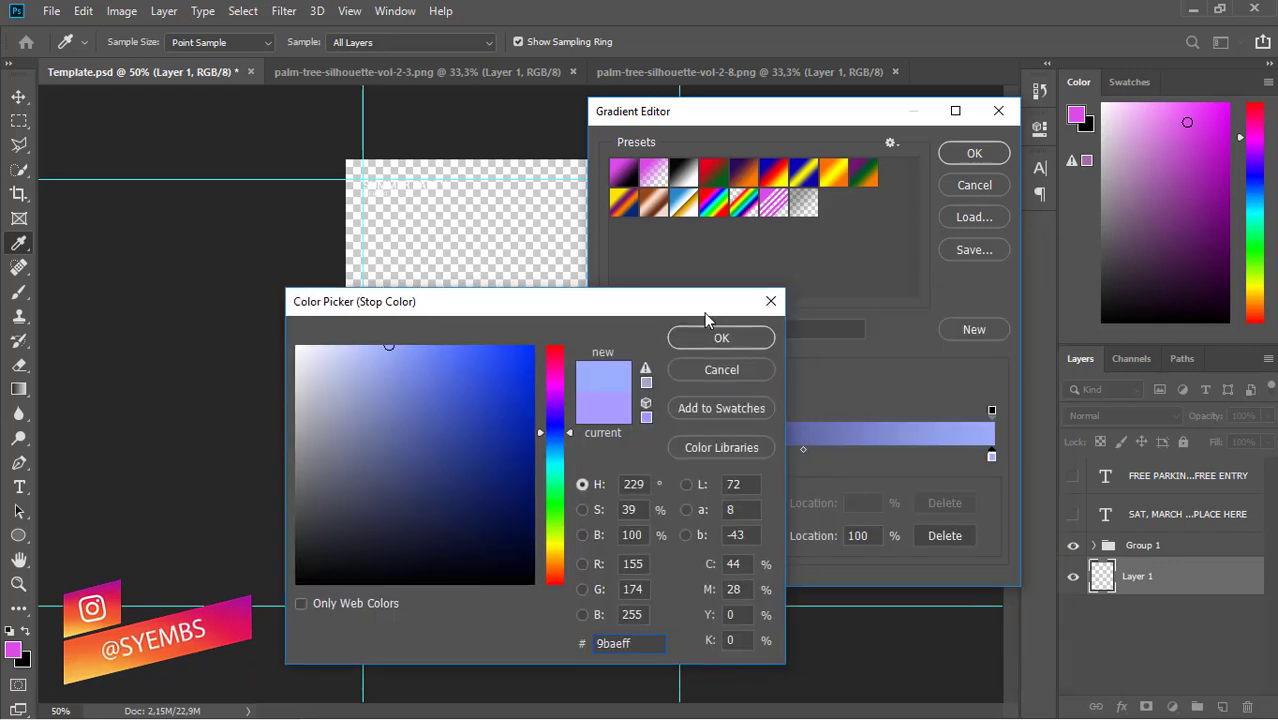
{"action": "left_click_drag", "start_coordinate": [463, 349], "coordinate": [437, 349]}
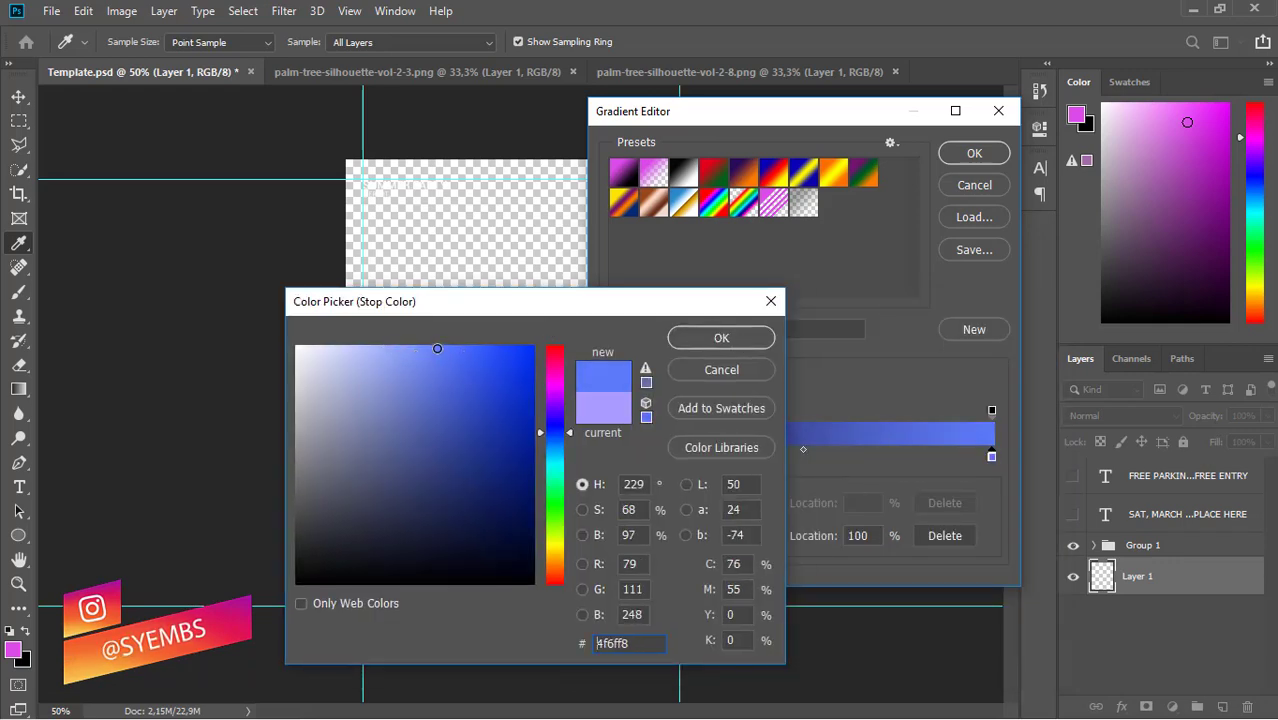
{"action": "left_click", "coordinate": [699, 335]}
{"action": "left_click", "coordinate": [970, 152]}
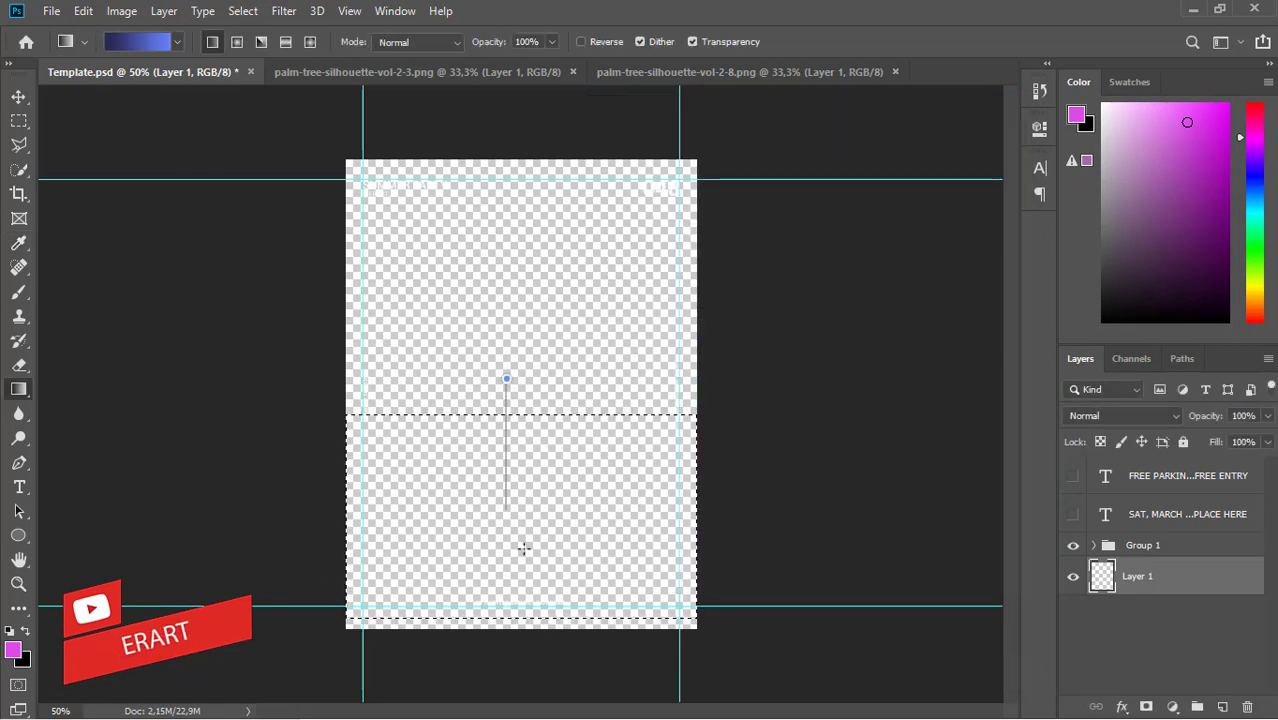
{"action": "left_click_drag", "start_coordinate": [523, 548], "coordinate": [524, 556]}
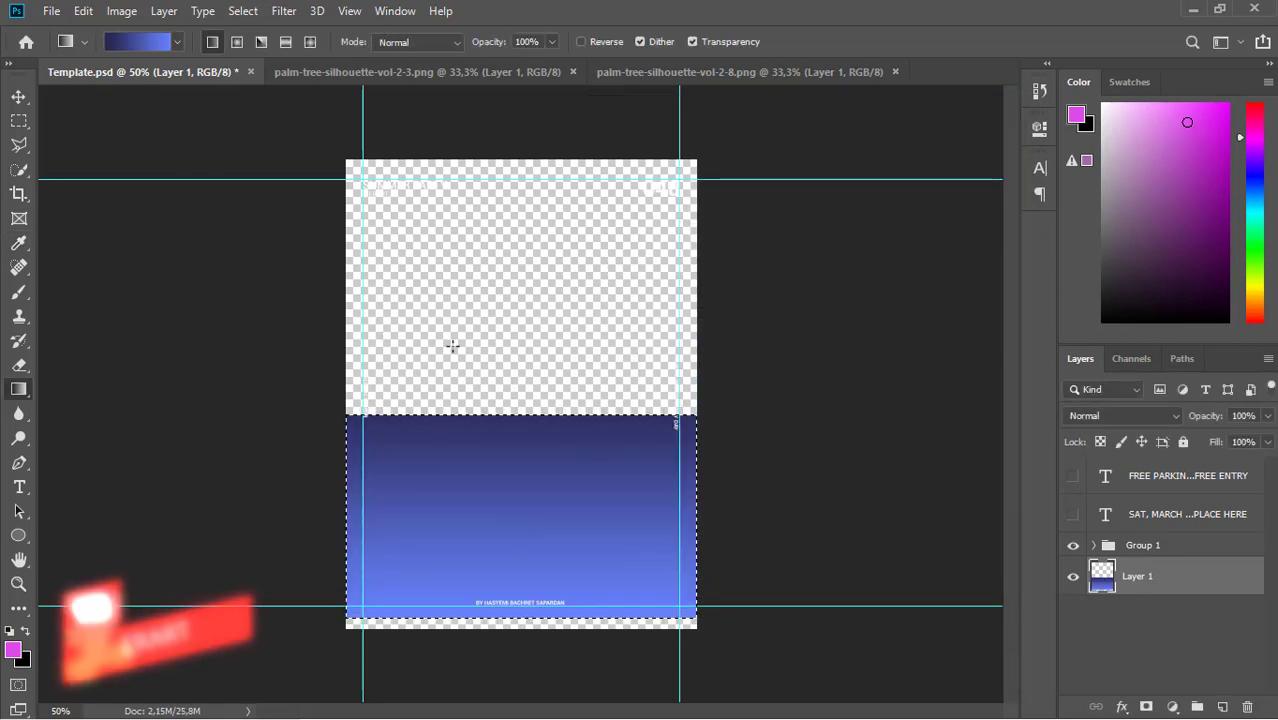
Deselect and move the blue gradient band down 0.472 in.
{"action": "left_click", "coordinate": [17, 98]}
{"action": "key", "text": "ctrl+d"}
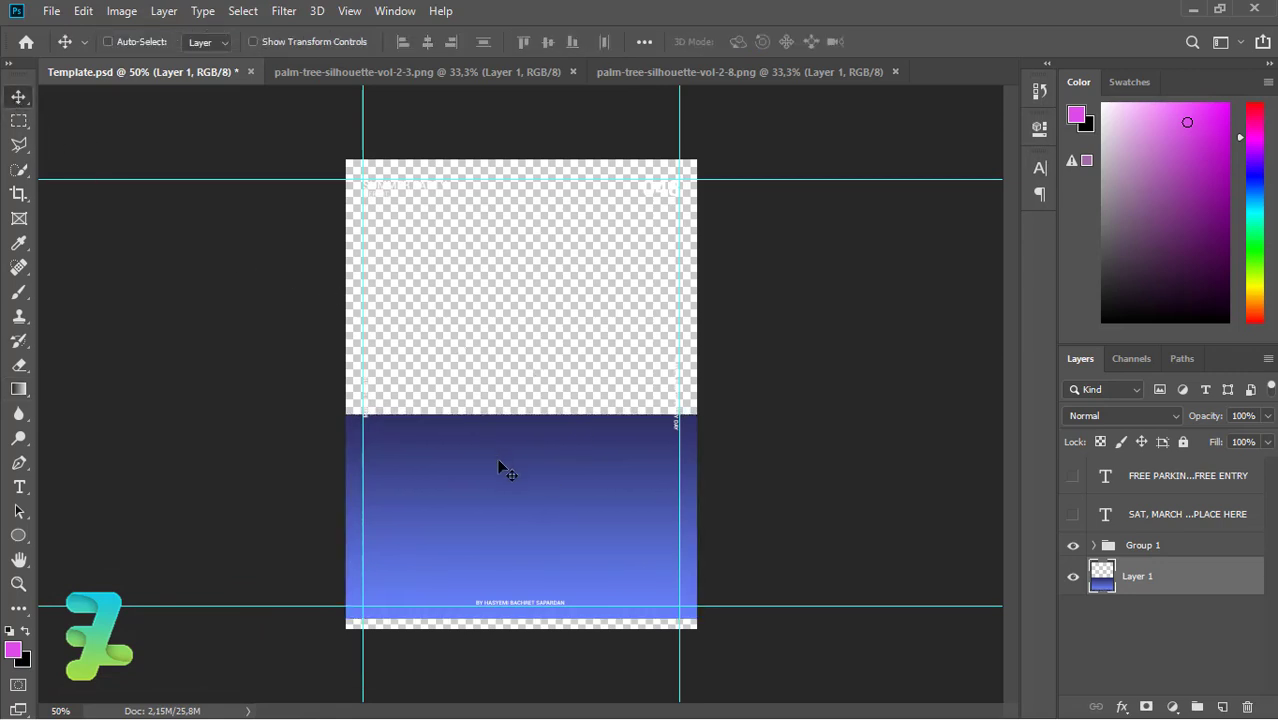
{"action": "left_click_drag", "start_coordinate": [499, 463], "coordinate": [503, 478]}
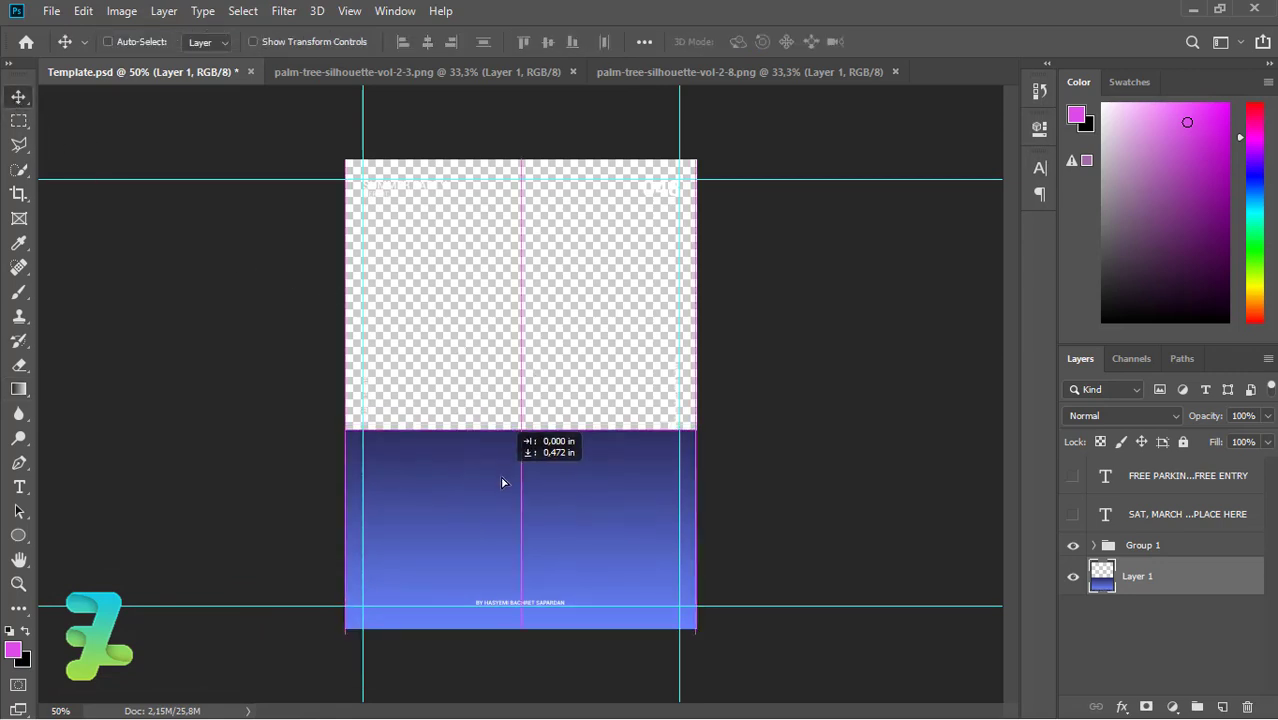
{"action": "left_click", "coordinate": [820, 482], "text": "ctrl"}
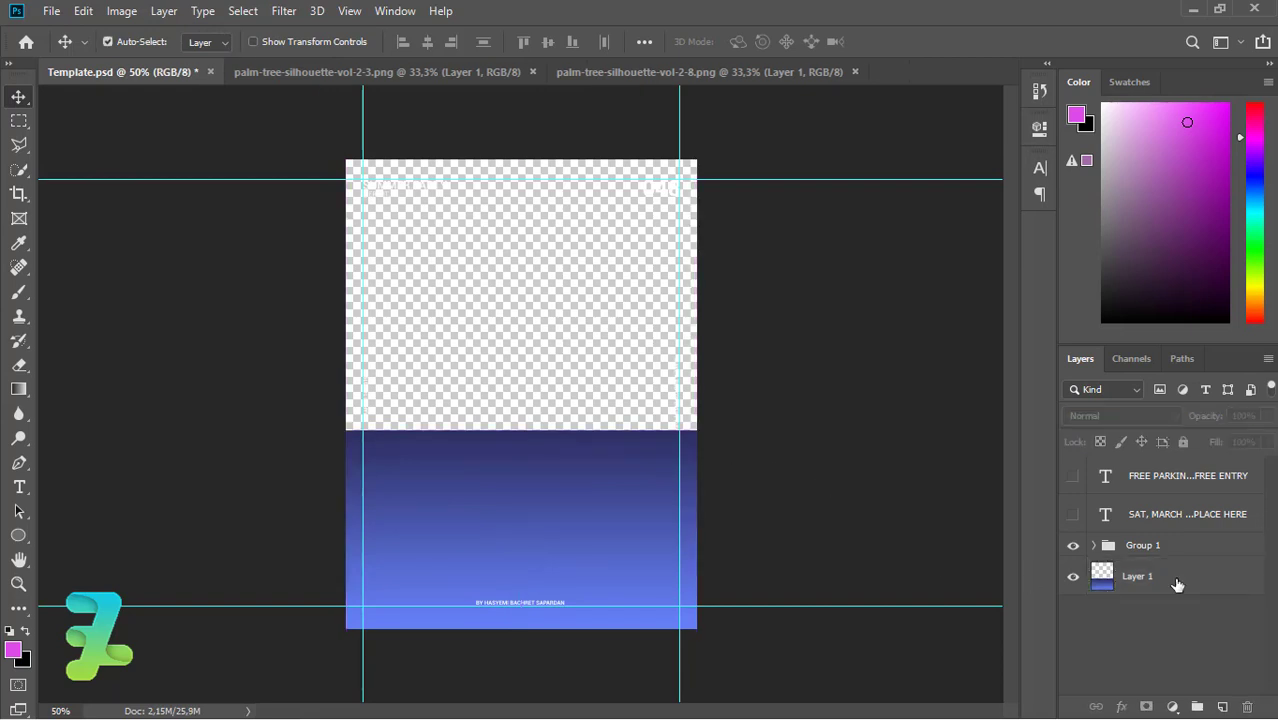
Marquee-select the upper canvas area and place new Layer 2 beneath Layer 1.
{"action": "left_click", "coordinate": [1222, 580]}
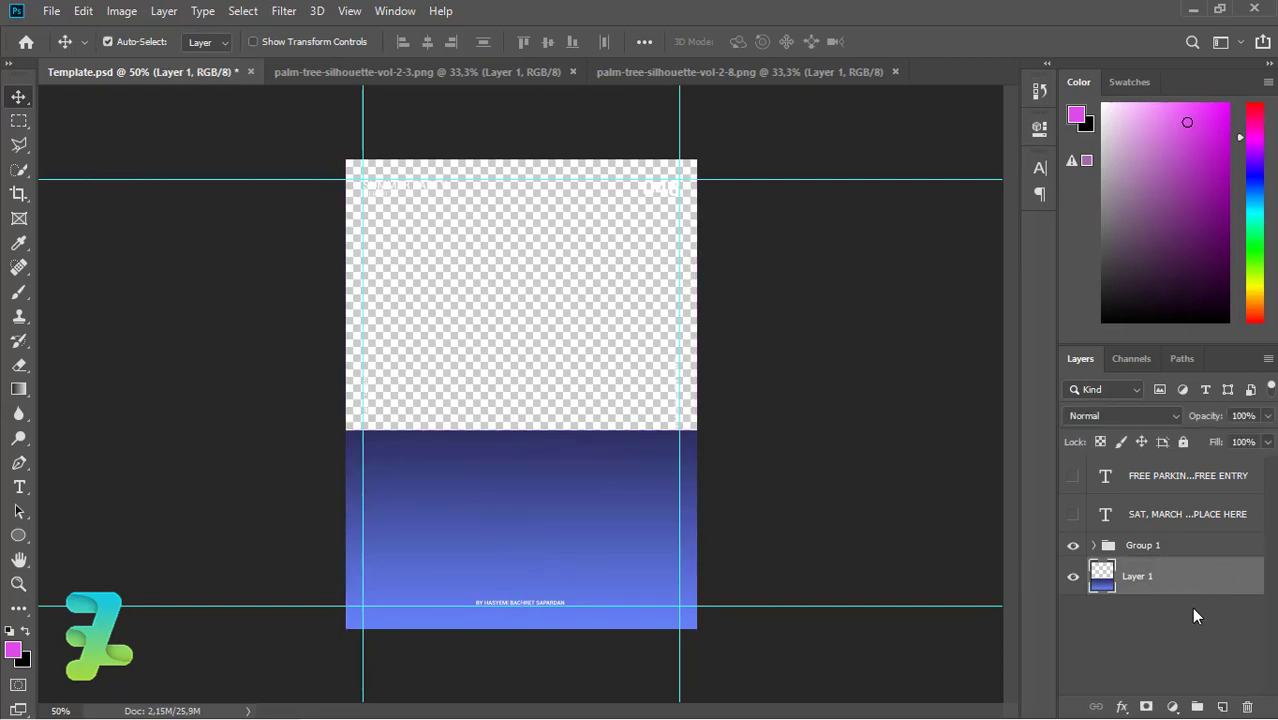
{"action": "left_click", "coordinate": [19, 121]}
{"action": "left_click_drag", "start_coordinate": [328, 444], "coordinate": [756, 157]}
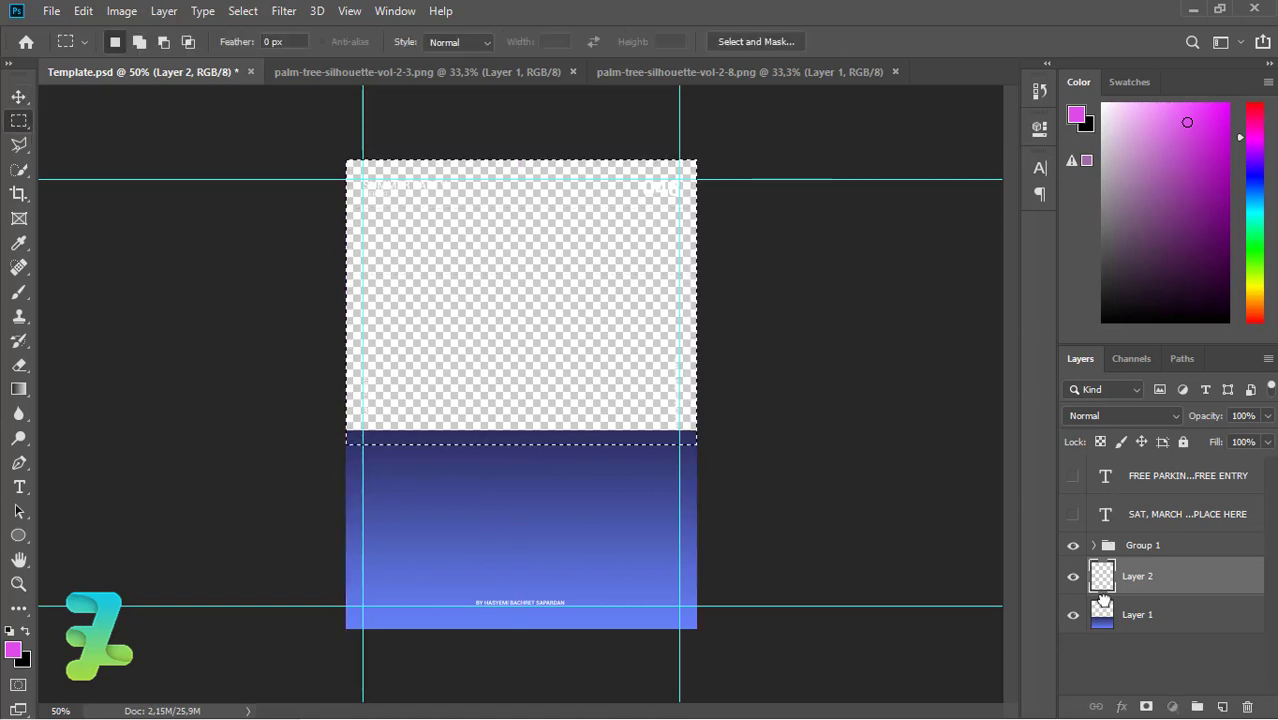
{"action": "left_click_drag", "start_coordinate": [1103, 600], "coordinate": [1103, 630]}
In the Gradient Editor, set the left stop to bright red.
{"action": "key", "text": "g"}
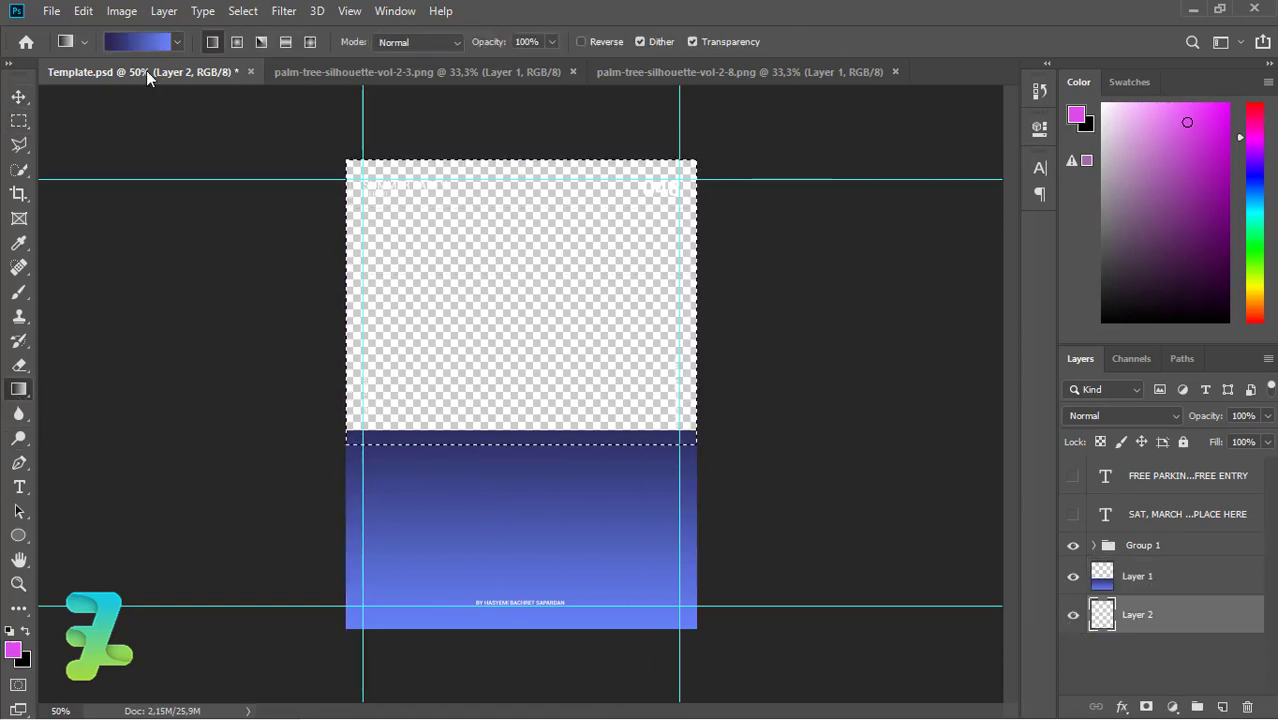
{"action": "left_click", "coordinate": [140, 41]}
{"action": "double_click", "coordinate": [613, 456]}
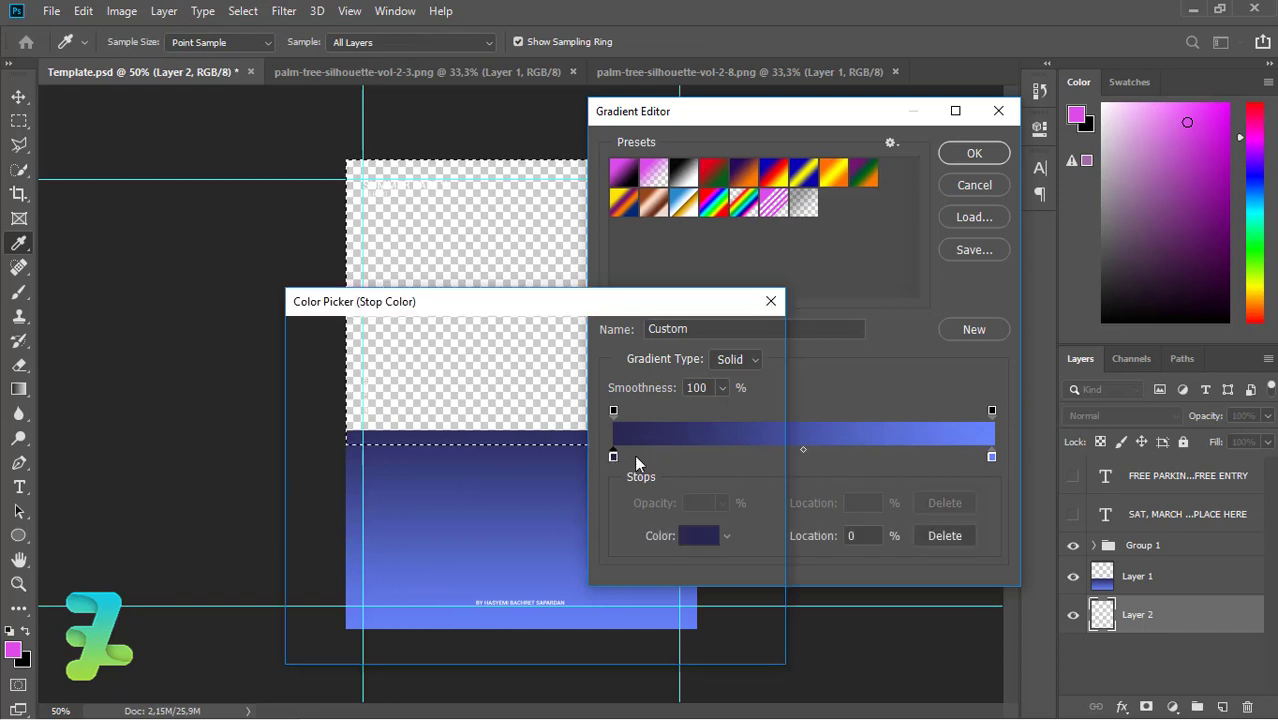
{"action": "left_click", "coordinate": [551, 355]}
{"action": "mouse_move", "coordinate": [519, 376]}
{"action": "left_mouse_down"}
{"action": "mouse_move", "coordinate": [531, 339]}
{"action": "mouse_move", "coordinate": [479, 400]}
{"action": "mouse_move", "coordinate": [480, 383]}
{"action": "left_mouse_up"}
{"action": "left_click", "coordinate": [695, 340]}
Set the right stop to light pink and drag the red-to-pink gradient down the upper selection.
{"action": "double_click", "coordinate": [990, 457]}
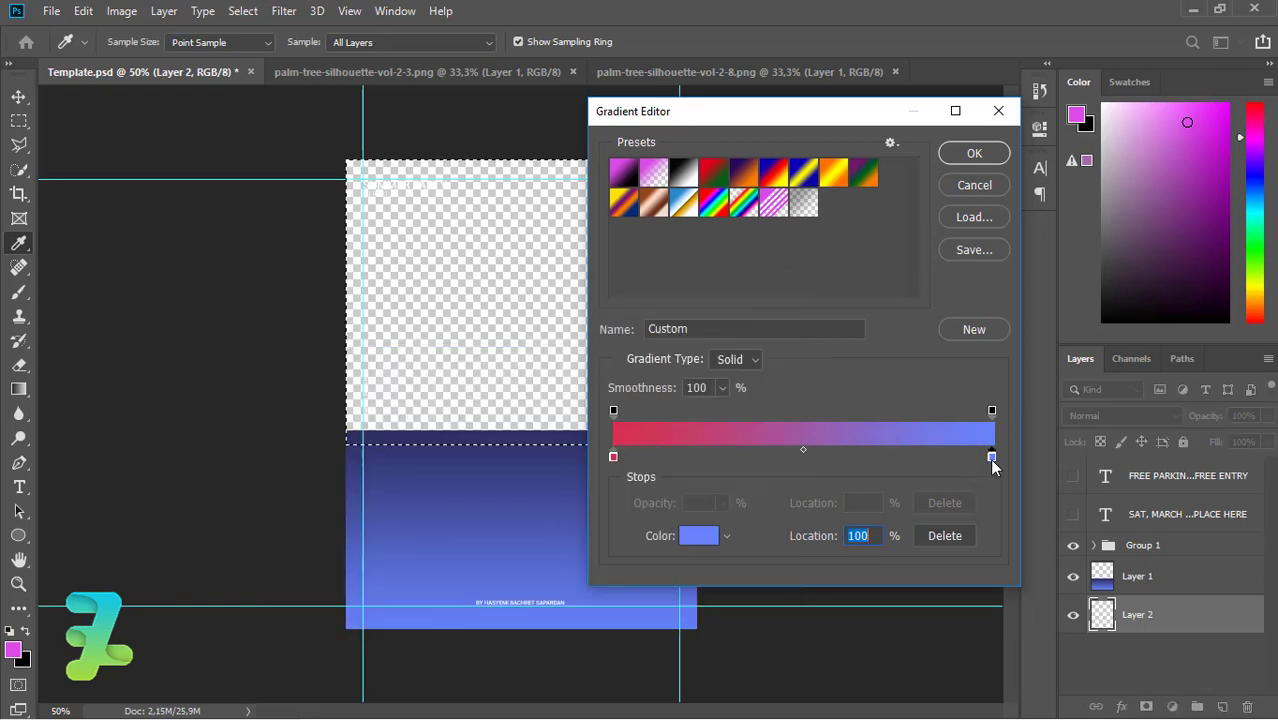
{"action": "left_click_drag", "start_coordinate": [556, 357], "coordinate": [558, 372]}
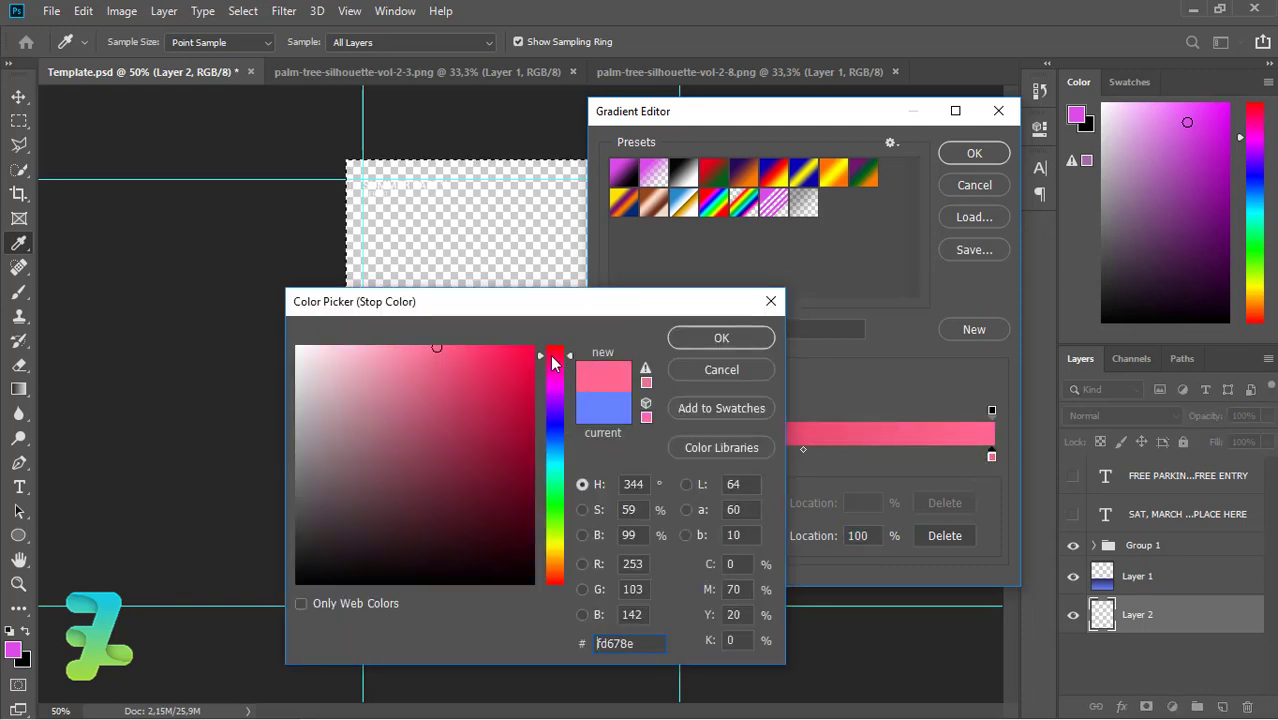
{"action": "mouse_move", "coordinate": [482, 366]}
{"action": "left_mouse_down"}
{"action": "mouse_move", "coordinate": [417, 343]}
{"action": "mouse_move", "coordinate": [454, 344]}
{"action": "mouse_move", "coordinate": [408, 345]}
{"action": "left_mouse_up"}
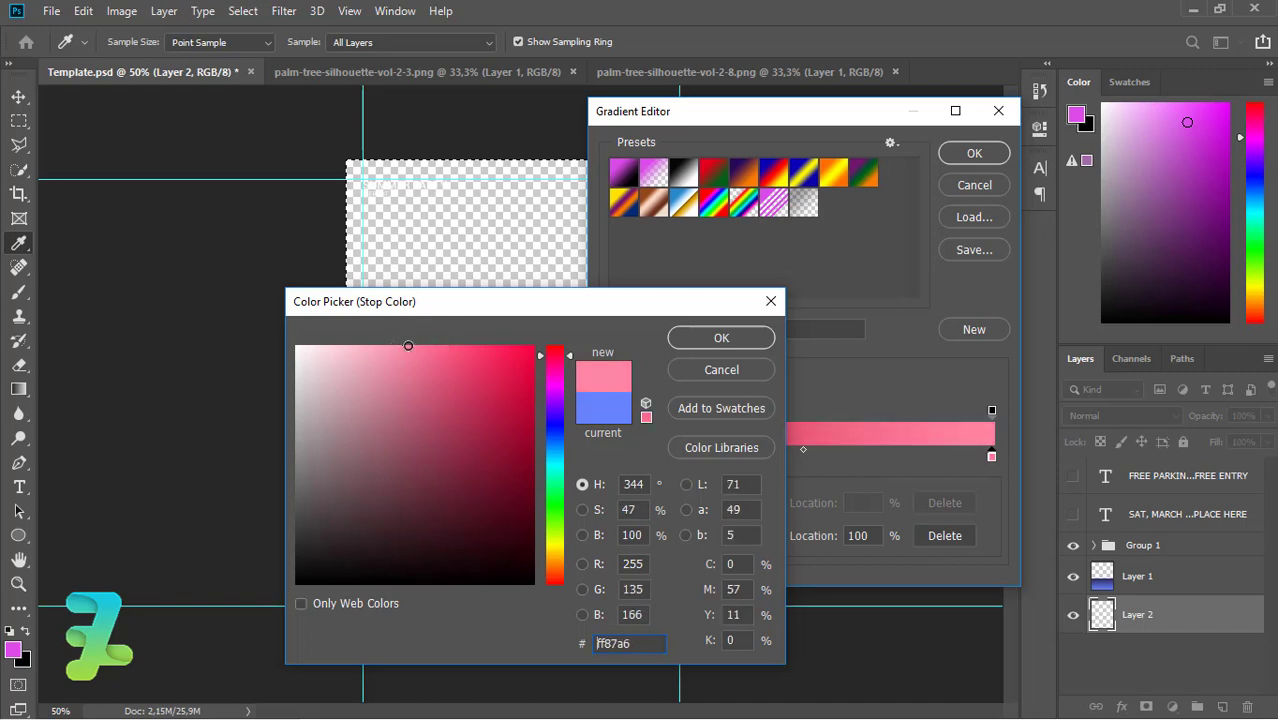
{"action": "left_click", "coordinate": [721, 339]}
{"action": "left_click", "coordinate": [974, 153]}
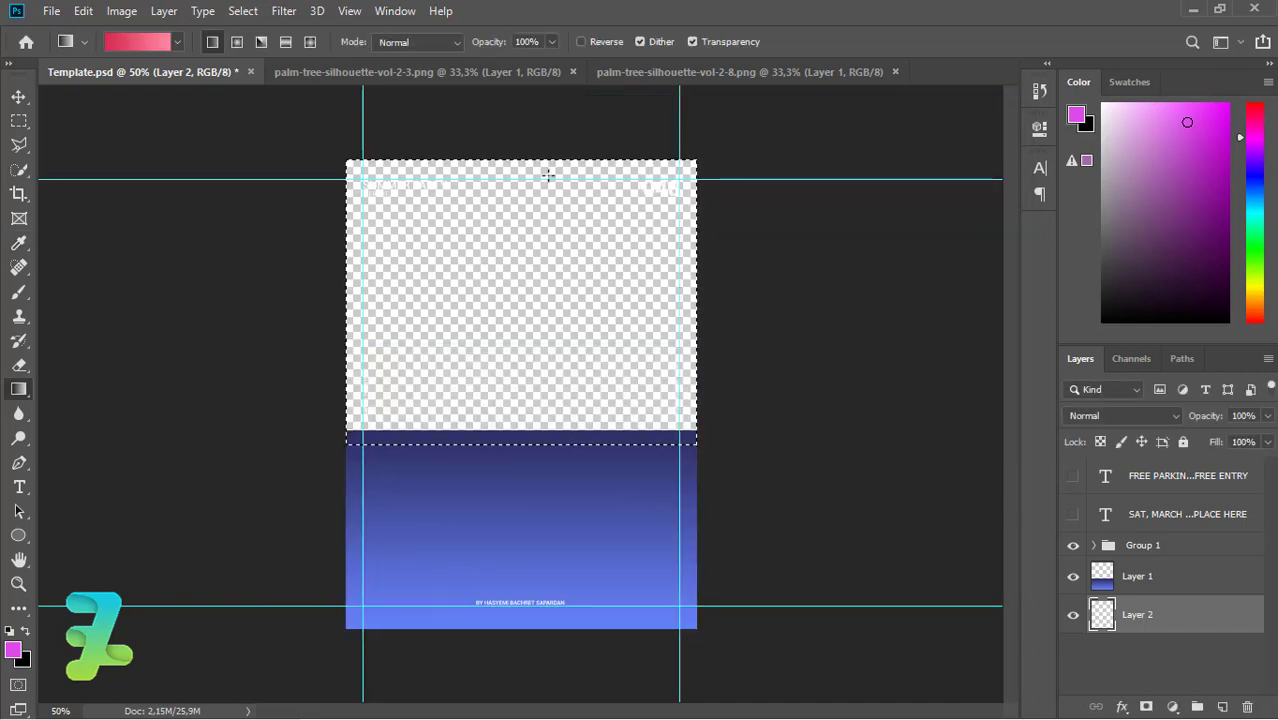
{"action": "left_click_drag", "start_coordinate": [522, 108], "coordinate": [522, 330]}
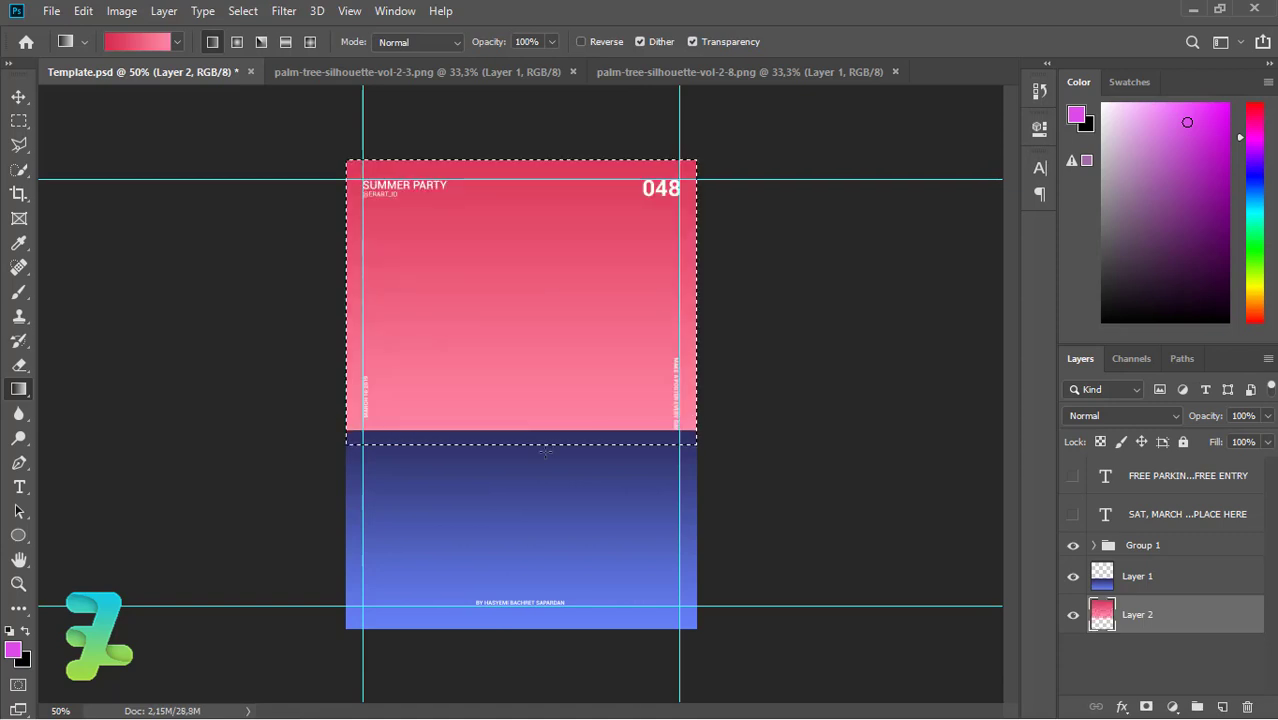
{"action": "key", "text": "ctrl+d"}
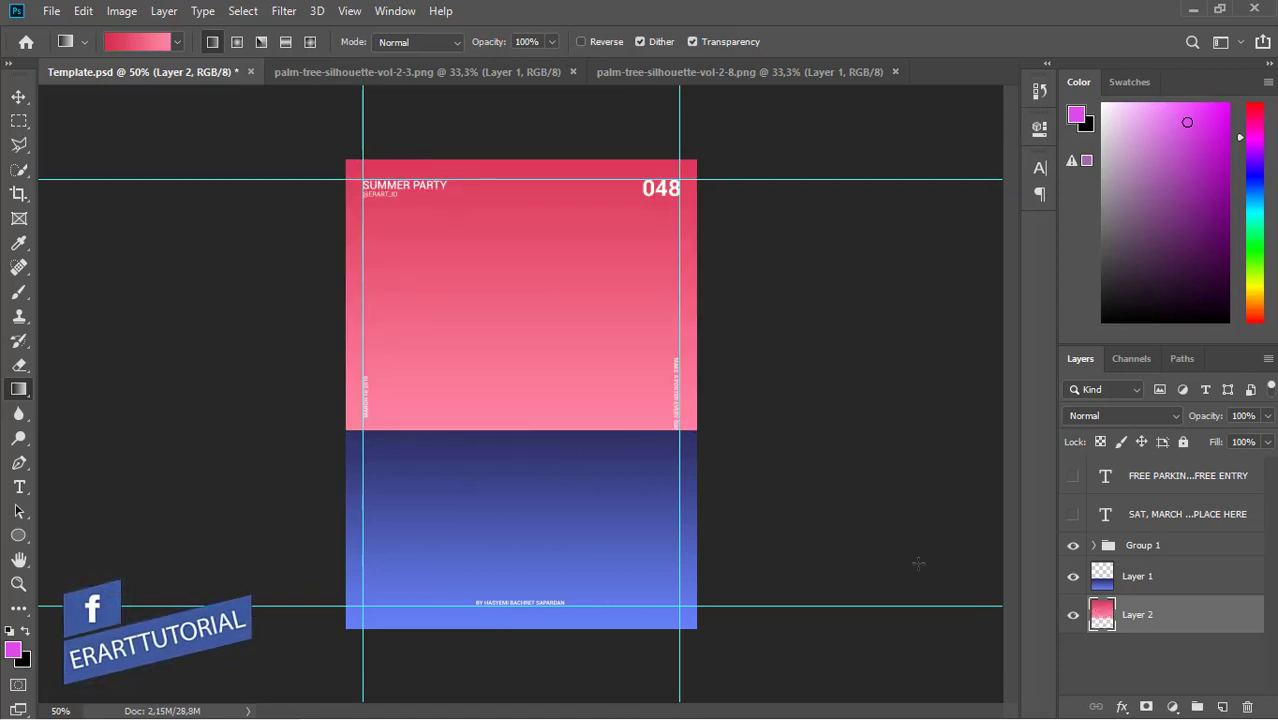
{"action": "left_click", "coordinate": [1186, 589]}
Group Layer 1 and Layer 2 into a group named BG.
{"action": "left_click", "coordinate": [1205, 625], "text": "shift"}
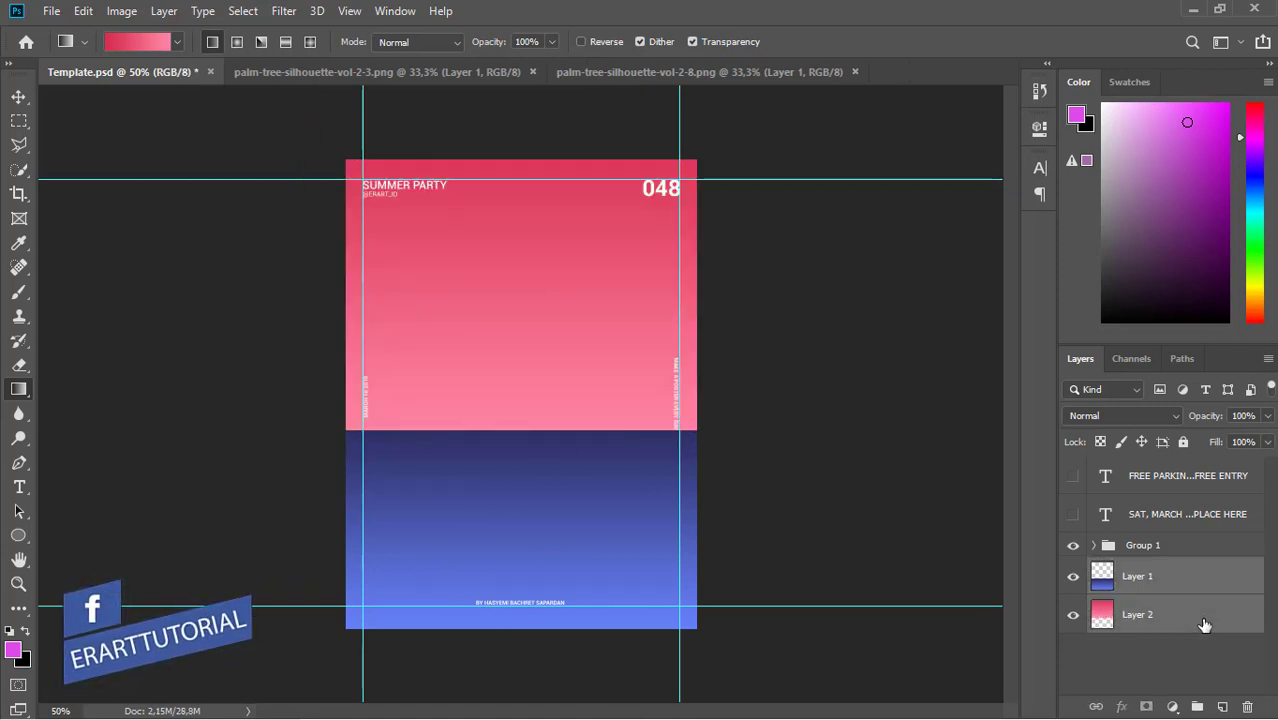
{"action": "key", "text": "ctrl+g"}
{"action": "double_click", "coordinate": [1143, 568]}
{"action": "type", "text": "b"}
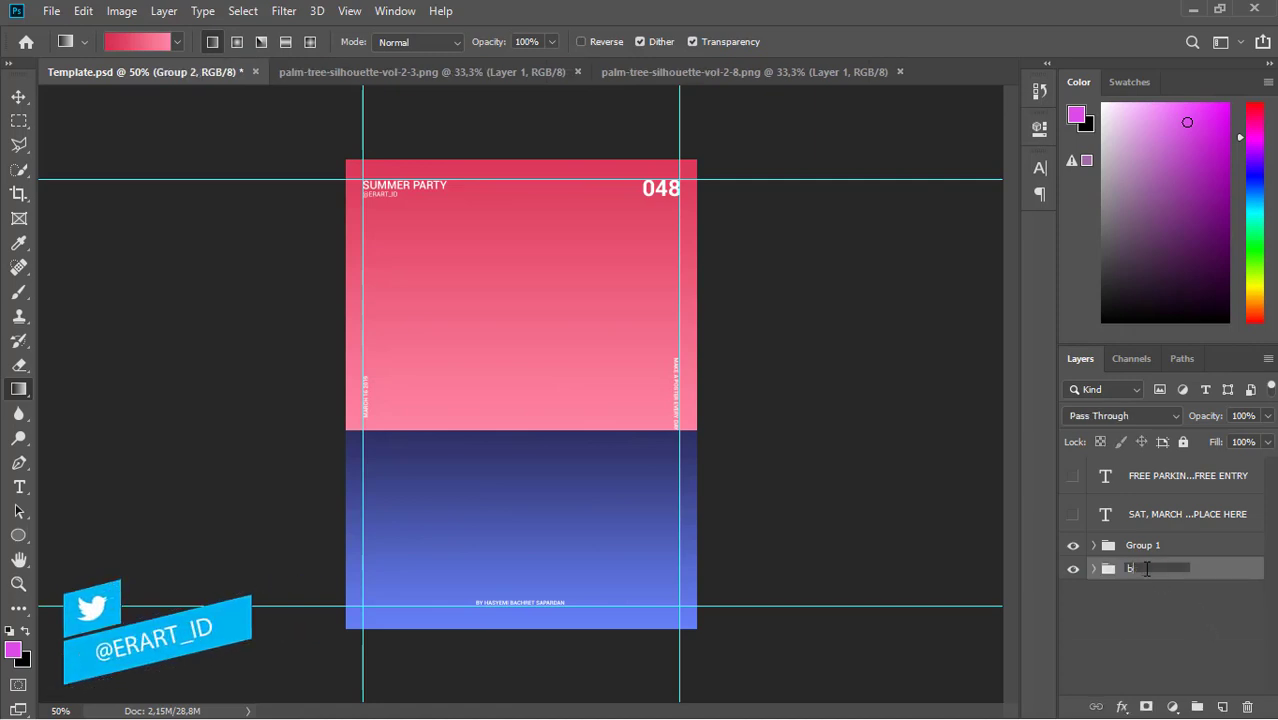
{"action": "type", "text": "G"}
{"action": "key", "text": "Return"}
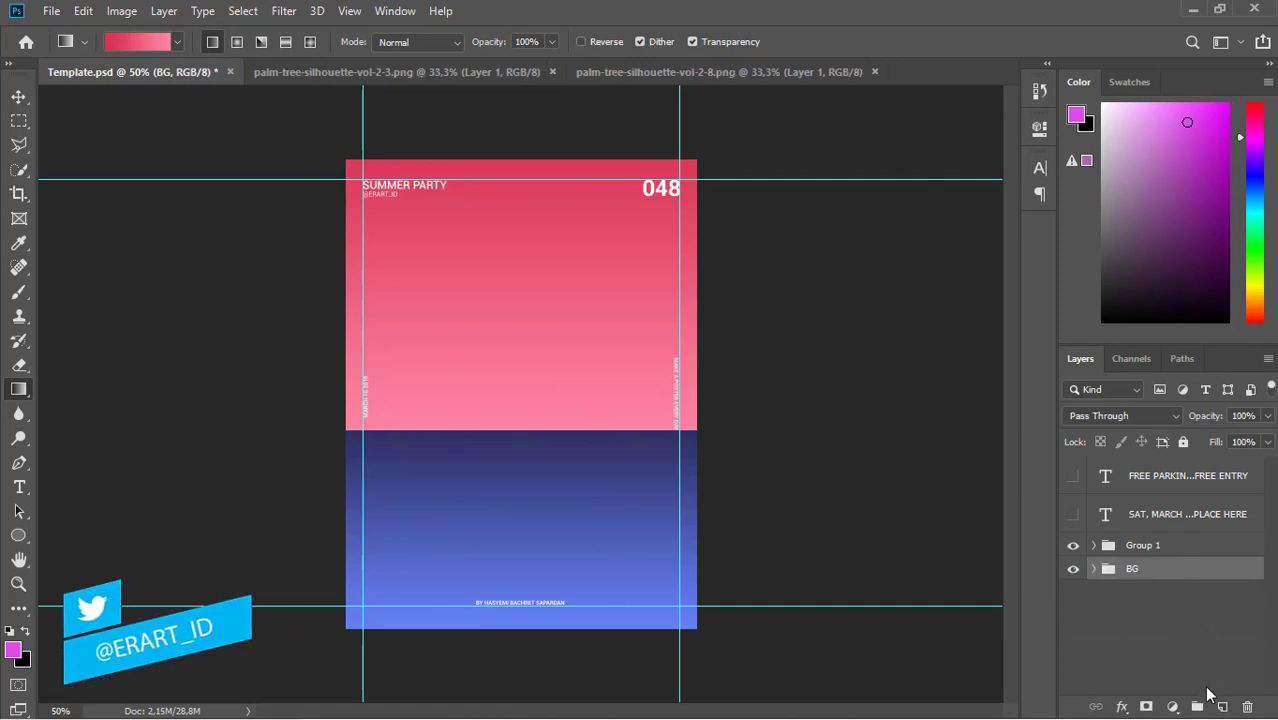
Add empty Layer 3 above BG, pick the Pen Tool and zoom to 100%.
{"action": "left_click", "coordinate": [1222, 707]}
{"action": "left_click", "coordinate": [19, 463]}
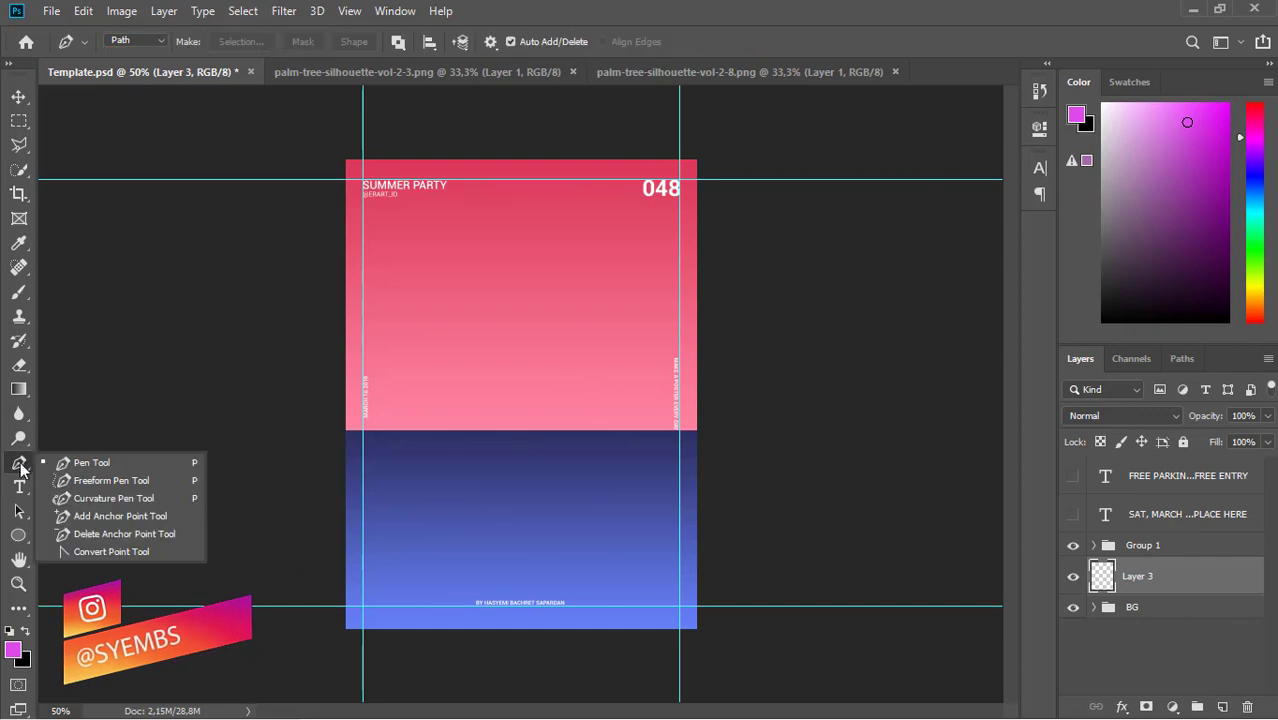
{"action": "left_click", "coordinate": [91, 462]}
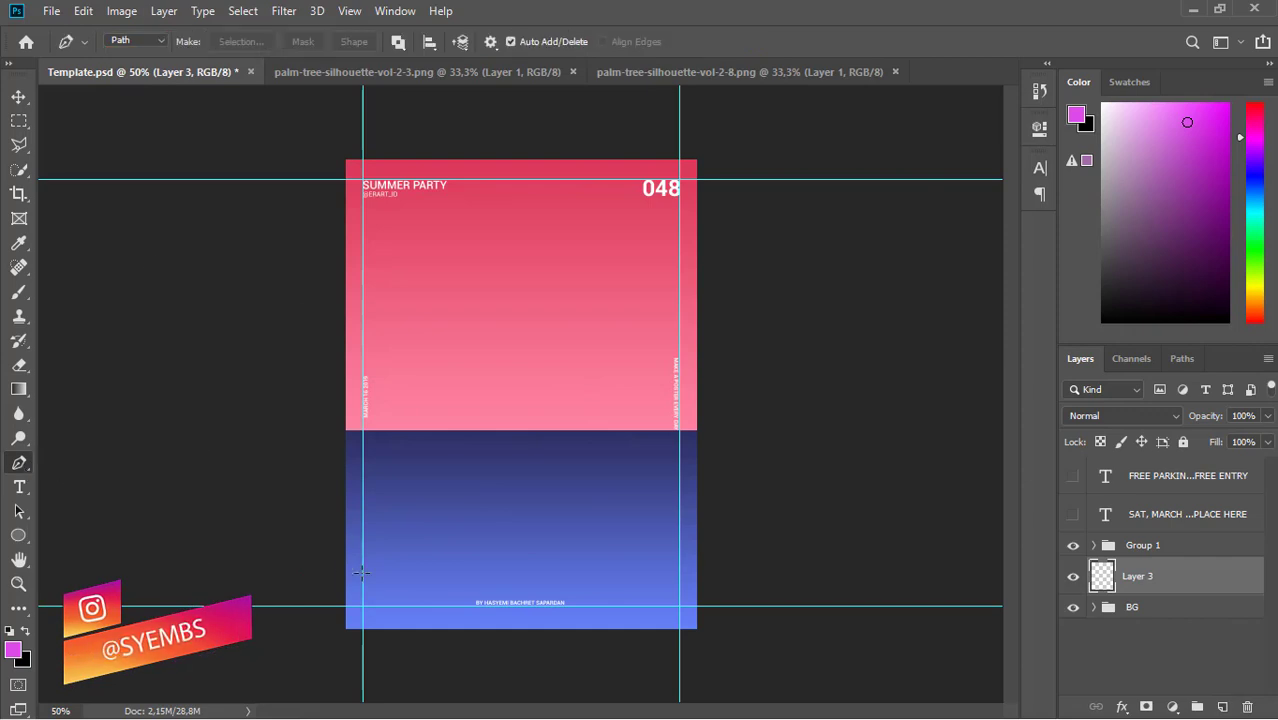
{"action": "key", "text": "ctrl+plus"}
{"action": "key", "text": "ctrl+plus"}
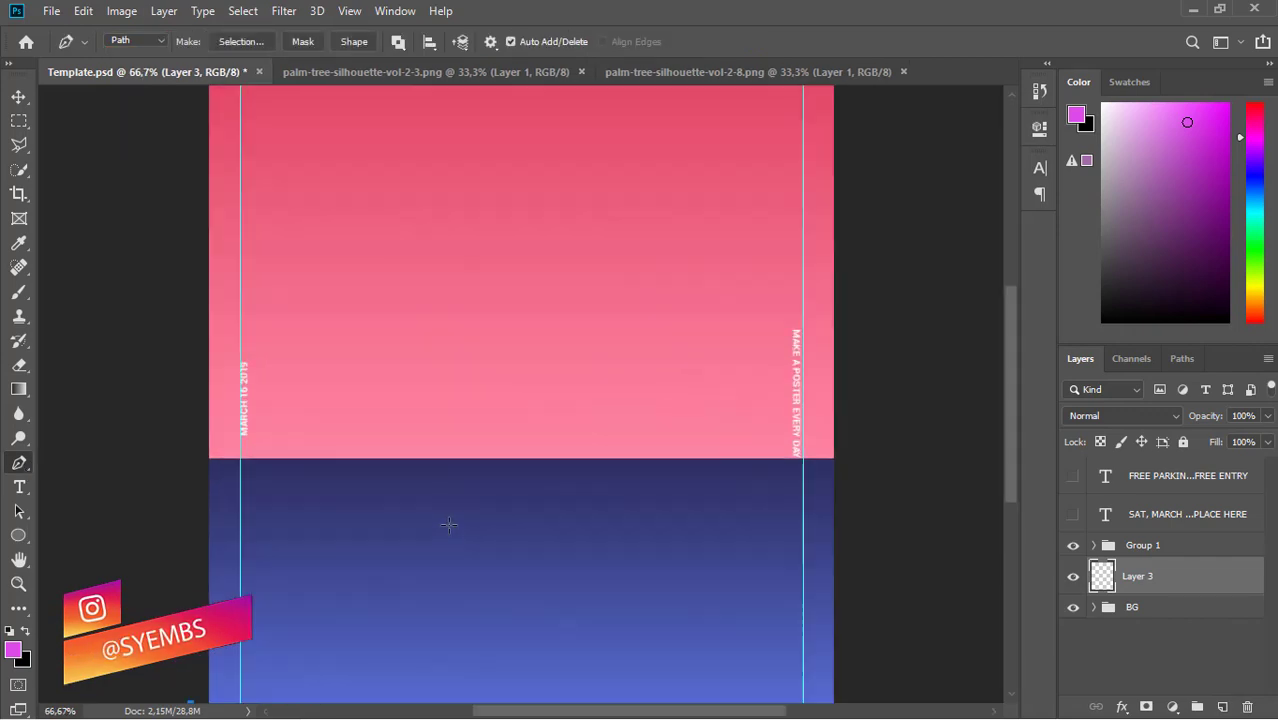
Pen-trace a closed wavy hill path along the poster's bottom and choose Make Selection.
{"action": "left_click_drag", "start_coordinate": [1010, 455], "coordinate": [1016, 510]}
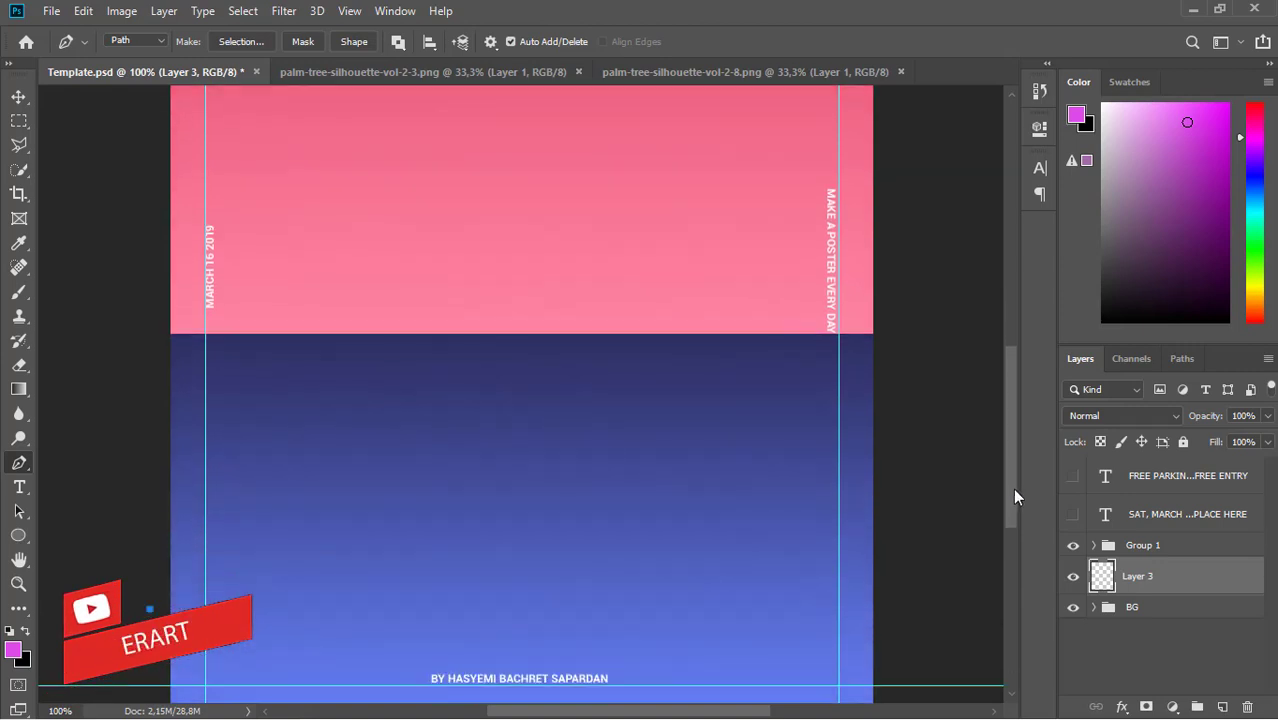
{"action": "left_click", "coordinate": [249, 562]}
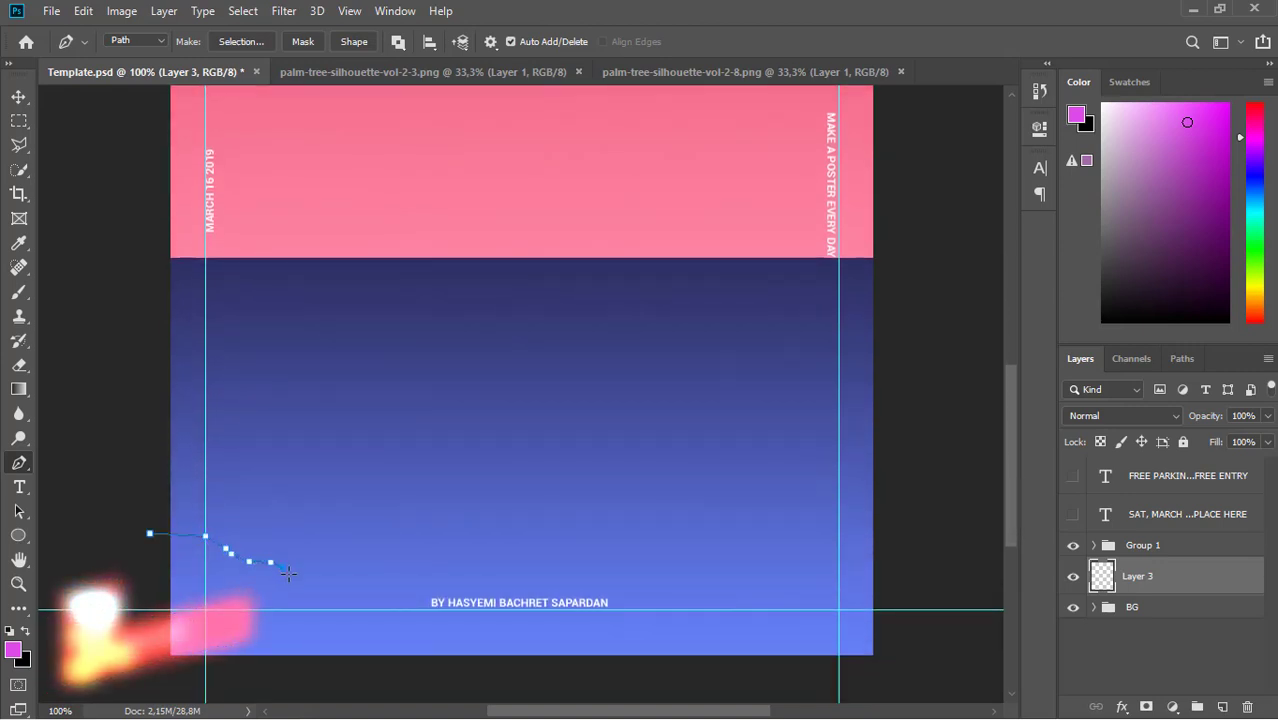
{"action": "left_click", "coordinate": [282, 567]}
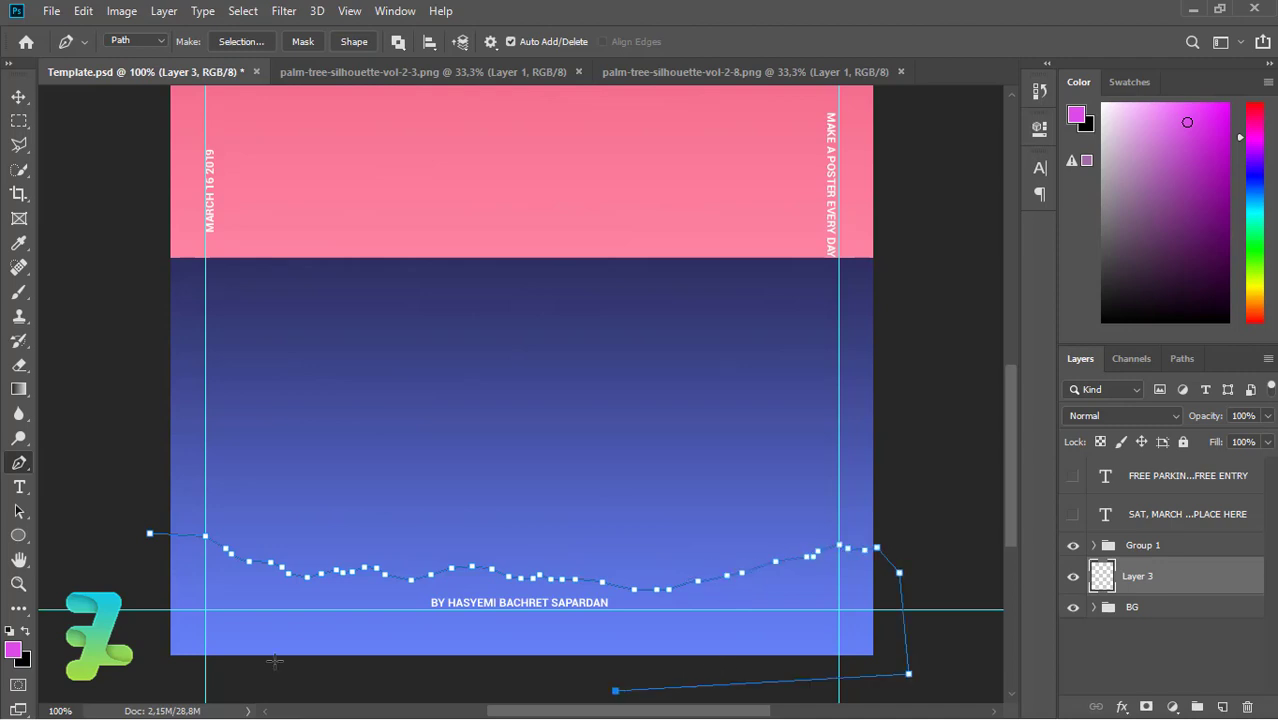
{"action": "right_click", "coordinate": [152, 541]}
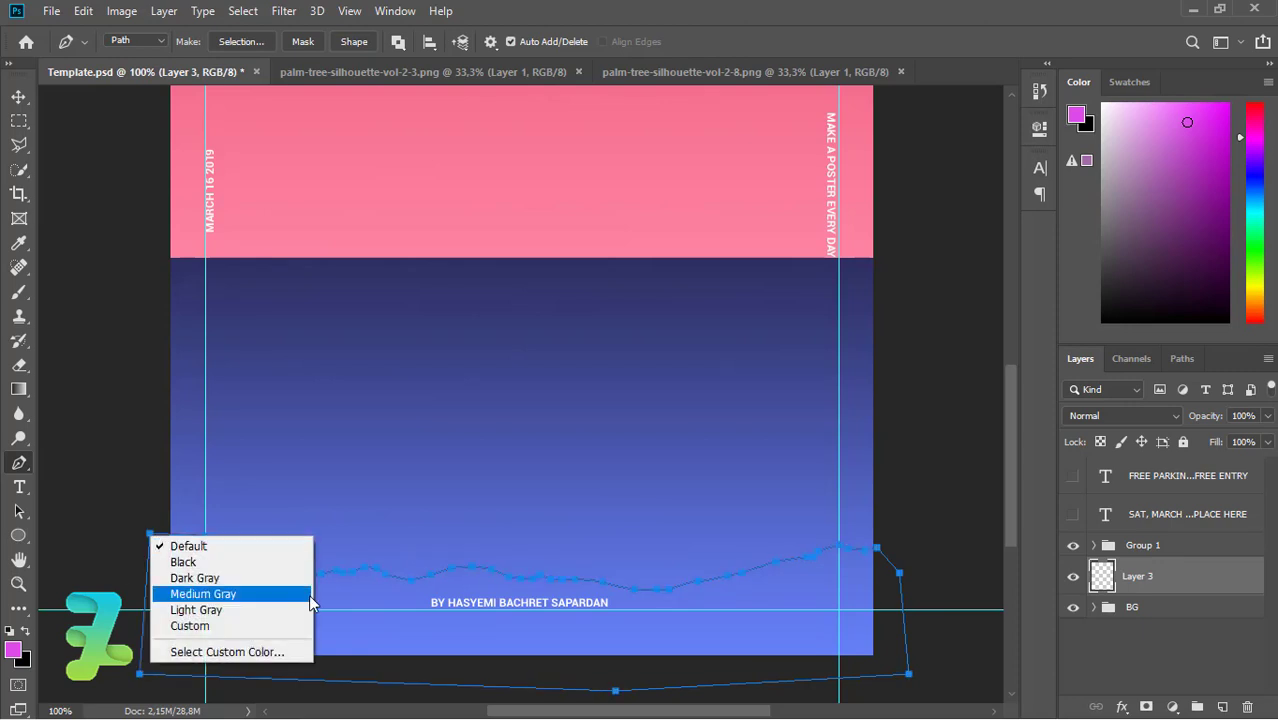
{"action": "right_click", "coordinate": [391, 621]}
{"action": "left_click", "coordinate": [468, 281]}
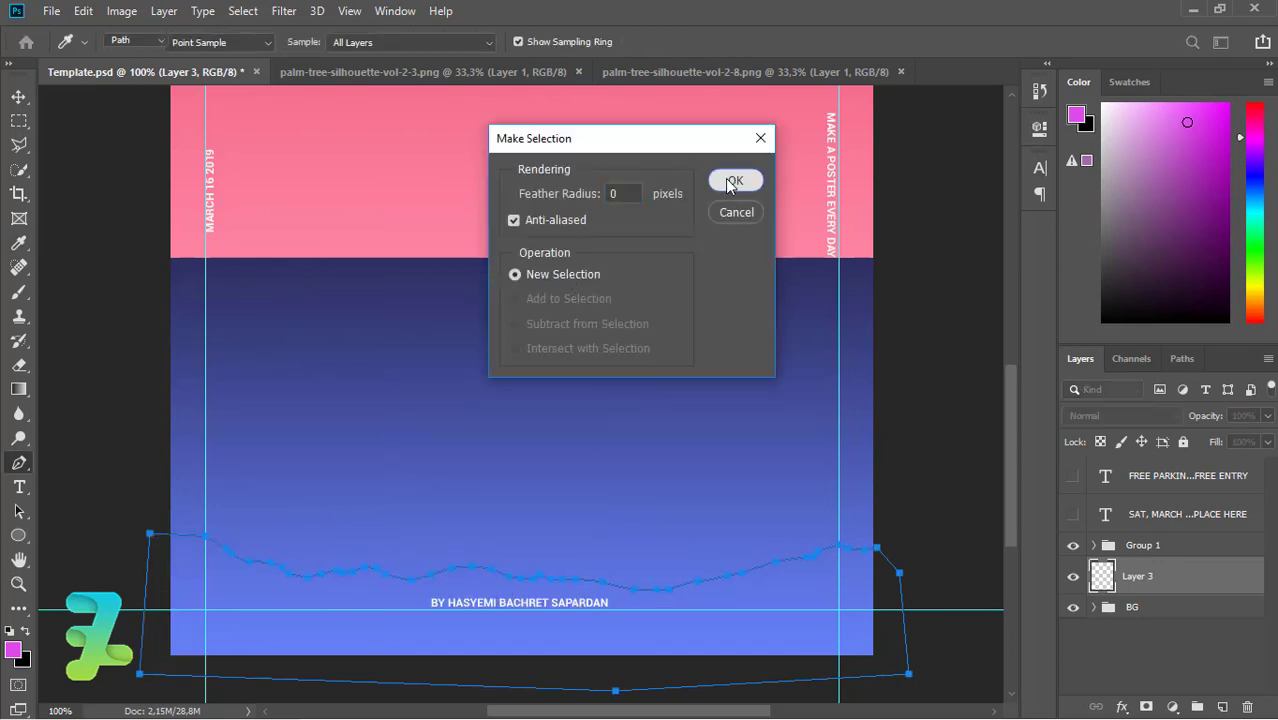
Convert the path to a selection and fill the hills with dark navy sampled from the poster.
{"action": "left_click", "coordinate": [725, 178]}
{"action": "left_click", "coordinate": [14, 650]}
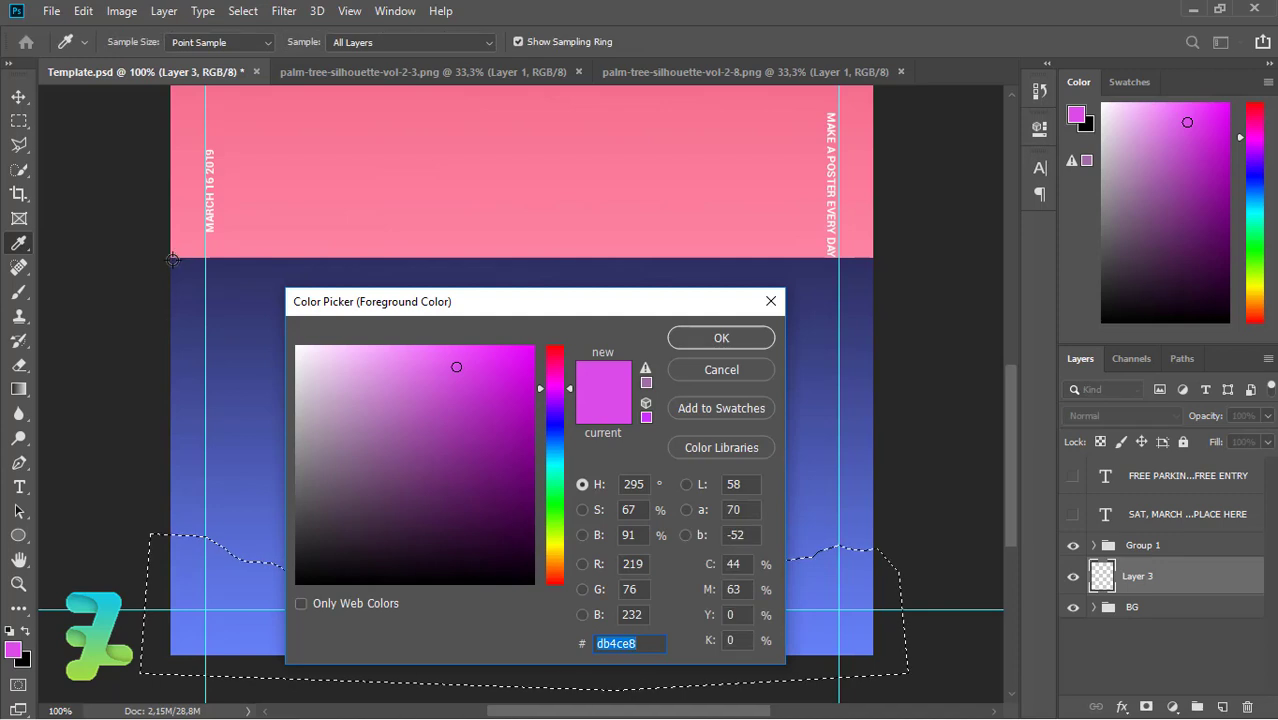
{"action": "left_click", "coordinate": [240, 280]}
{"action": "left_click", "coordinate": [720, 338]}
{"action": "right_click", "coordinate": [19, 389]}
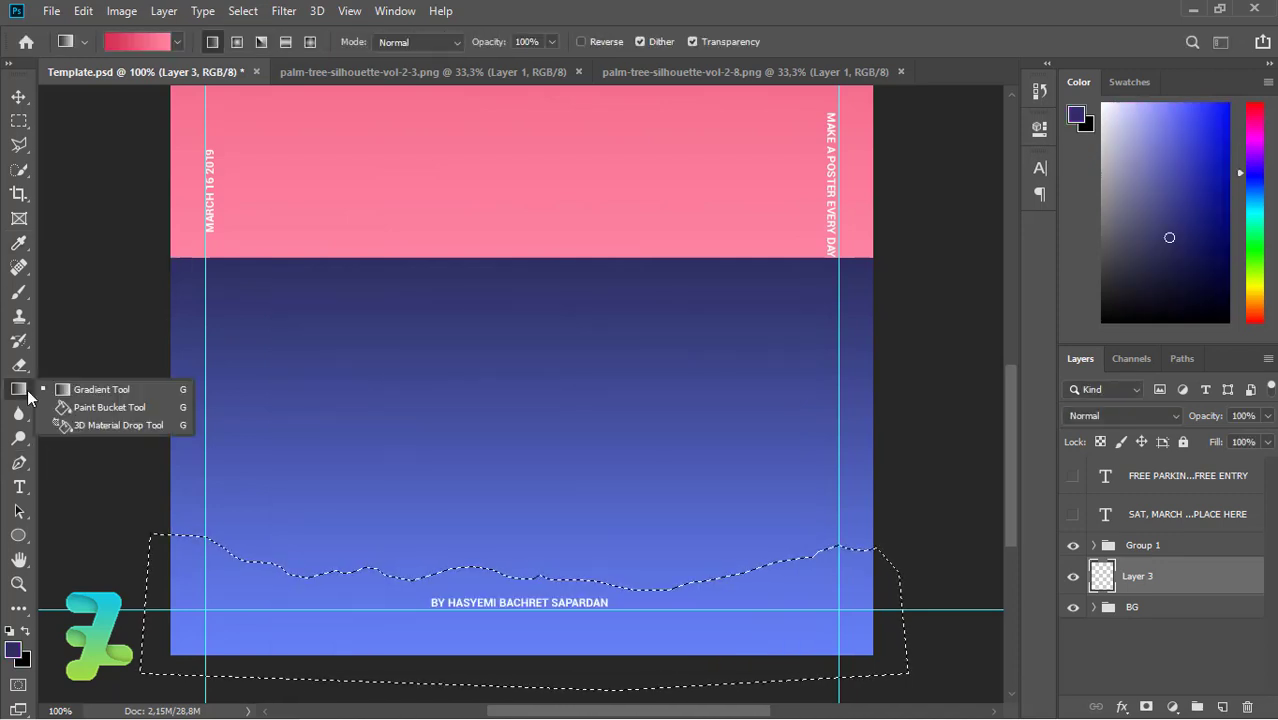
{"action": "left_click", "coordinate": [65, 404]}
{"action": "left_click", "coordinate": [444, 650]}
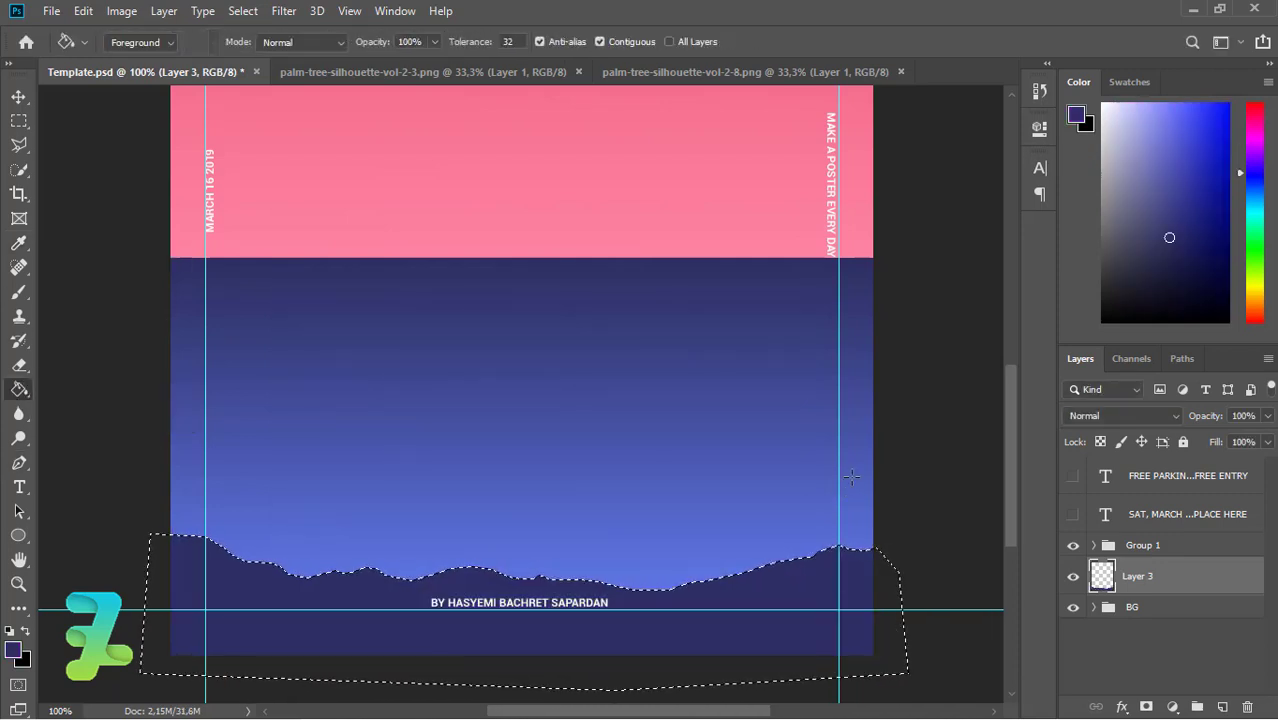
{"action": "key", "text": "ctrl+d"}
Nudge the mountain silhouette up and fill the bottom edge strip with dark navy.
{"action": "left_click", "coordinate": [17, 98]}
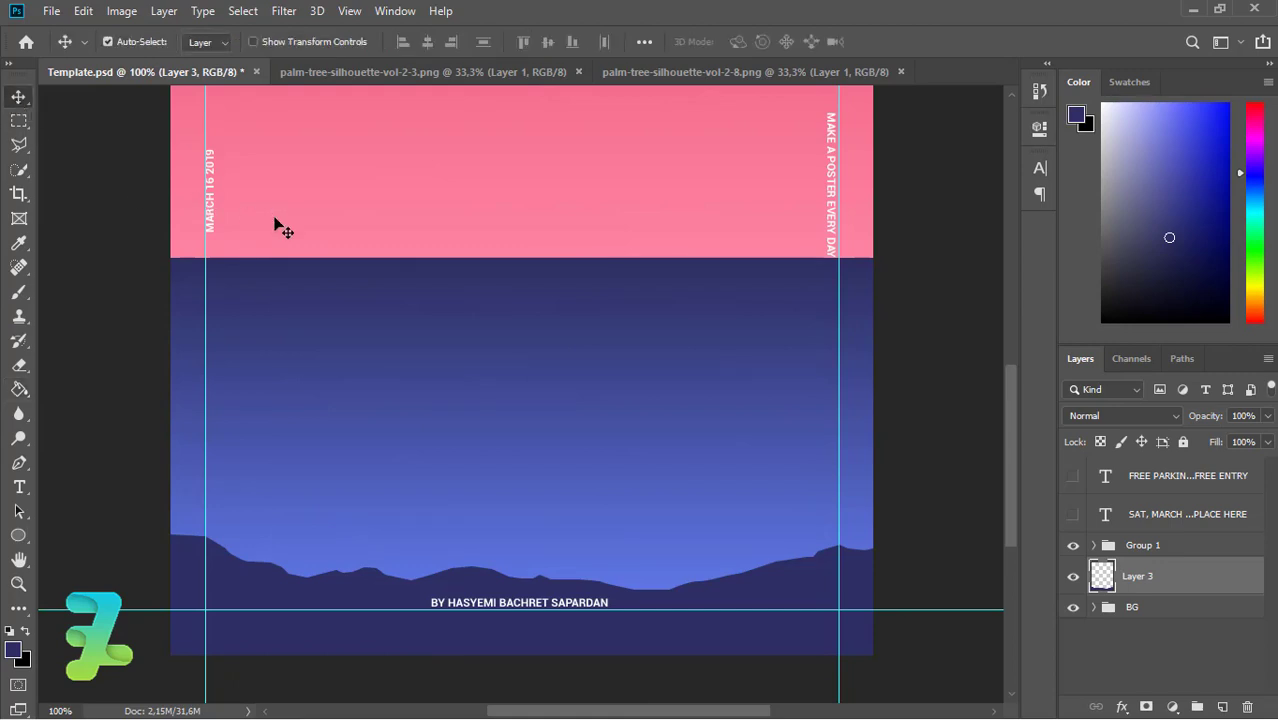
{"action": "key", "text": "Up"}
{"action": "key", "text": "Up"}
{"action": "key", "text": "Up"}
{"action": "key", "text": "Up"}
{"action": "key", "text": "Up"}
{"action": "key", "text": "Up"}
{"action": "key", "text": "Up"}
{"action": "key", "text": "Up"}
{"action": "key", "text": "Up"}
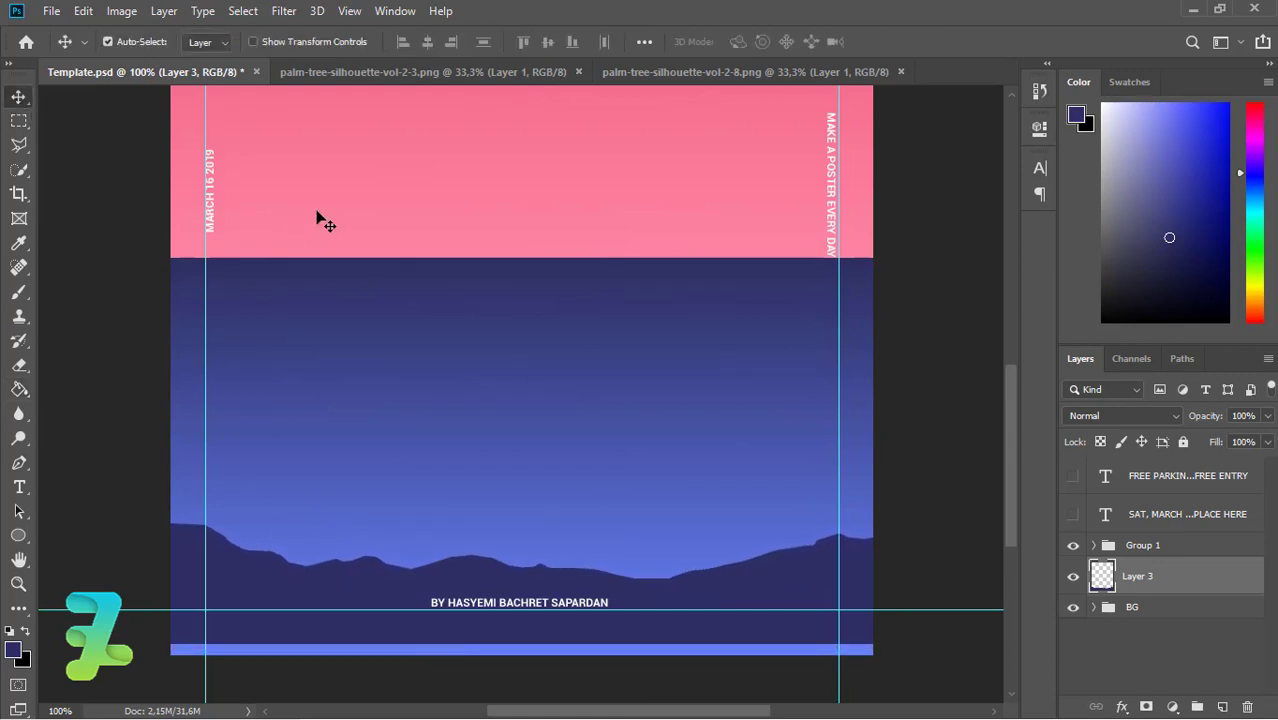
{"action": "key", "text": "Up"}
{"action": "key", "text": "Up"}
{"action": "key", "text": "Up"}
{"action": "key", "text": "Up"}
{"action": "left_click", "coordinate": [19, 121]}
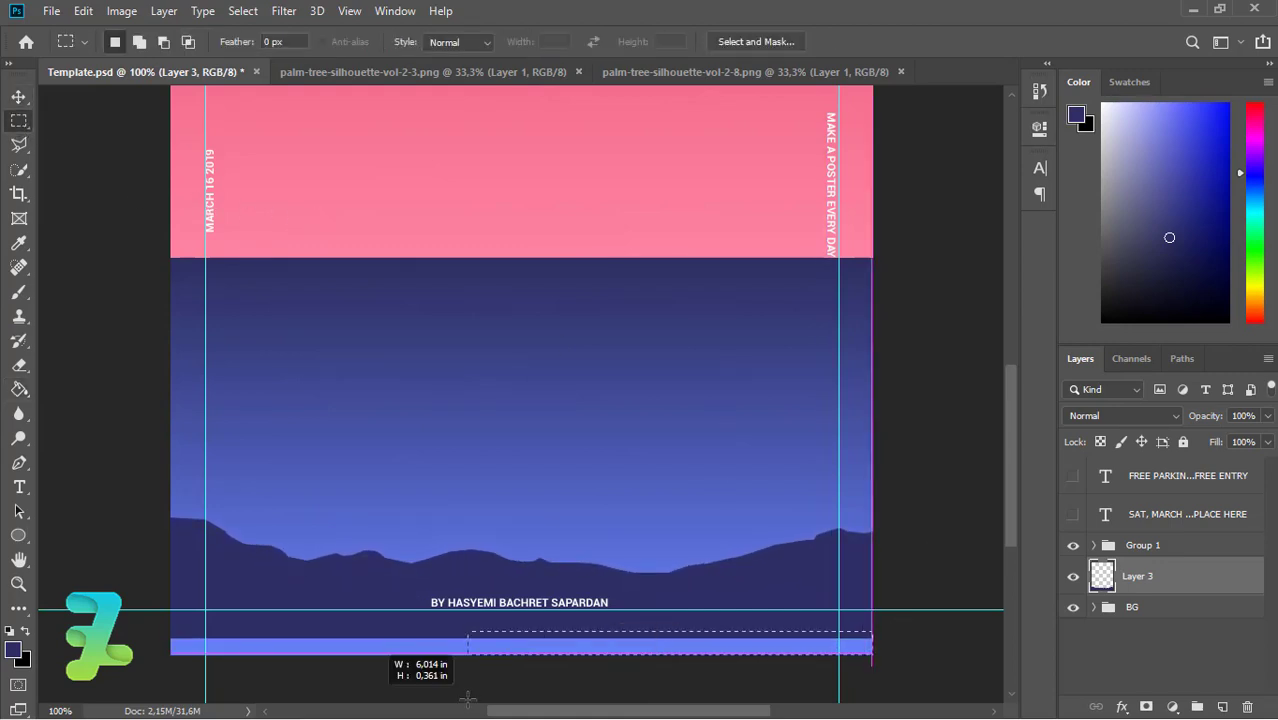
{"action": "mouse_move", "coordinate": [908, 638]}
{"action": "left_mouse_down"}
{"action": "mouse_move", "coordinate": [38, 528]}
{"action": "mouse_move", "coordinate": [38, 631]}
{"action": "left_mouse_up"}
{"action": "left_click", "coordinate": [19, 389]}
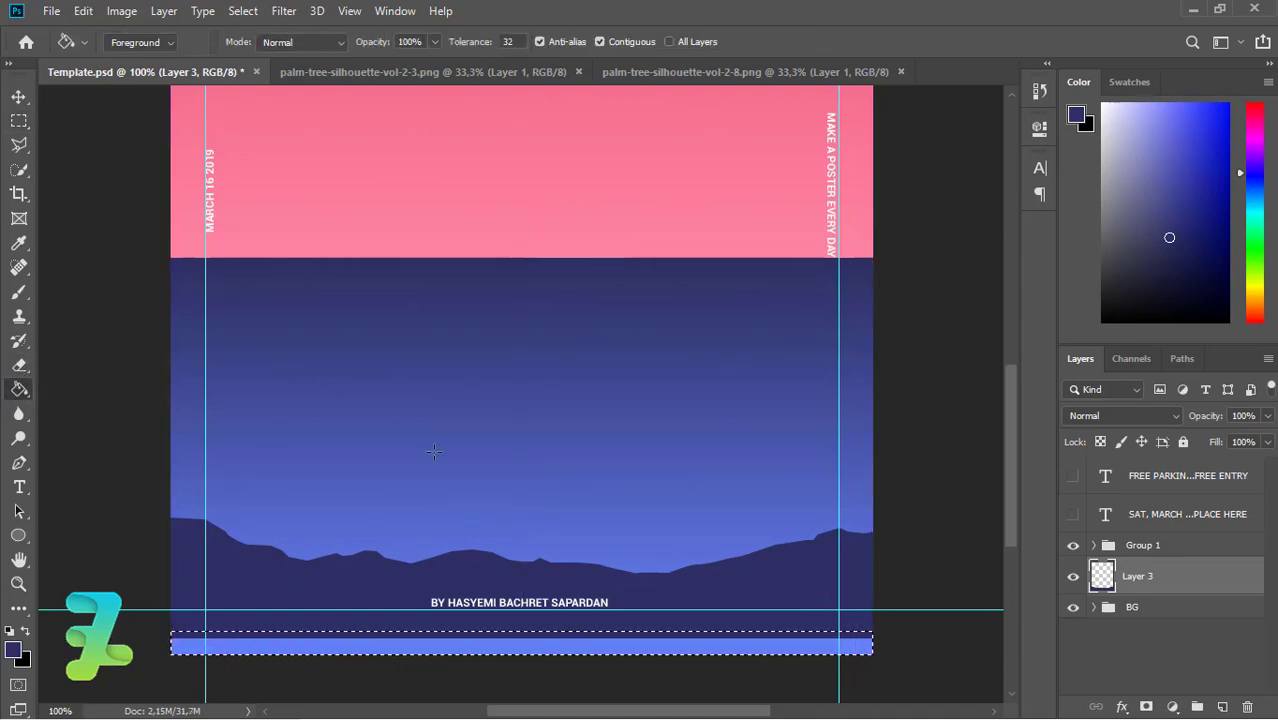
{"action": "left_click", "coordinate": [790, 643]}
{"action": "key", "text": "ctrl+d"}
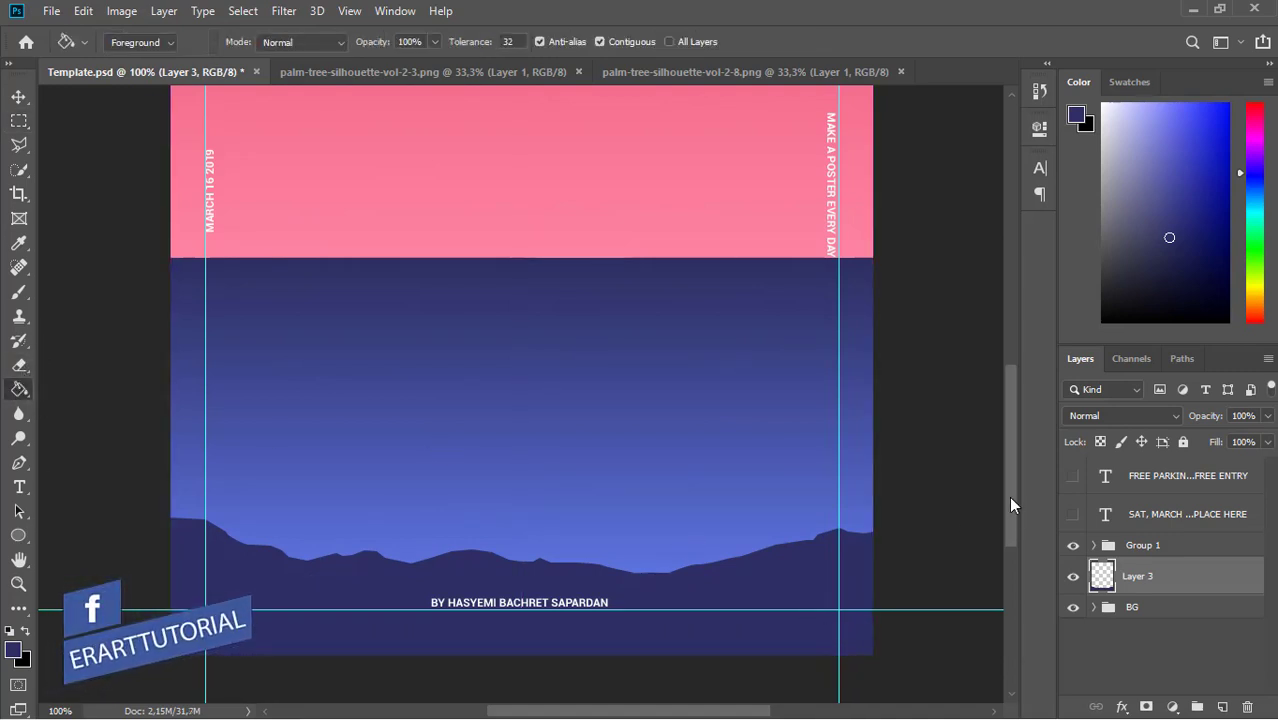
{"action": "mouse_move", "coordinate": [1012, 502]}
{"action": "left_mouse_down"}
{"action": "mouse_move", "coordinate": [998, 416]}
{"action": "mouse_move", "coordinate": [1016, 454]}
{"action": "mouse_move", "coordinate": [957, 435]}
{"action": "left_mouse_up"}
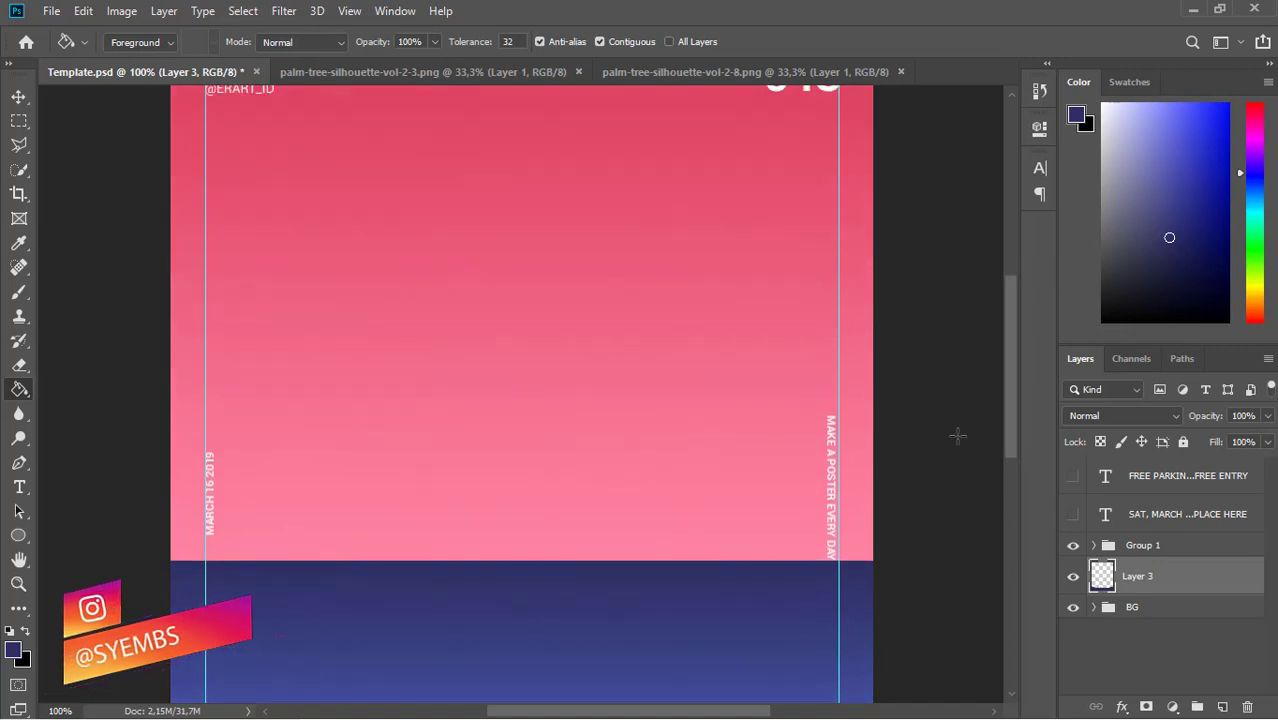
Draw a circular selection for the sun above Layer 2 in the BG group.
{"action": "right_click", "coordinate": [18, 535]}
{"action": "left_click", "coordinate": [90, 566]}
{"action": "left_click", "coordinate": [18, 120]}
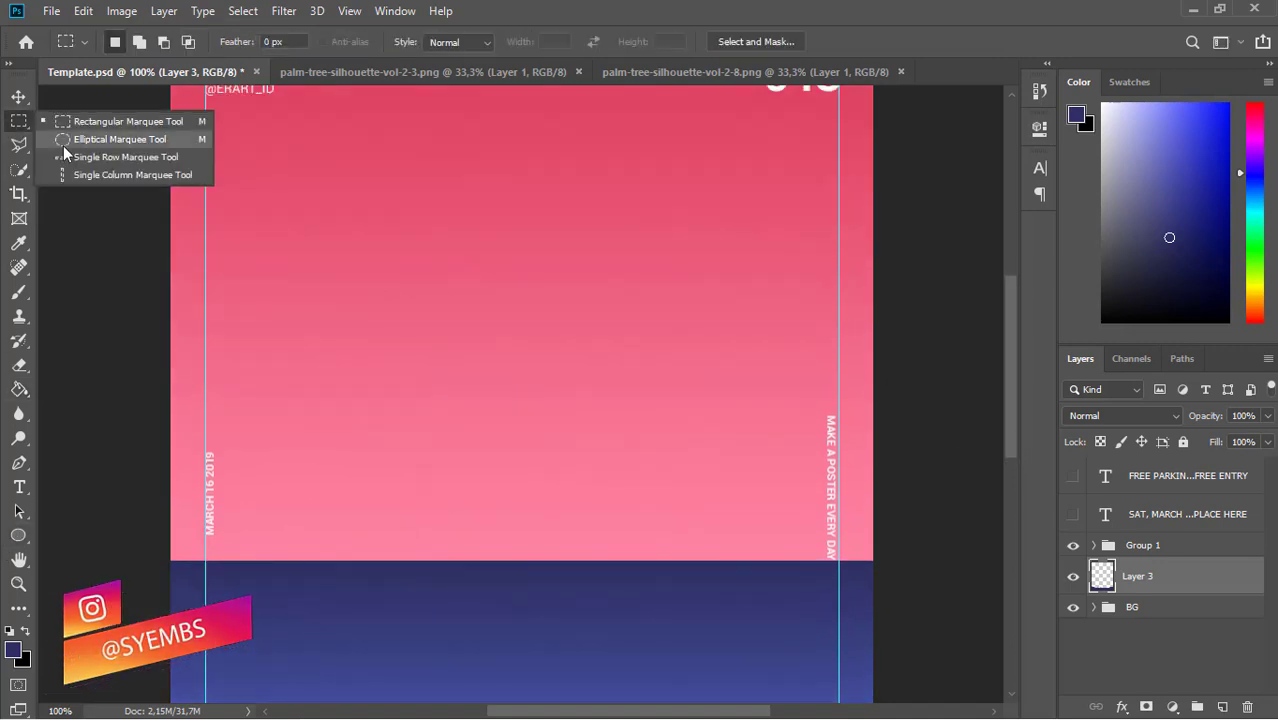
{"action": "left_click", "coordinate": [66, 140]}
{"action": "left_click", "coordinate": [1095, 607]}
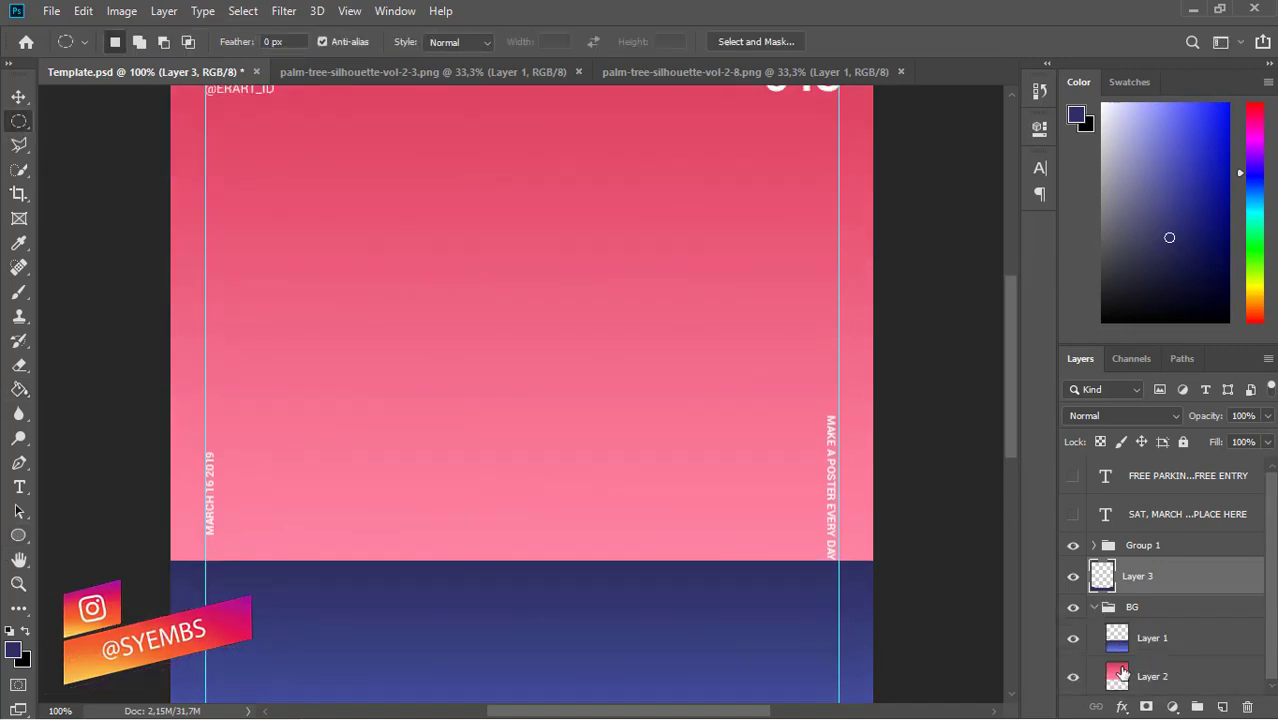
{"action": "left_click", "coordinate": [1122, 674]}
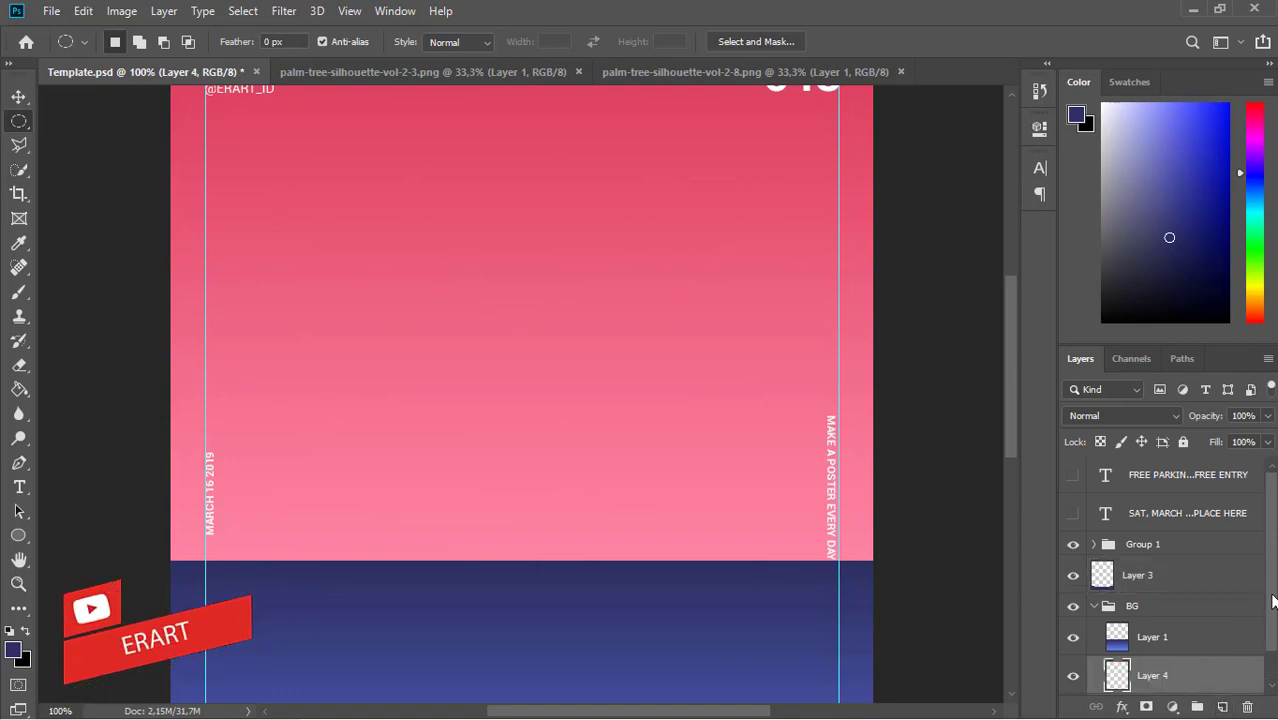
{"action": "scroll", "coordinate": [1274, 600], "scroll_direction": "down", "scroll_amount": 1}
{"action": "key", "text": "ctrl+minus"}
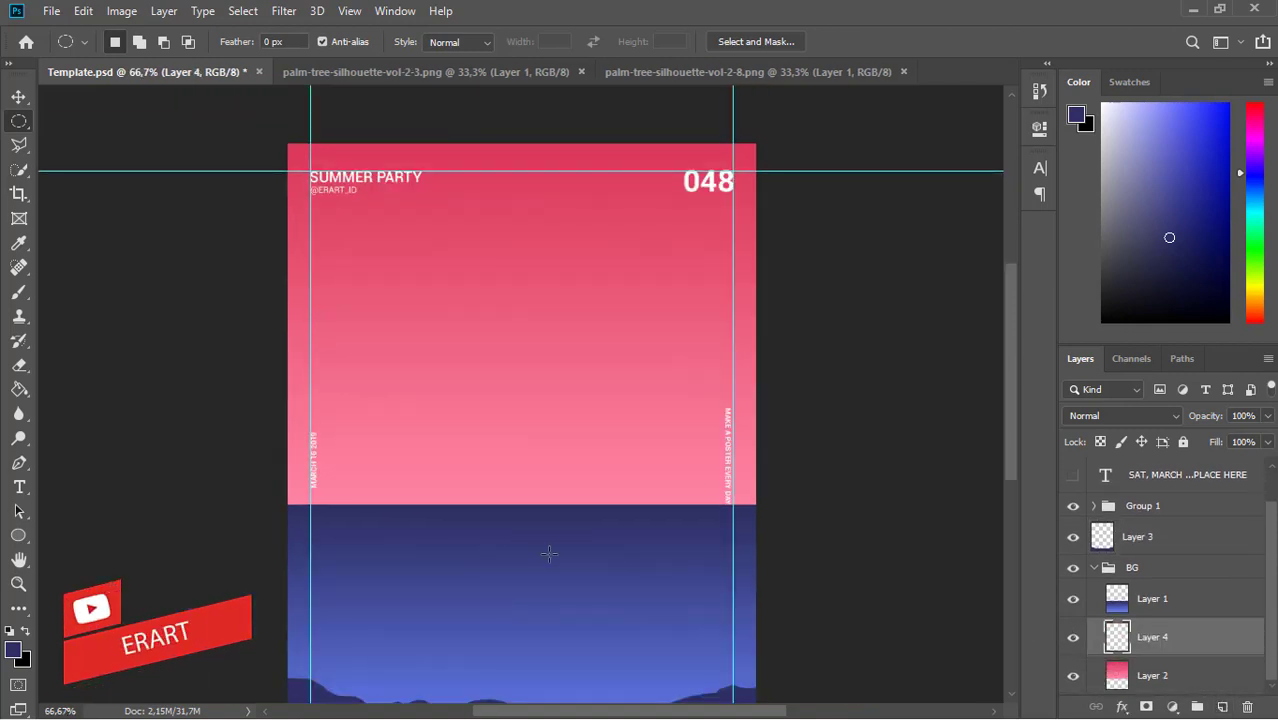
{"action": "left_click_drag", "start_coordinate": [640, 547], "coordinate": [391, 321]}
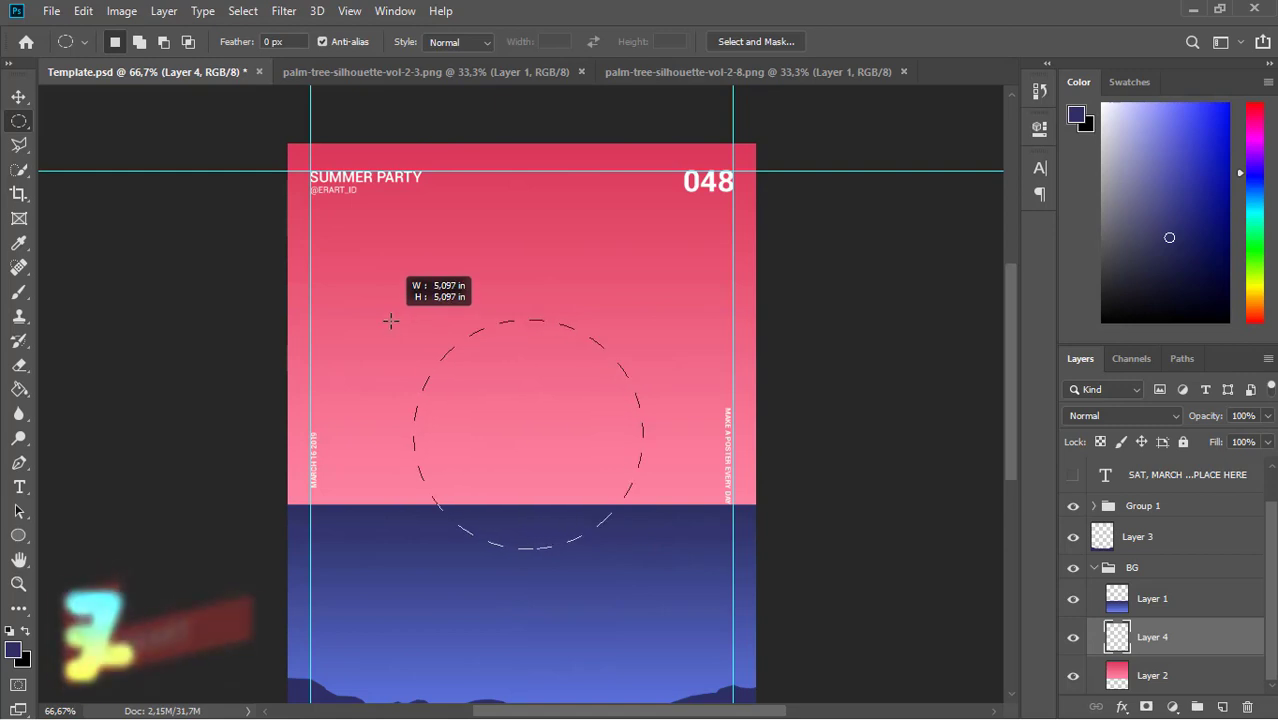
{"action": "left_click_drag", "start_coordinate": [390, 320], "coordinate": [381, 312]}
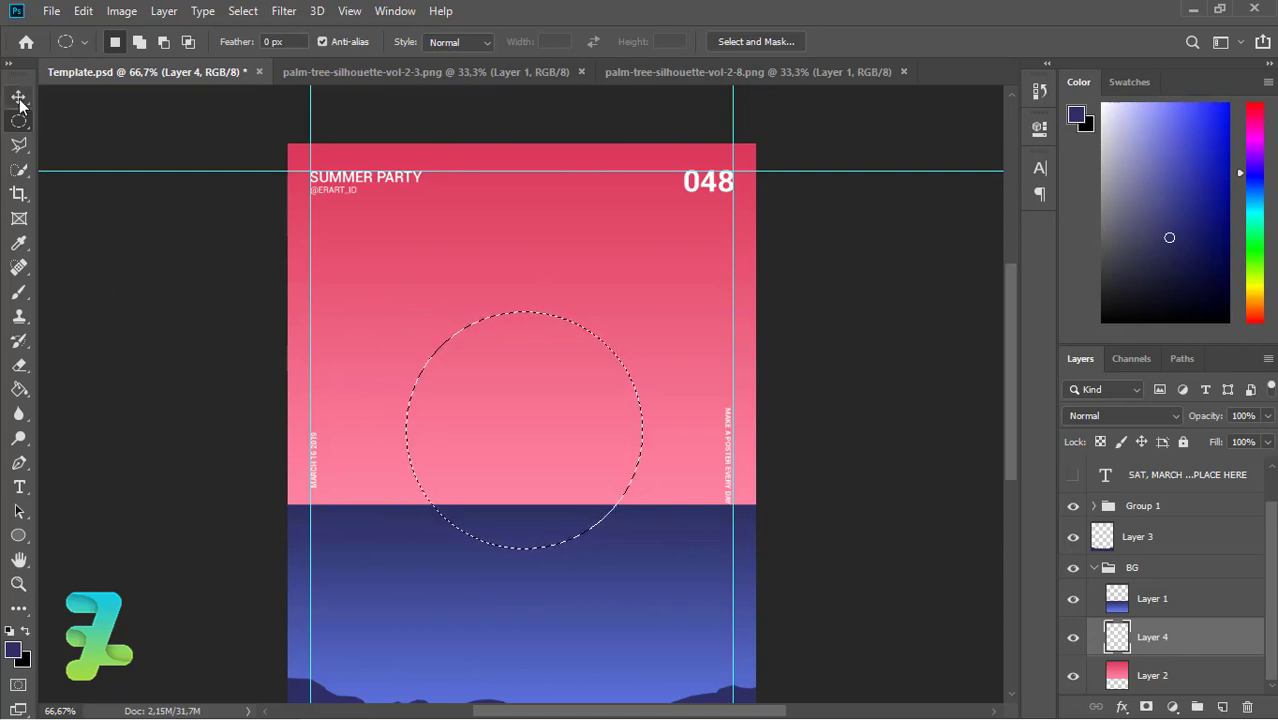
Fill the circle with bright red to form the sun.
{"action": "key", "text": "g"}
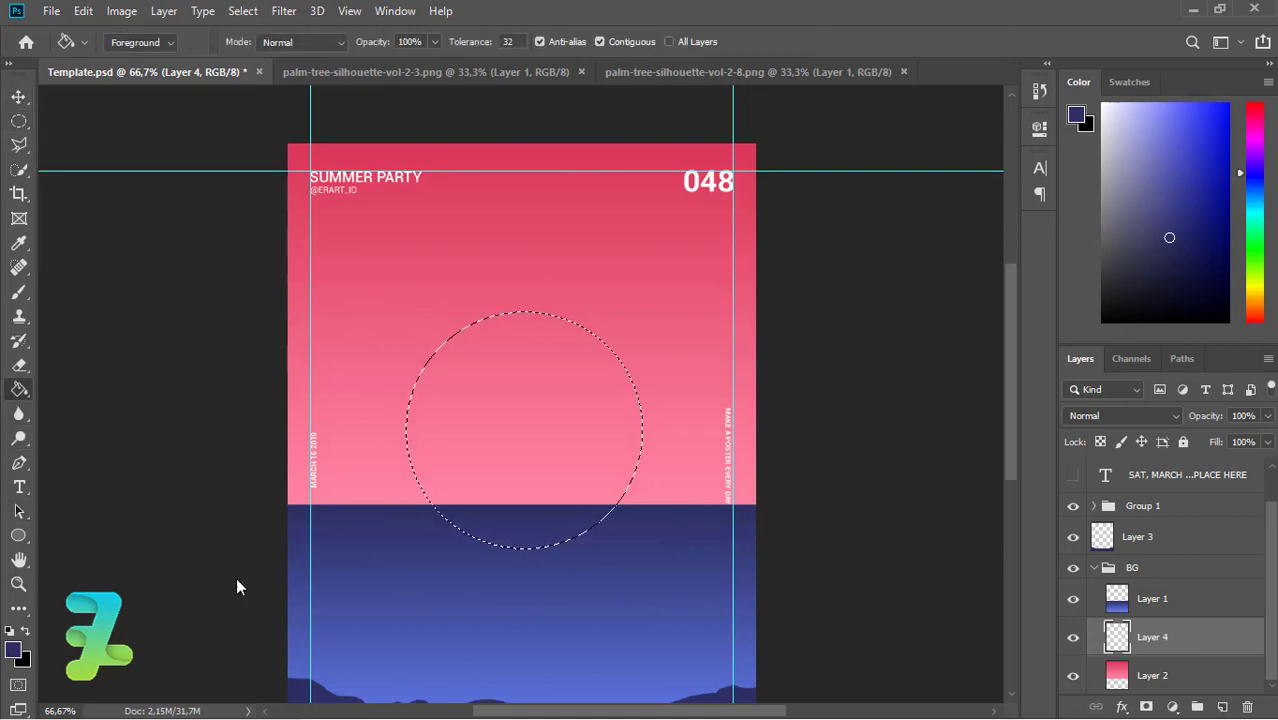
{"action": "left_click", "coordinate": [13, 650]}
{"action": "left_click_drag", "start_coordinate": [558, 382], "coordinate": [558, 347]}
{"action": "left_click_drag", "start_coordinate": [502, 391], "coordinate": [513, 348]}
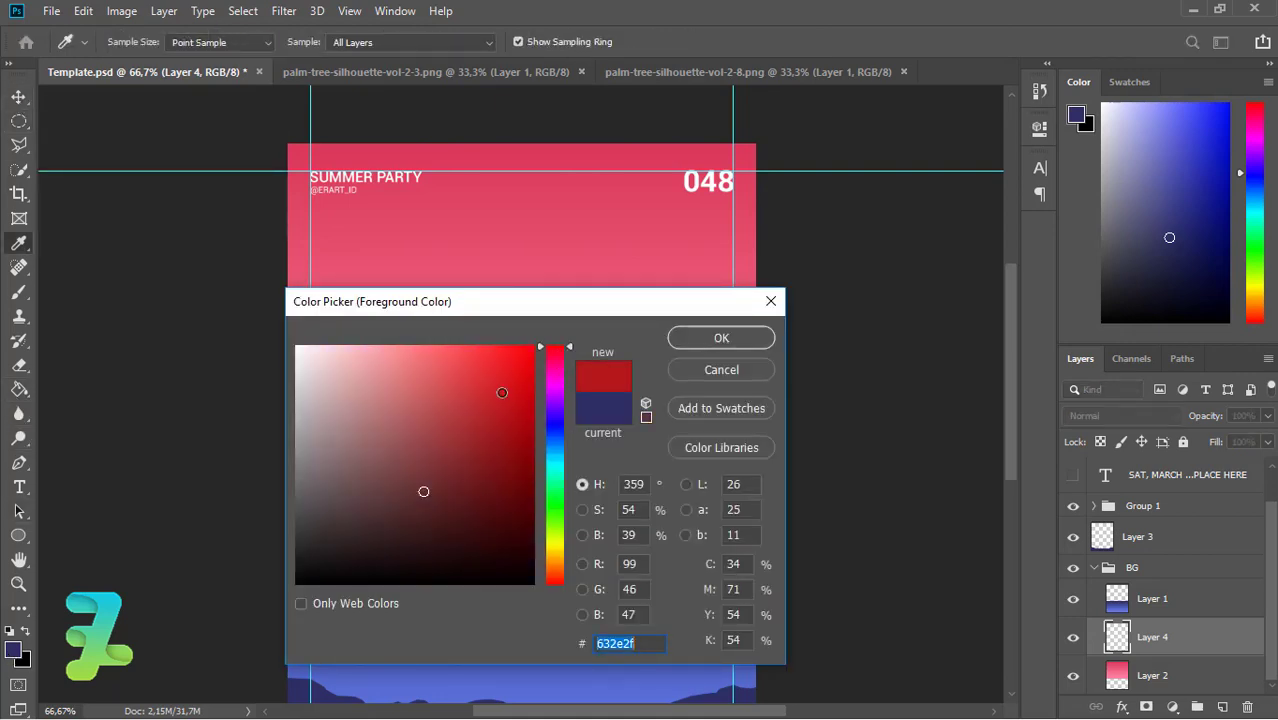
{"action": "key", "text": "Return"}
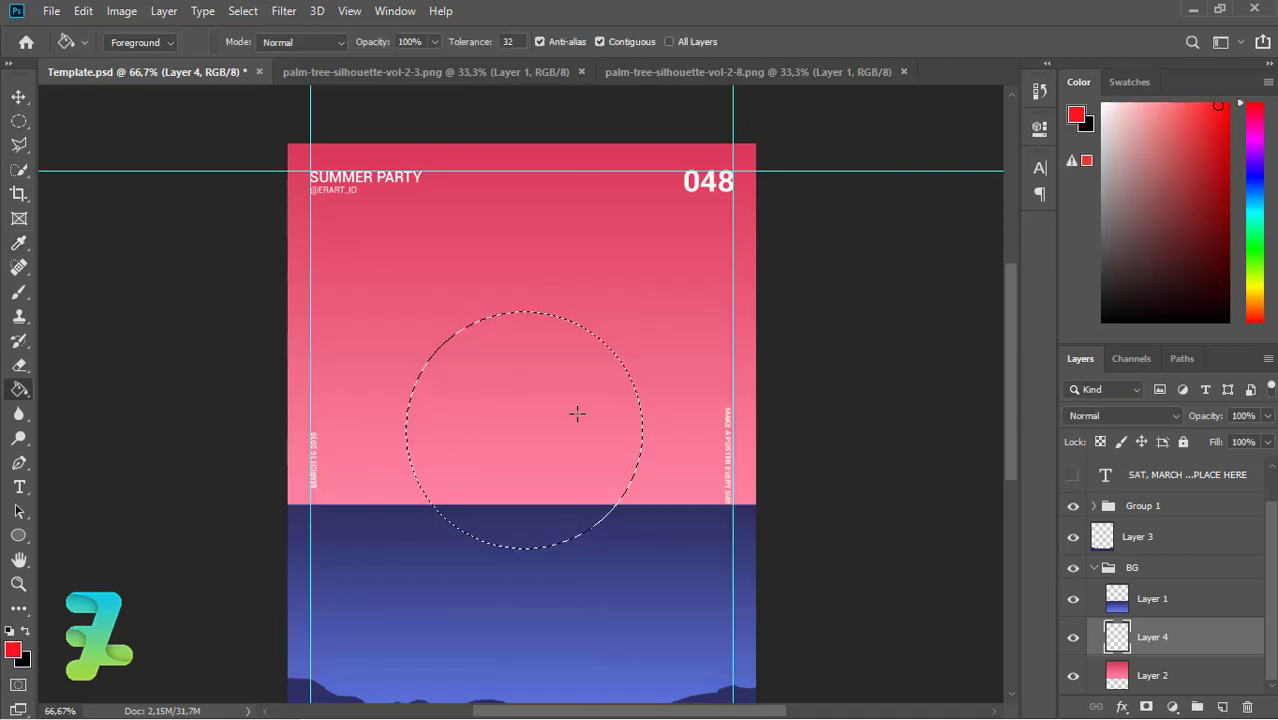
{"action": "left_click", "coordinate": [577, 413]}
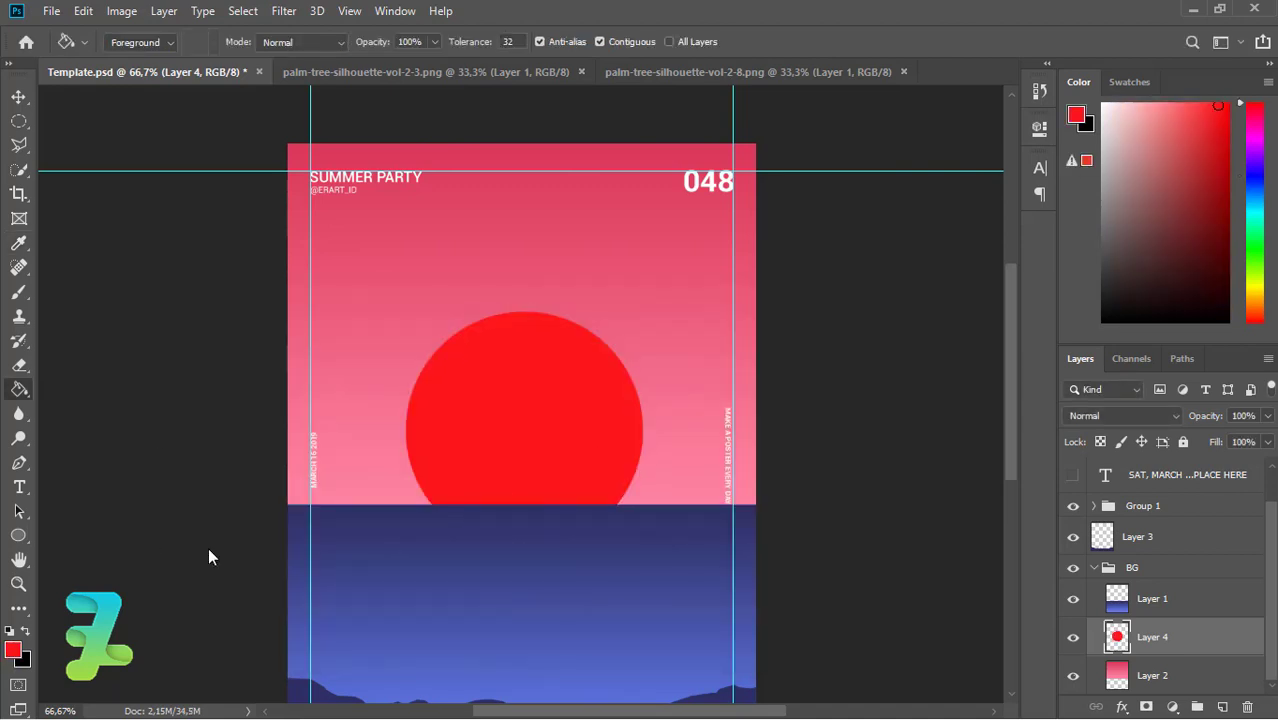
Paint a soft white glow in the sun's centre with a size-175 brush.
{"action": "left_click", "coordinate": [13, 650]}
{"action": "left_click", "coordinate": [299, 346]}
{"action": "left_click", "coordinate": [719, 337]}
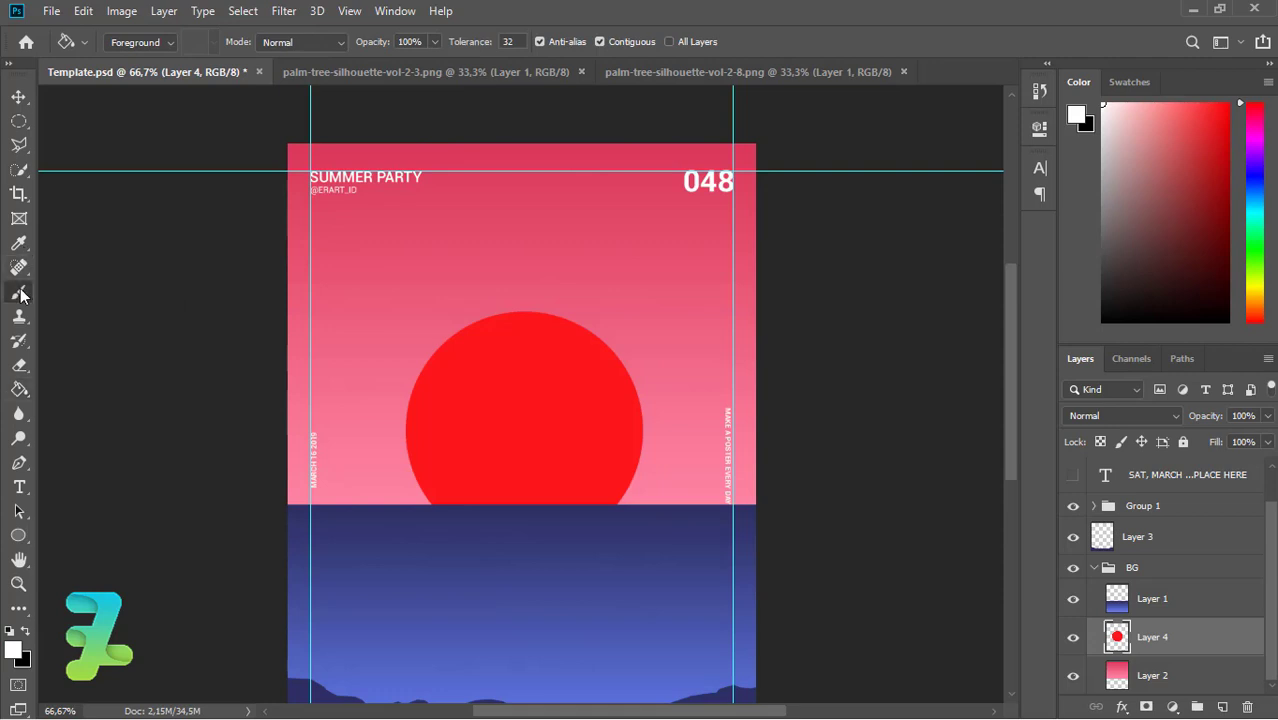
{"action": "left_click", "coordinate": [19, 292]}
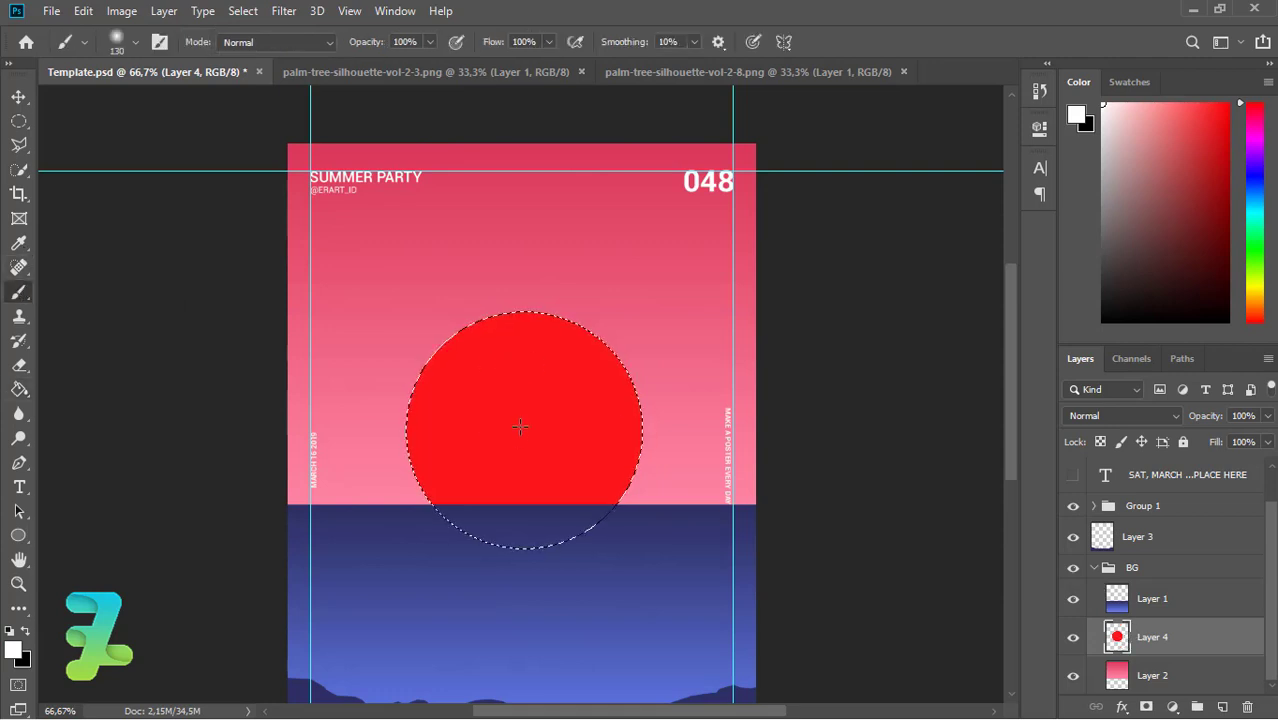
{"action": "key", "text": "bracketright"}
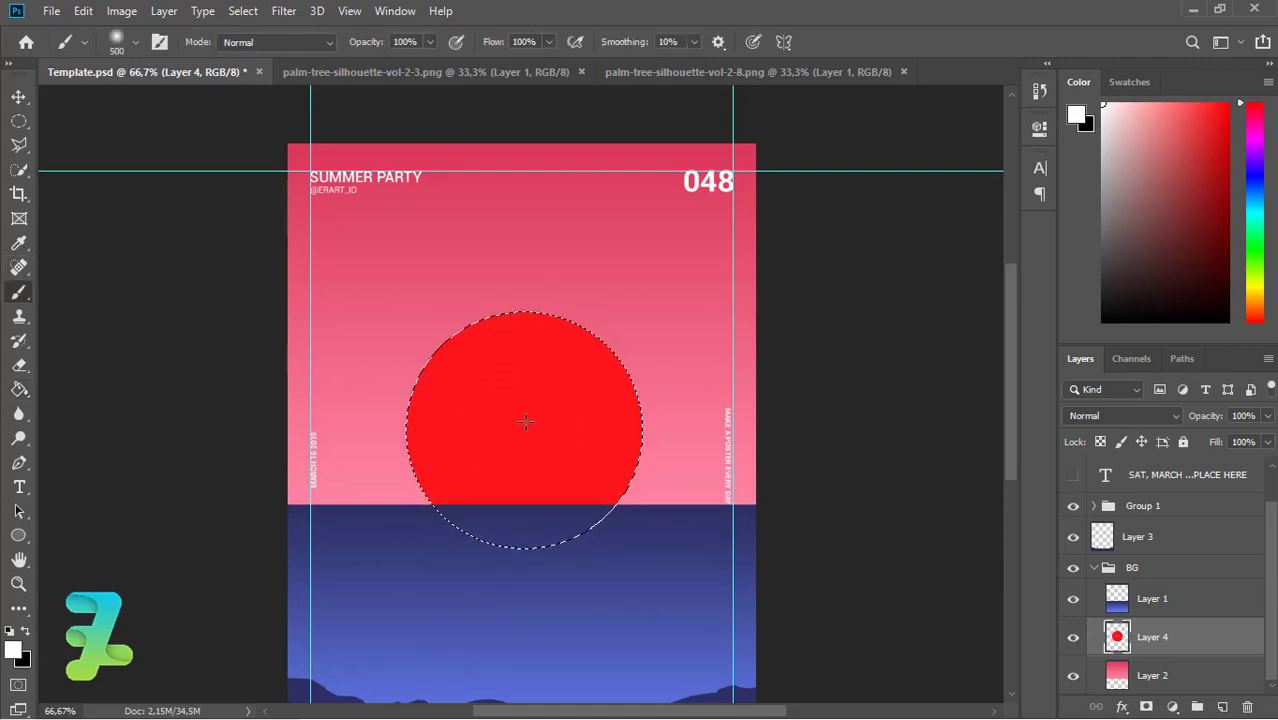
{"action": "left_click", "coordinate": [525, 422]}
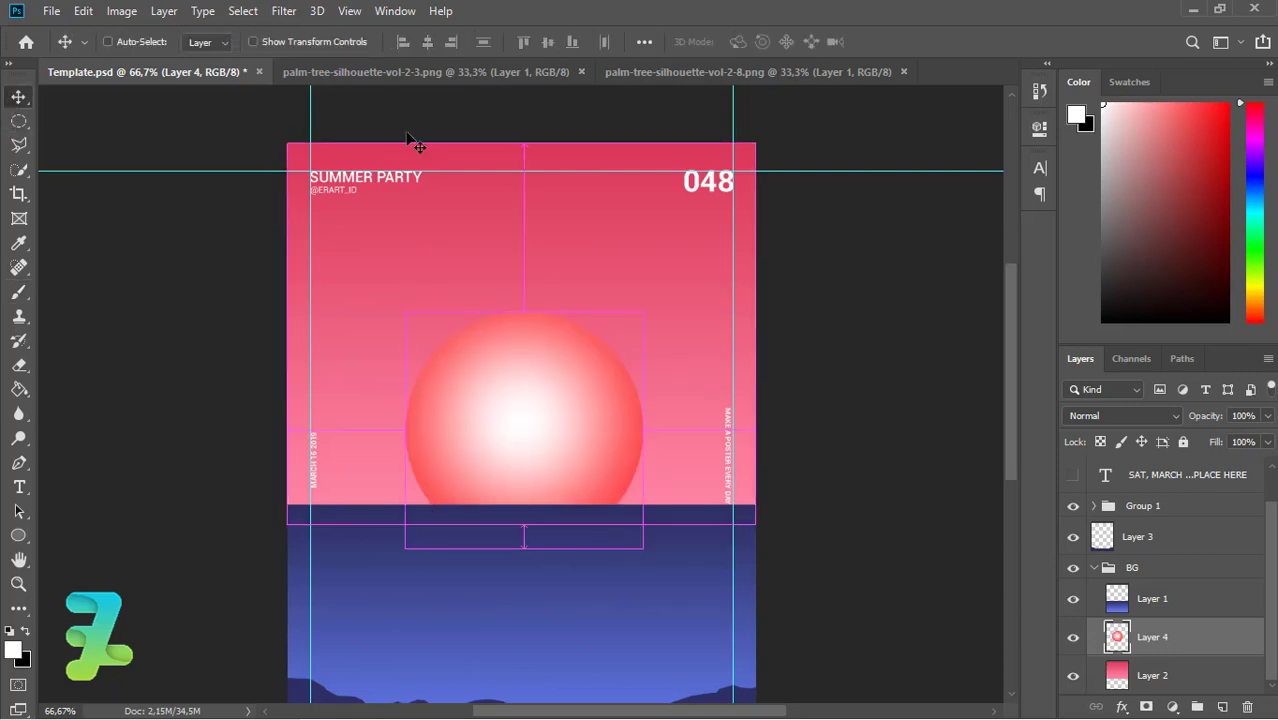
Move the sun down so its lower half sinks below the horizon.
{"action": "left_click_drag", "start_coordinate": [528, 236], "coordinate": [526, 236]}
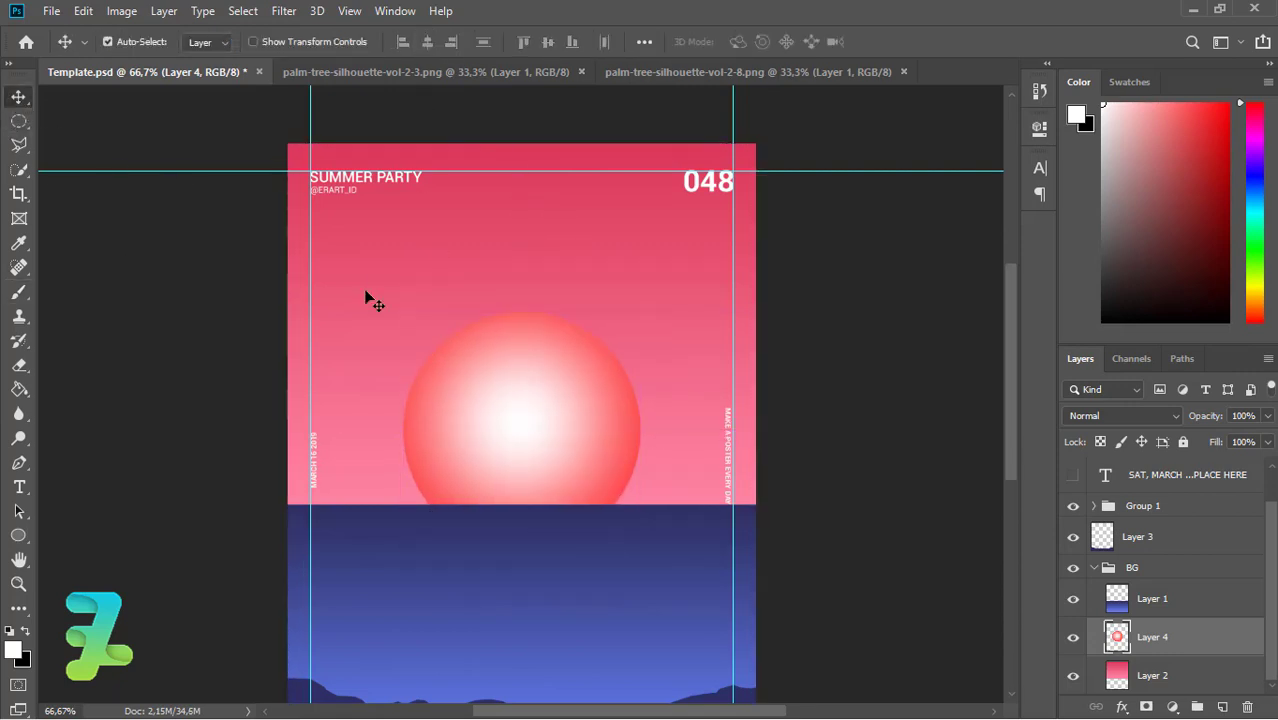
{"action": "left_click_drag", "start_coordinate": [545, 374], "coordinate": [546, 438]}
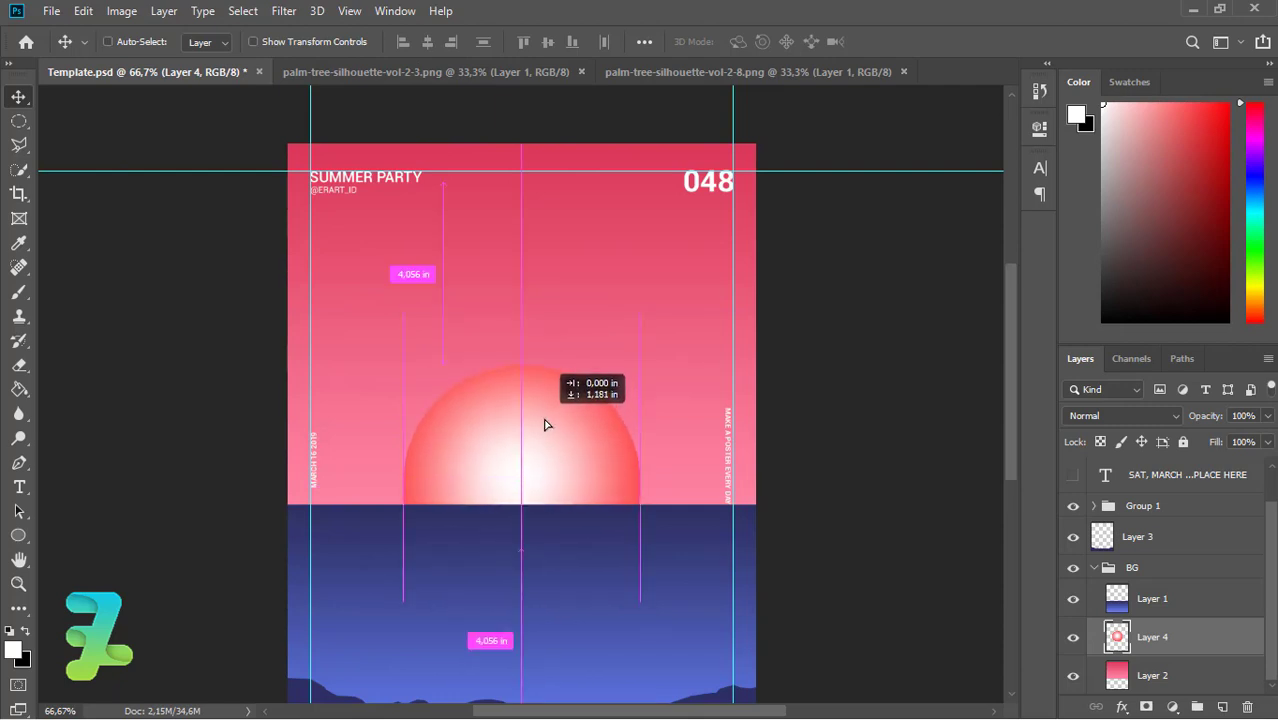
{"action": "left_click_drag", "start_coordinate": [546, 438], "coordinate": [546, 428]}
{"action": "left_click_drag", "start_coordinate": [1013, 377], "coordinate": [1019, 412]}
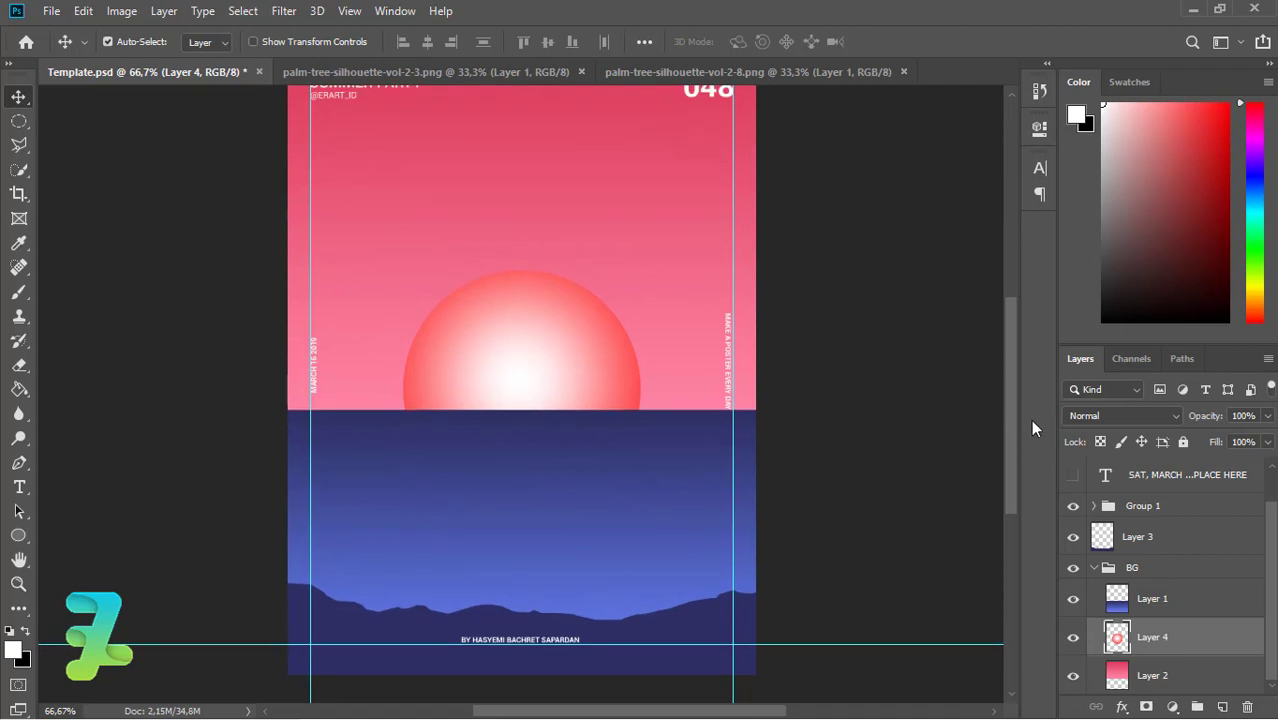
Draw a large circle around the sun and fill it with #ff0000.
{"action": "left_click", "coordinate": [1210, 672]}
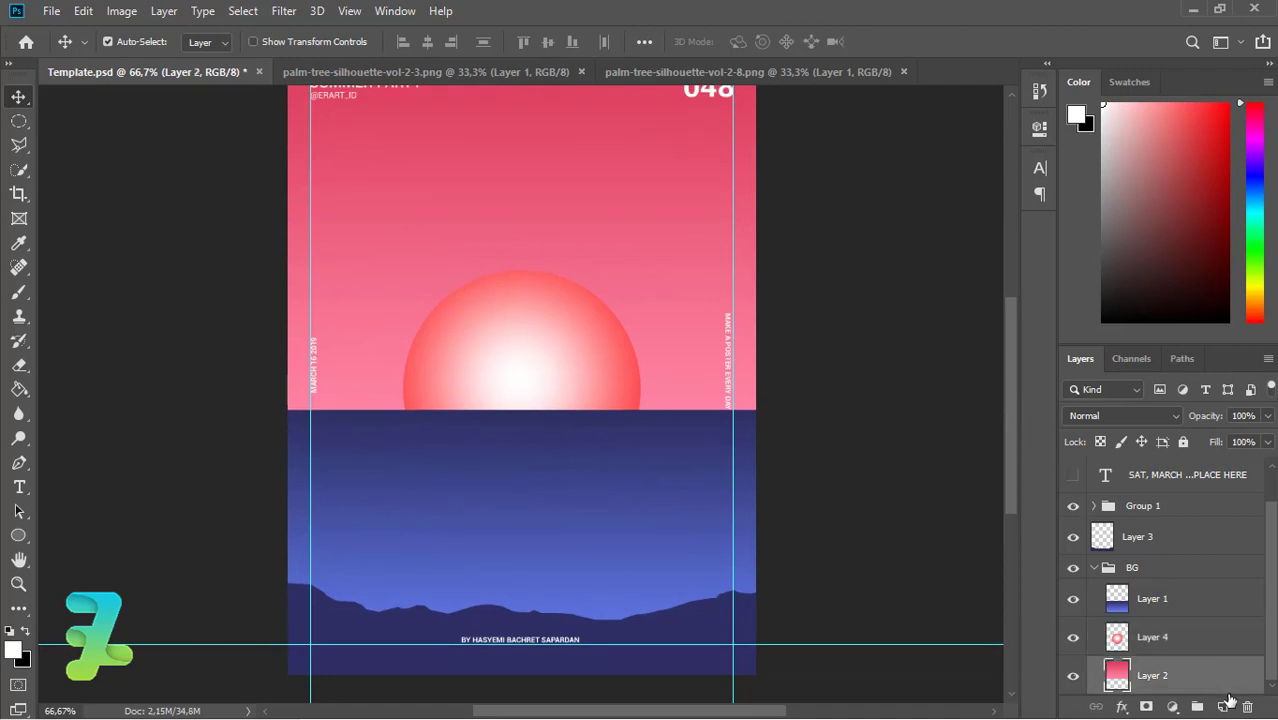
{"action": "left_click", "coordinate": [19, 121]}
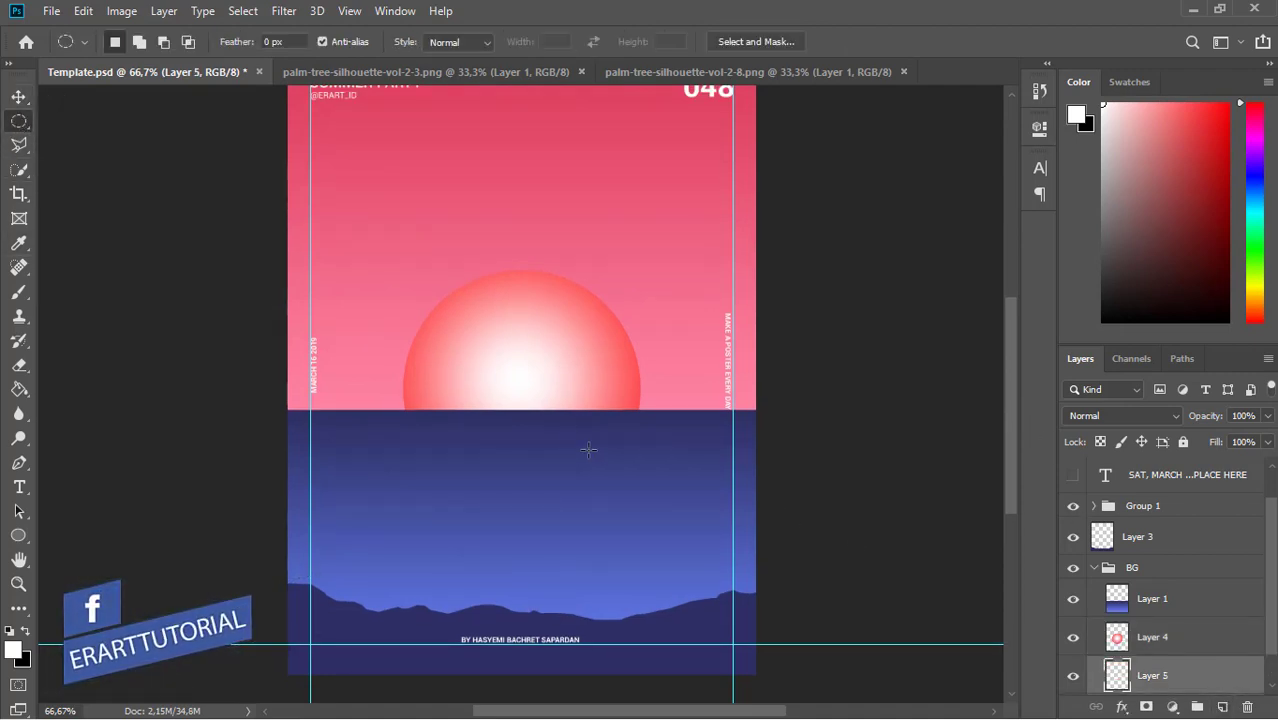
{"action": "left_click_drag", "start_coordinate": [687, 503], "coordinate": [323, 168]}
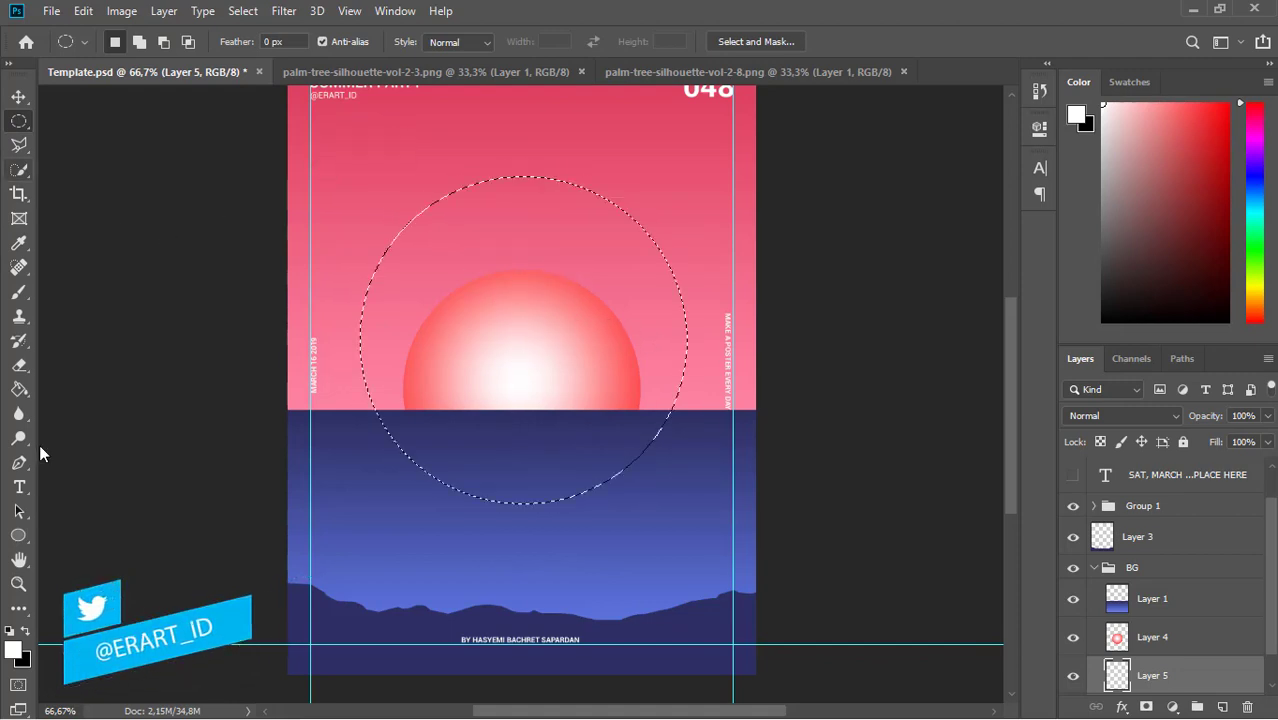
{"action": "key", "text": "g"}
{"action": "left_click", "coordinate": [13, 650]}
{"action": "type", "text": "ff00006"}
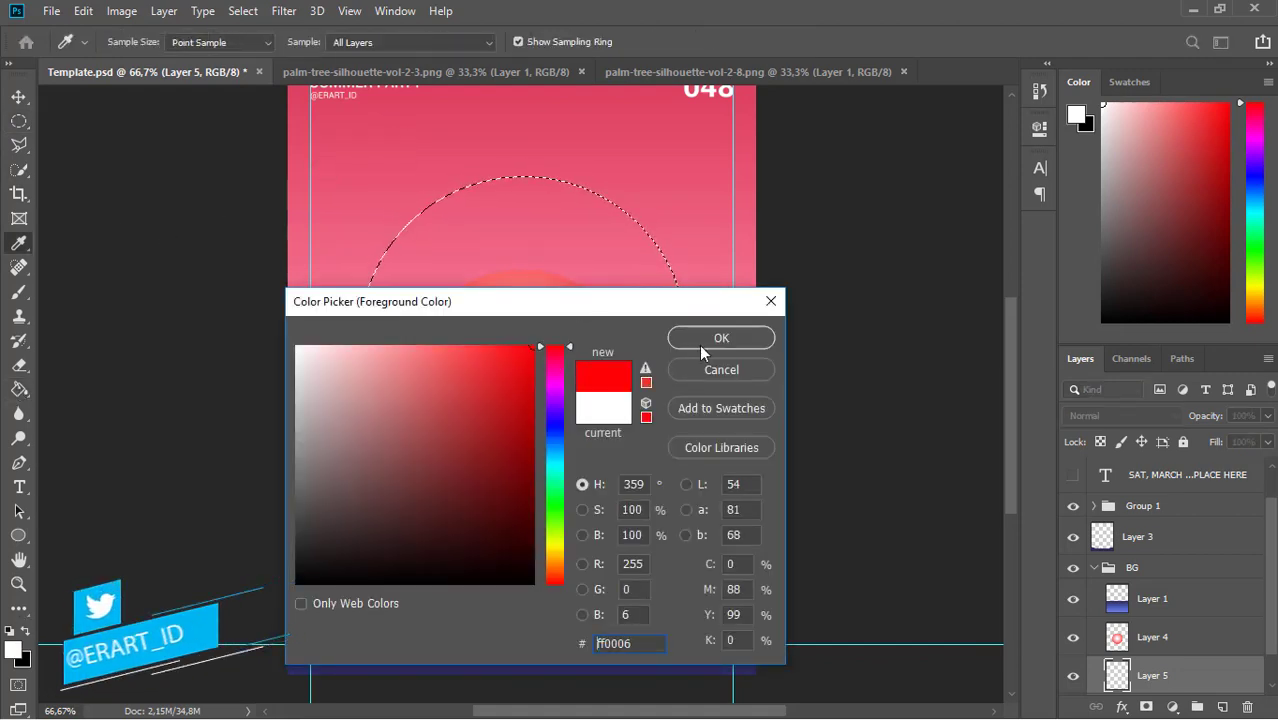
{"action": "left_click", "coordinate": [699, 344]}
{"action": "left_click", "coordinate": [605, 320]}
{"action": "key", "text": "ctrl+d"}
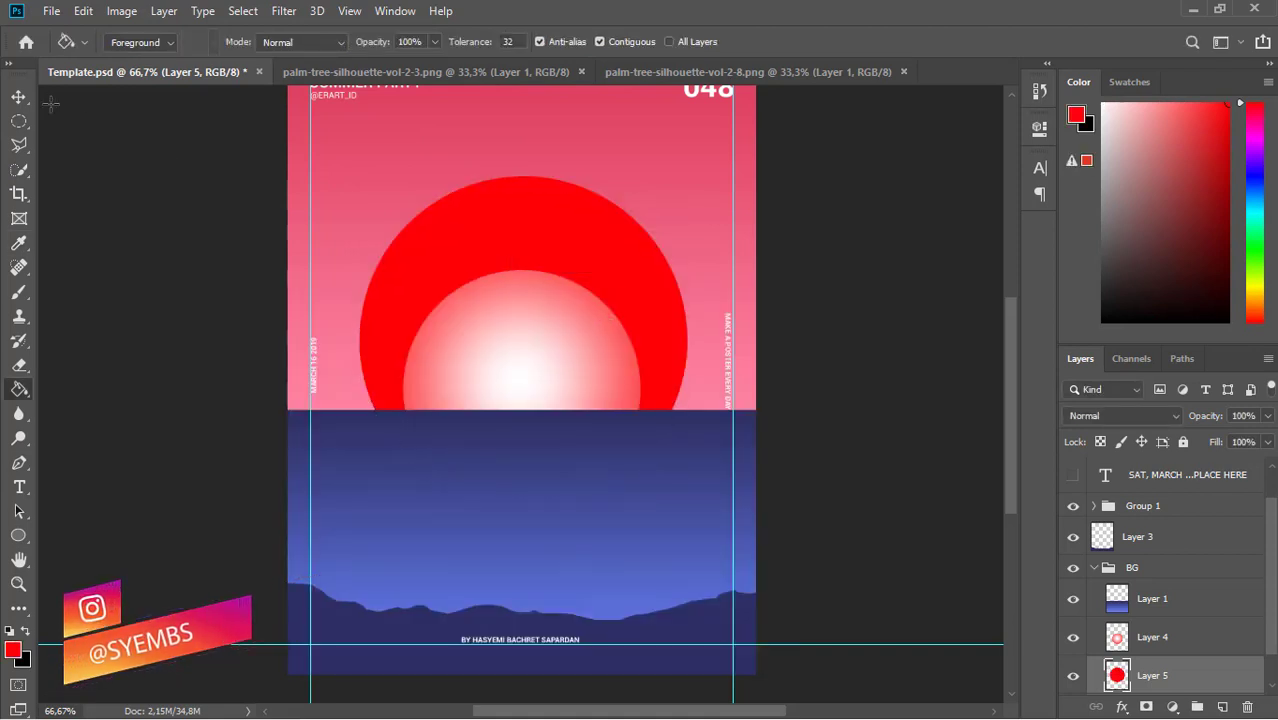
Centre the red circle horizontally on the poster and lower it onto the horizon.
{"action": "key", "text": "v"}
{"action": "key", "text": "ctrl+a"}
{"action": "left_click", "coordinate": [427, 42]}
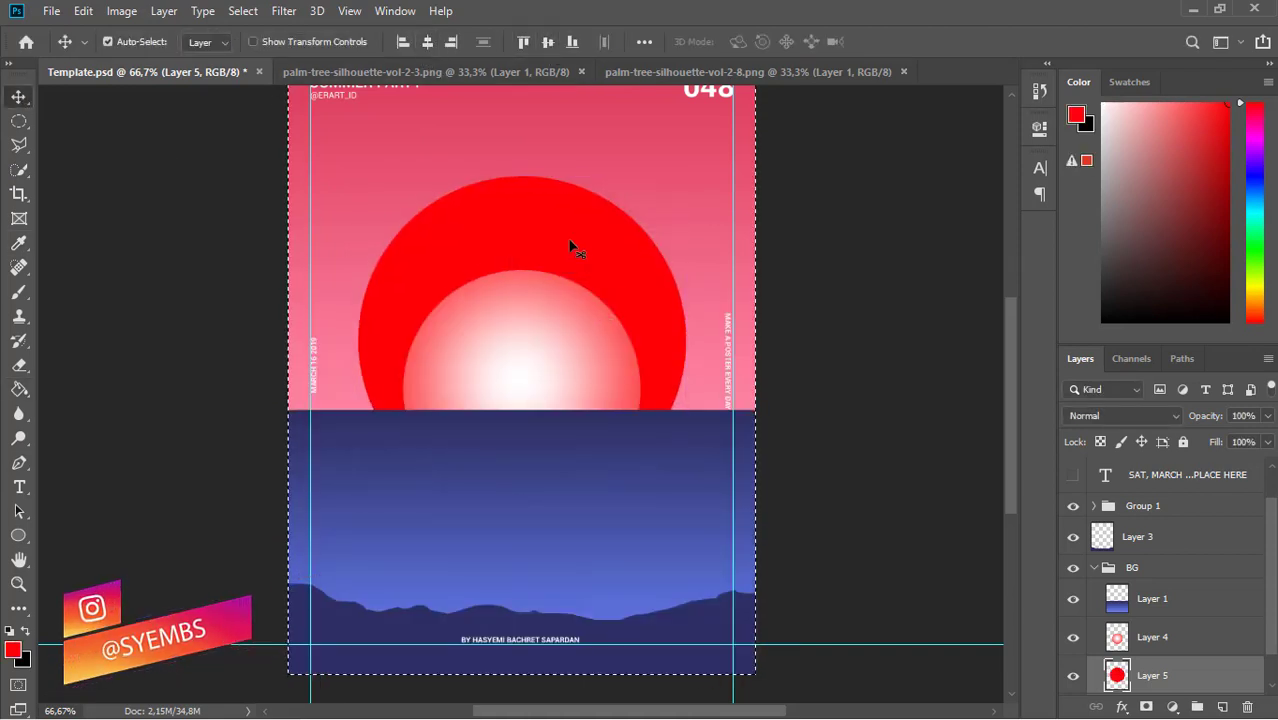
{"action": "key", "text": "shift+Down"}
{"action": "key", "text": "shift+Down"}
{"action": "key", "text": "shift+Down"}
{"action": "key", "text": "ctrl+d"}
{"action": "left_click_drag", "start_coordinate": [540, 250], "coordinate": [557, 266]}
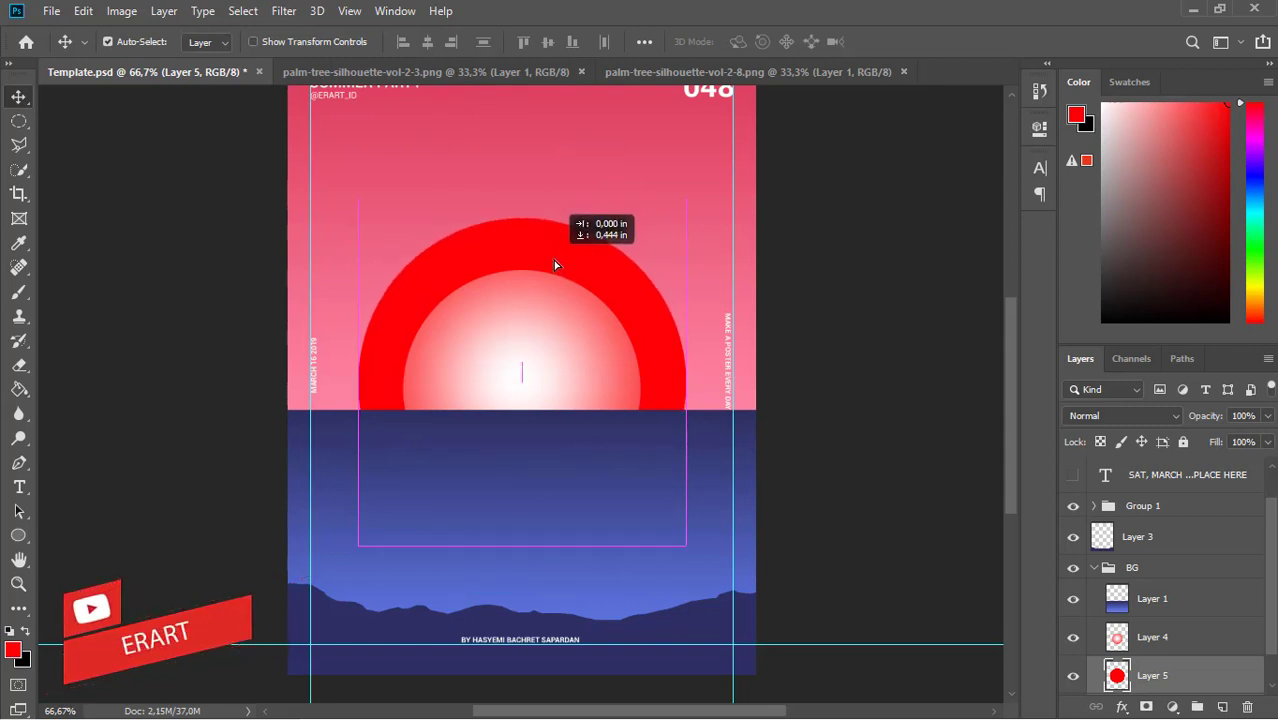
{"action": "left_click_drag", "start_coordinate": [557, 268], "coordinate": [552, 259]}
Free Transform the red circle down to 92.86%.
{"action": "key", "text": "ctrl"}
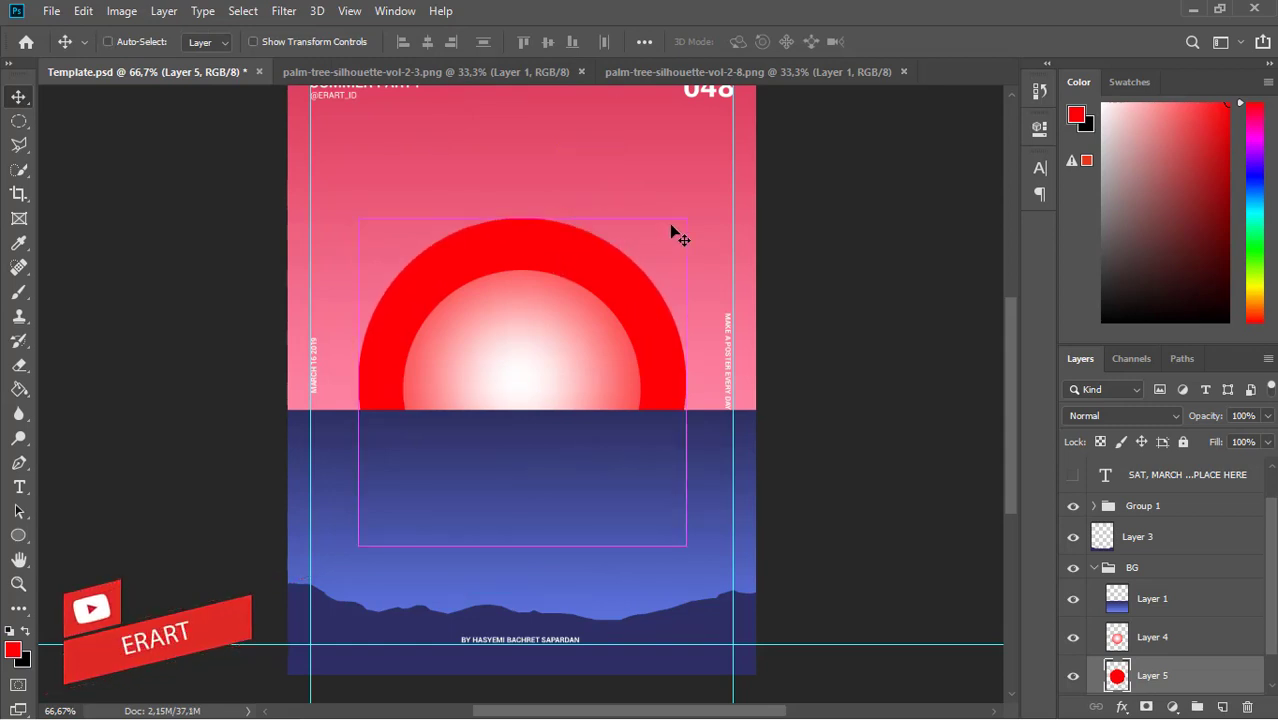
{"action": "key", "text": "ctrl+t"}
{"action": "left_click_drag", "start_coordinate": [686, 218], "coordinate": [675, 230]}
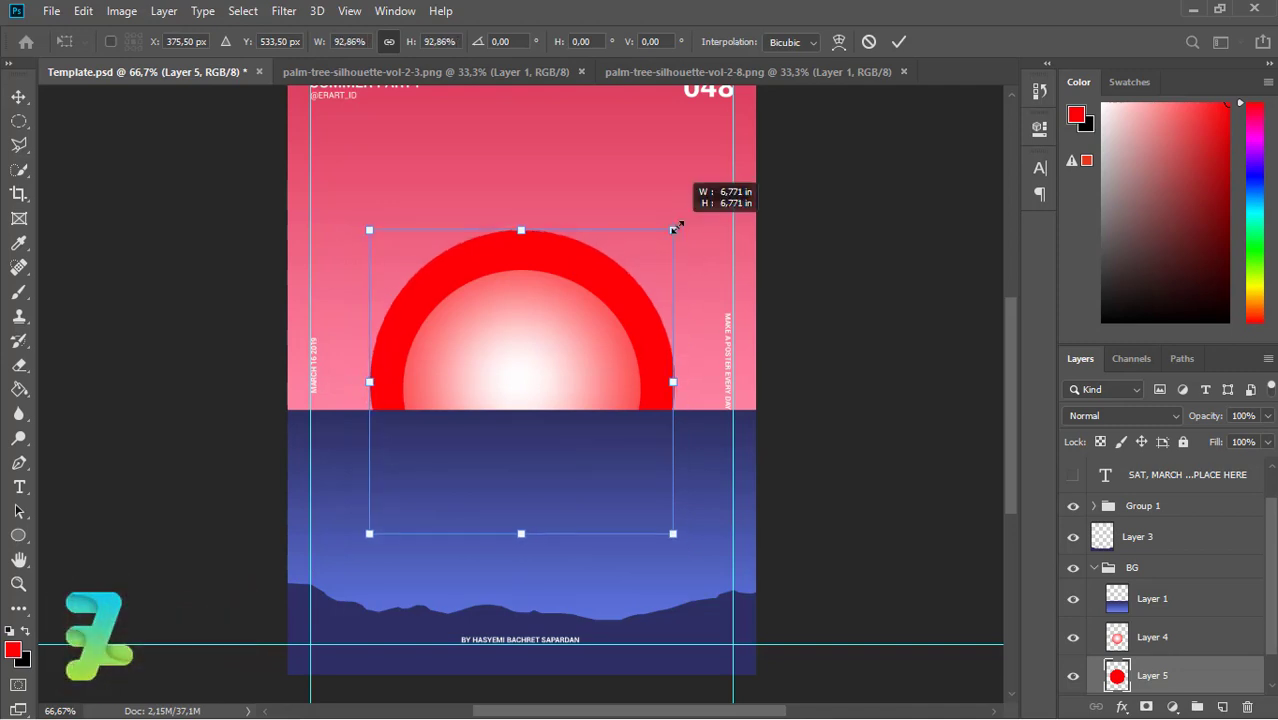
{"action": "key", "text": "Return"}
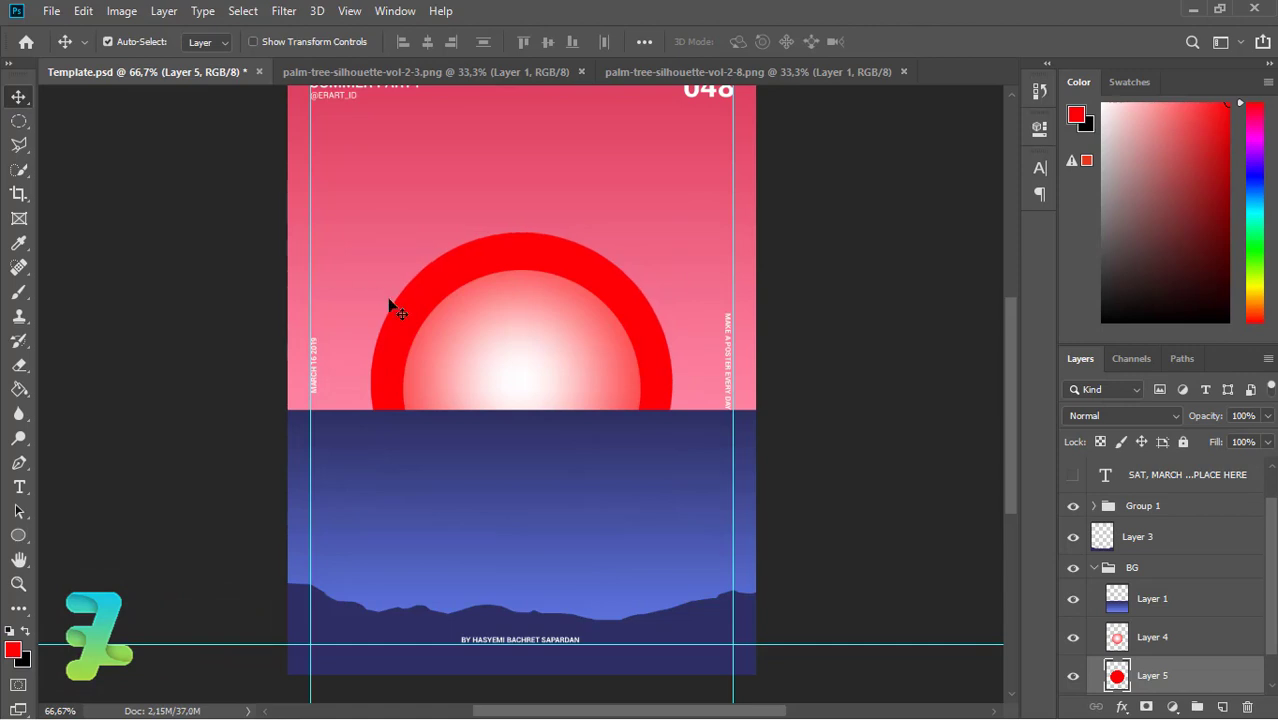
Duplicate the red circle layer and fill the original Layer 5 circle black.
{"action": "key", "text": "ctrl+j"}
{"action": "left_click", "coordinate": [720, 390]}
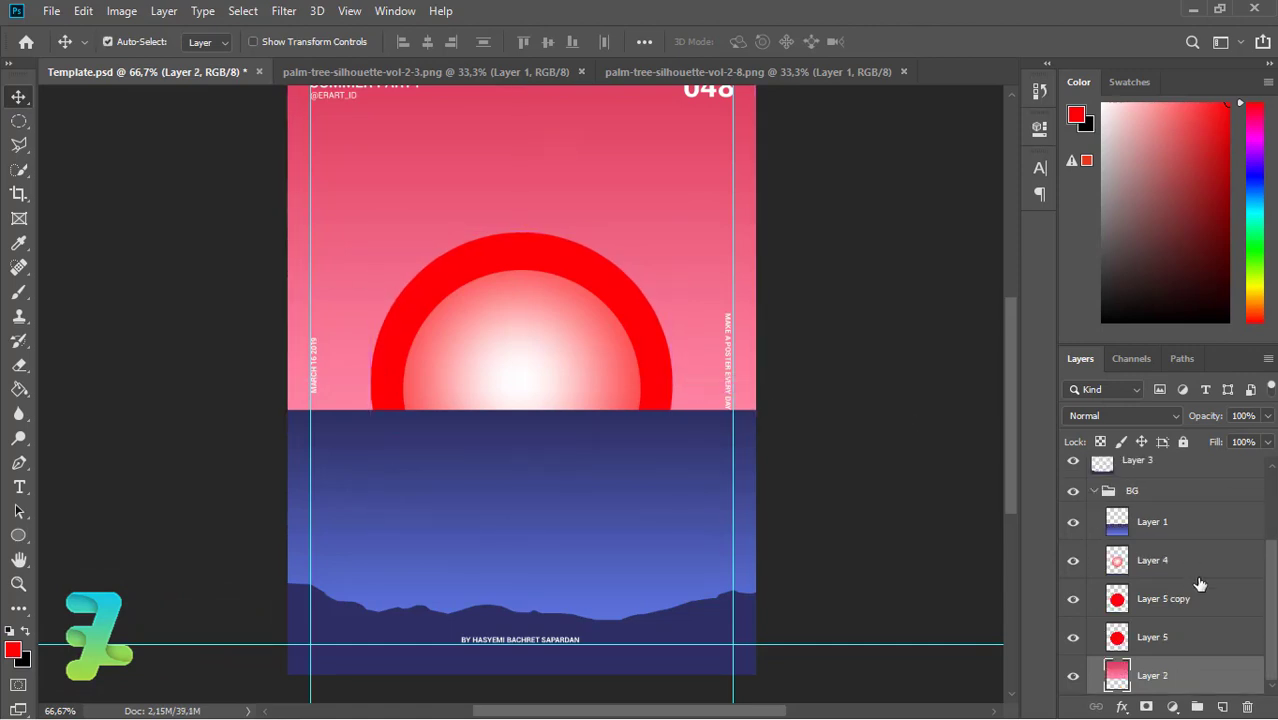
{"action": "left_click", "coordinate": [1117, 638]}
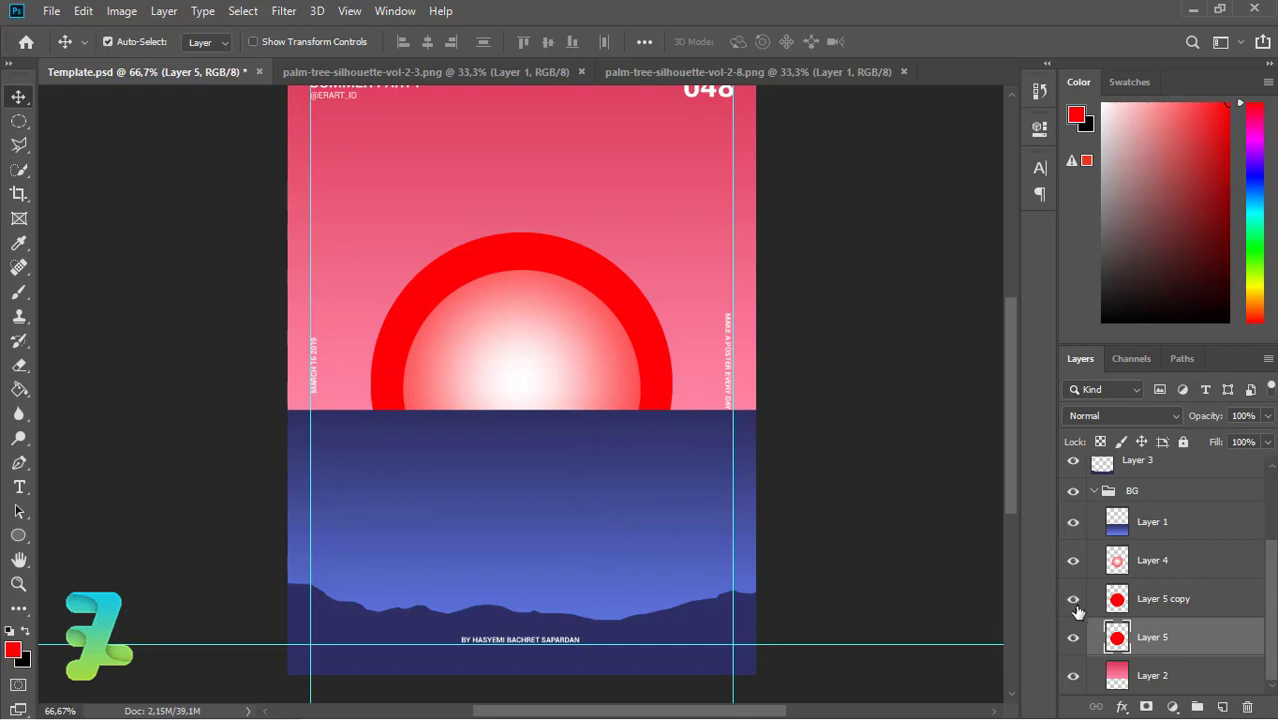
{"action": "double_click", "coordinate": [1200, 645]}
{"action": "left_click", "coordinate": [1199, 151]}
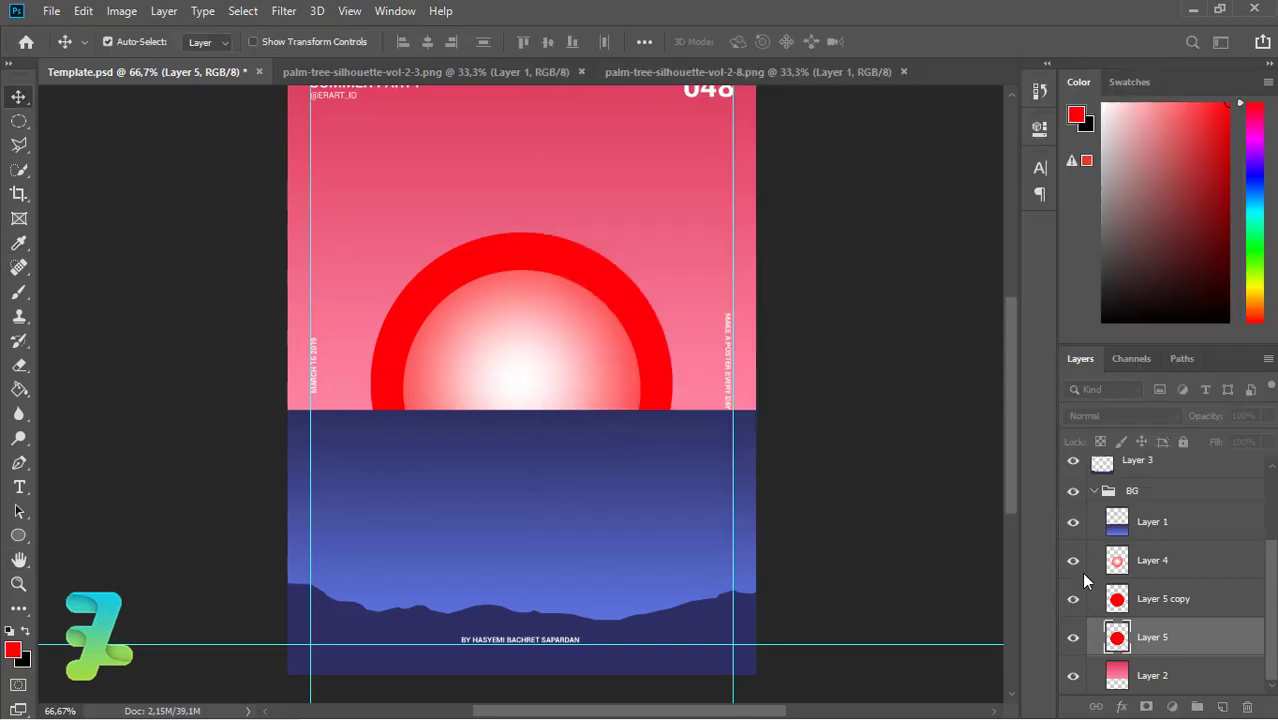
{"action": "left_click", "coordinate": [19, 389]}
{"action": "left_click", "coordinate": [467, 276]}
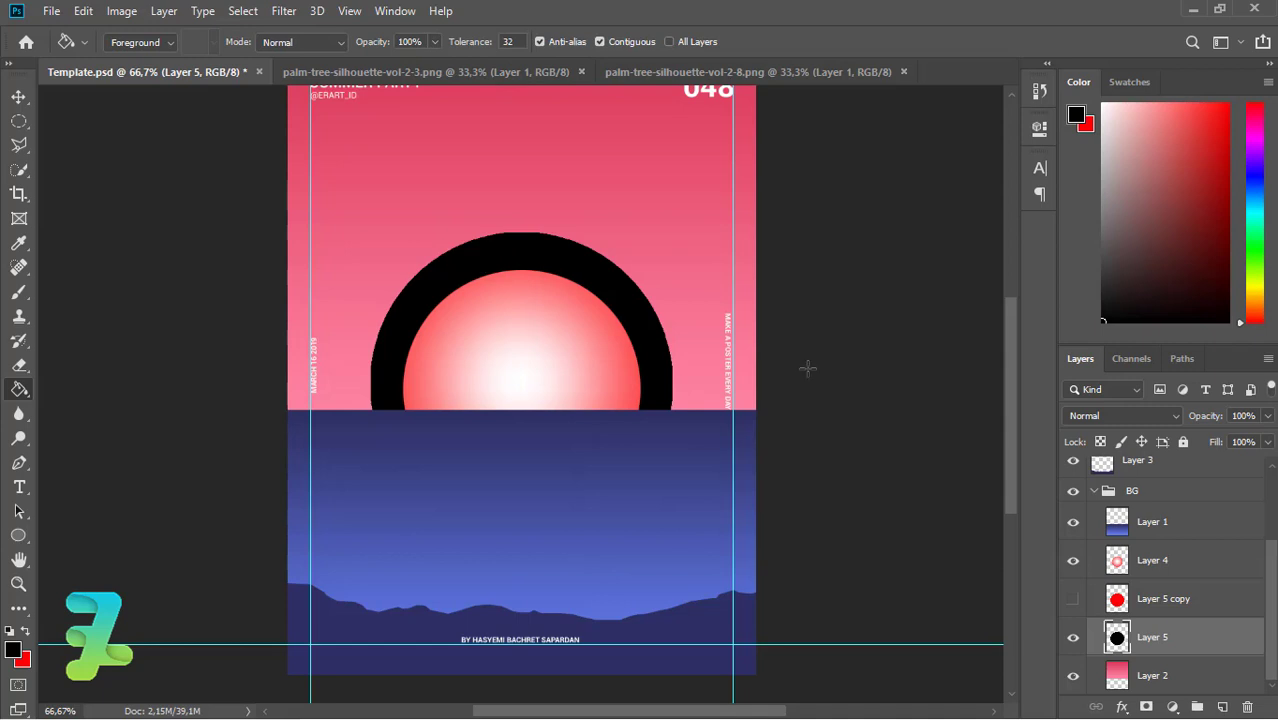
{"action": "left_click", "coordinate": [1074, 599]}
Scale the black circle up to 123.60% so it rings the red copy.
{"action": "key", "text": "ctrl+t"}
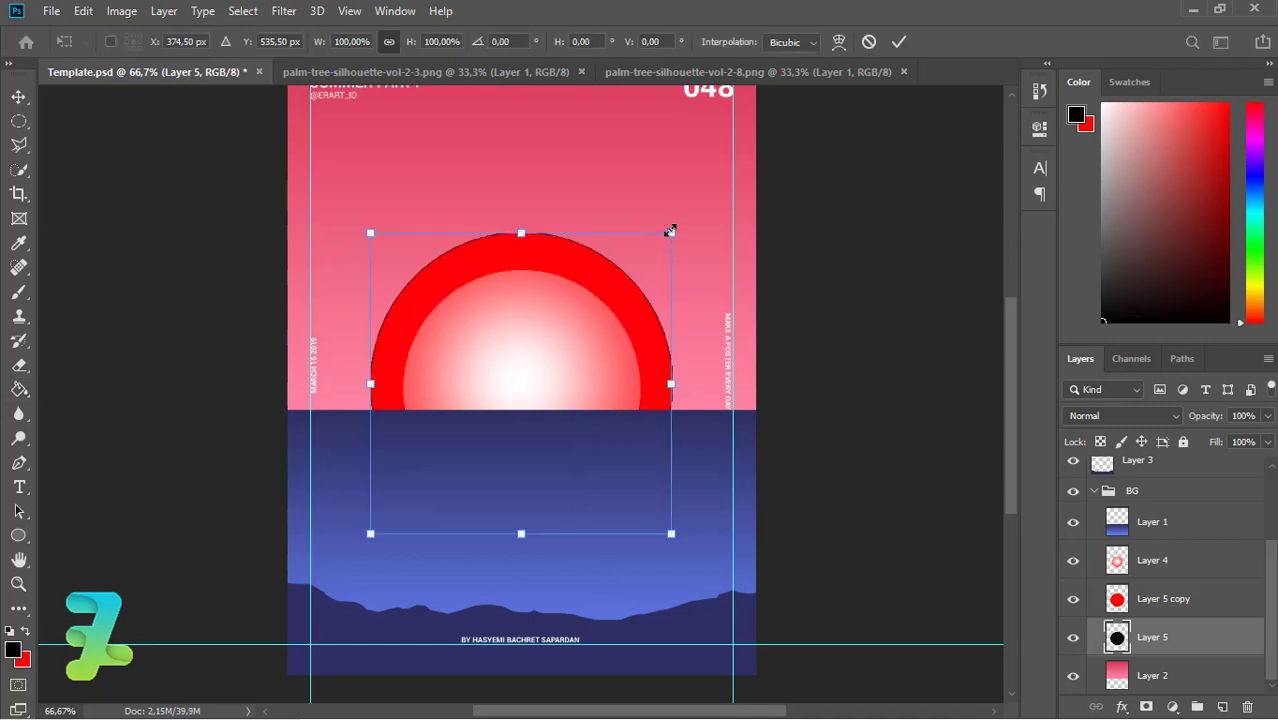
{"action": "left_click_drag", "start_coordinate": [670, 231], "coordinate": [719, 204]}
{"action": "key", "text": "ctrl+z"}
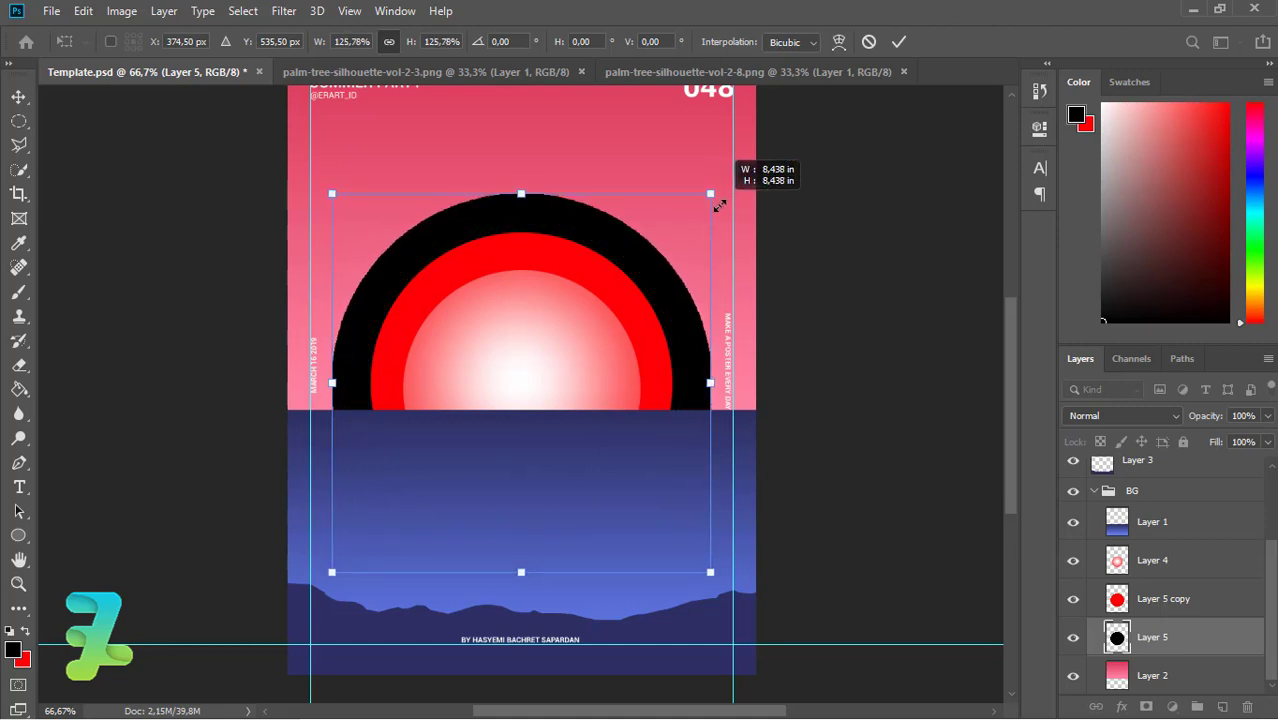
{"action": "left_click_drag", "start_coordinate": [719, 204], "coordinate": [713, 208]}
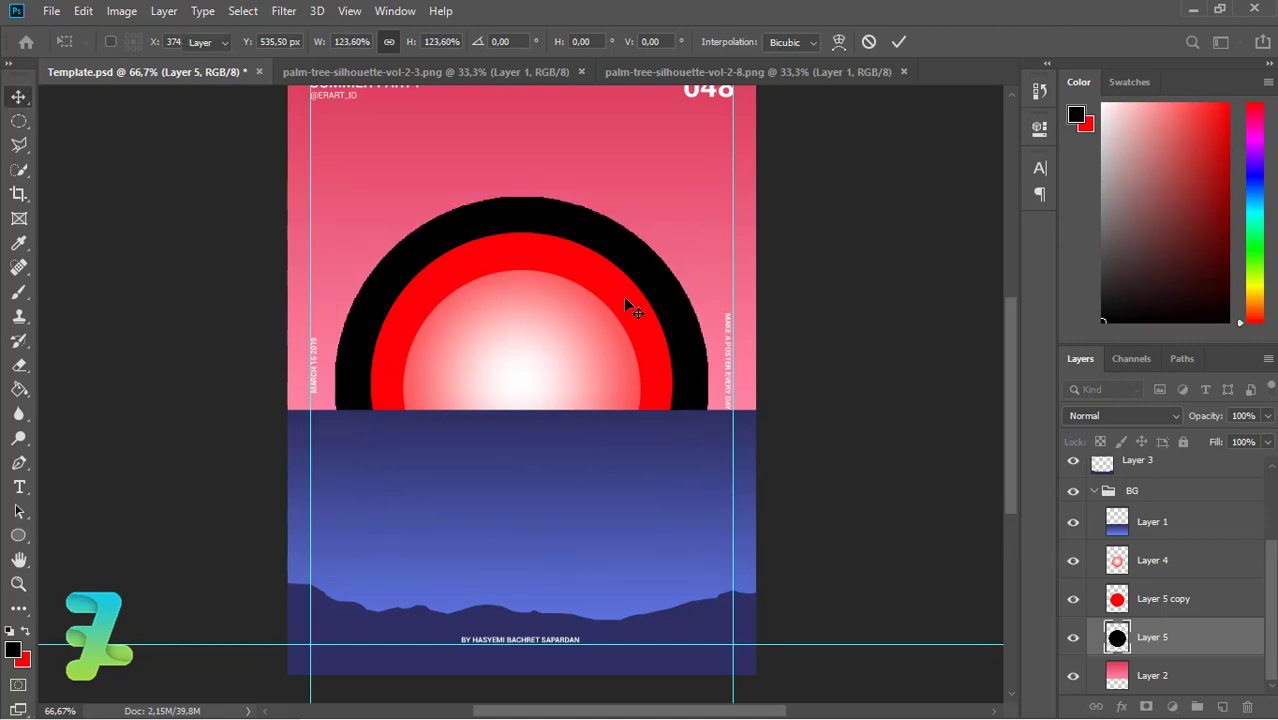
{"action": "key", "text": "Return"}
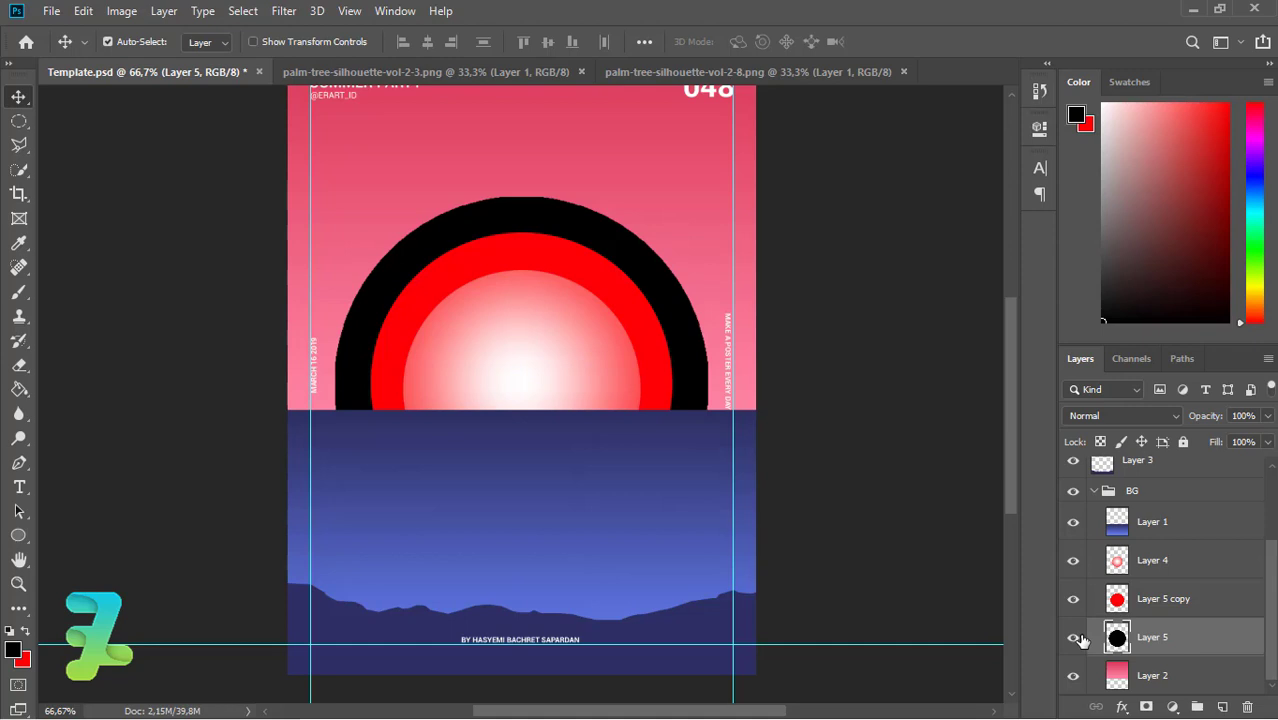
{"action": "key", "text": "ctrl+plus"}
{"action": "key", "text": "ctrl+plus"}
Delete the black ring layer and set up a brush with white as the foreground colour.
{"action": "key", "text": "ctrl+minus"}
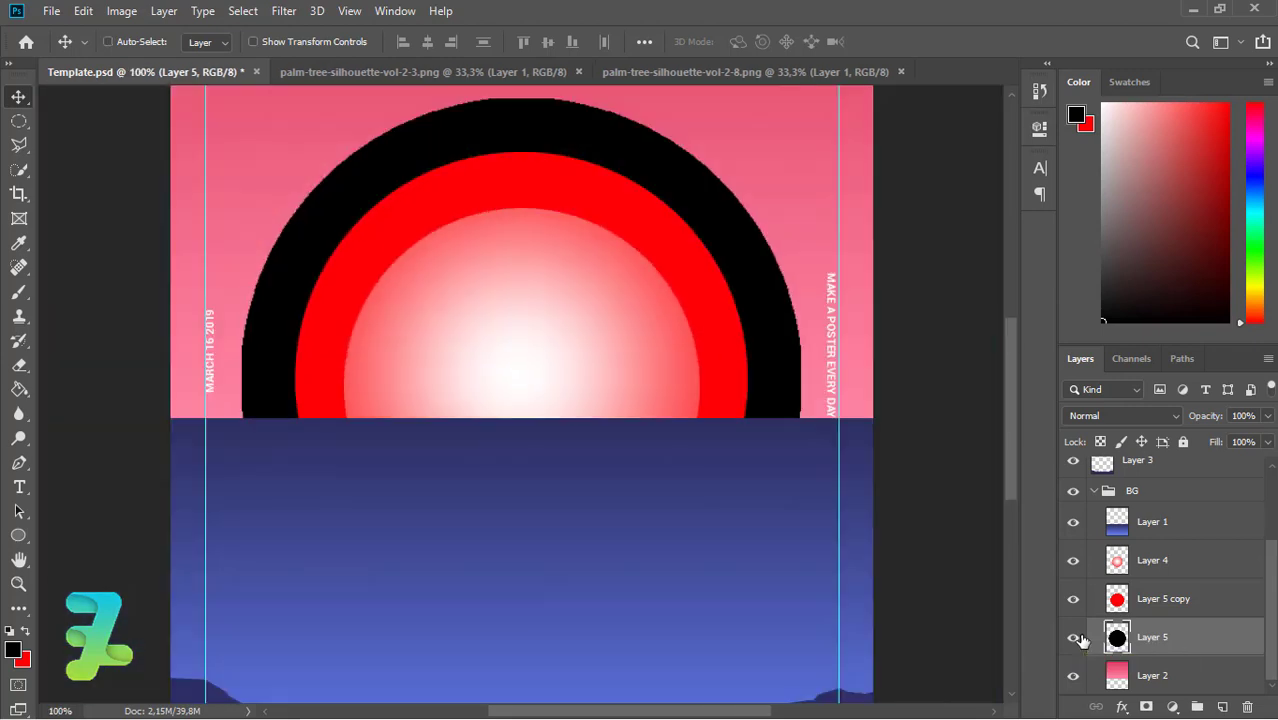
{"action": "key", "text": "Delete"}
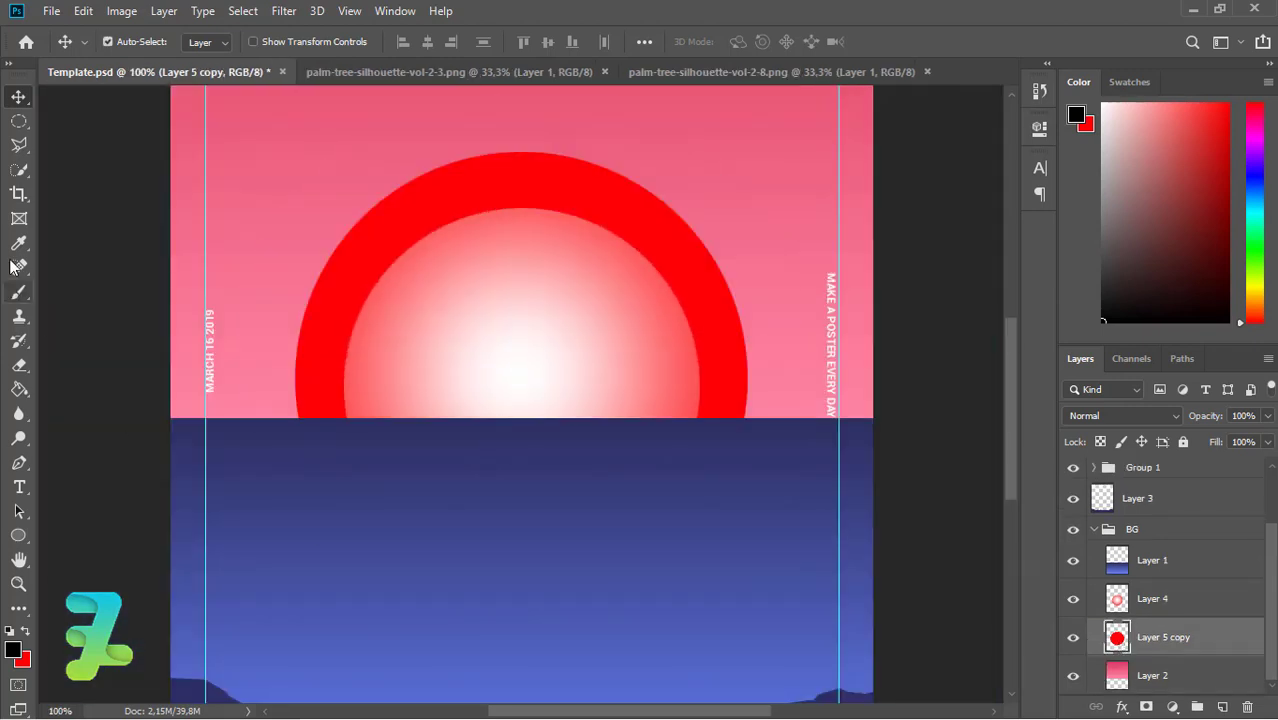
{"action": "left_click", "coordinate": [18, 292]}
{"action": "left_click", "coordinate": [13, 651]}
{"action": "type", "text": "ffffff"}
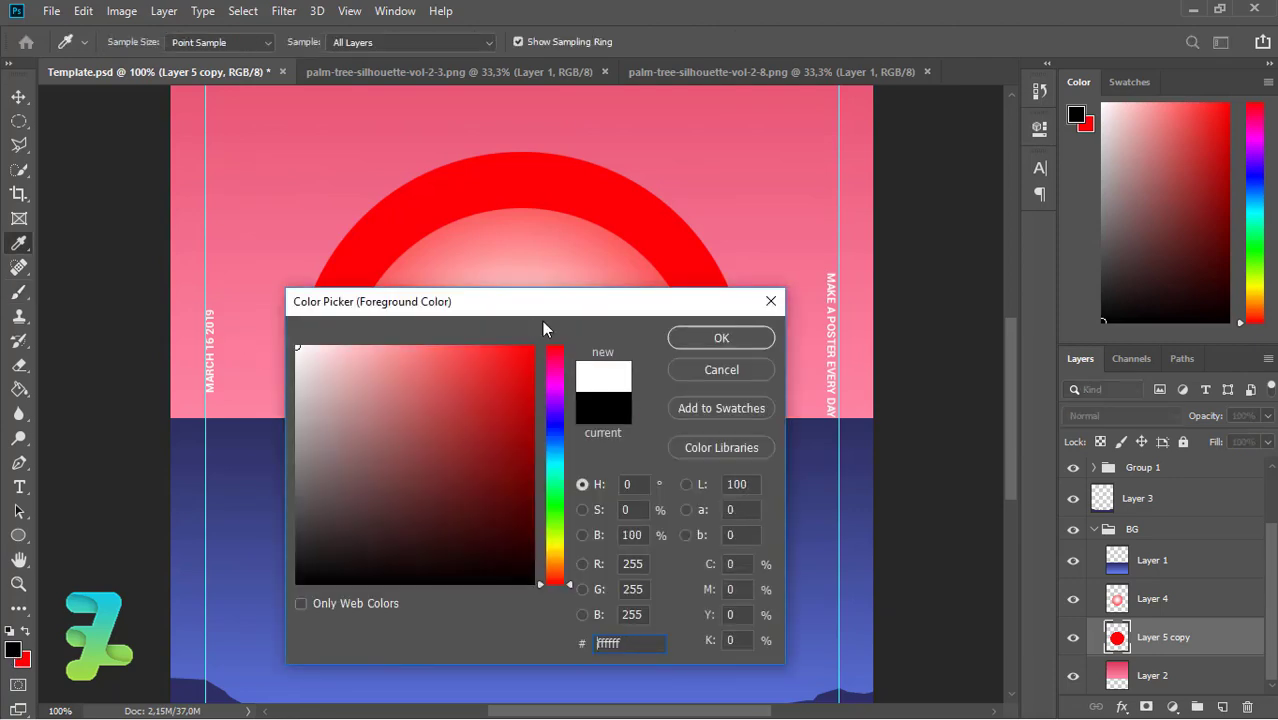
{"action": "left_click", "coordinate": [699, 342]}
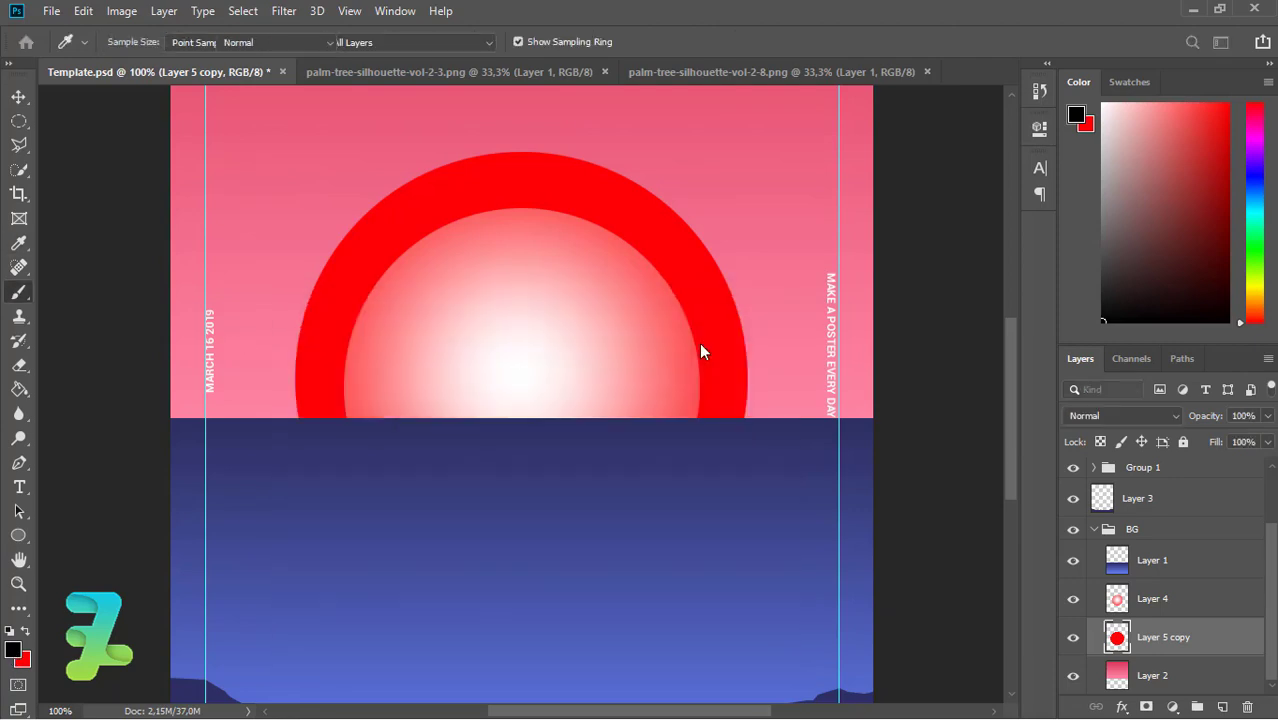
Test a white glow in the red circle, undo it, and fade Layer 5 copy to 20% opacity.
{"action": "left_click", "coordinate": [1073, 598]}
{"action": "left_click_drag", "start_coordinate": [510, 360], "coordinate": [513, 352]}
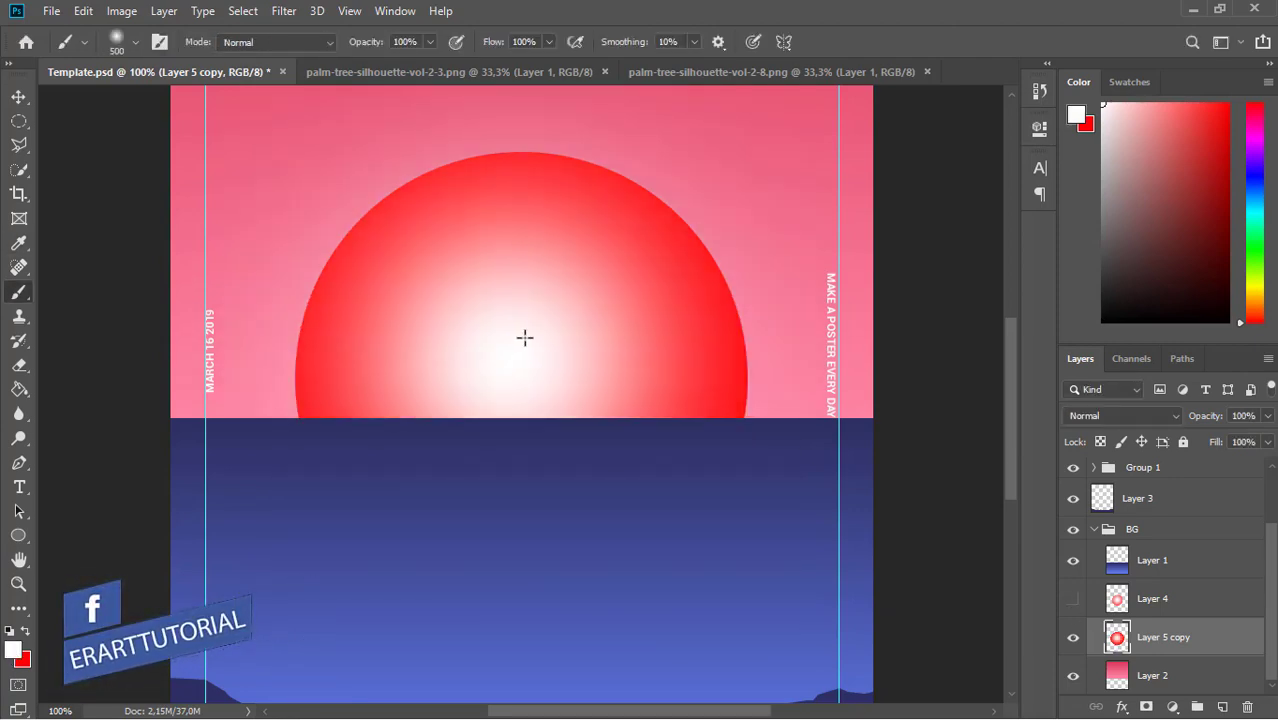
{"action": "key", "text": "ctrl+z"}
{"action": "key", "text": "ctrl+z"}
{"action": "key", "text": "ctrl+z"}
{"action": "key", "text": "ctrl+z"}
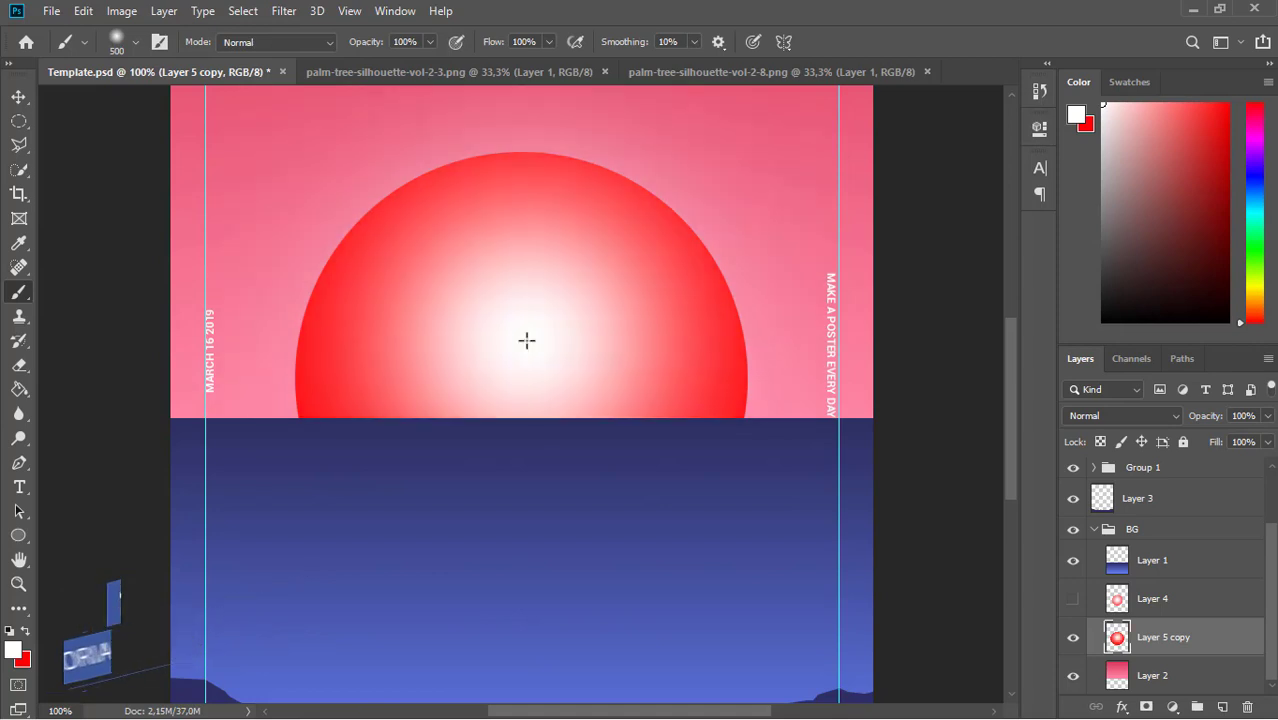
{"action": "left_click", "coordinate": [1073, 598]}
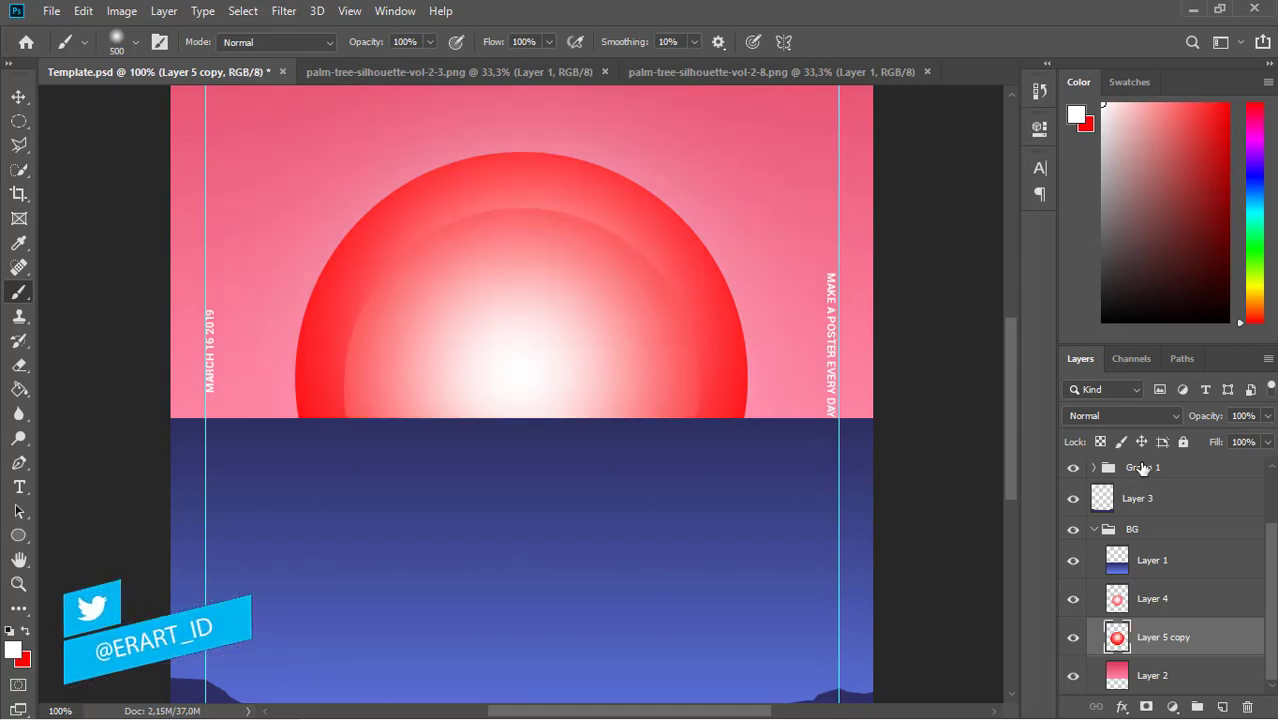
{"action": "left_click_drag", "start_coordinate": [1268, 440], "coordinate": [1203, 444]}
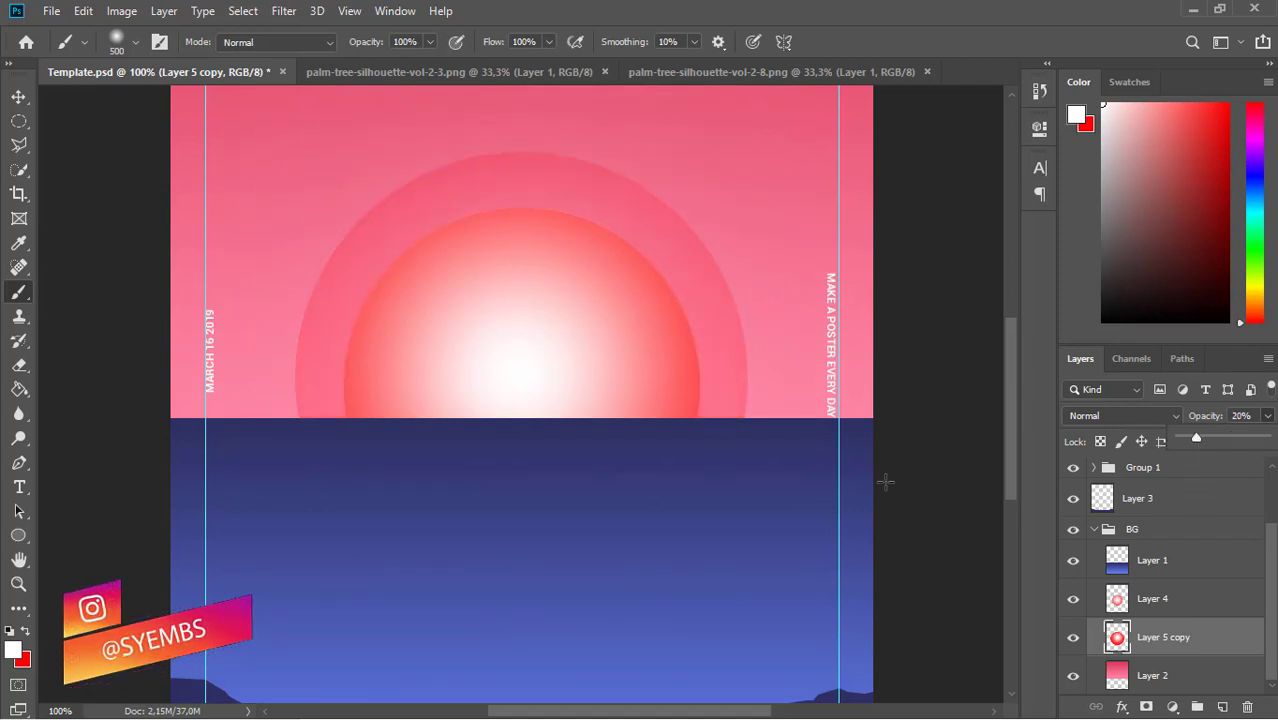
{"action": "left_click", "coordinate": [1117, 678]}
{"action": "key", "text": "ctrl+minus"}
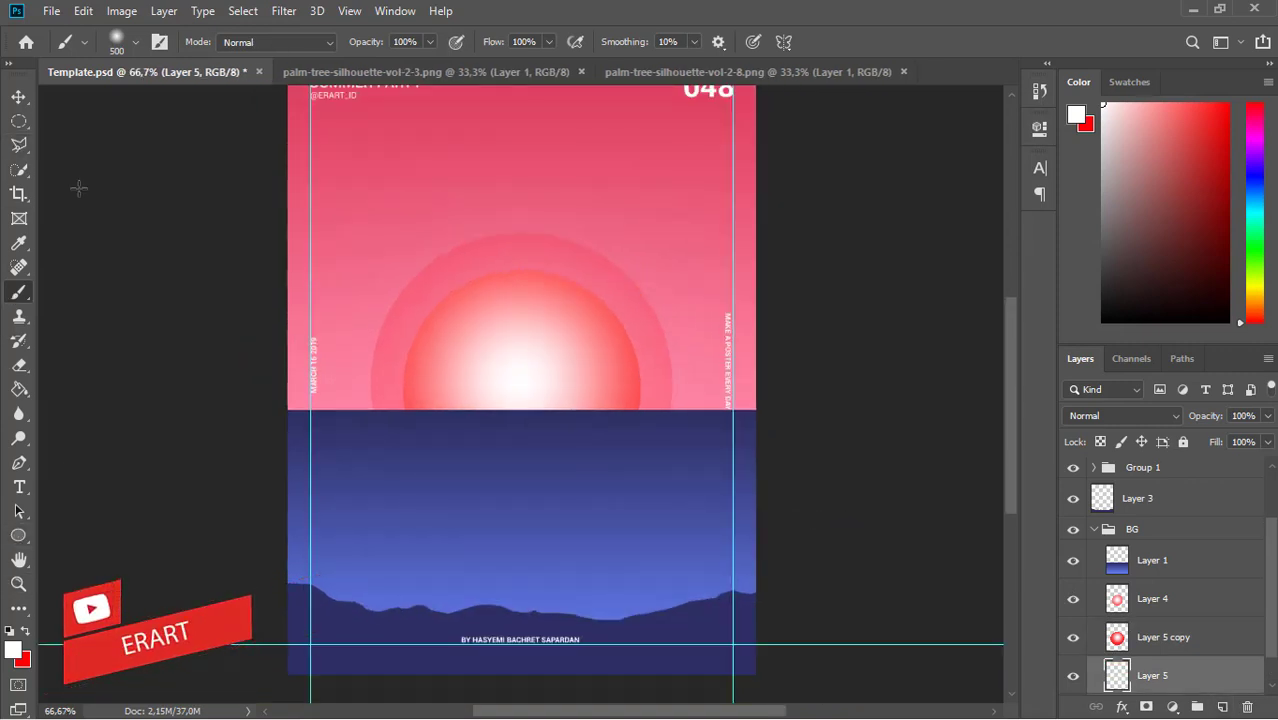
Draw a large circular selection around the sun on Layer 5 and fill it red.
{"action": "key", "text": "m"}
{"action": "left_click_drag", "start_coordinate": [696, 496], "coordinate": [320, 155]}
{"action": "key", "text": "x"}
{"action": "key", "text": "g"}
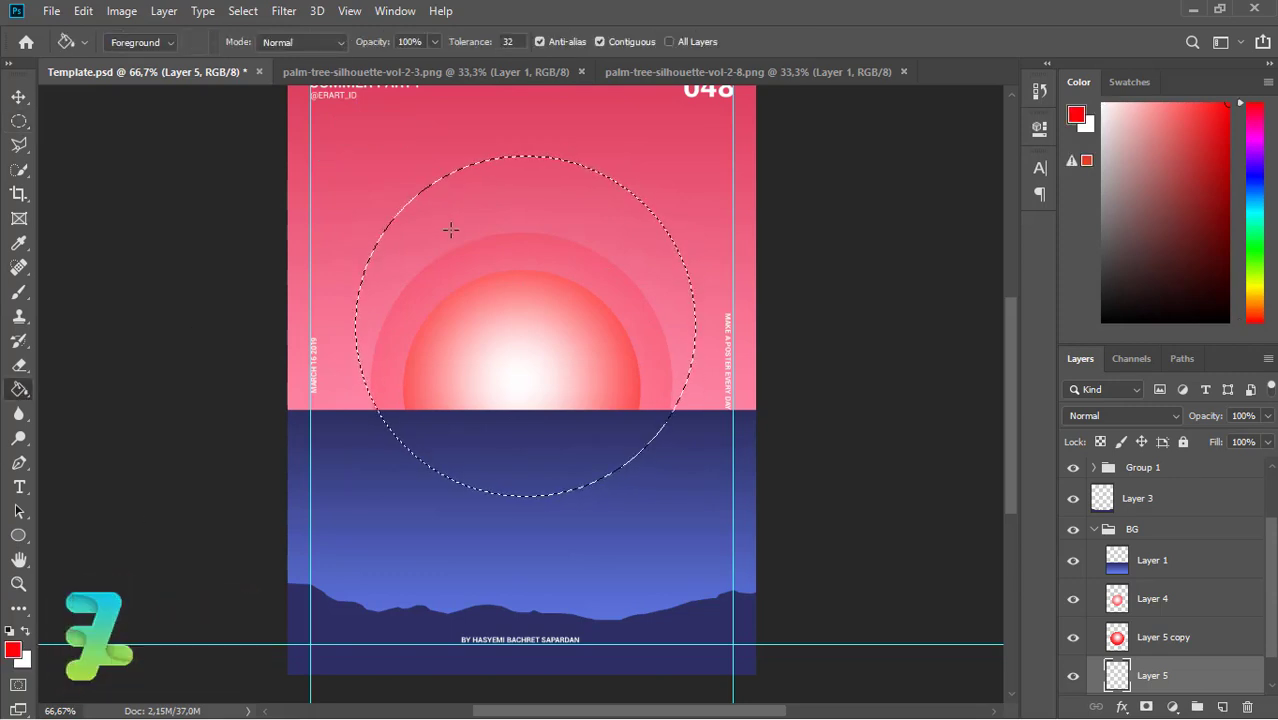
{"action": "left_click", "coordinate": [450, 230]}
Deselect and centre the red circle horizontally and vertically on the canvas.
{"action": "key", "text": "v"}
{"action": "key", "text": "ctrl+d"}
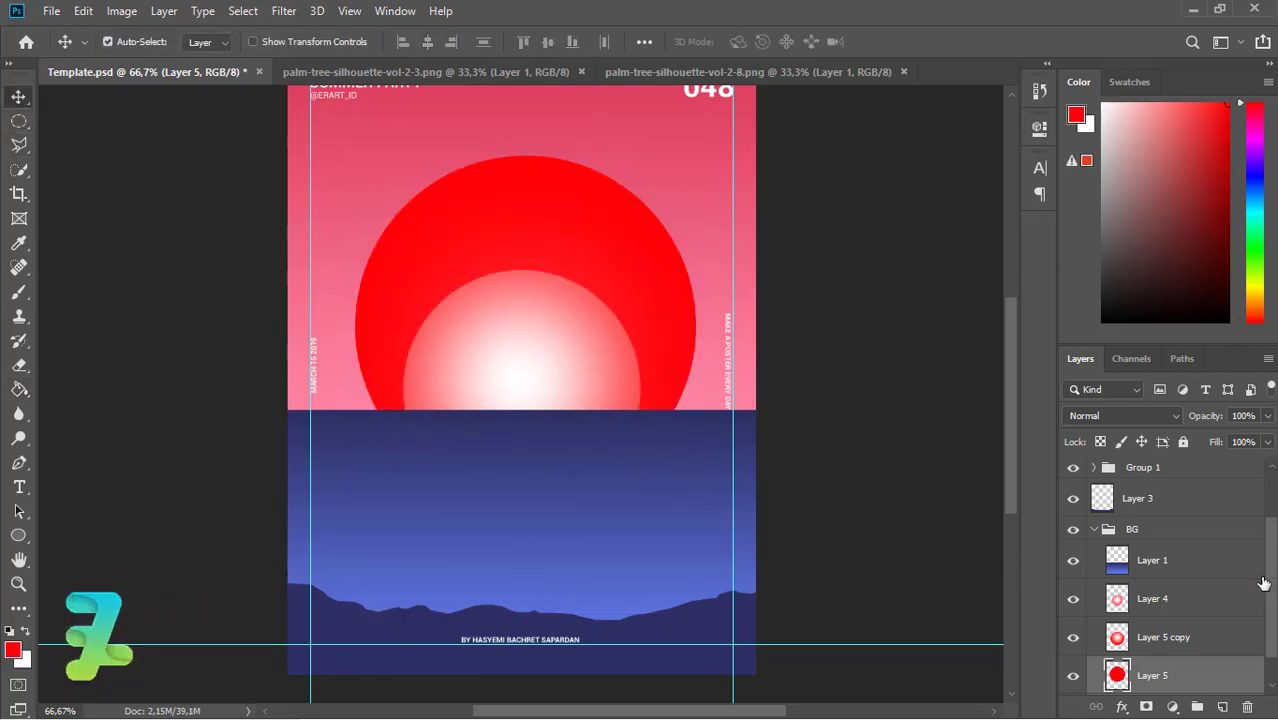
{"action": "scroll", "coordinate": [1145, 614], "scroll_direction": "down", "scroll_amount": 1}
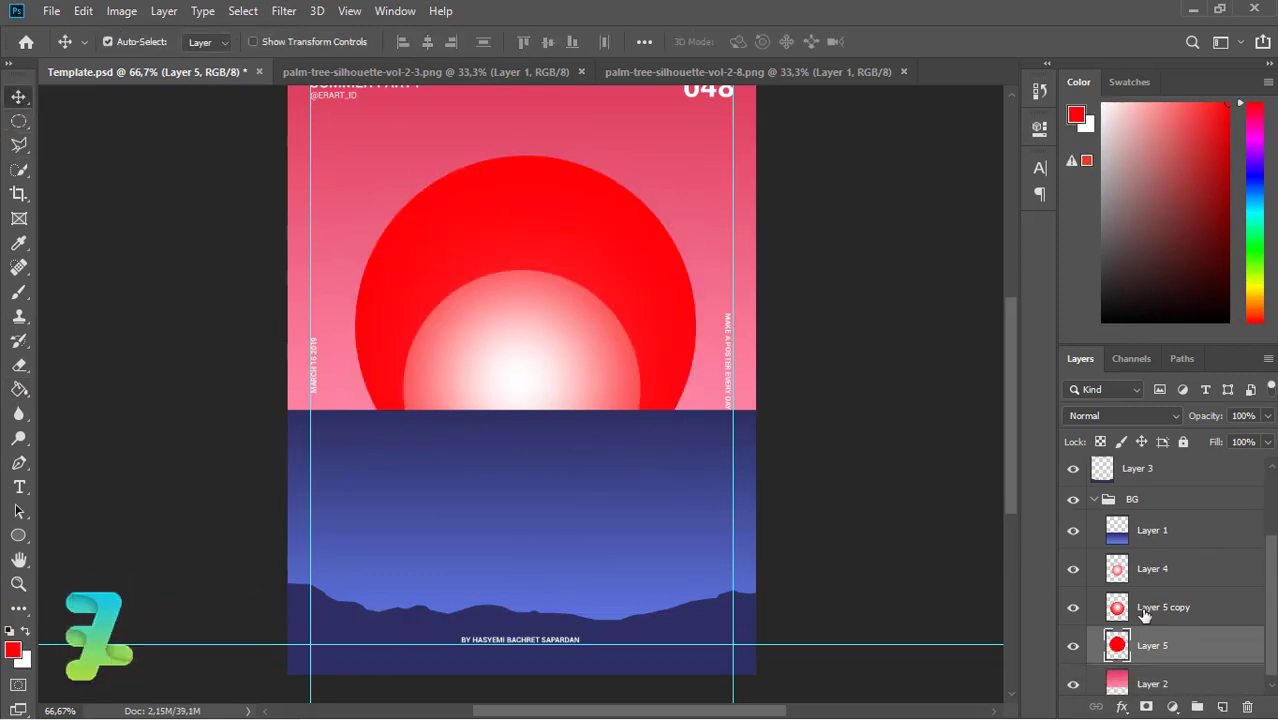
{"action": "key", "text": "ctrl+a"}
{"action": "left_click", "coordinate": [427, 41]}
{"action": "left_click", "coordinate": [547, 41]}
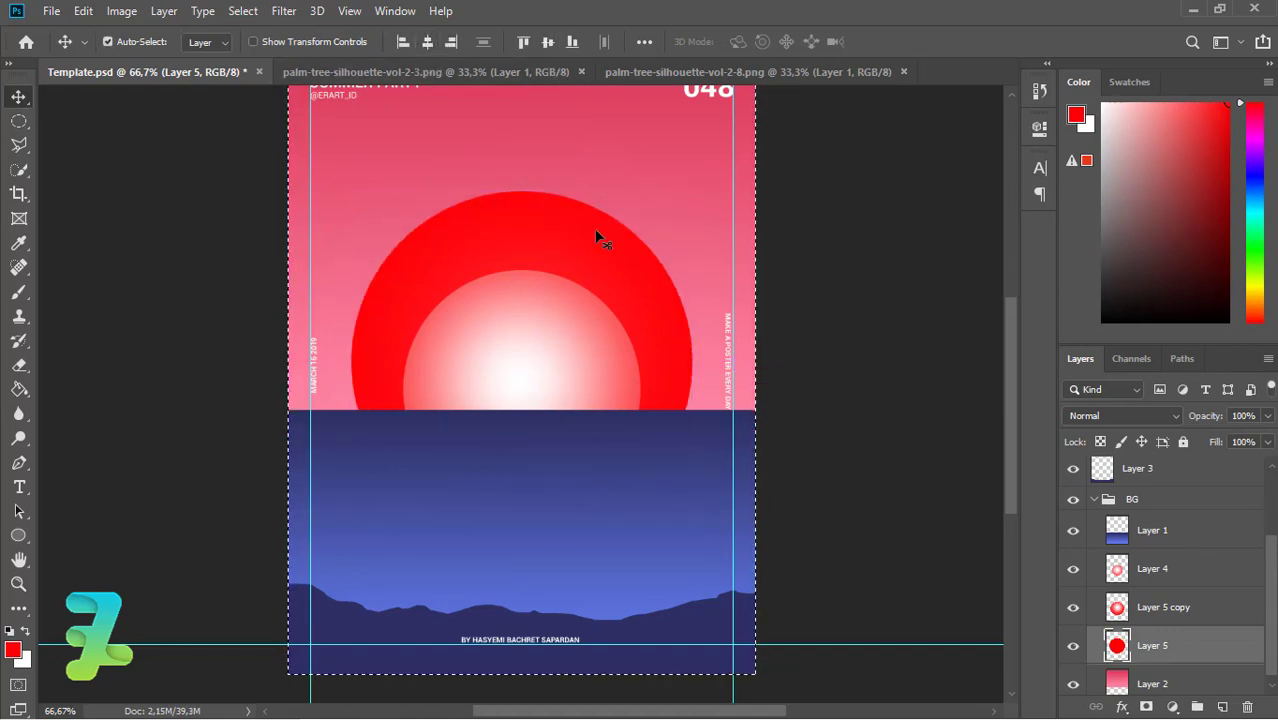
Fade the red circle layer to 34% opacity.
{"action": "left_click", "coordinate": [1073, 607]}
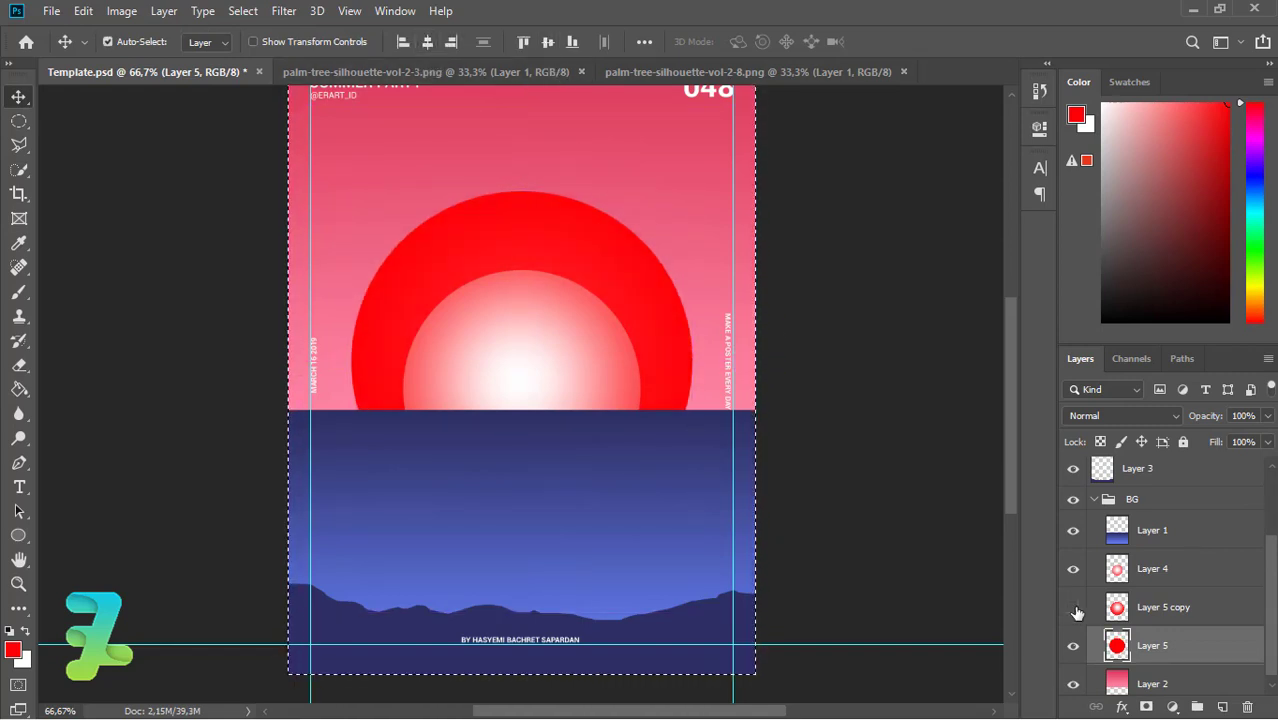
{"action": "left_click", "coordinate": [24, 632]}
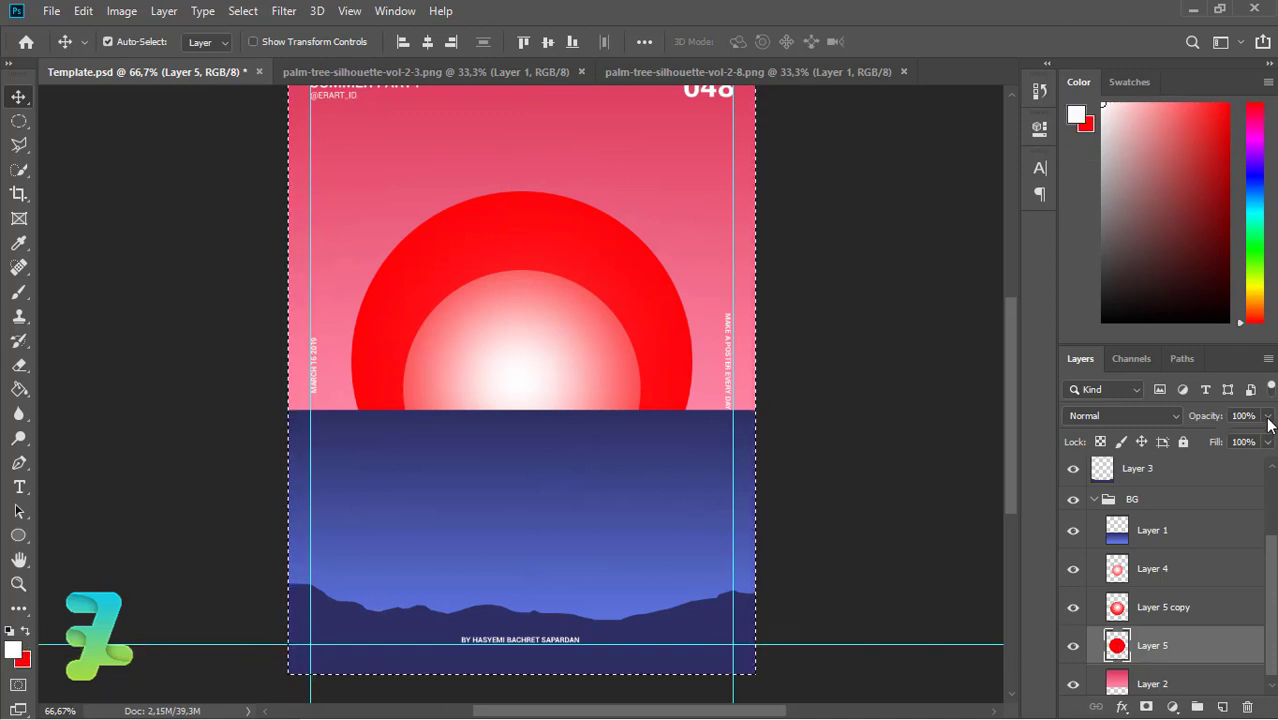
{"action": "left_click", "coordinate": [1268, 415]}
{"action": "left_click_drag", "start_coordinate": [1205, 438], "coordinate": [1208, 438]}
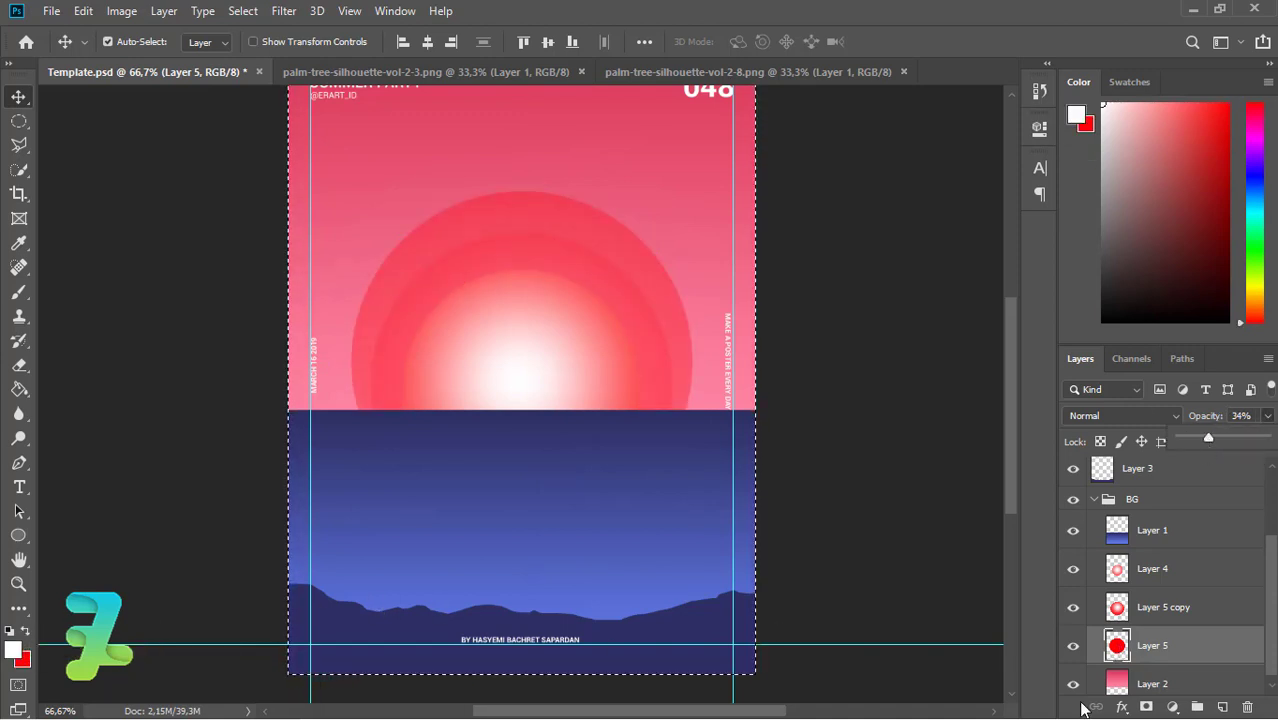
{"action": "key", "text": "ctrl+plus"}
Enlarge the faded red circle with Free Transform and nudge it slightly down.
{"action": "scroll", "coordinate": [1015, 378], "scroll_direction": "up", "scroll_amount": 1}
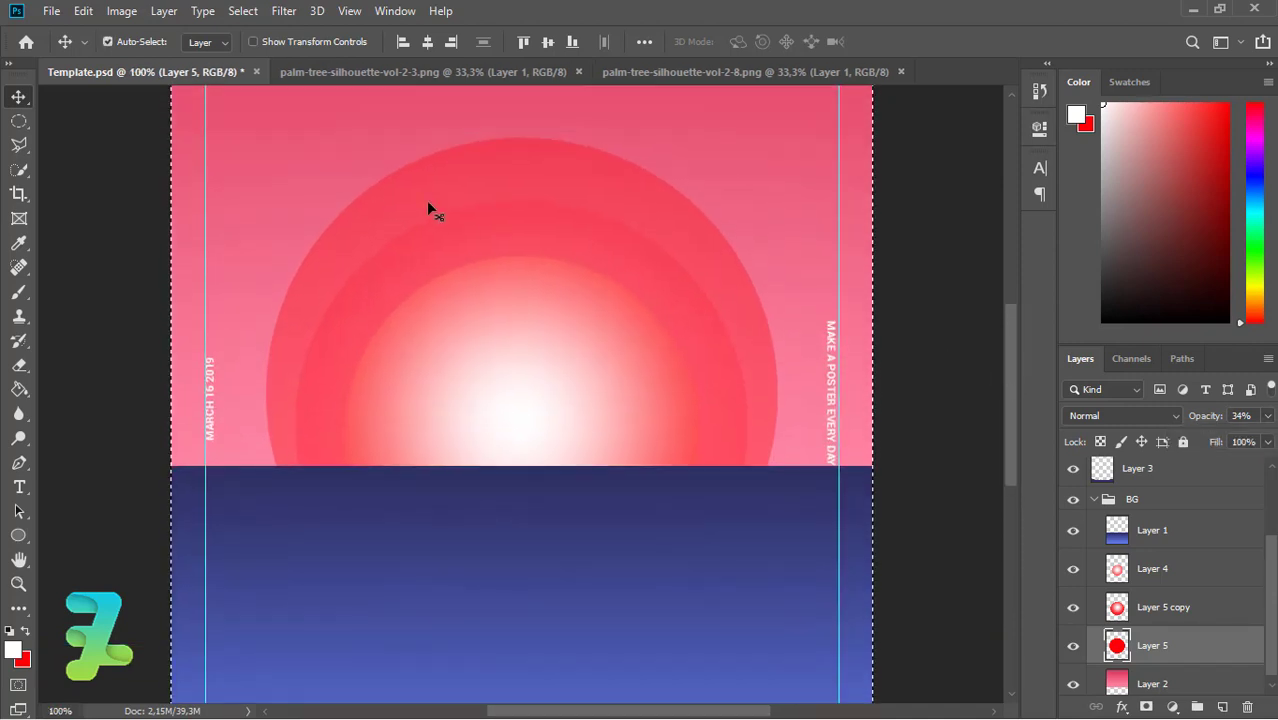
{"action": "key", "text": "ctrl+t"}
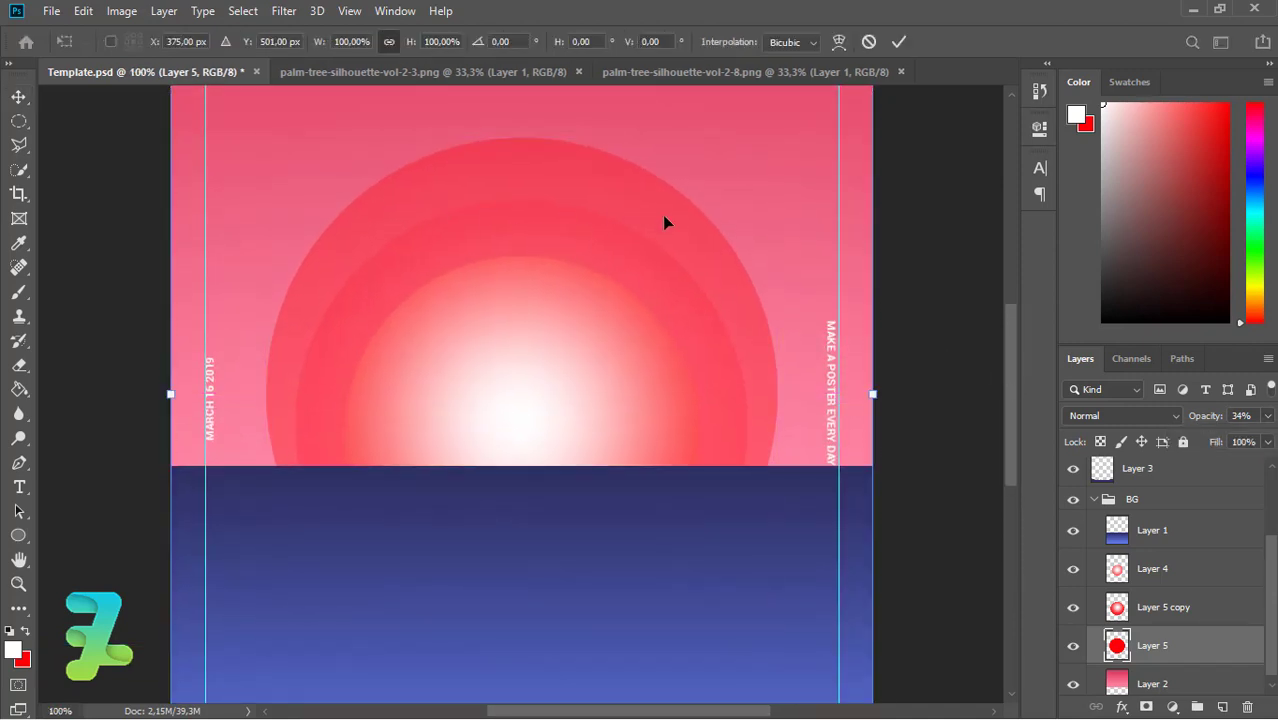
{"action": "key", "text": "ctrl+minus"}
{"action": "scroll", "coordinate": [52, 127], "scroll_direction": "up", "scroll_amount": 1}
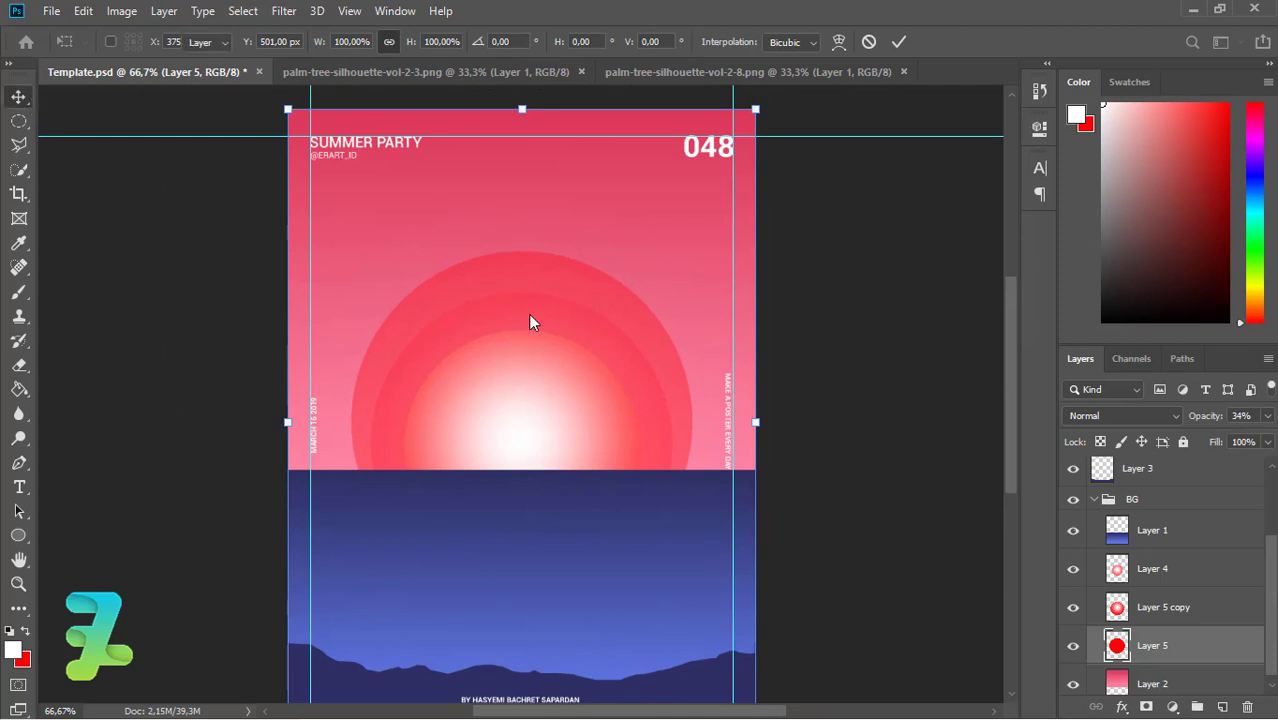
{"action": "key", "text": "Return"}
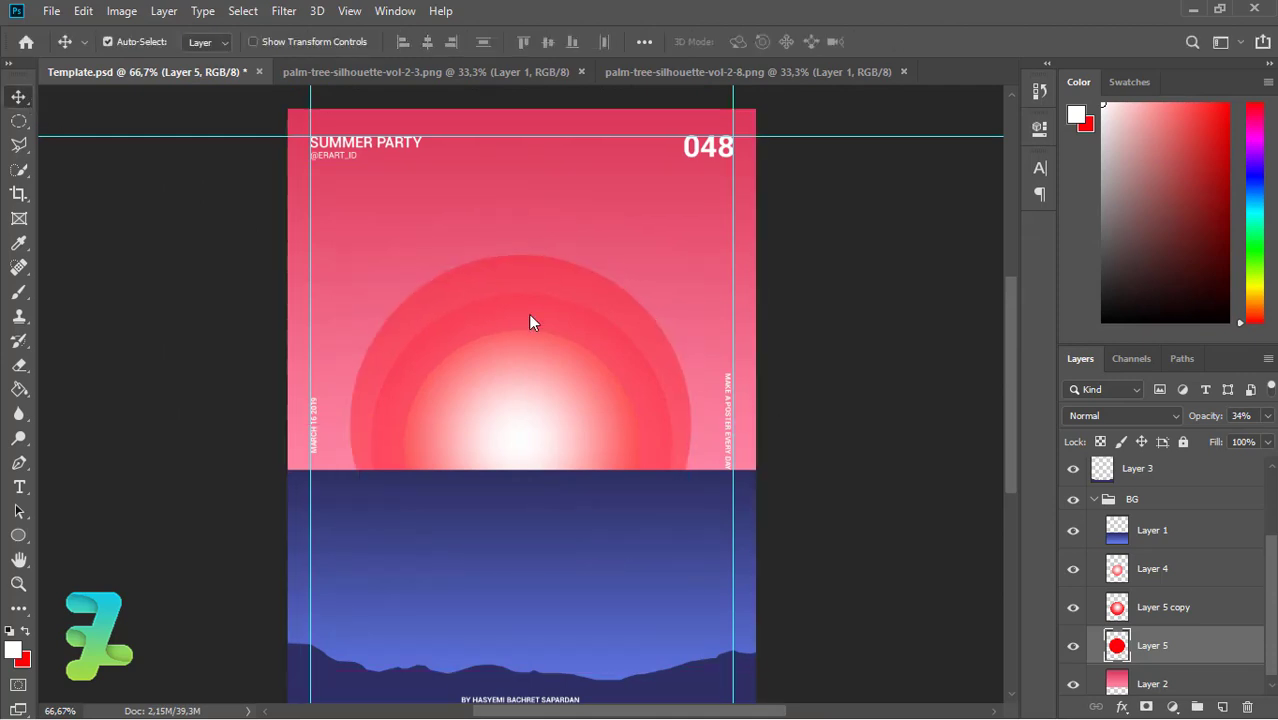
{"action": "key", "text": "ctrl+t"}
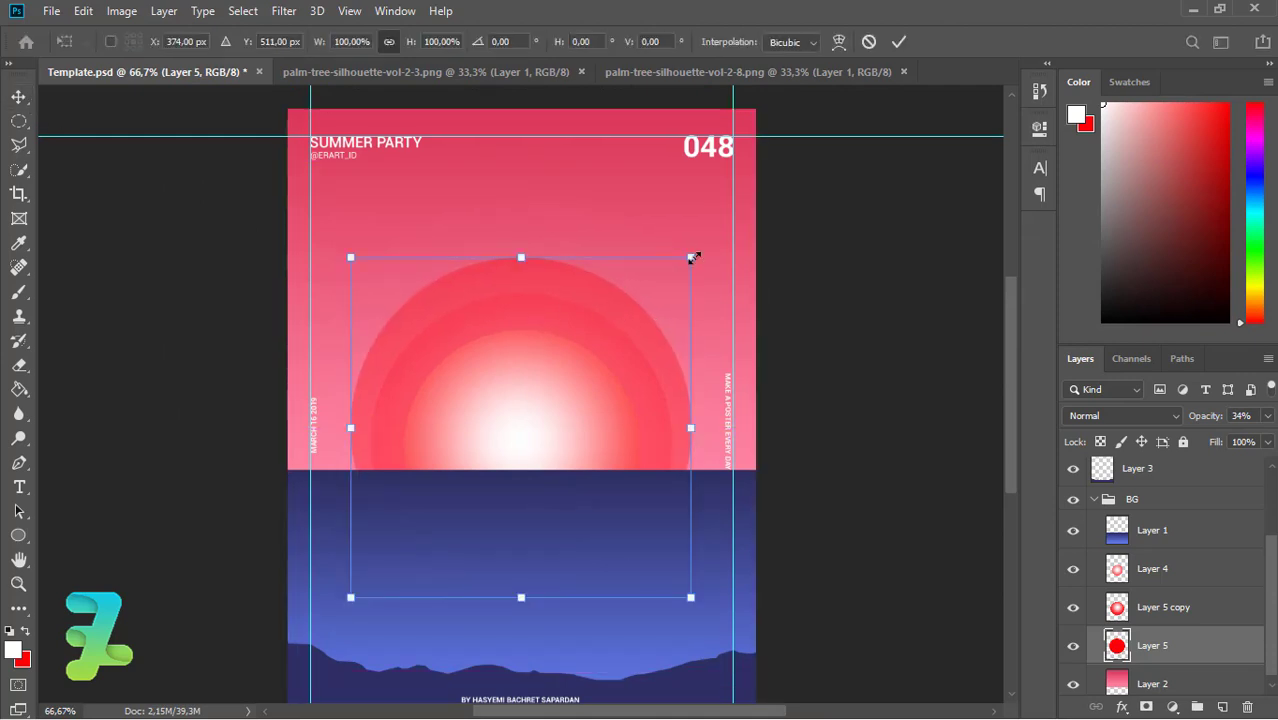
{"action": "left_click_drag", "start_coordinate": [693, 258], "coordinate": [713, 240]}
{"action": "left_click_drag", "start_coordinate": [522, 271], "coordinate": [520, 276]}
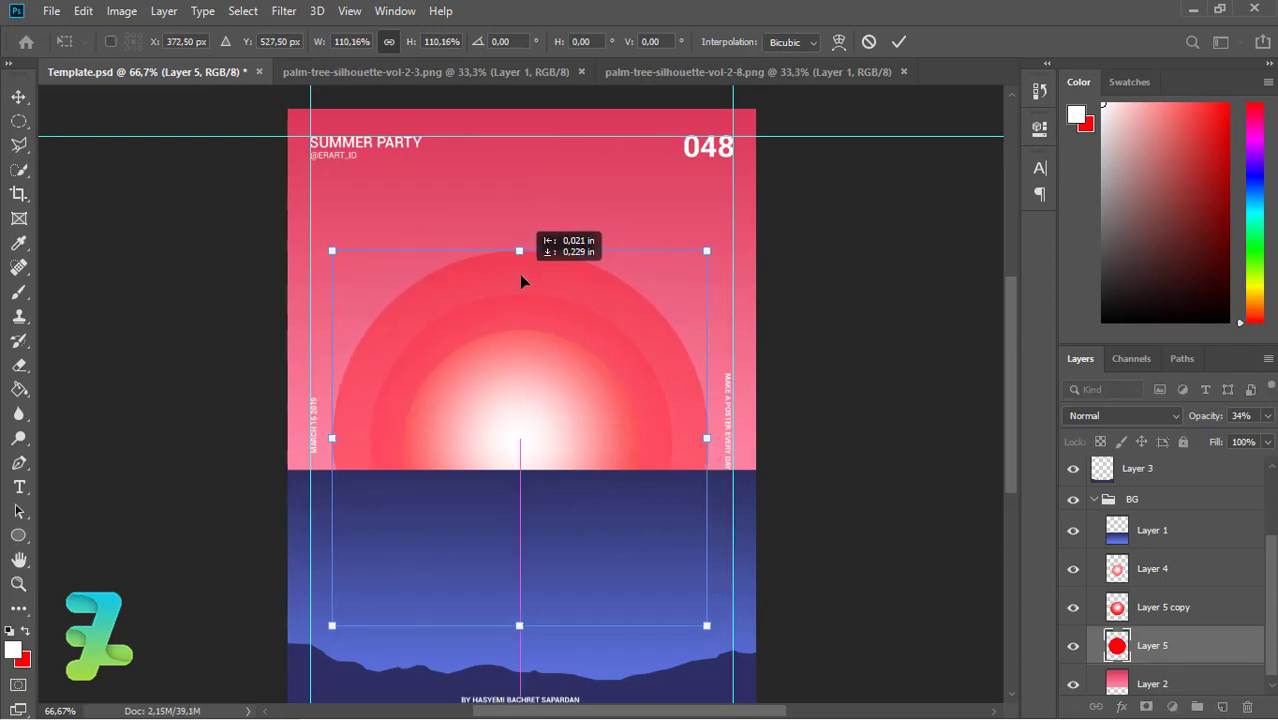
{"action": "key", "text": "Return"}
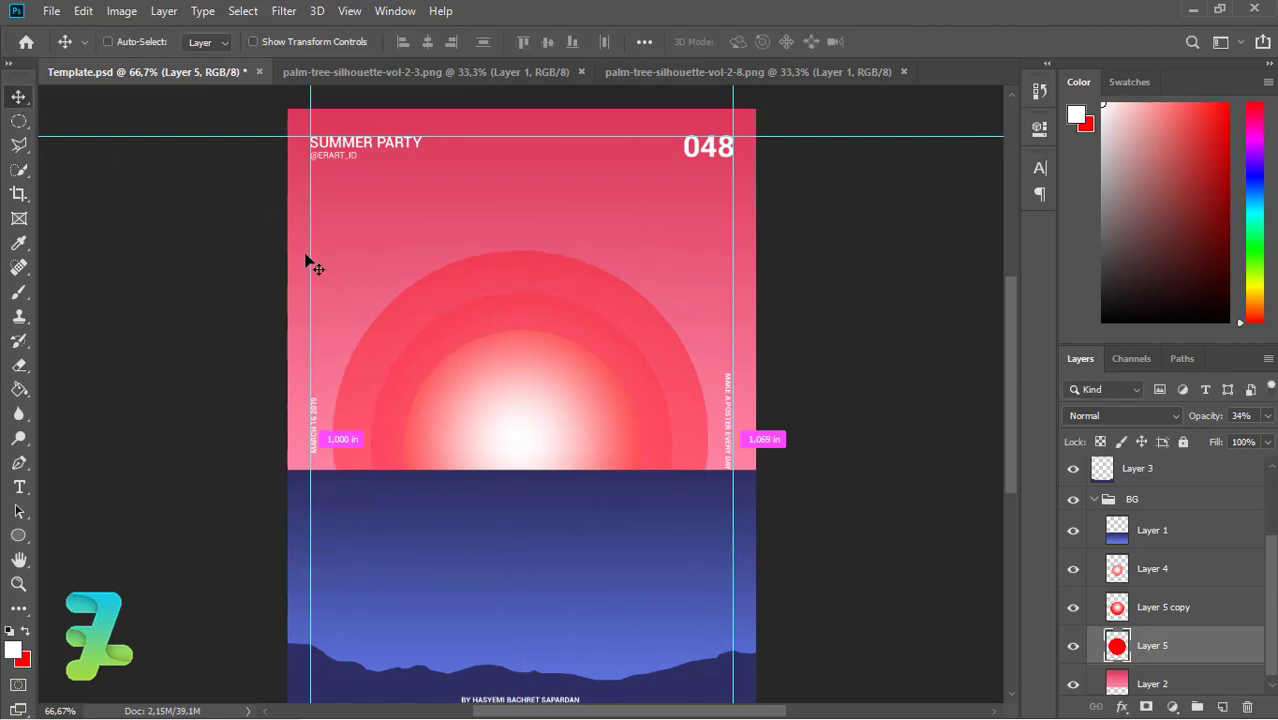
Shrink the circle slightly around its centre, then lower Layer 5 to 20% opacity.
{"action": "key", "text": "ctrl+t"}
{"action": "left_click_drag", "start_coordinate": [333, 251], "coordinate": [339, 258]}
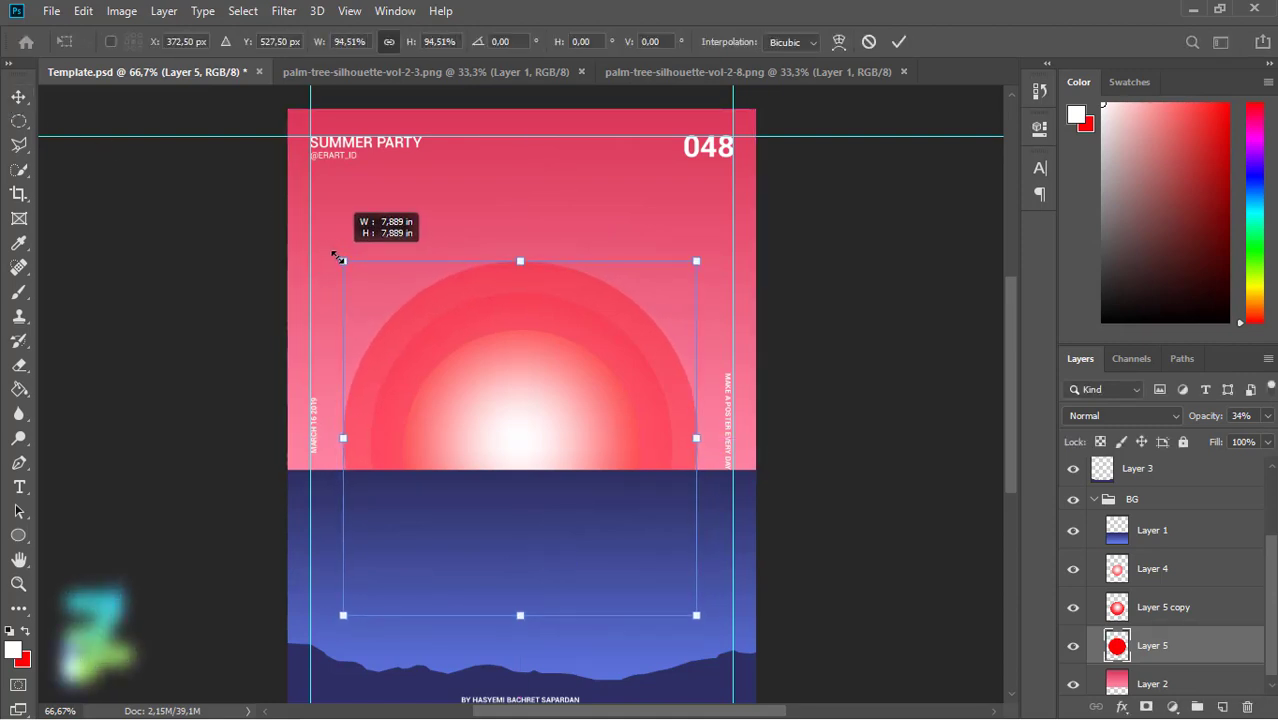
{"action": "left_click", "coordinate": [20, 97]}
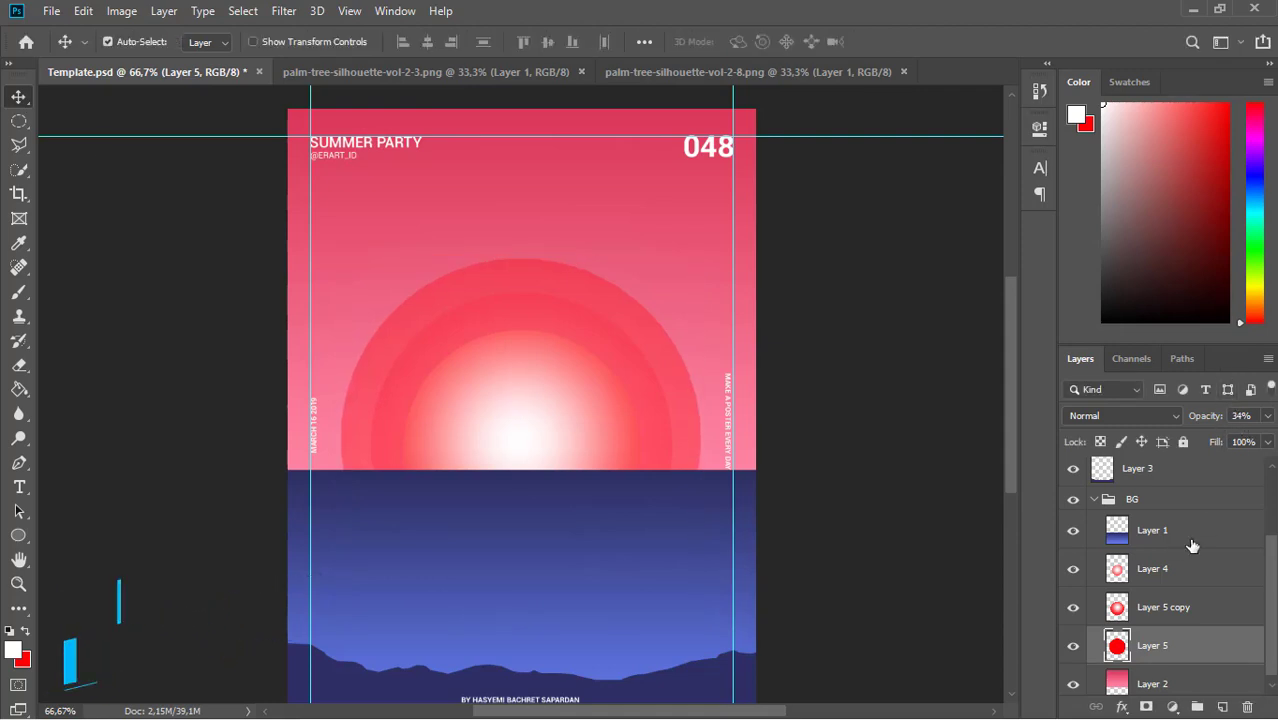
{"action": "left_click", "coordinate": [1118, 612]}
{"action": "left_click", "coordinate": [1118, 650]}
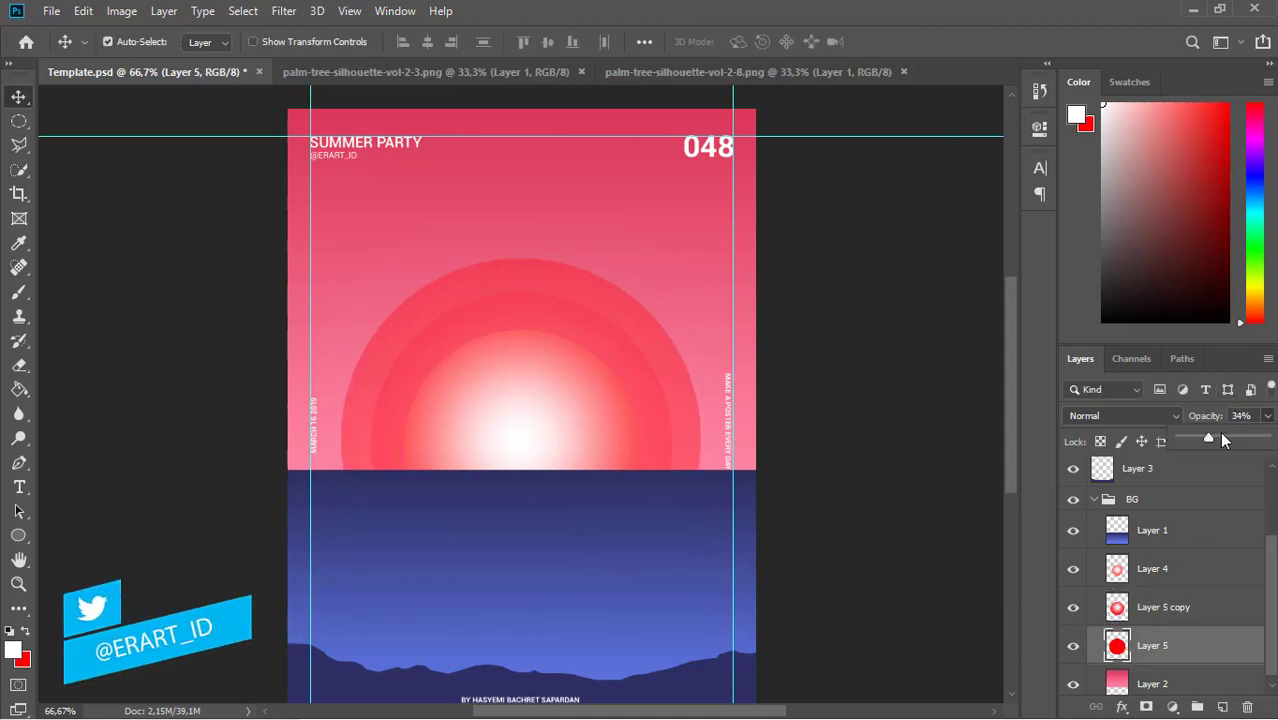
{"action": "left_click_drag", "start_coordinate": [1200, 437], "coordinate": [1197, 440]}
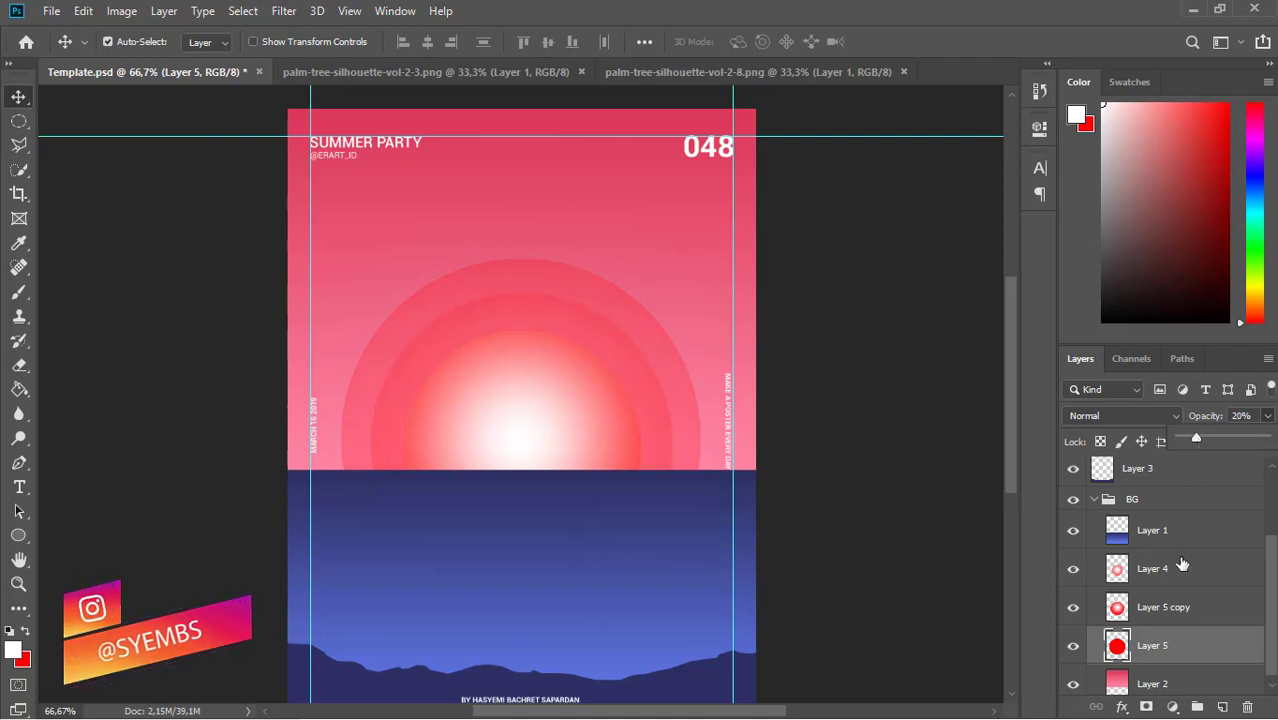
After trying and undoing a red fill, add a new layer clipped to the sun layer.
{"action": "left_click", "coordinate": [1118, 570]}
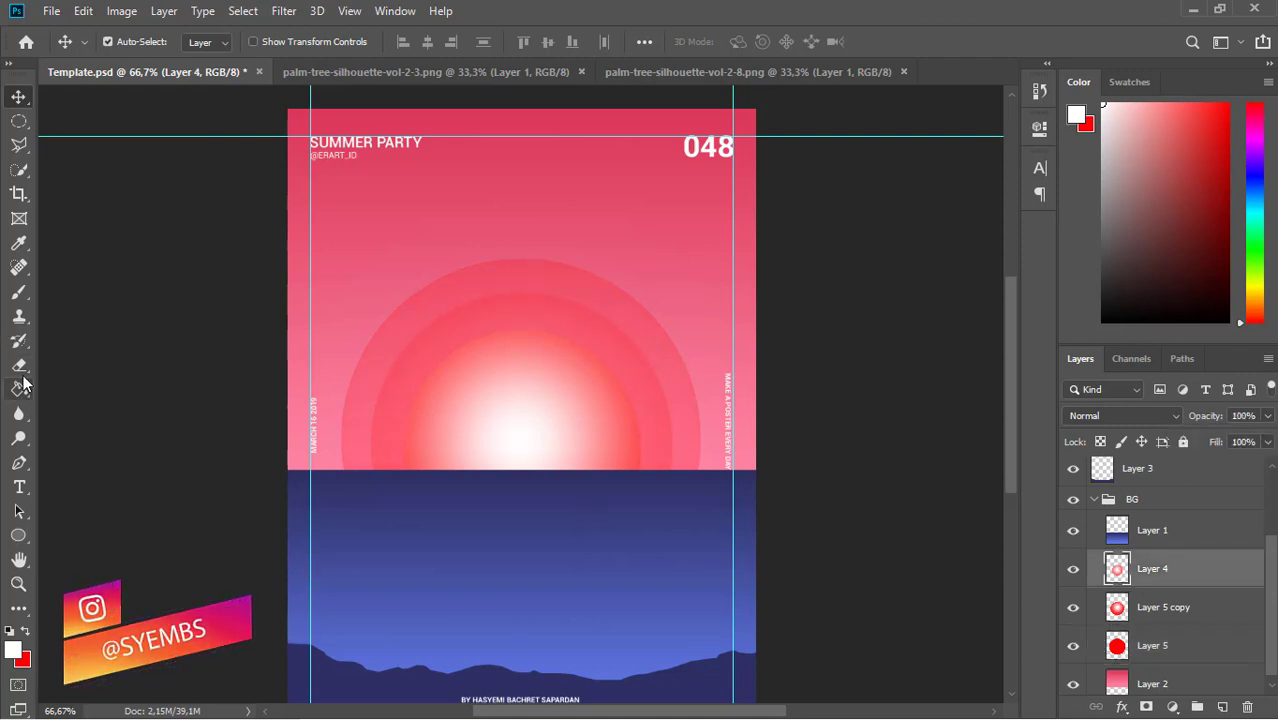
{"action": "left_click", "coordinate": [22, 387]}
{"action": "left_click", "coordinate": [27, 632]}
{"action": "left_click", "coordinate": [478, 446]}
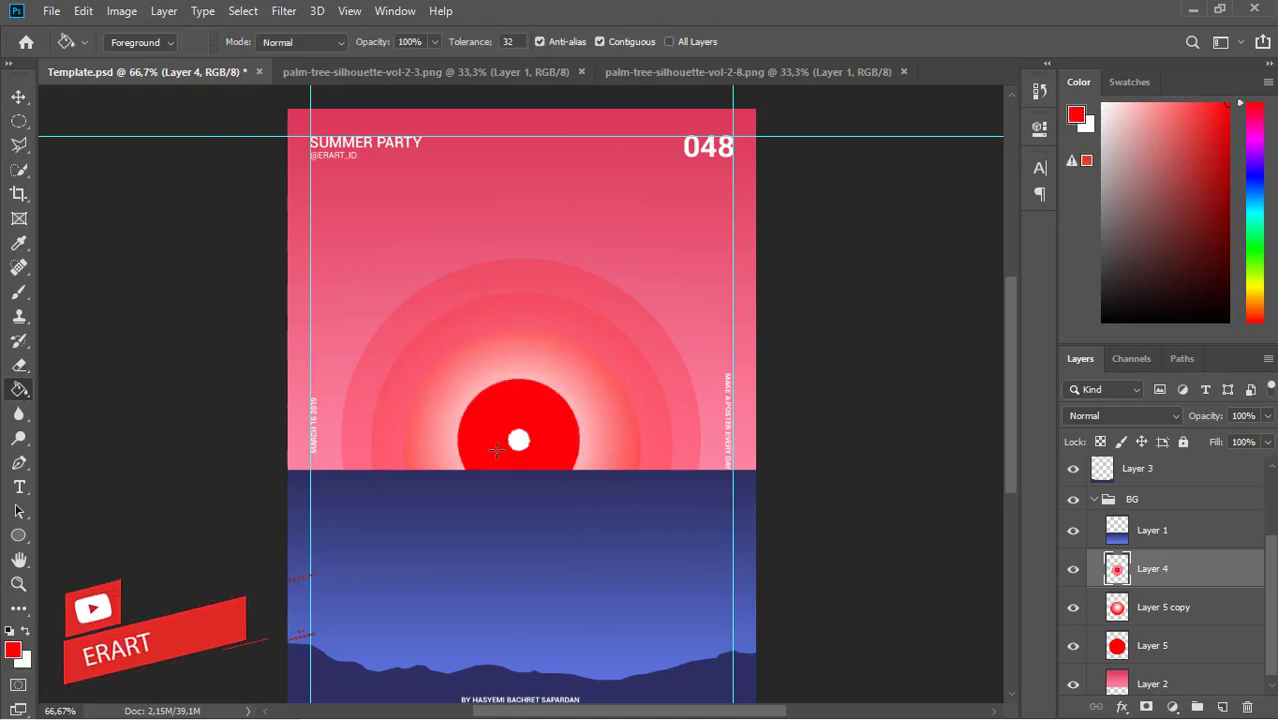
{"action": "key", "text": "ctrl+z"}
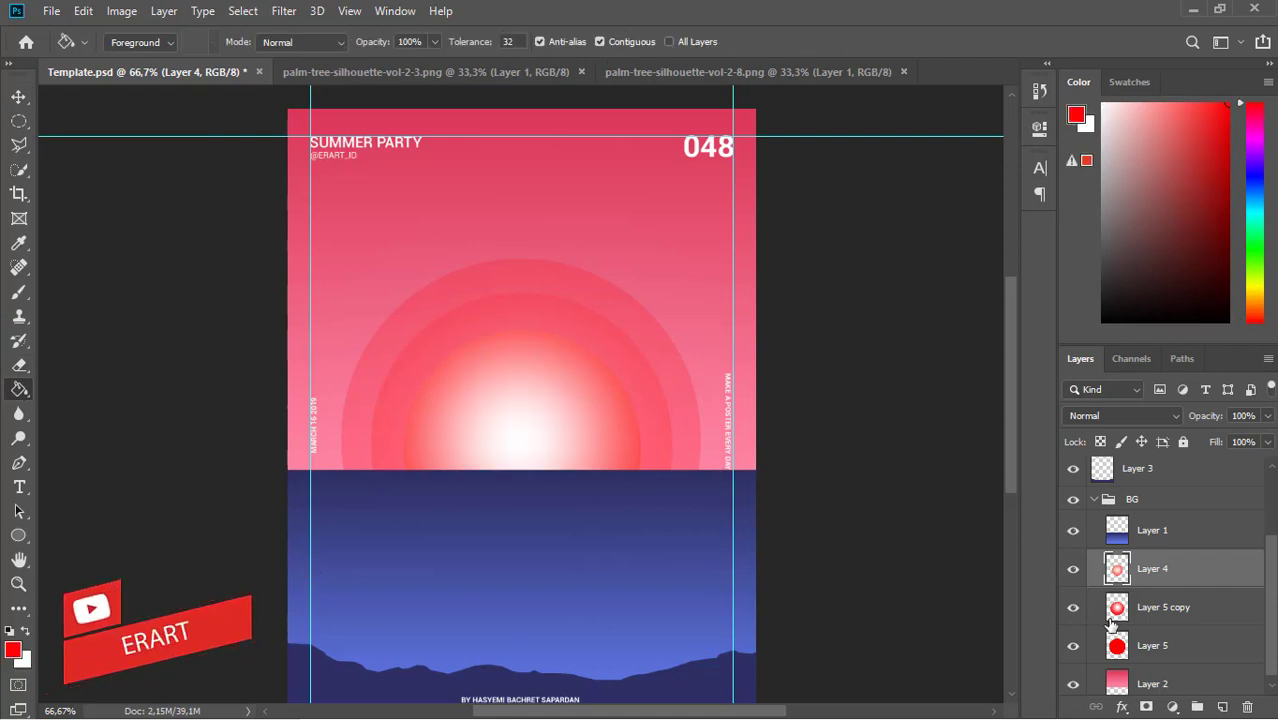
{"action": "left_click", "coordinate": [1222, 706]}
{"action": "right_click", "coordinate": [1190, 572]}
{"action": "left_click", "coordinate": [1060, 359]}
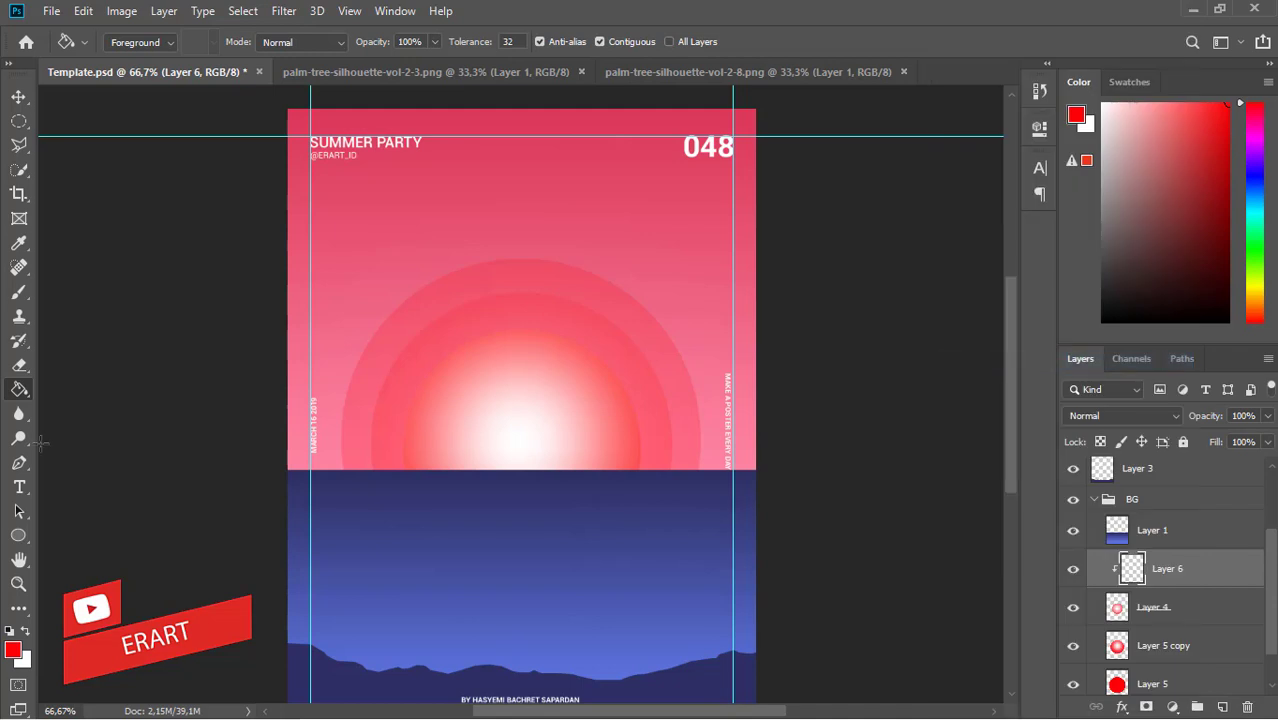
Paint soft red brushwork over the sun's top, sides and lower left.
{"action": "left_click", "coordinate": [17, 292]}
{"action": "left_click", "coordinate": [719, 405]}
{"action": "left_click", "coordinate": [642, 293]}
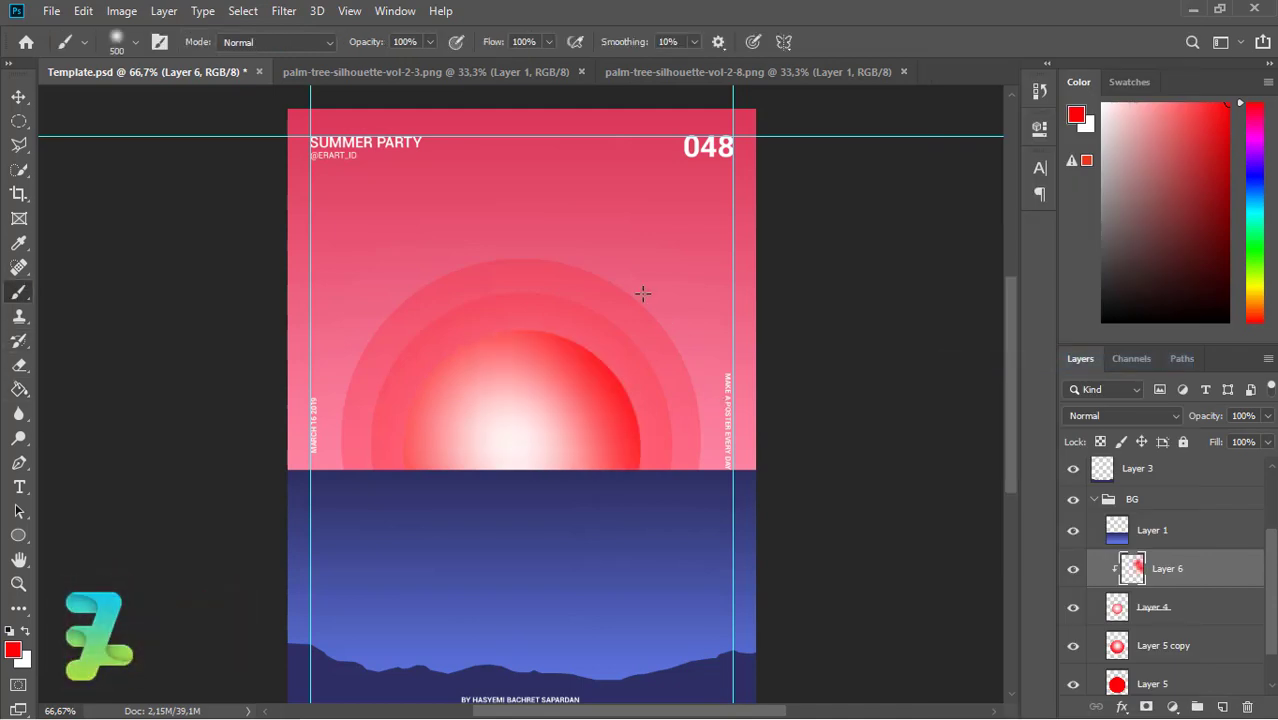
{"action": "left_click", "coordinate": [383, 253]}
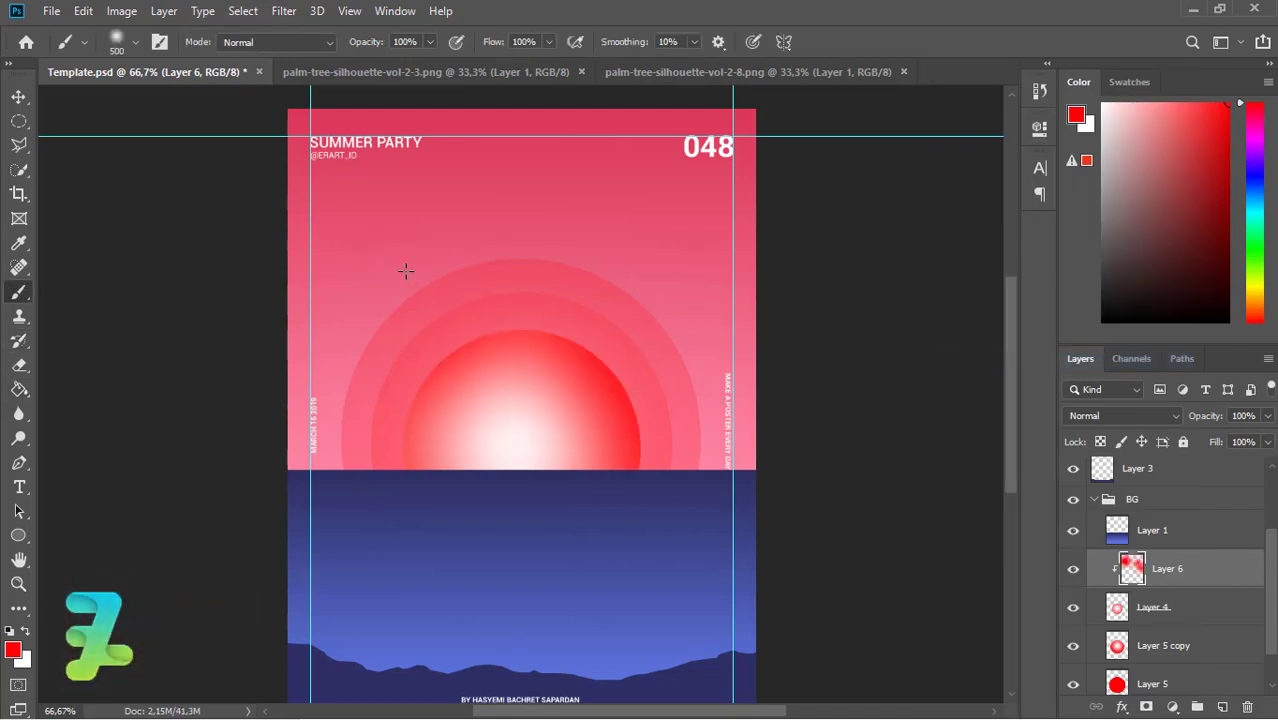
{"action": "left_click", "coordinate": [400, 285]}
{"action": "left_click", "coordinate": [560, 253]}
{"action": "left_click", "coordinate": [298, 448]}
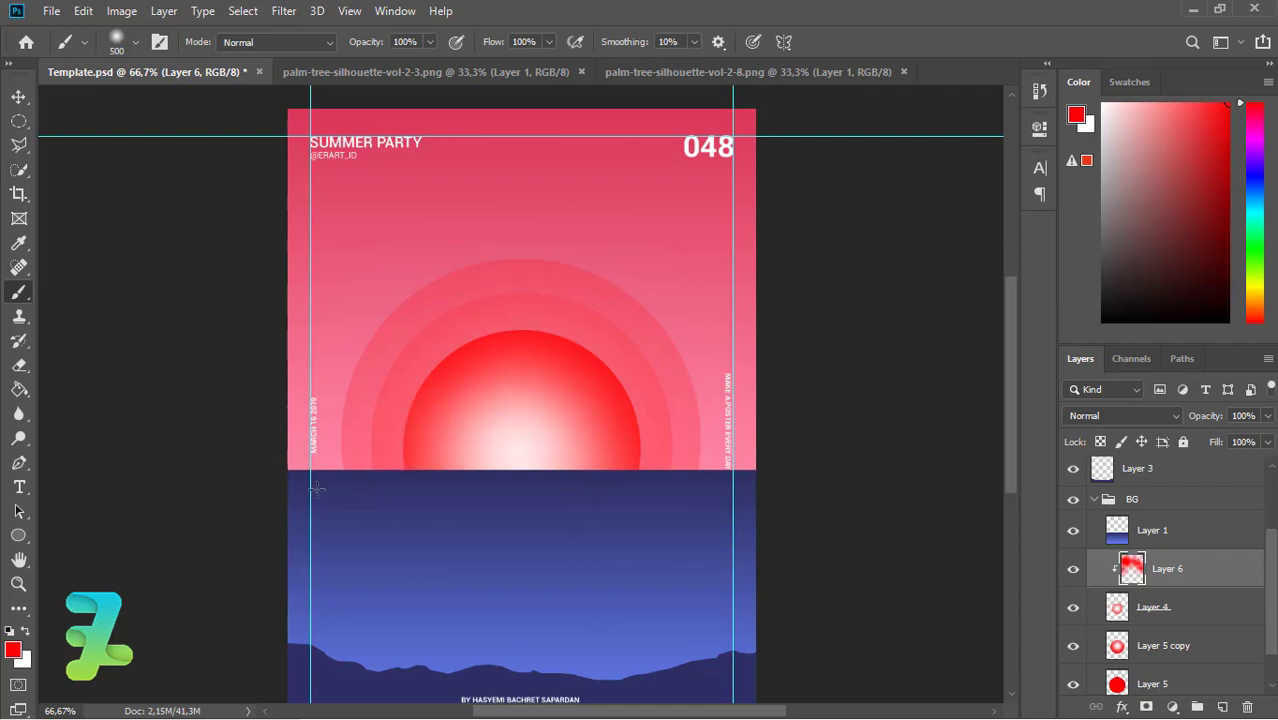
{"action": "left_click", "coordinate": [350, 540]}
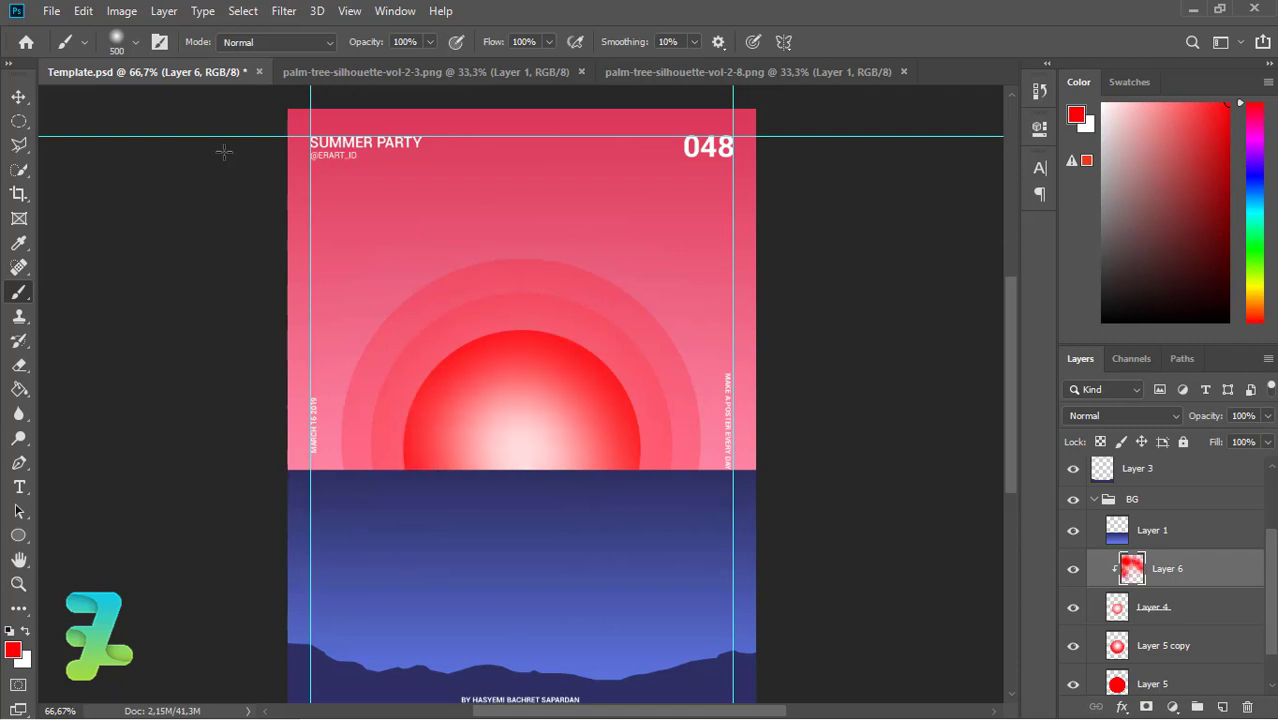
{"action": "left_click", "coordinate": [19, 98]}
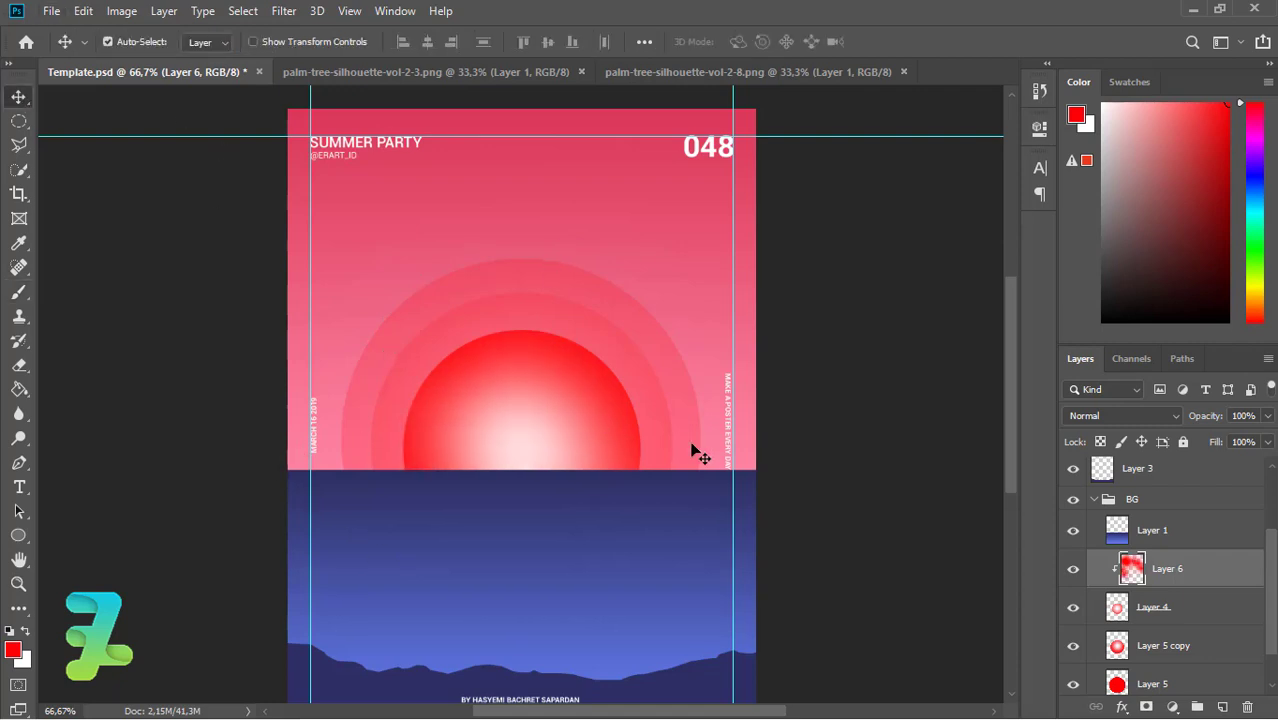
Group the sun layers as SUN and move the group beneath Group 1.
{"action": "scroll", "coordinate": [1257, 576], "scroll_direction": "down", "scroll_amount": 1}
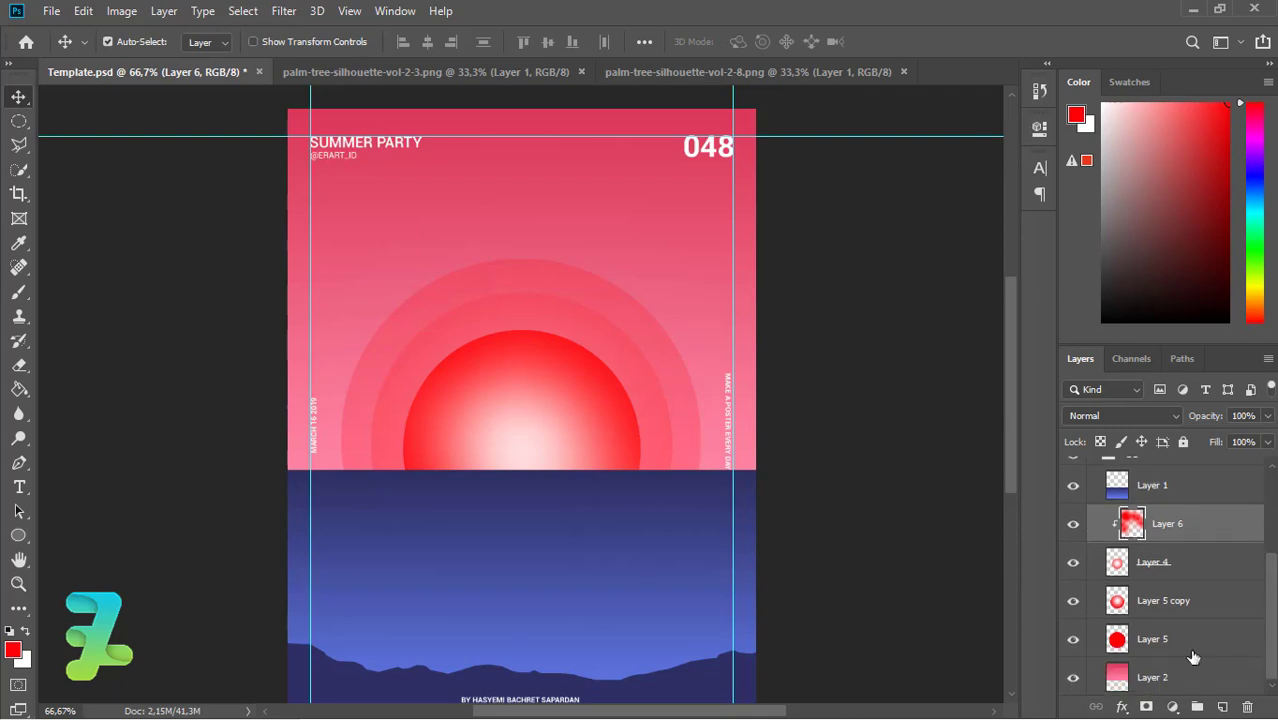
{"action": "left_click", "coordinate": [1190, 638], "text": "shift"}
{"action": "key", "text": "ctrl+g"}
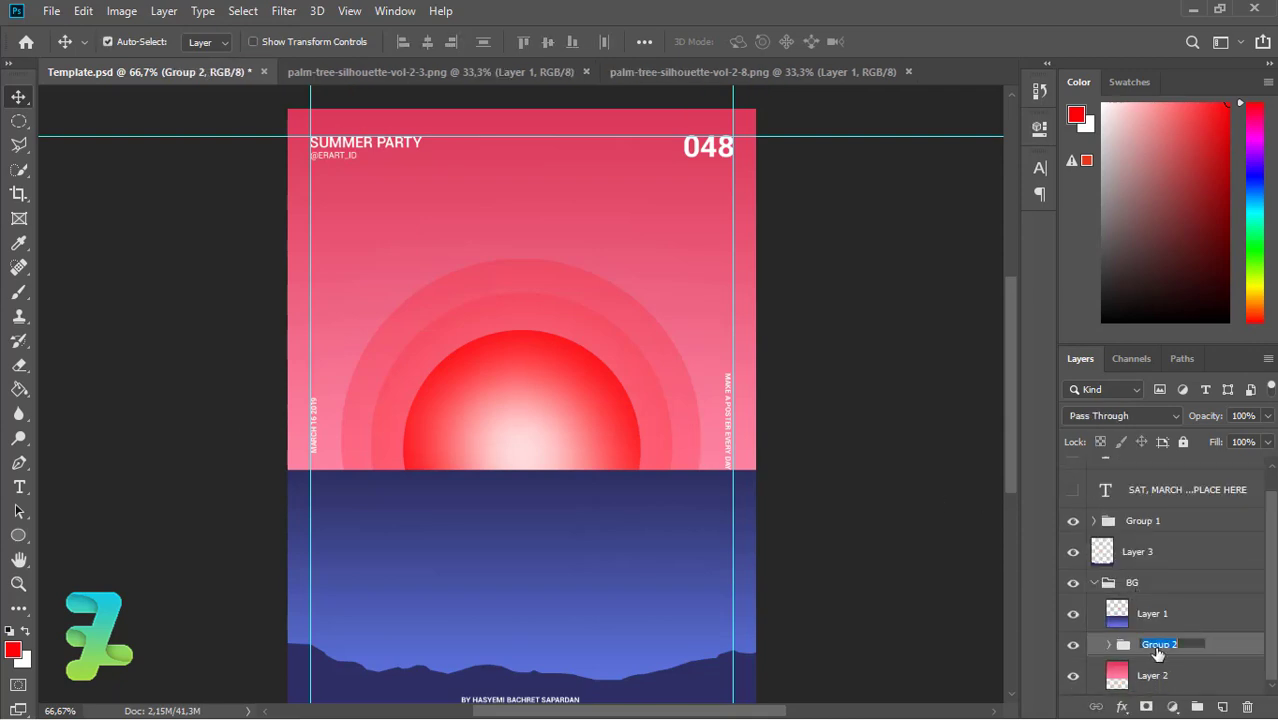
{"action": "type", "text": "SUN"}
{"action": "key", "text": "Return"}
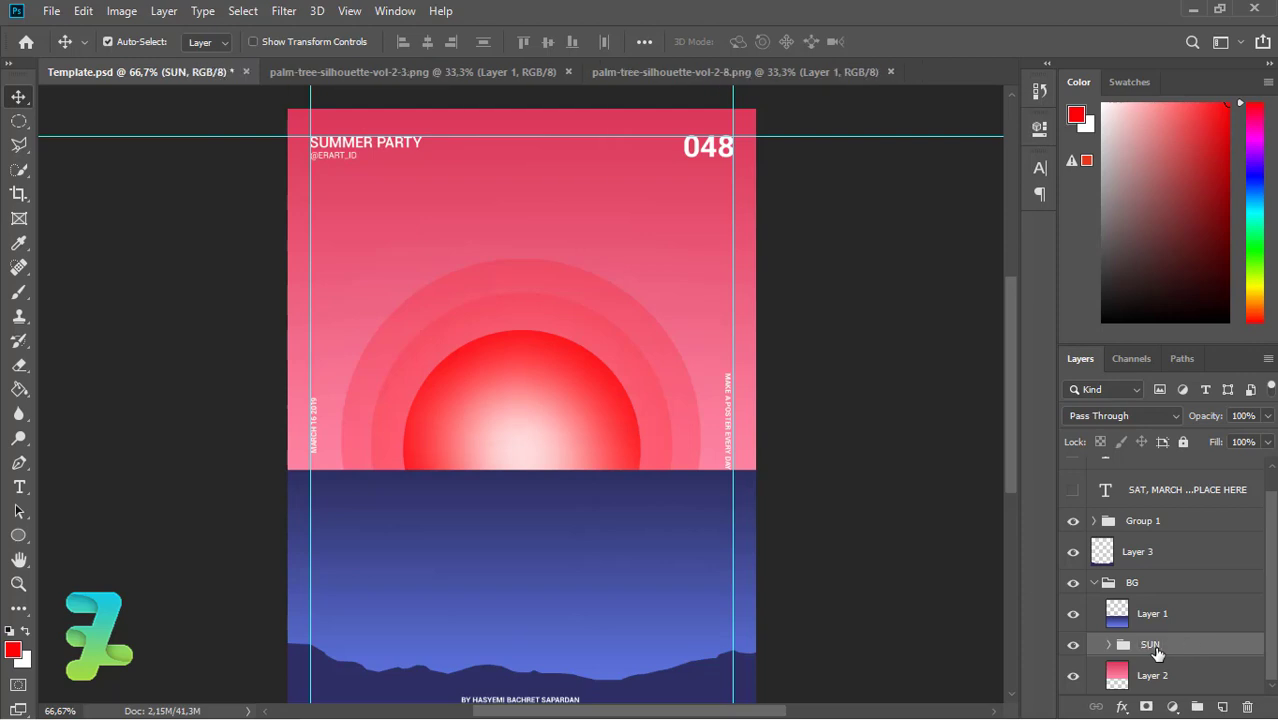
{"action": "scroll", "coordinate": [1160, 652], "scroll_direction": "up", "scroll_amount": 1}
{"action": "left_click_drag", "start_coordinate": [1128, 670], "coordinate": [1150, 555]}
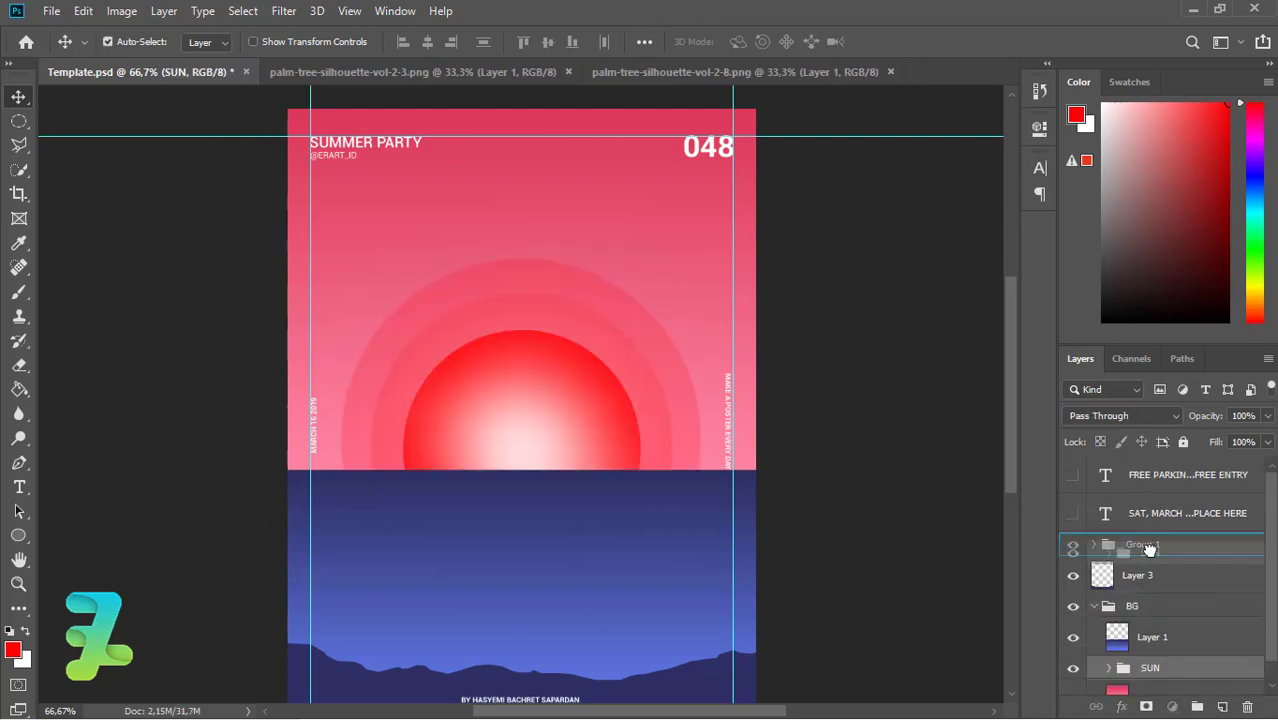
Mask the SUN group with the sea selection from Layer 1 and invert it.
{"action": "scroll", "coordinate": [1275, 592], "scroll_direction": "down", "scroll_amount": 1}
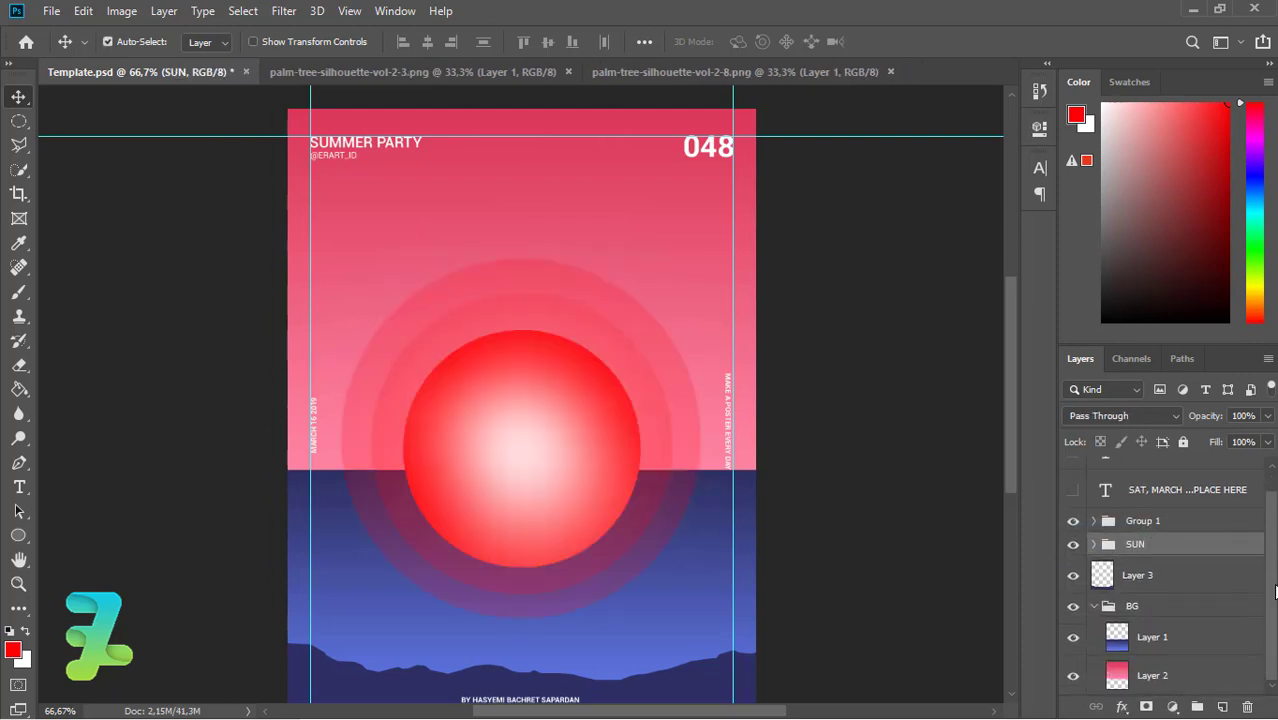
{"action": "left_click", "coordinate": [1116, 648], "text": "ctrl"}
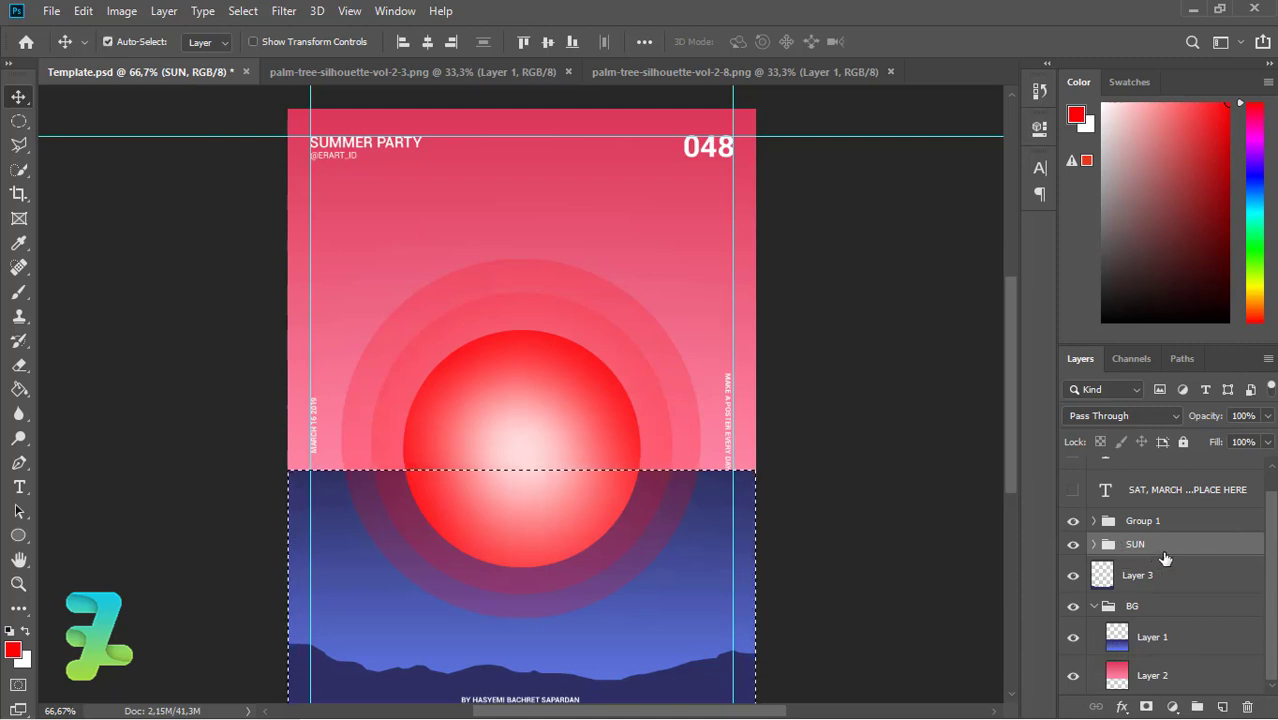
{"action": "left_click", "coordinate": [1148, 708]}
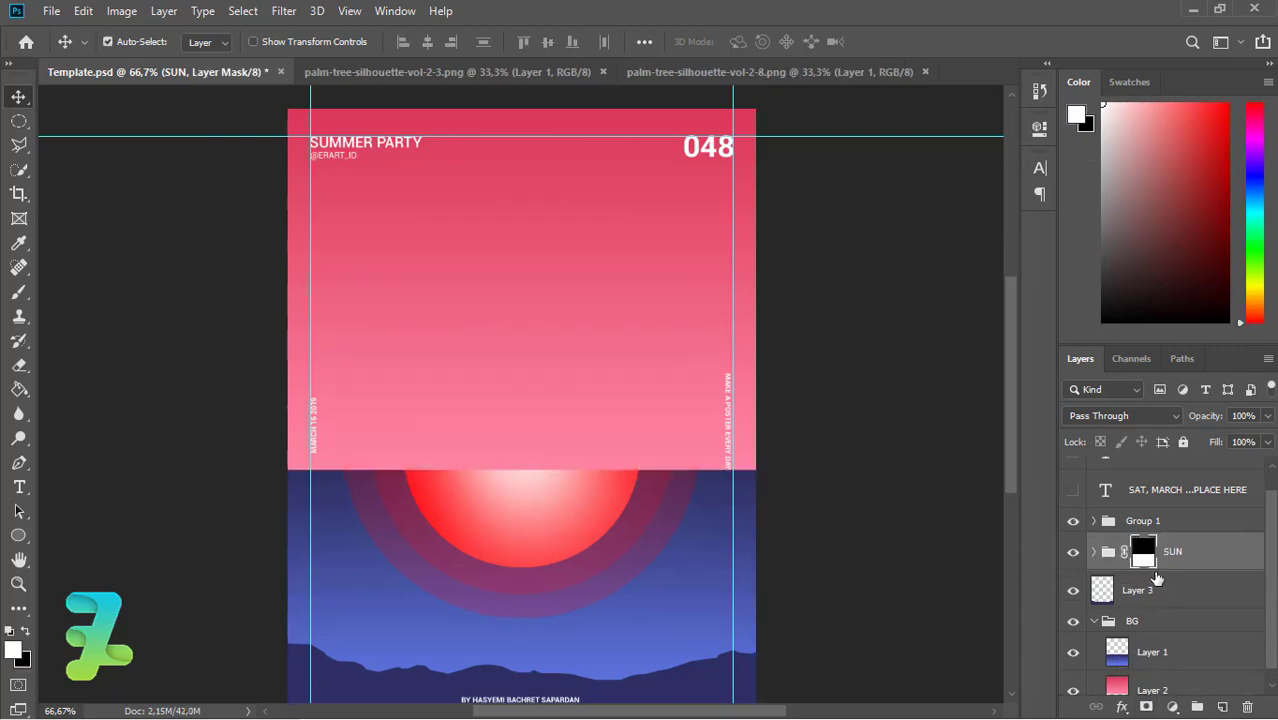
{"action": "key", "text": "ctrl+i"}
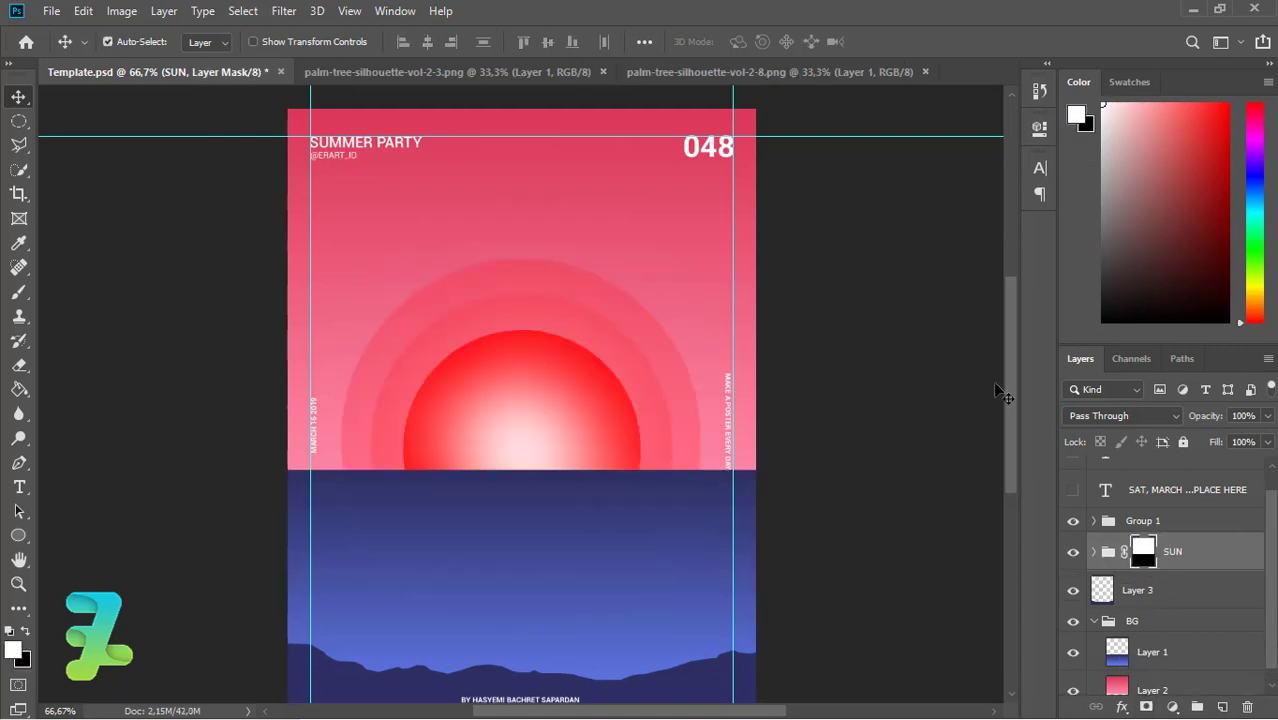
{"action": "scroll", "coordinate": [1015, 406], "scroll_direction": "down", "scroll_amount": 2}
{"action": "left_click", "coordinate": [1094, 621]}
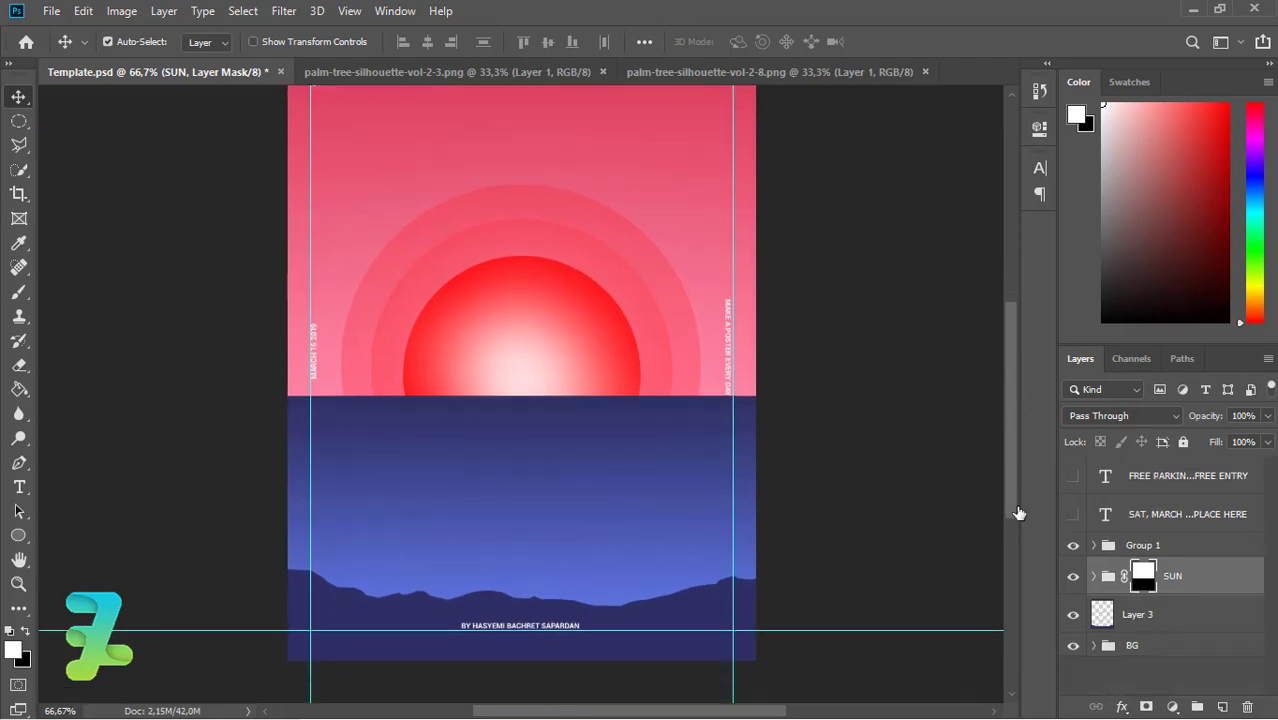
{"action": "left_click_drag", "start_coordinate": [1012, 450], "coordinate": [1005, 437]}
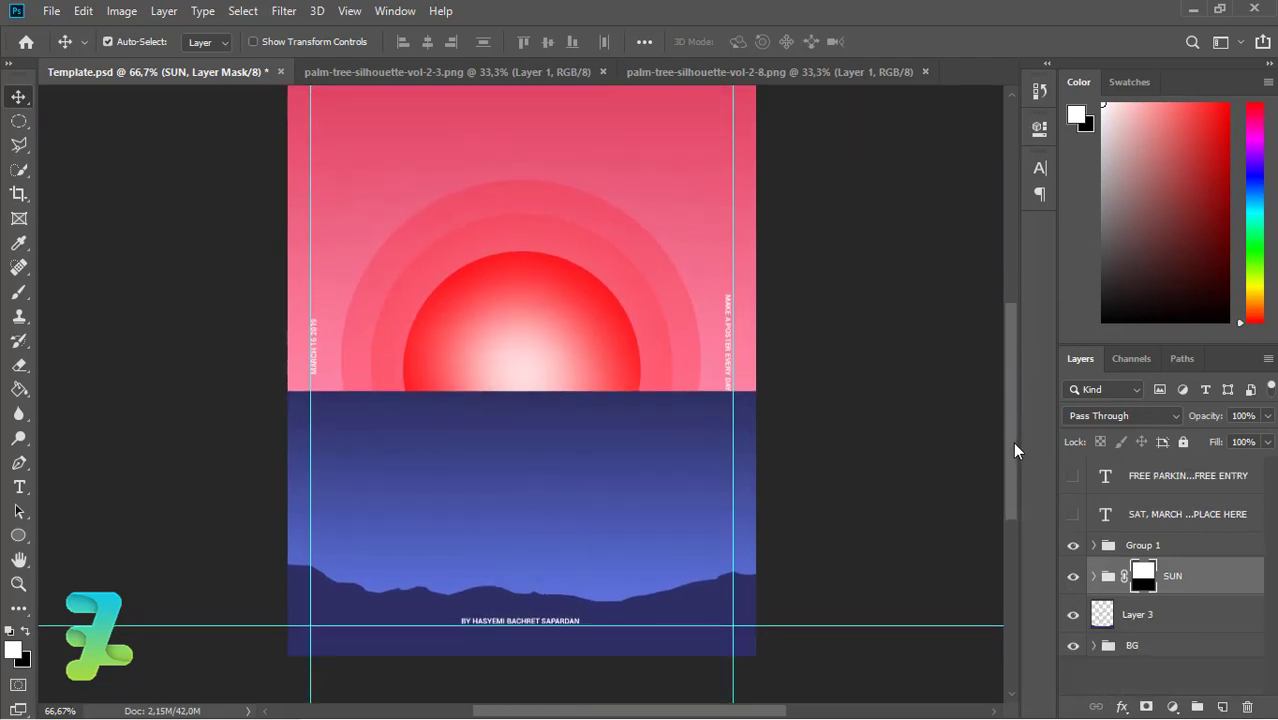
Add a new empty layer above Layer 2 inside the BG group.
{"action": "left_click", "coordinate": [1102, 613]}
{"action": "left_click", "coordinate": [1094, 645]}
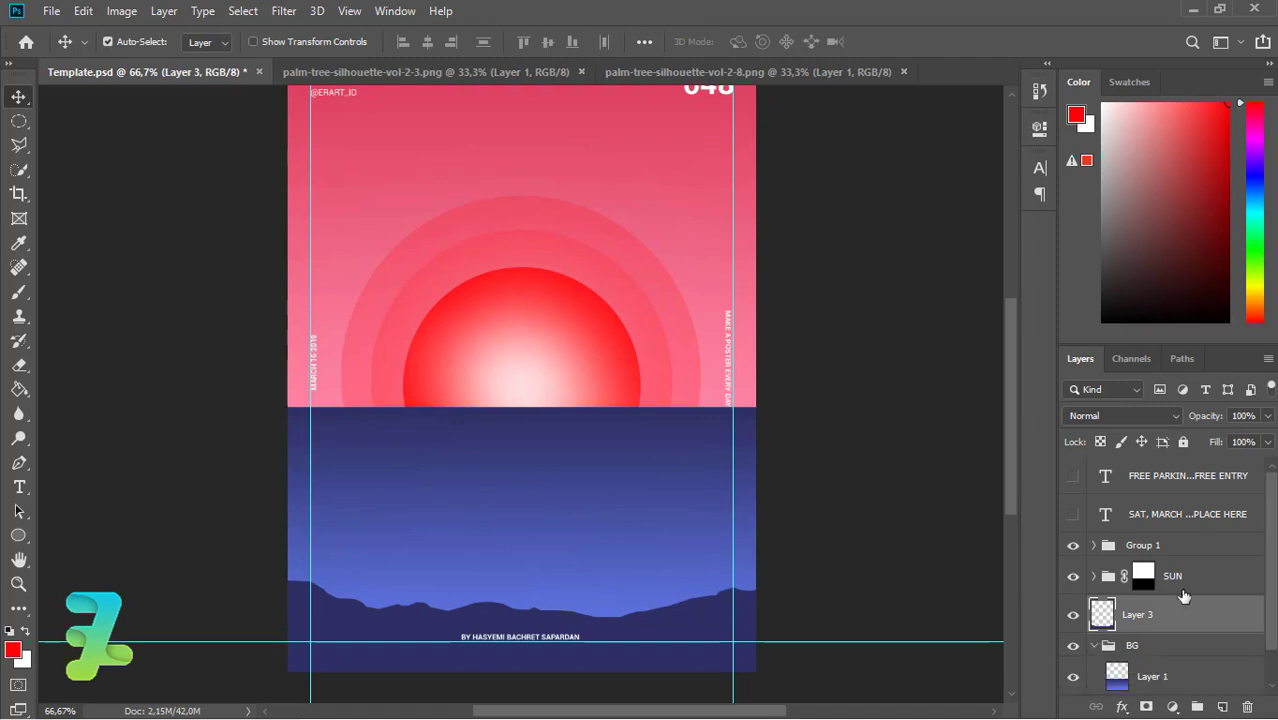
{"action": "scroll", "coordinate": [1126, 660], "scroll_direction": "down", "scroll_amount": 1}
{"action": "left_click", "coordinate": [1124, 672]}
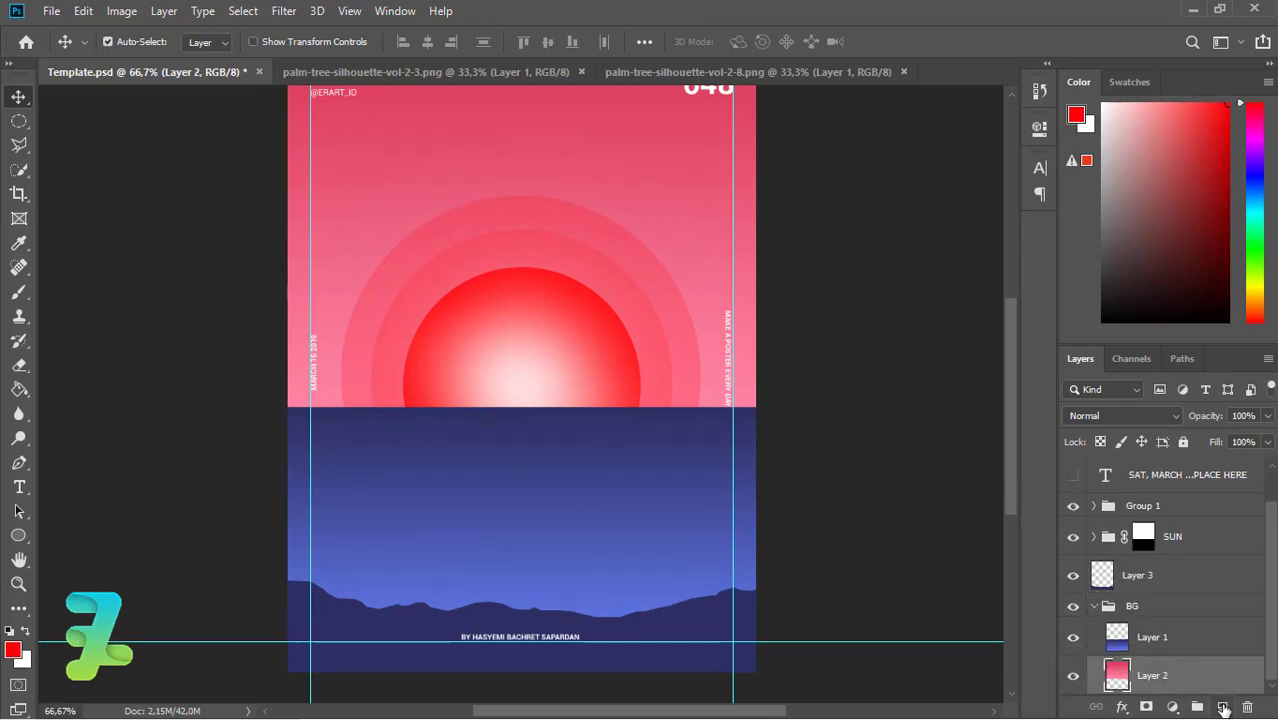
{"action": "left_click", "coordinate": [1222, 708]}
{"action": "scroll", "coordinate": [1012, 432], "scroll_direction": "down", "scroll_amount": 2}
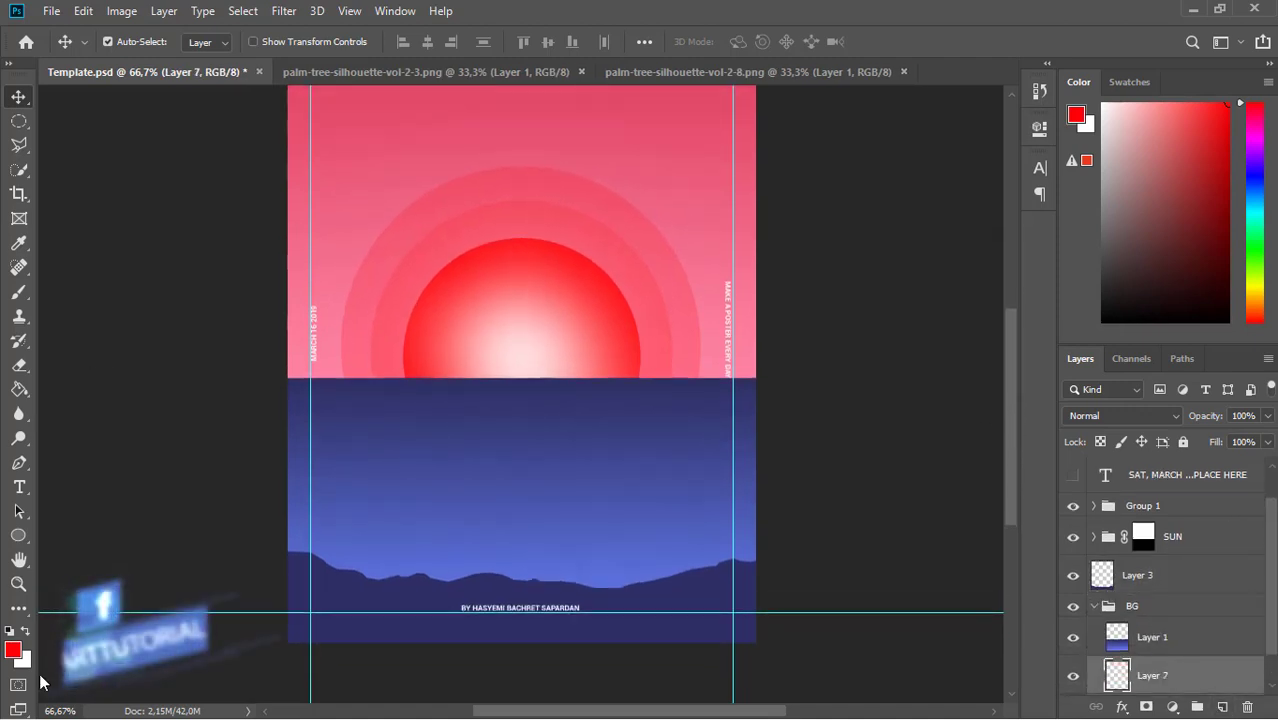
Paint white clouds along the horizon with a soft 146 px brush.
{"action": "key", "text": "x"}
{"action": "key", "text": "b"}
{"action": "left_click", "coordinate": [136, 42]}
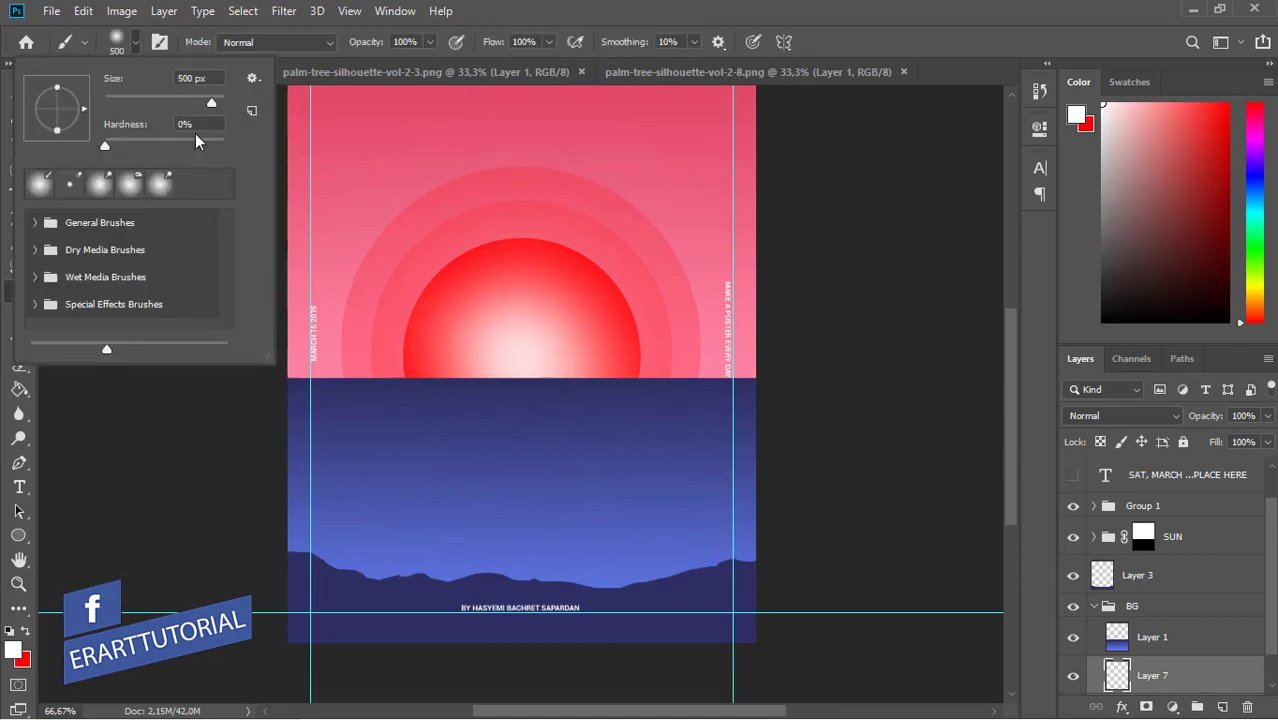
{"action": "left_click_drag", "start_coordinate": [211, 102], "coordinate": [177, 104]}
{"action": "key", "text": "Return"}
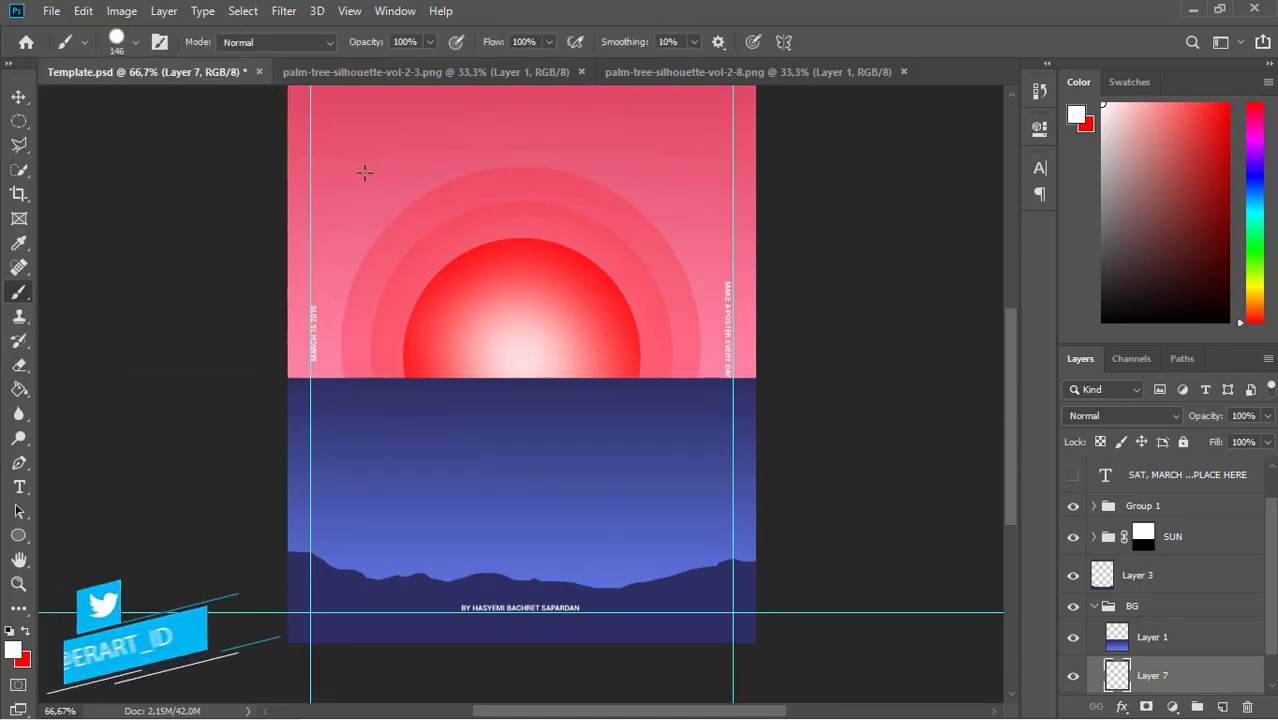
{"action": "left_click", "coordinate": [364, 172]}
{"action": "key", "text": "ctrl+z"}
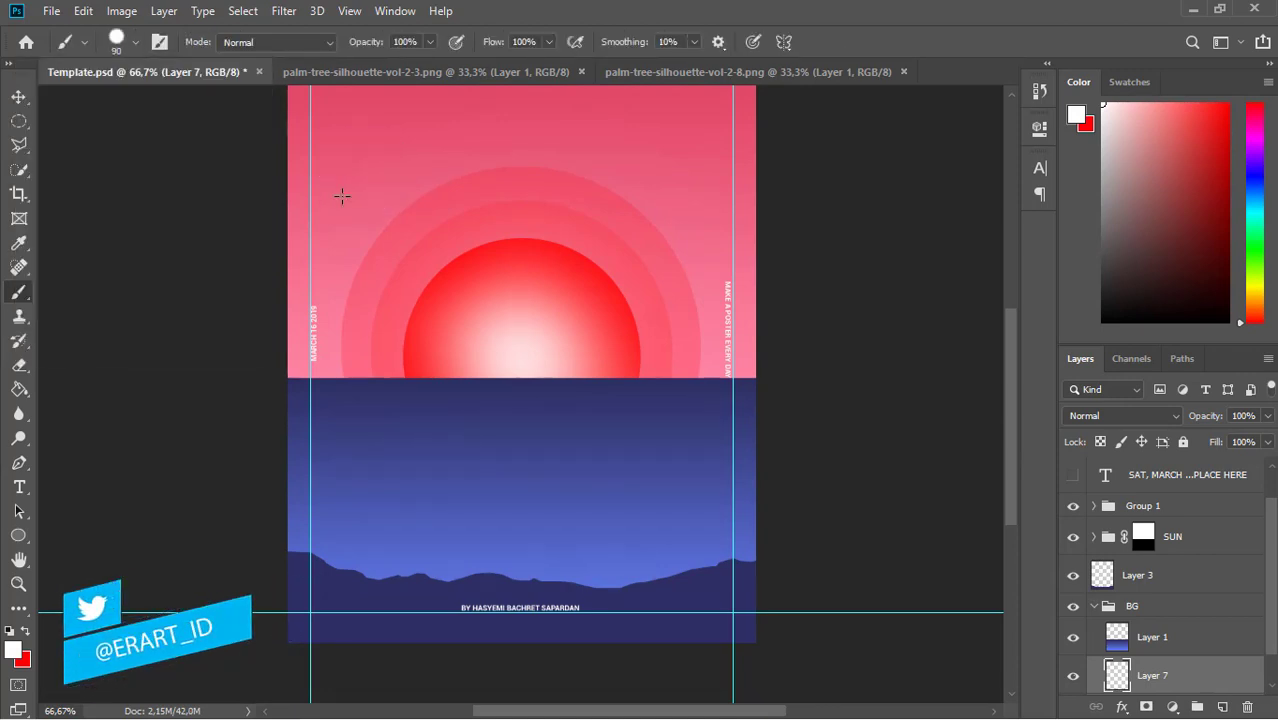
{"action": "left_click_drag", "start_coordinate": [298, 352], "coordinate": [704, 372]}
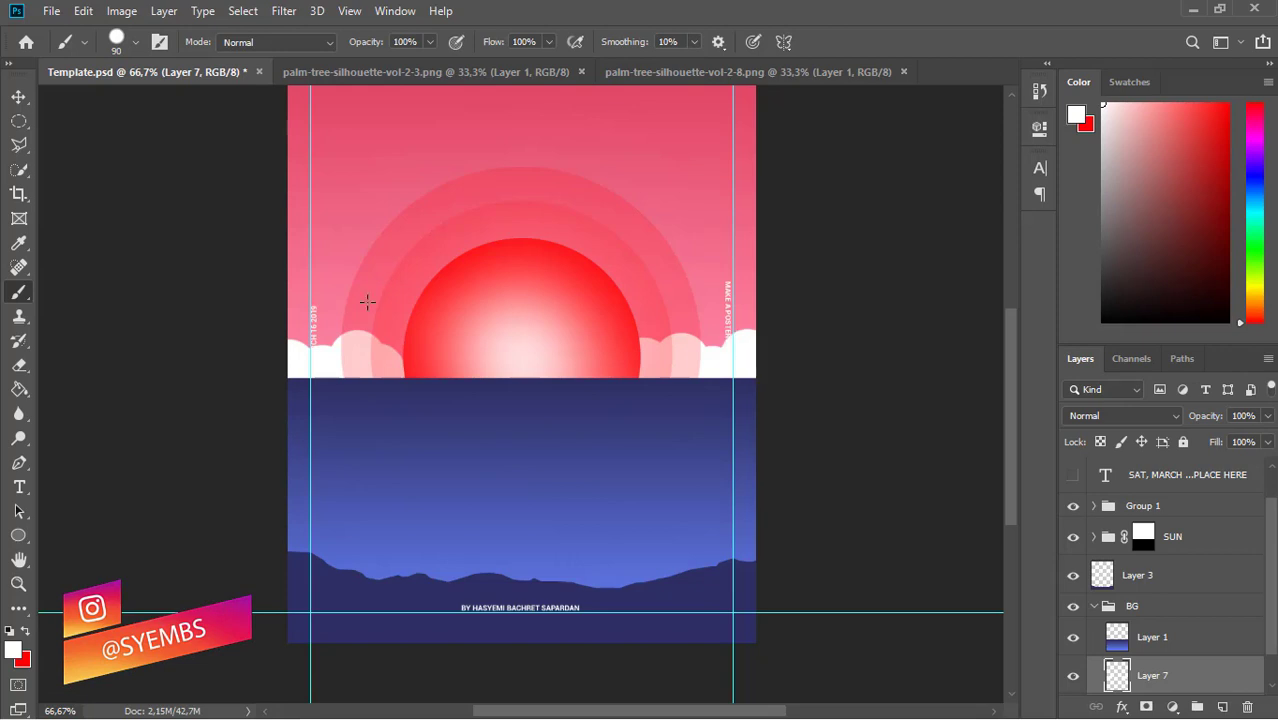
Keep Normal blending after trying Overlay, and fade the cloud layer to 38% opacity.
{"action": "left_click", "coordinate": [1080, 416]}
{"action": "left_click", "coordinate": [1092, 479]}
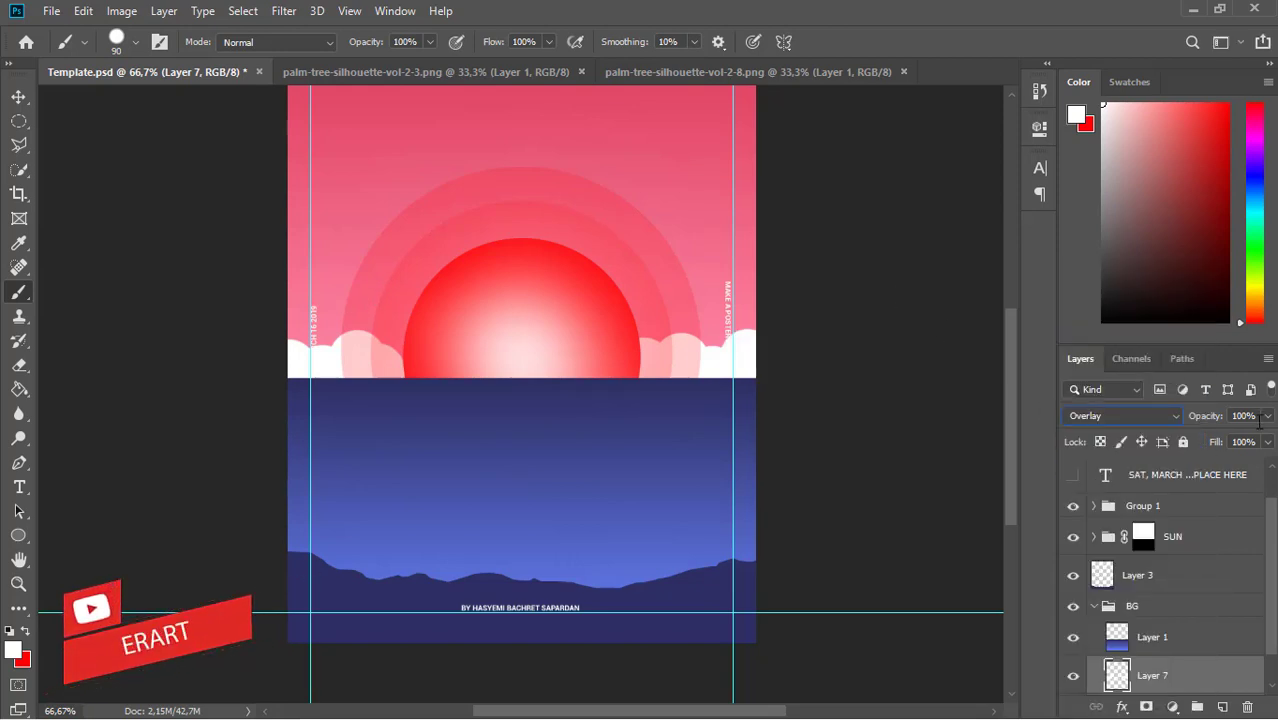
{"action": "left_click", "coordinate": [1140, 416]}
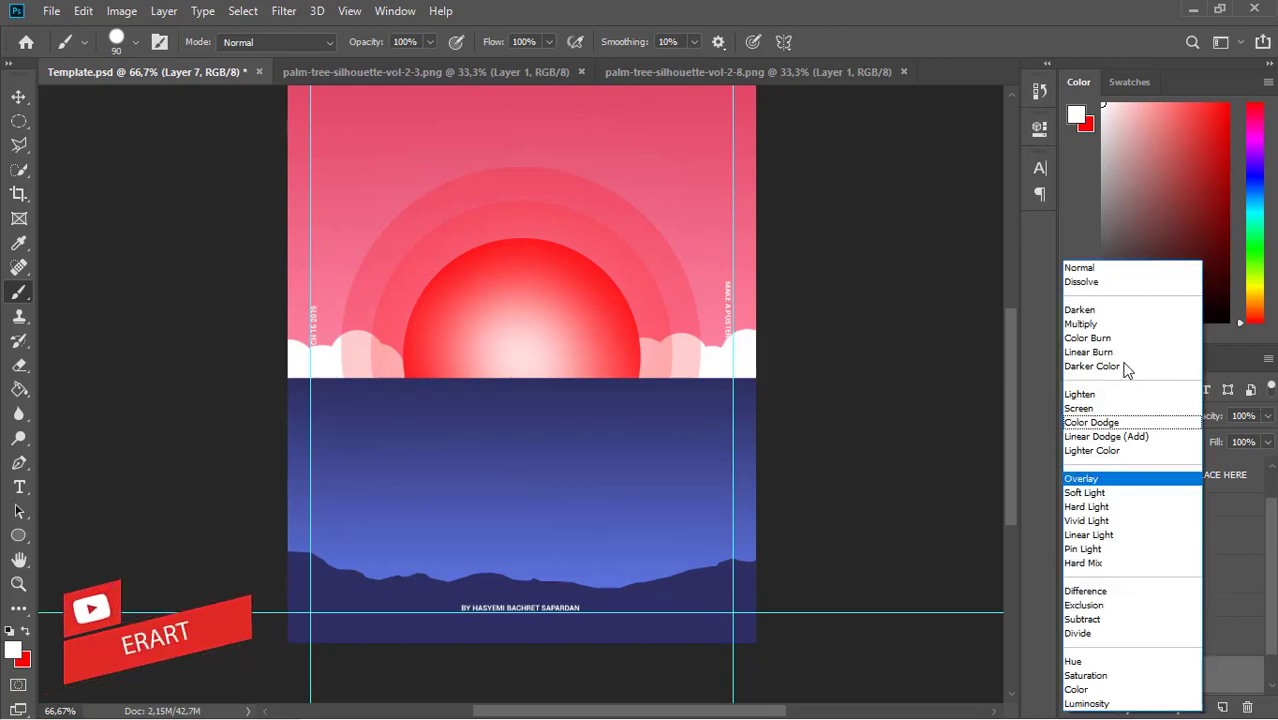
{"action": "left_click", "coordinate": [1090, 268]}
{"action": "left_click_drag", "start_coordinate": [1267, 415], "coordinate": [1197, 447]}
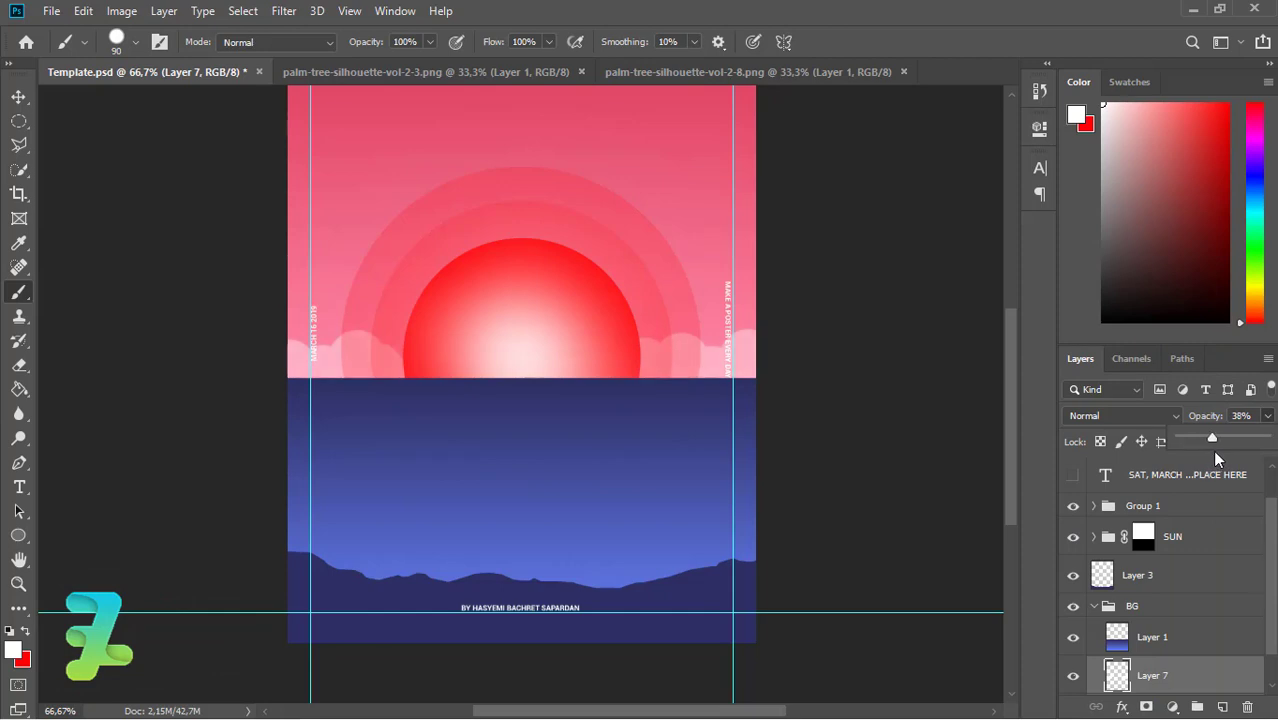
Add Layer 8 and paint a larger cloud at the left edge of the horizon.
{"action": "left_click", "coordinate": [1222, 707]}
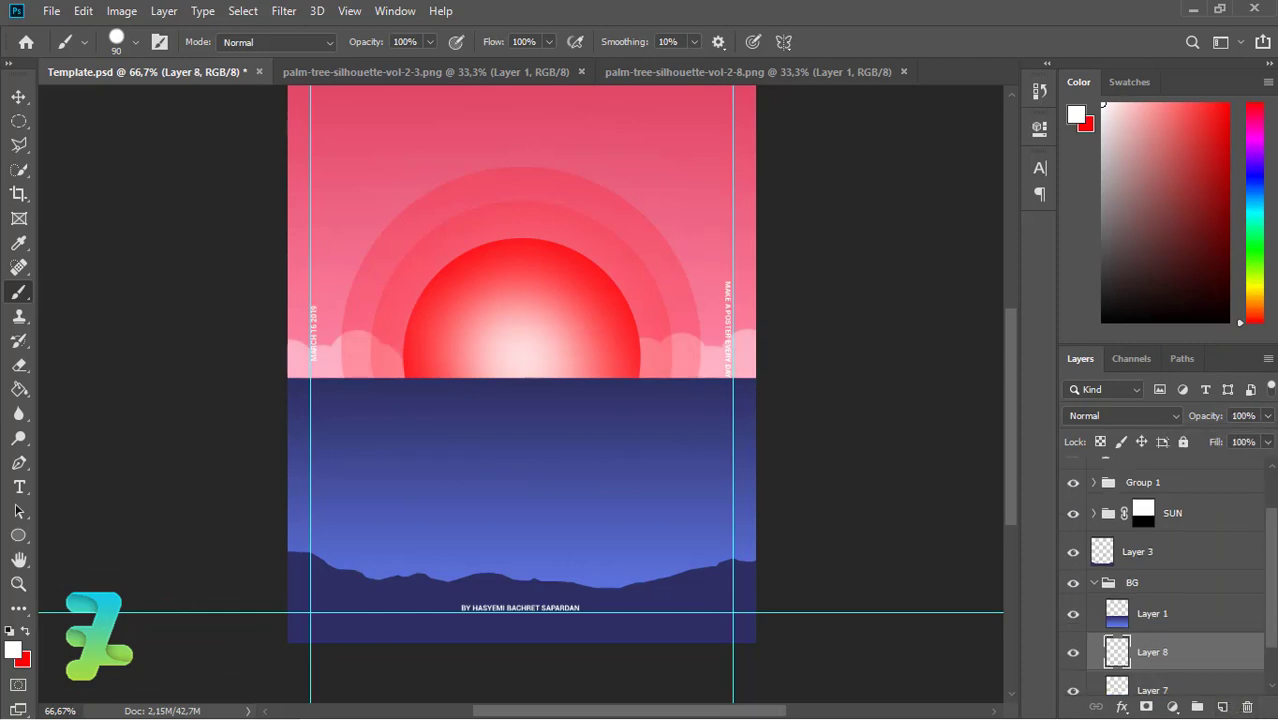
{"action": "left_click_drag", "start_coordinate": [1221, 692], "coordinate": [1221, 646]}
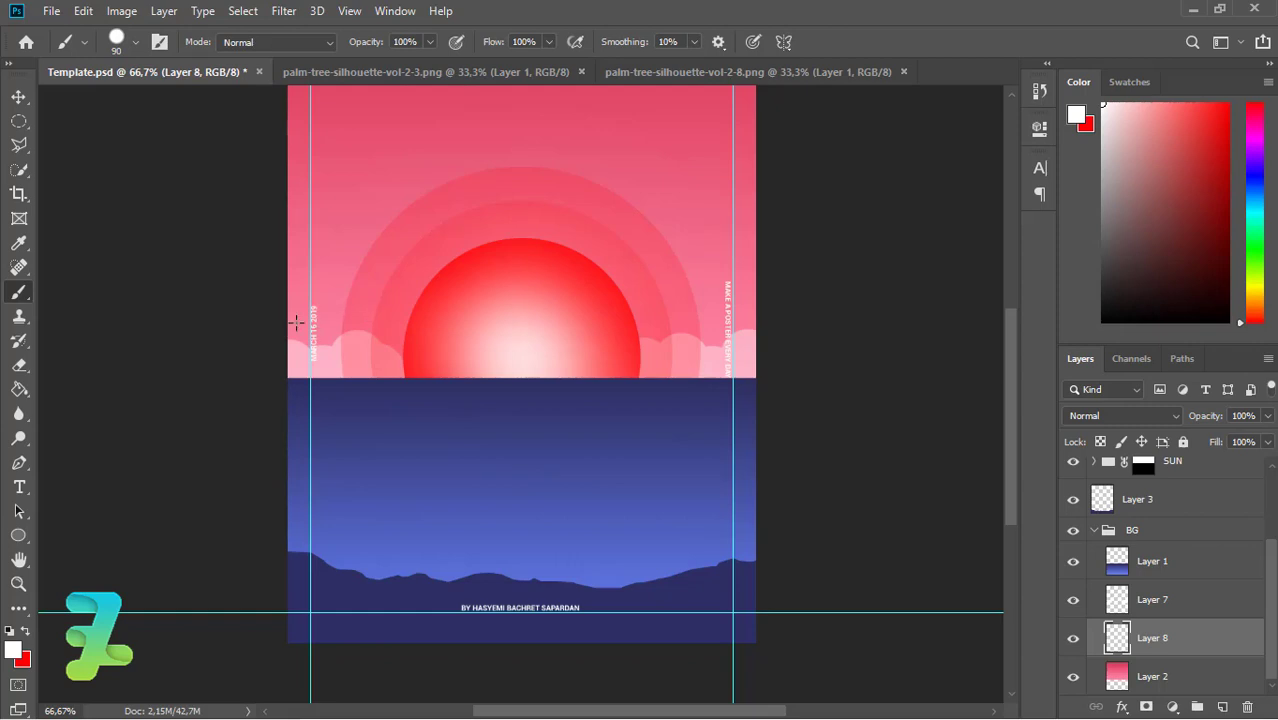
{"action": "left_click_drag", "start_coordinate": [296, 310], "coordinate": [391, 343]}
{"action": "mouse_move", "coordinate": [640, 322]}
{"action": "left_mouse_down"}
{"action": "mouse_move", "coordinate": [711, 328]}
{"action": "mouse_move", "coordinate": [727, 288]}
{"action": "mouse_move", "coordinate": [755, 322]}
{"action": "left_mouse_up"}
{"action": "key", "text": "ctrl+z"}
{"action": "key", "text": "ctrl+z"}
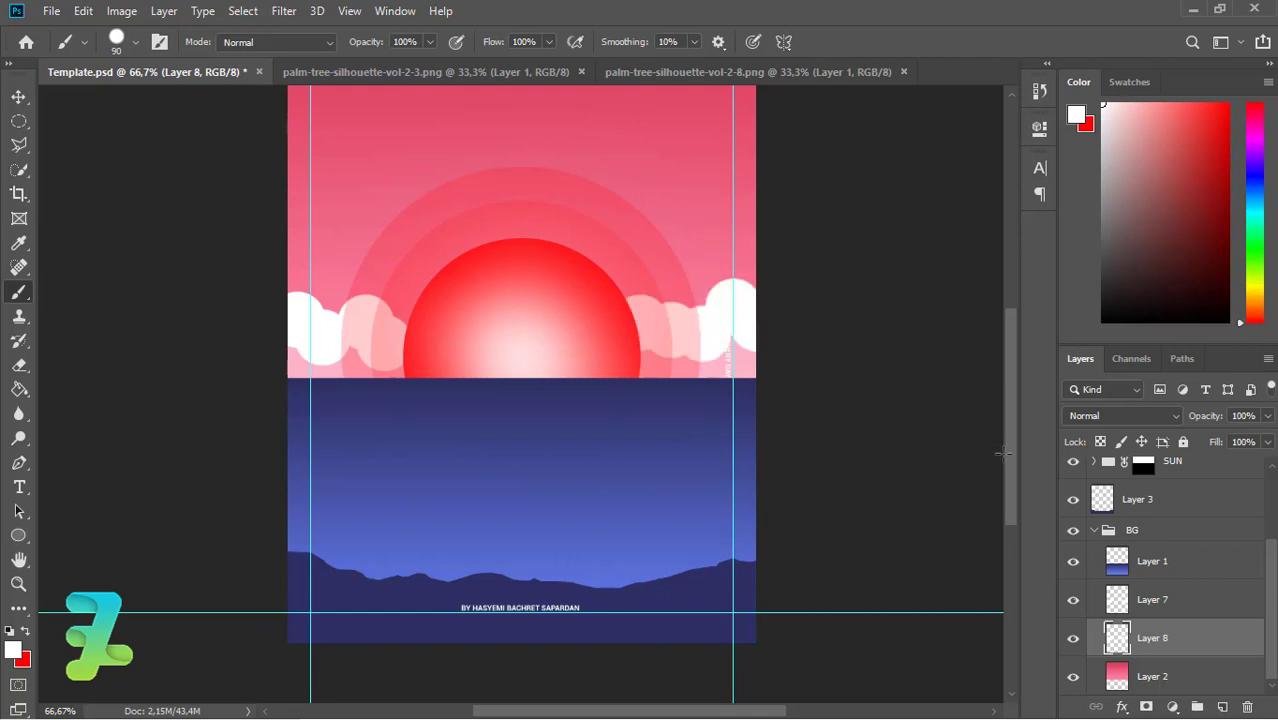
Try Layer 8 opacity values around 23% and then about 40%.
{"action": "left_click", "coordinate": [1266, 442]}
{"action": "left_click_drag", "start_coordinate": [1222, 437], "coordinate": [1198, 440]}
{"action": "left_click", "coordinate": [1120, 639]}
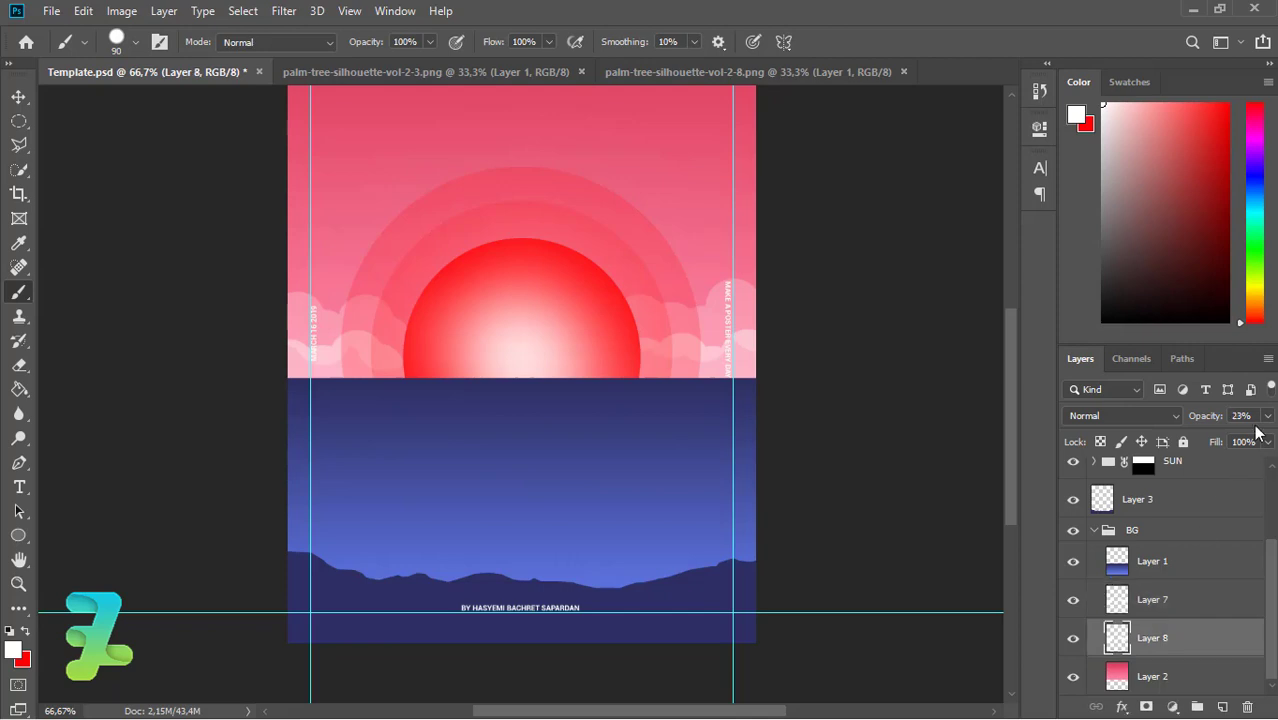
{"action": "left_click", "coordinate": [1267, 415]}
{"action": "left_click_drag", "start_coordinate": [1232, 441], "coordinate": [1212, 437]}
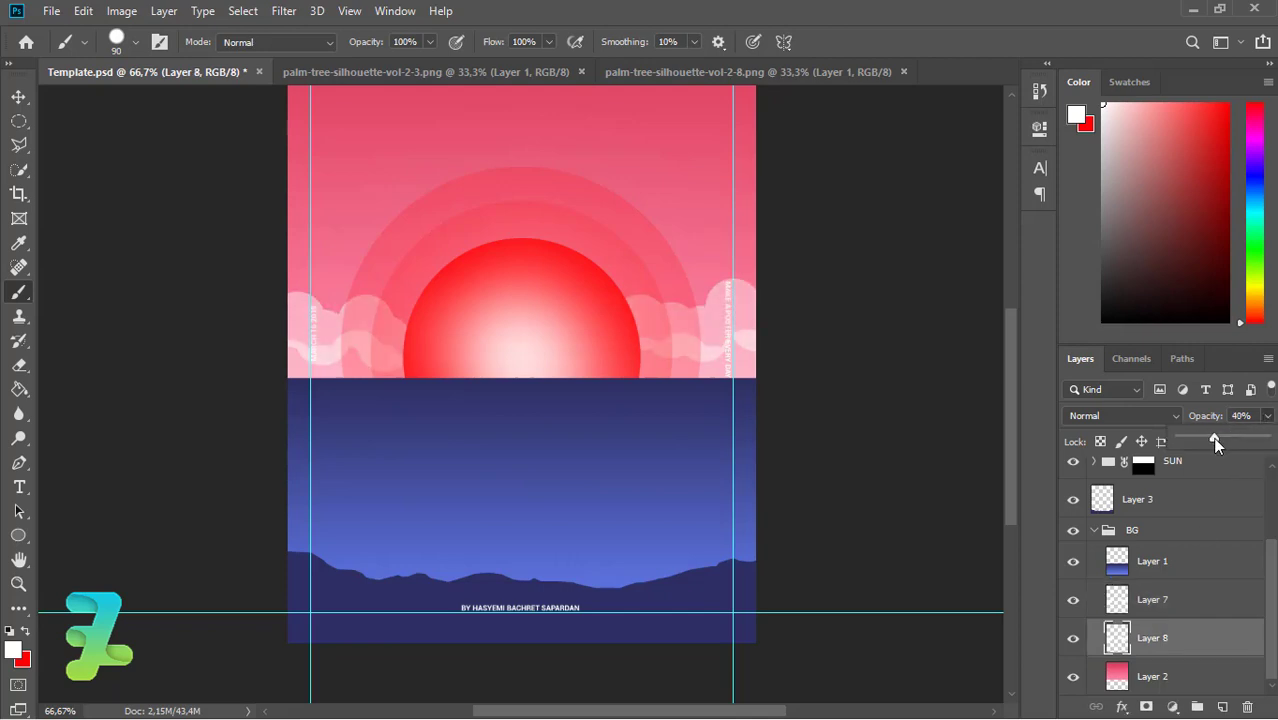
Set Layer 8 to 29% opacity and bring up palm-tree-silhouette-vol-2-3.png.
{"action": "left_click", "coordinate": [1176, 615]}
{"action": "left_click", "coordinate": [1180, 614], "text": "ctrl"}
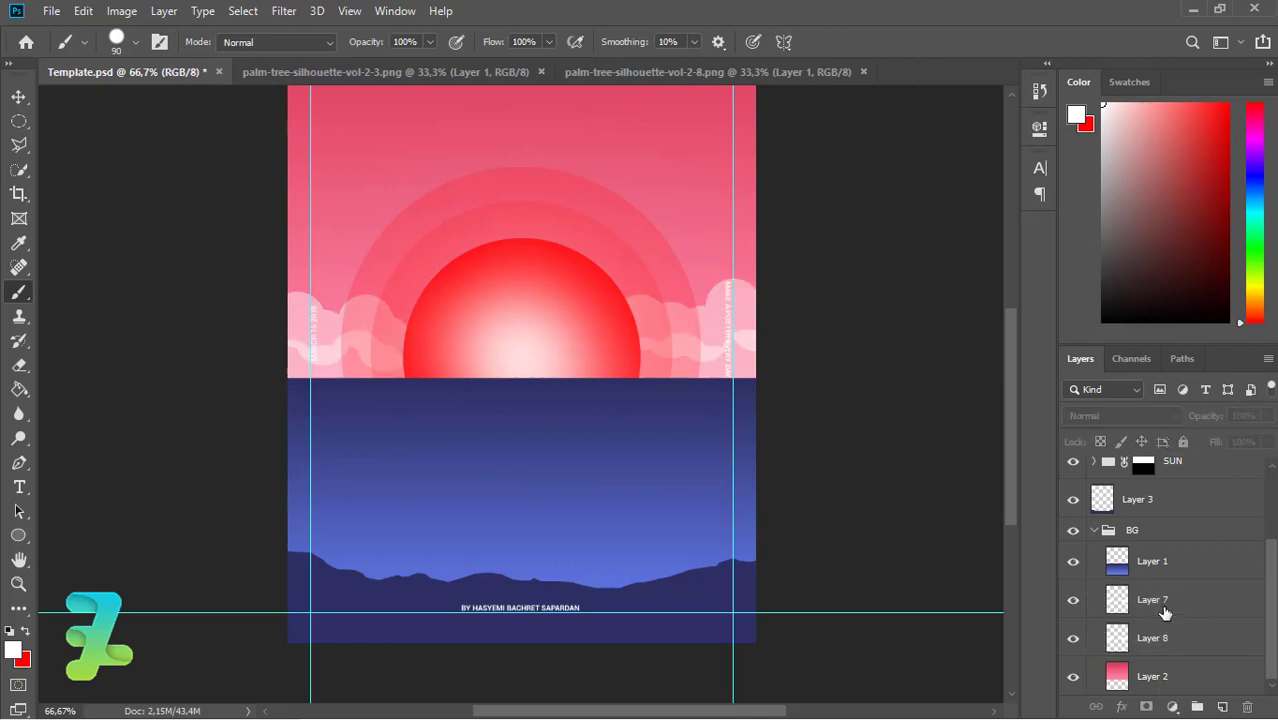
{"action": "left_click", "coordinate": [1118, 600], "text": "ctrl"}
{"action": "left_click", "coordinate": [1117, 637]}
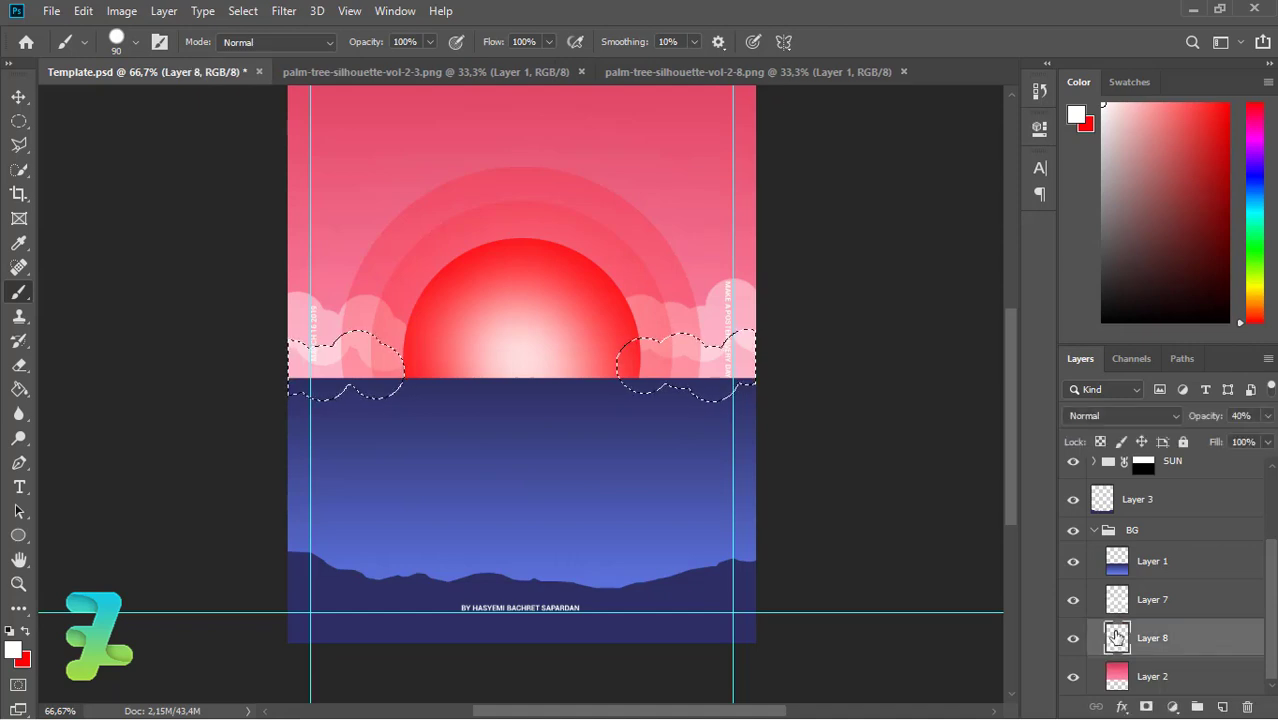
{"action": "key", "text": "ctrl+d"}
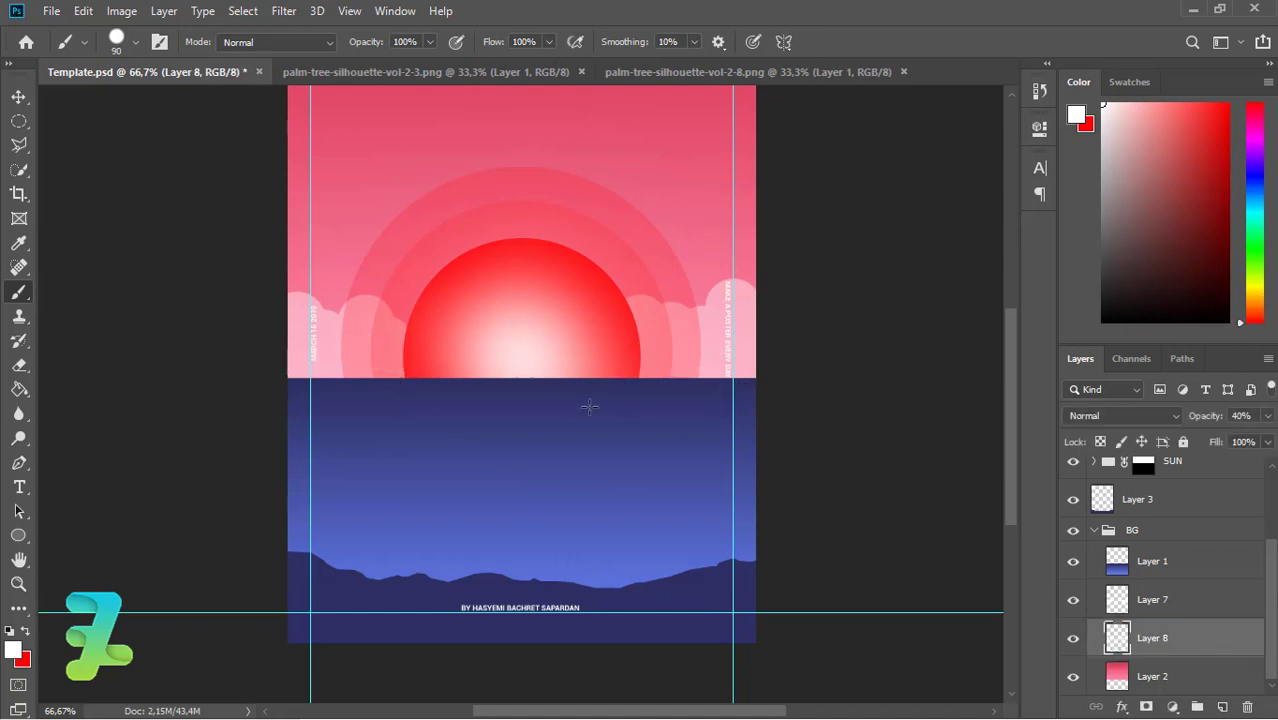
{"action": "left_click", "coordinate": [1267, 415]}
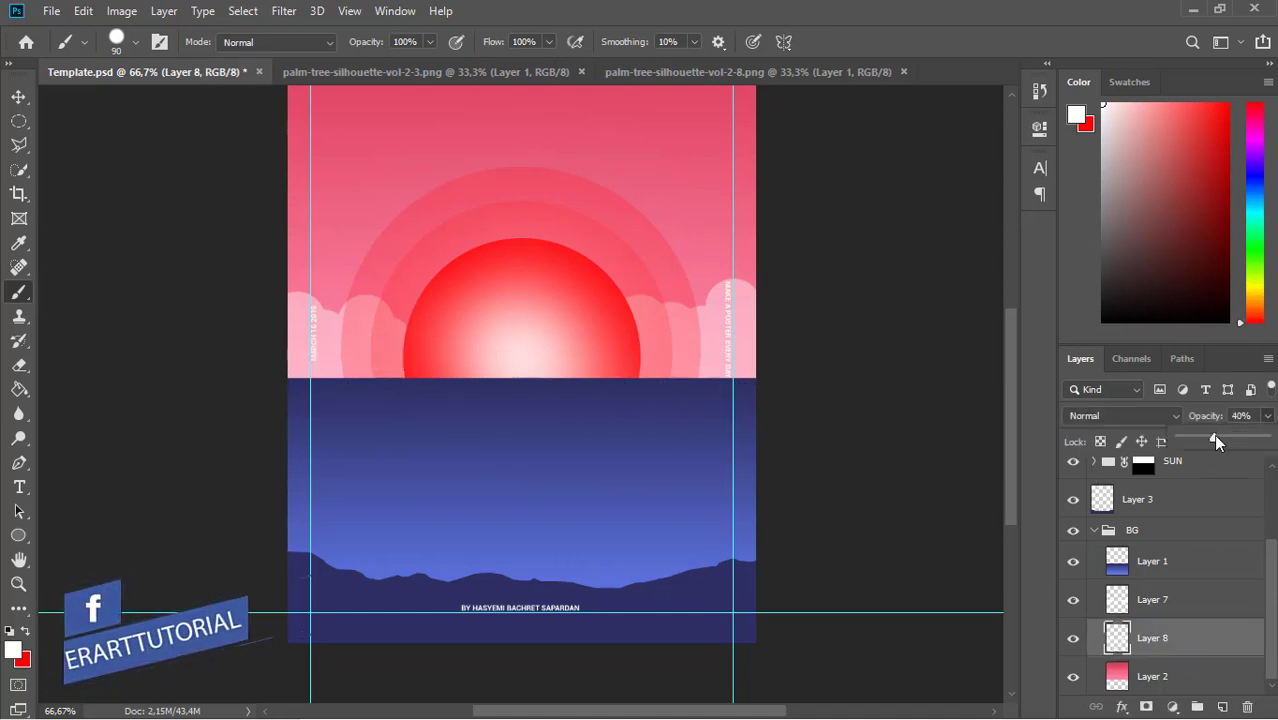
{"action": "left_click_drag", "start_coordinate": [1213, 436], "coordinate": [1204, 436]}
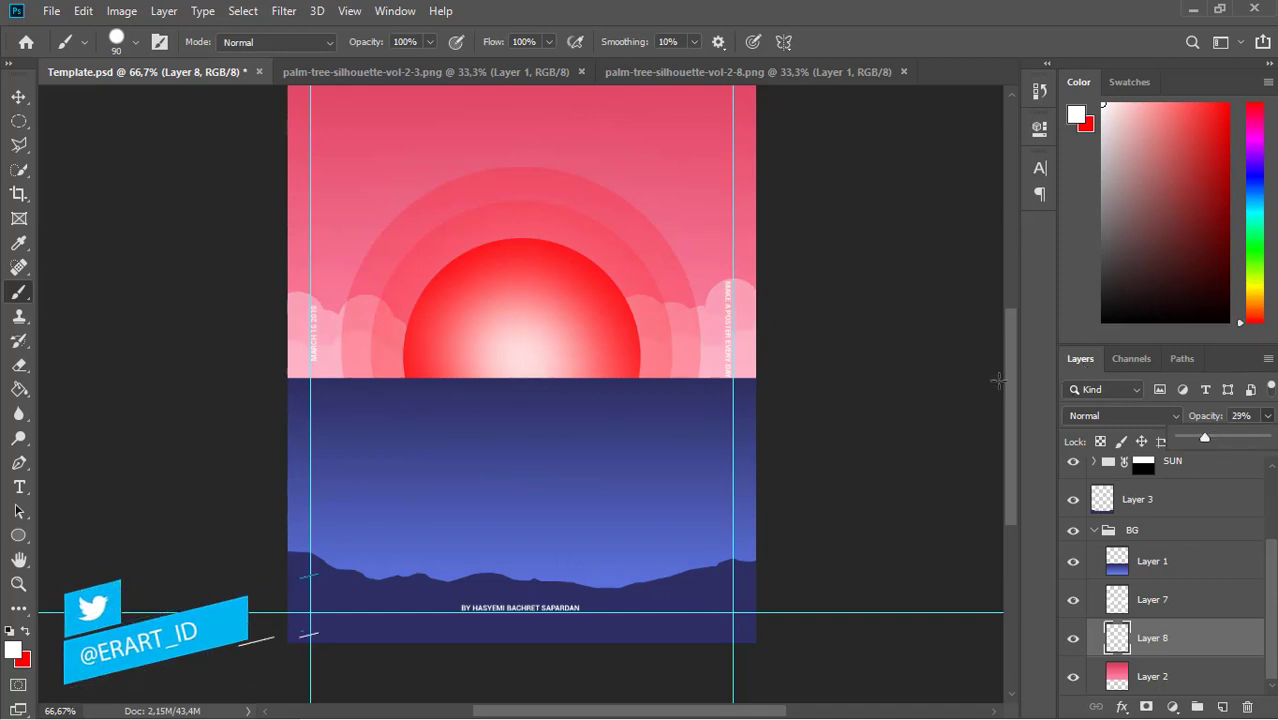
{"action": "scroll", "coordinate": [1006, 352], "scroll_direction": "up", "scroll_amount": 2}
{"action": "left_click", "coordinate": [402, 75]}
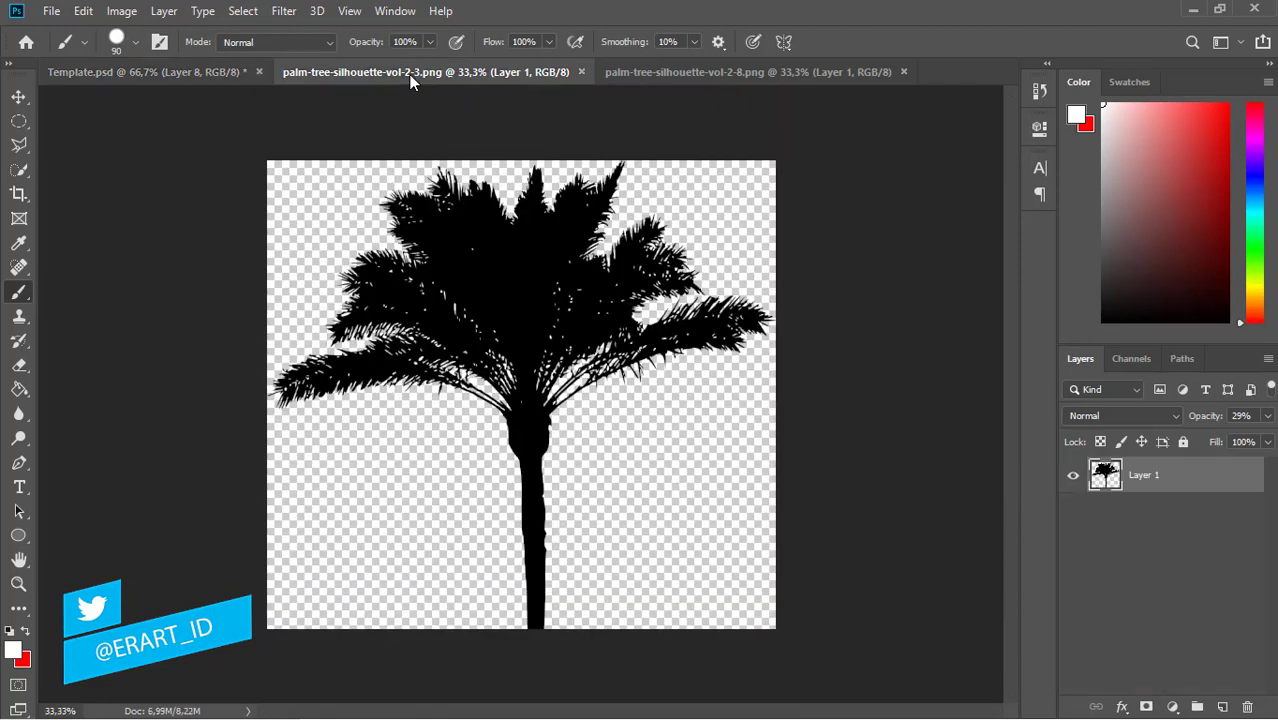
Float the palm-tree image and drag its silhouette into Template.psd.
{"action": "right_click", "coordinate": [410, 80]}
{"action": "left_click", "coordinate": [455, 146]}
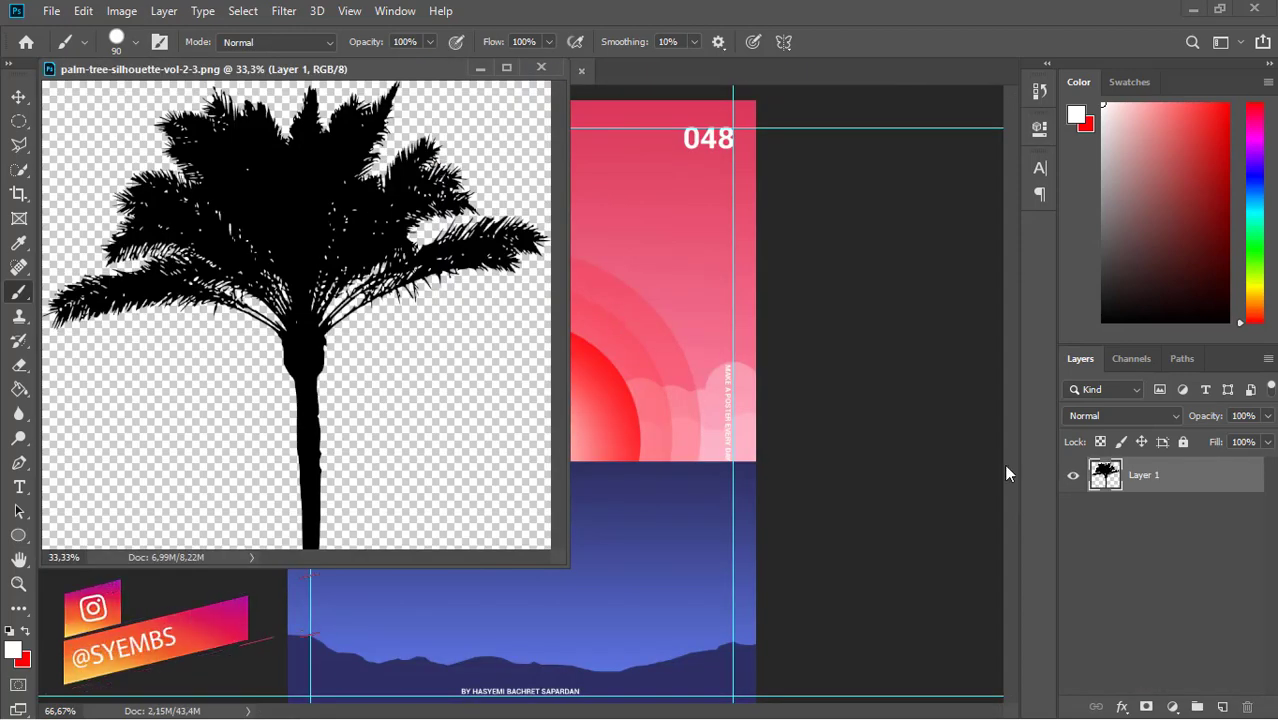
{"action": "left_click", "coordinate": [18, 96]}
{"action": "left_click", "coordinate": [588, 223]}
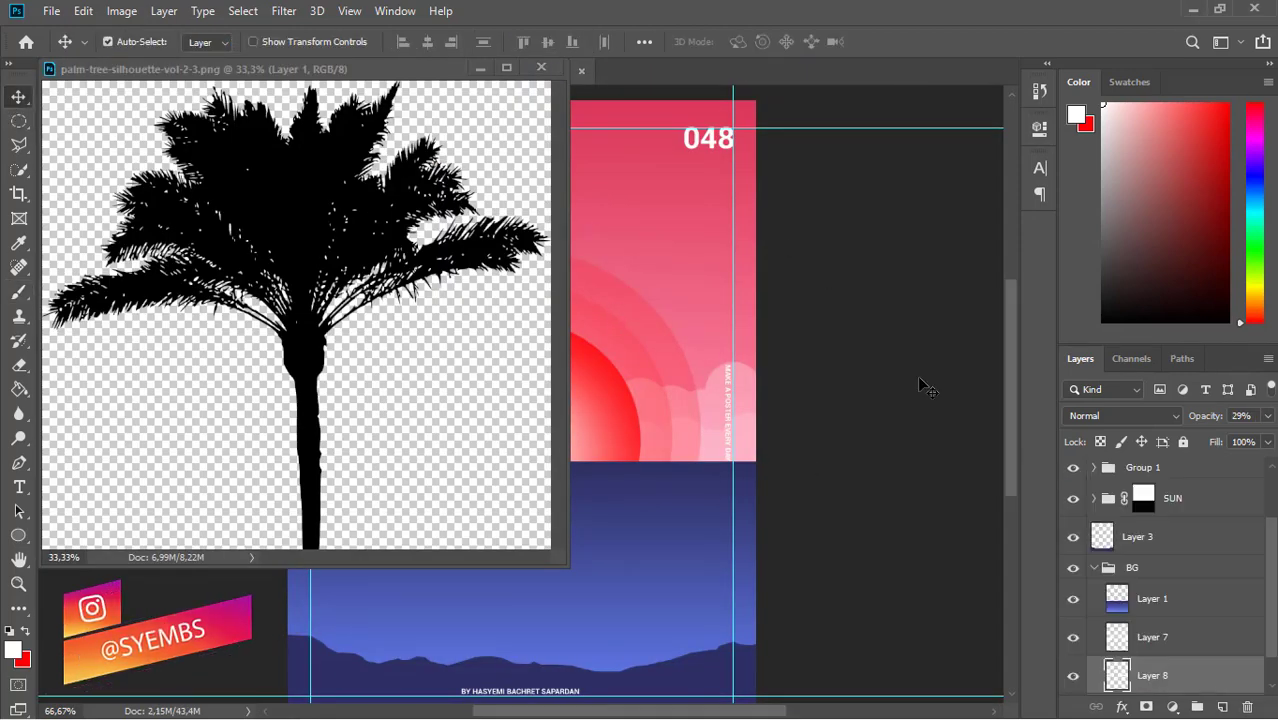
{"action": "left_click", "coordinate": [352, 305]}
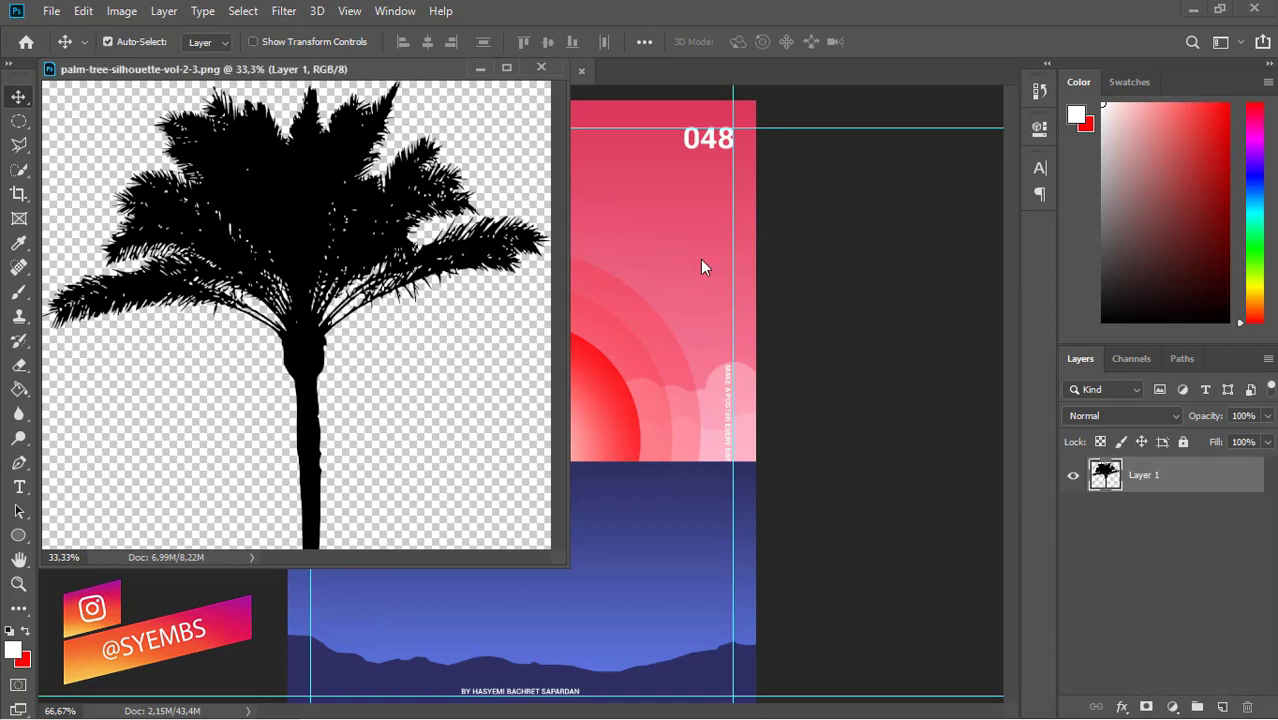
{"action": "left_click_drag", "start_coordinate": [336, 330], "coordinate": [641, 266]}
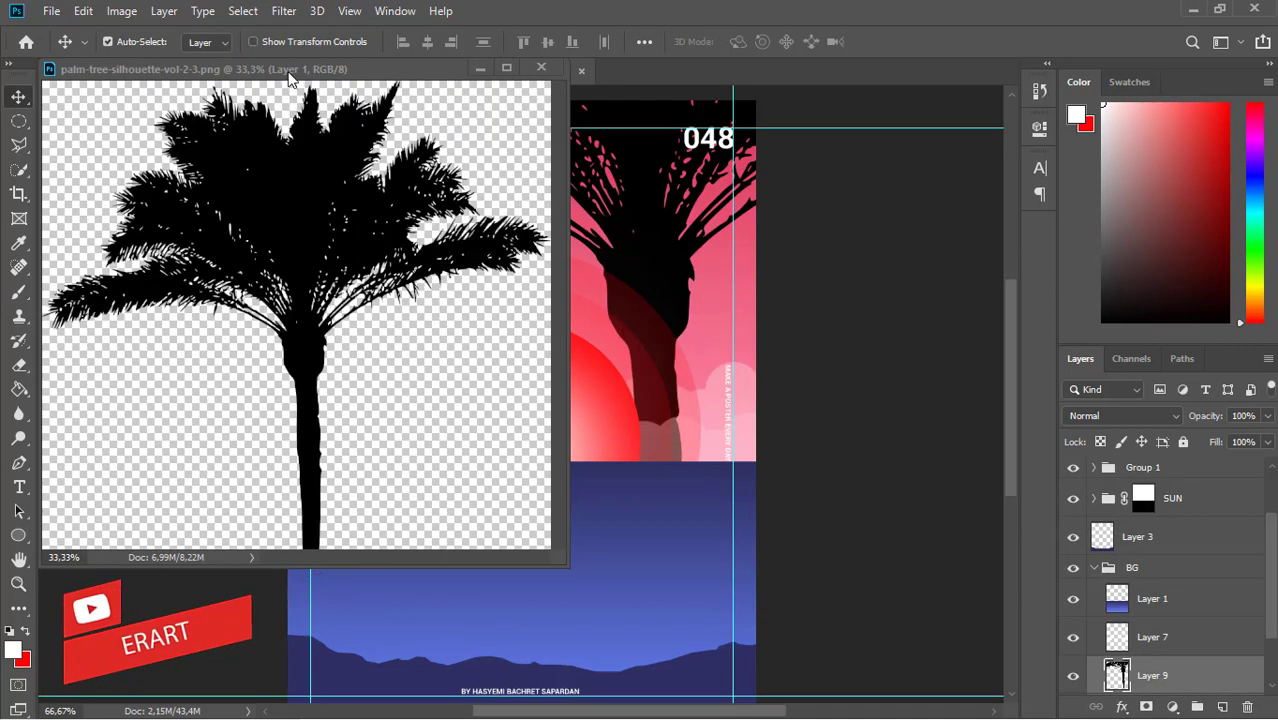
Move the palm window aside and place Layer 9 above Layer 3 in the poster.
{"action": "mouse_move", "coordinate": [289, 70]}
{"action": "left_mouse_down"}
{"action": "mouse_move", "coordinate": [690, 105]}
{"action": "mouse_move", "coordinate": [688, 74]}
{"action": "left_mouse_up"}
{"action": "left_click", "coordinate": [156, 71]}
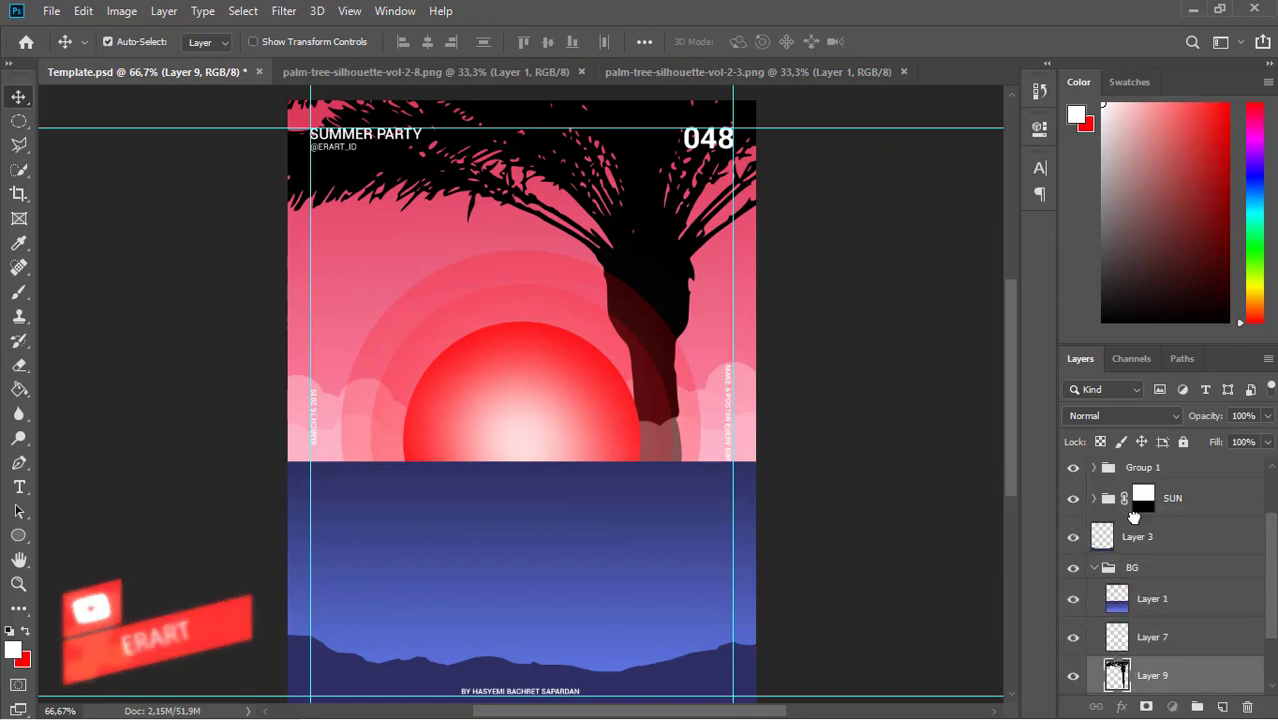
{"action": "left_click_drag", "start_coordinate": [1122, 655], "coordinate": [1101, 530]}
Move cloud Layers 7 and 8 out of BG and group them as Group 2.
{"action": "left_click", "coordinate": [1117, 628]}
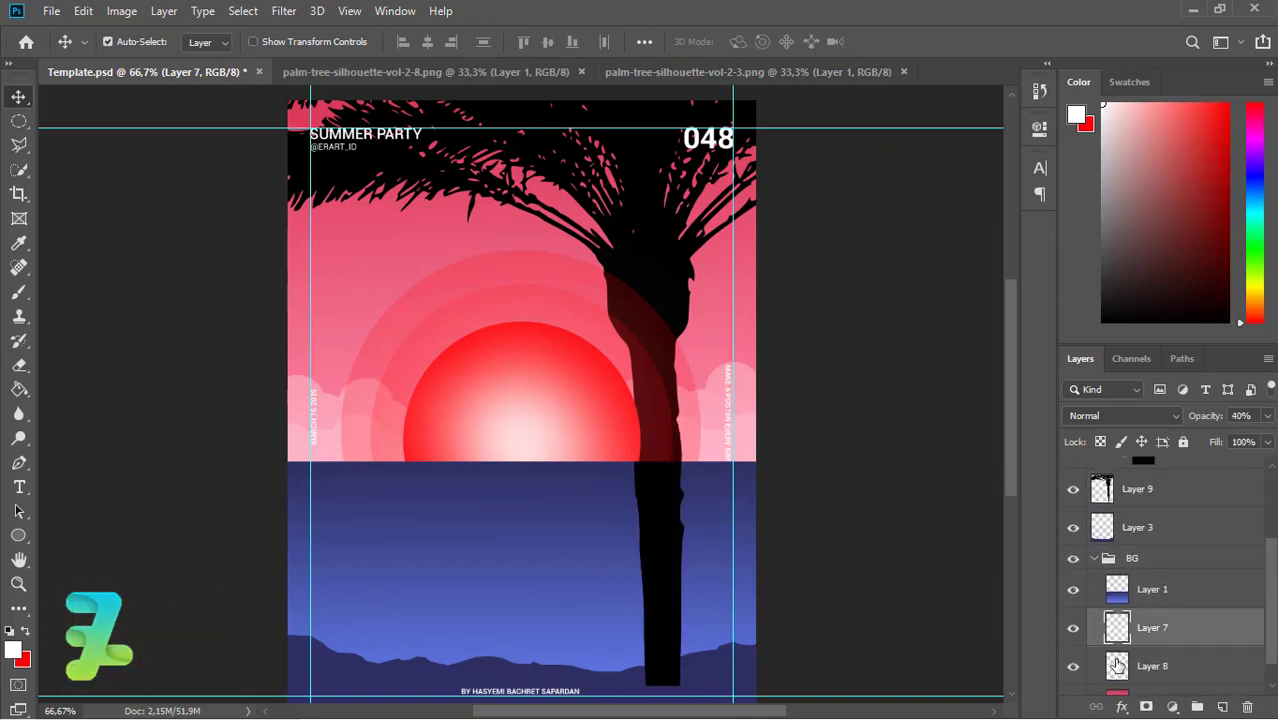
{"action": "left_click", "coordinate": [1115, 665], "text": "shift"}
{"action": "left_click_drag", "start_coordinate": [1115, 665], "coordinate": [1121, 553]}
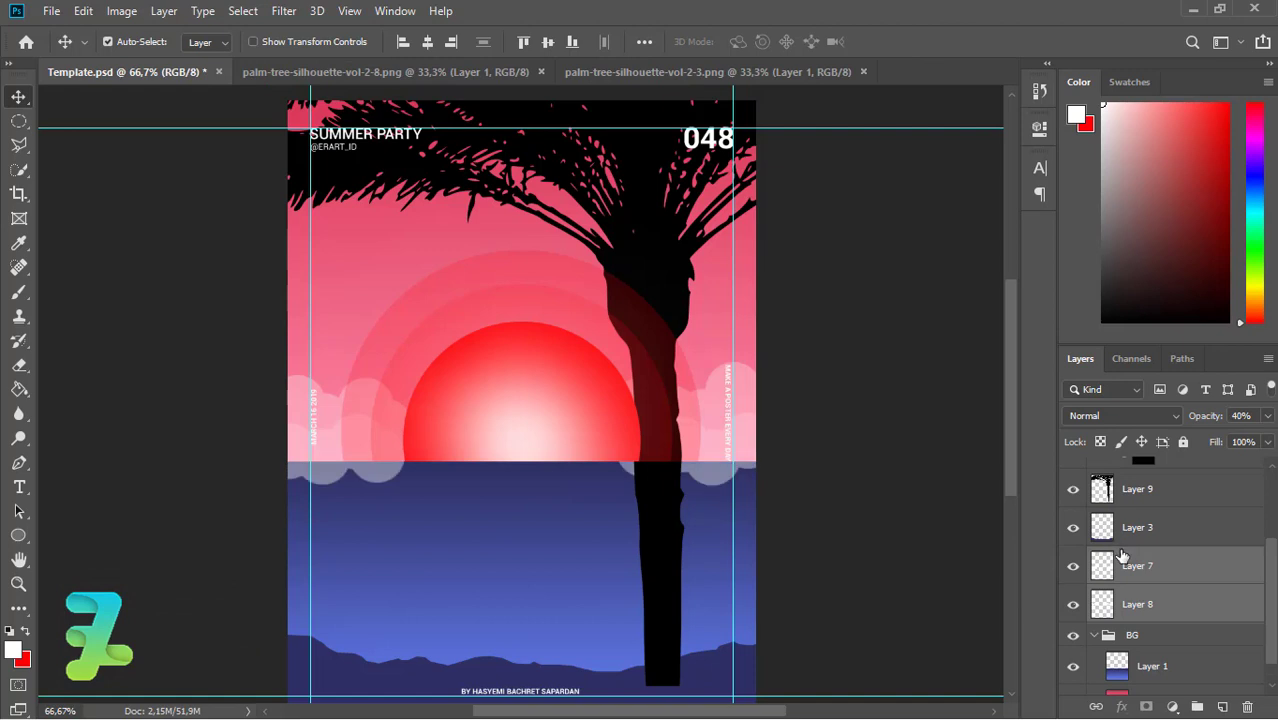
{"action": "key", "text": "ctrl+g"}
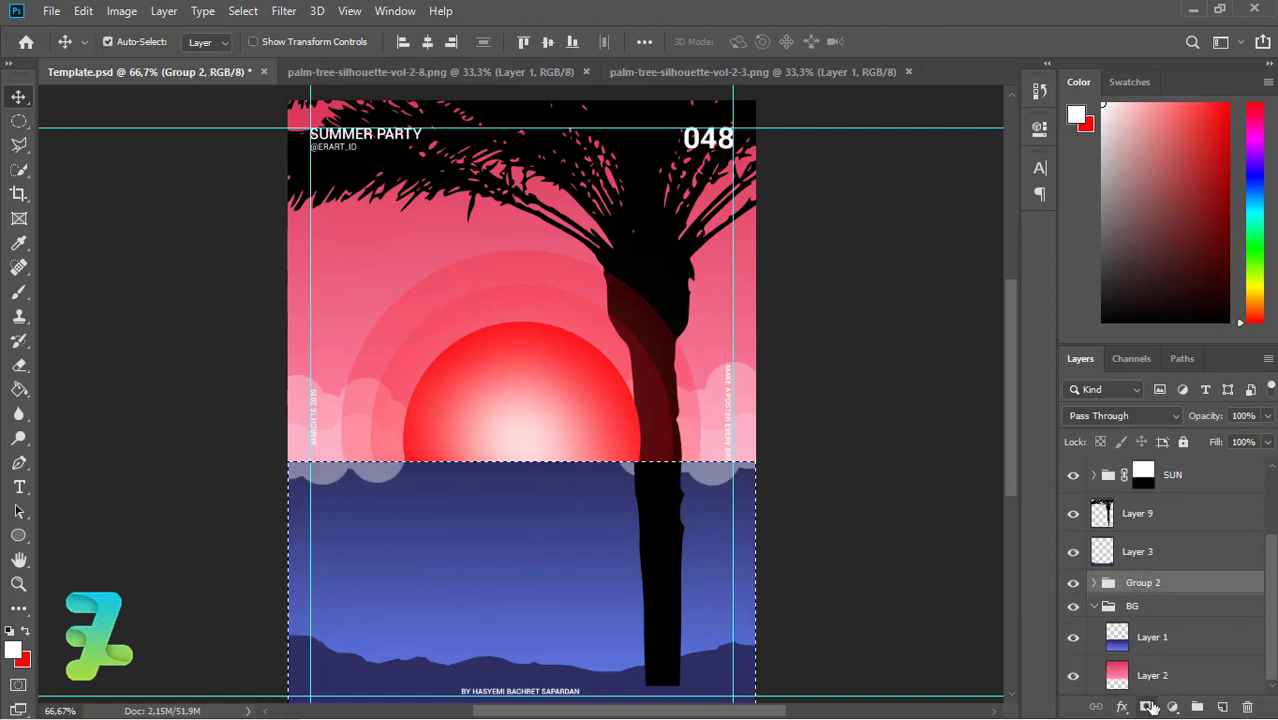
Mask Group 2 to show only above the waterline and move it beneath SUN.
{"action": "left_click", "coordinate": [1146, 707], "text": "alt"}
{"action": "left_click", "coordinate": [1094, 621]}
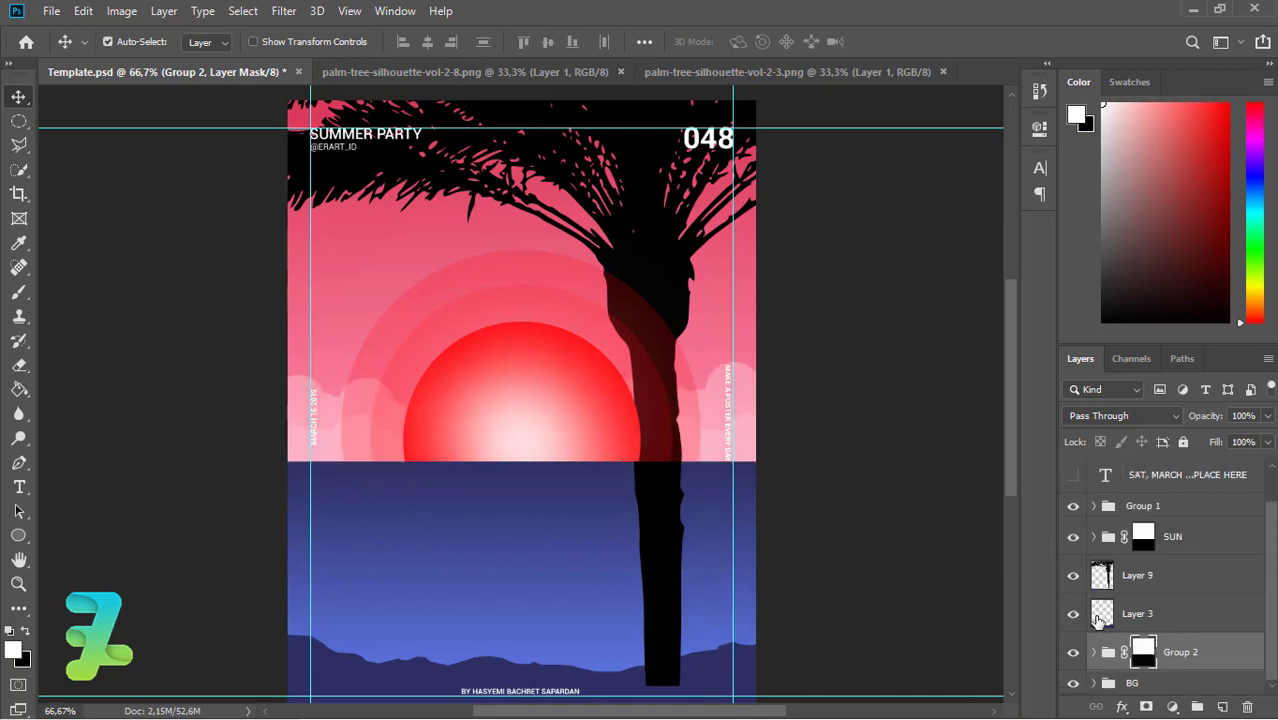
{"action": "left_click", "coordinate": [1143, 536]}
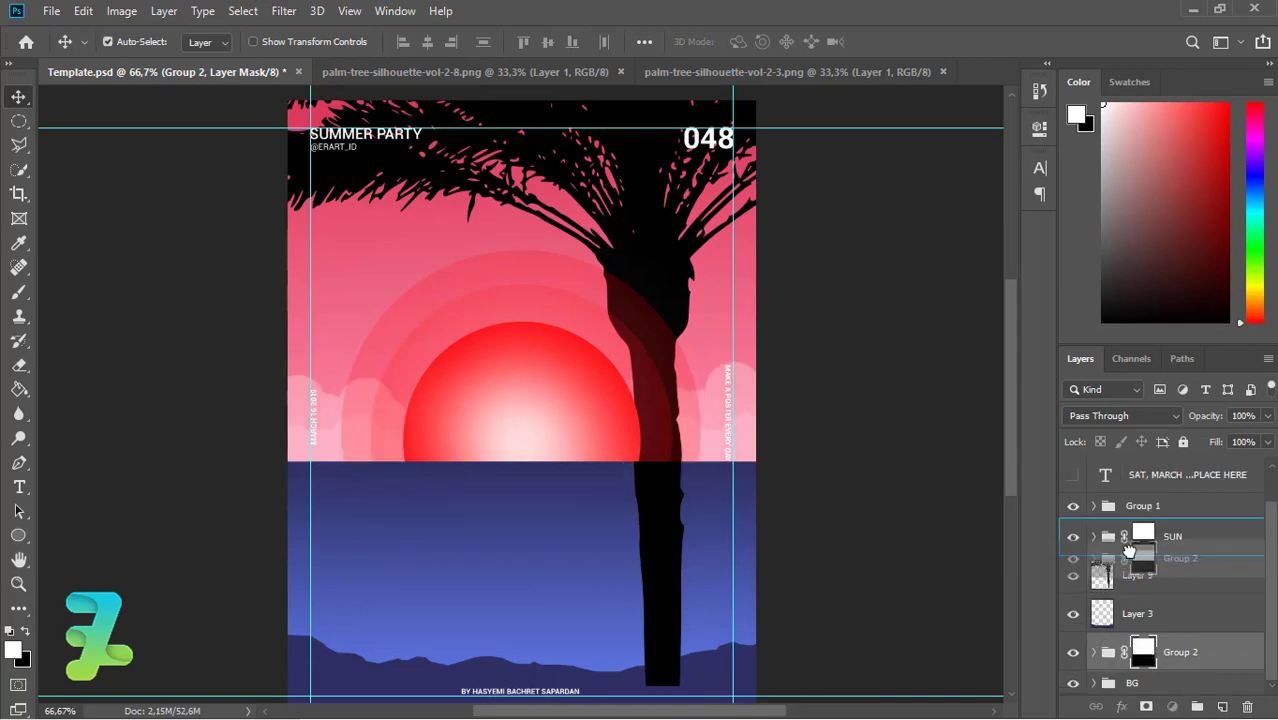
{"action": "scroll", "coordinate": [1104, 560], "scroll_direction": "up", "scroll_amount": 1}
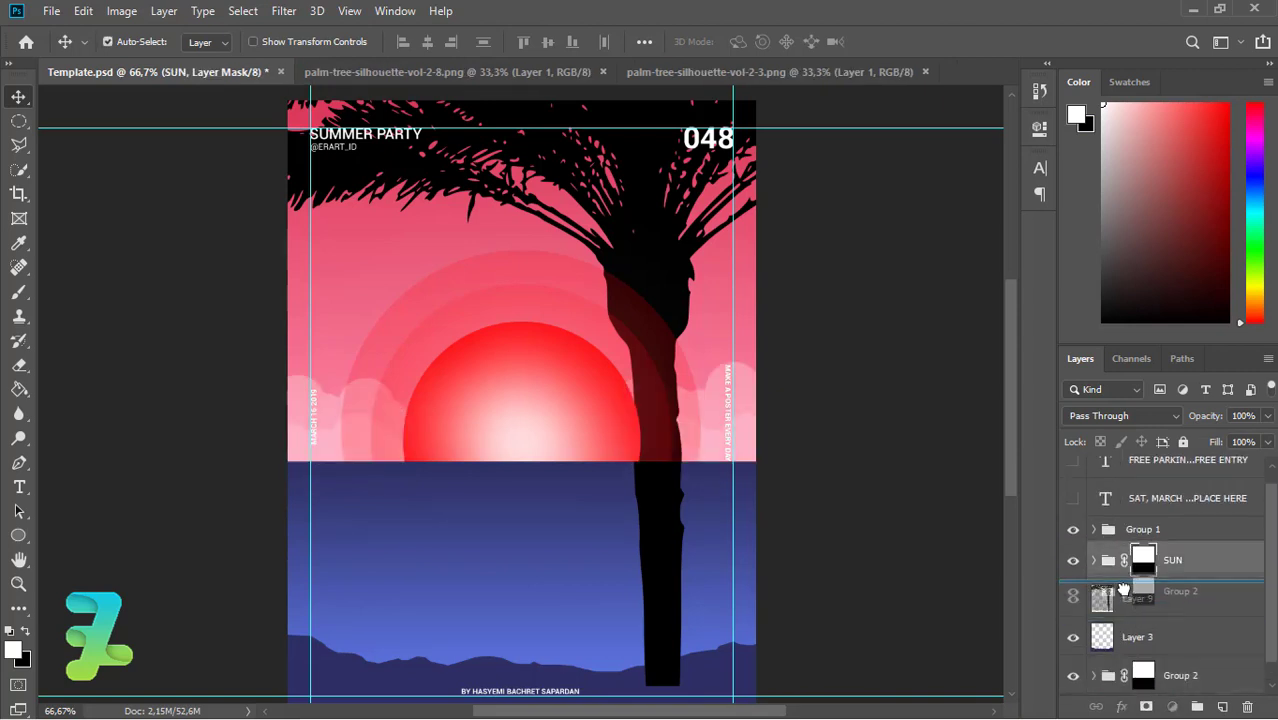
{"action": "left_click_drag", "start_coordinate": [1110, 678], "coordinate": [1112, 588]}
{"action": "left_click", "coordinate": [1104, 638]}
Scale Layer 9's palm to about 28%, tilt it -12.36°, and set its X position to 705.
{"action": "key", "text": "ctrl+minus"}
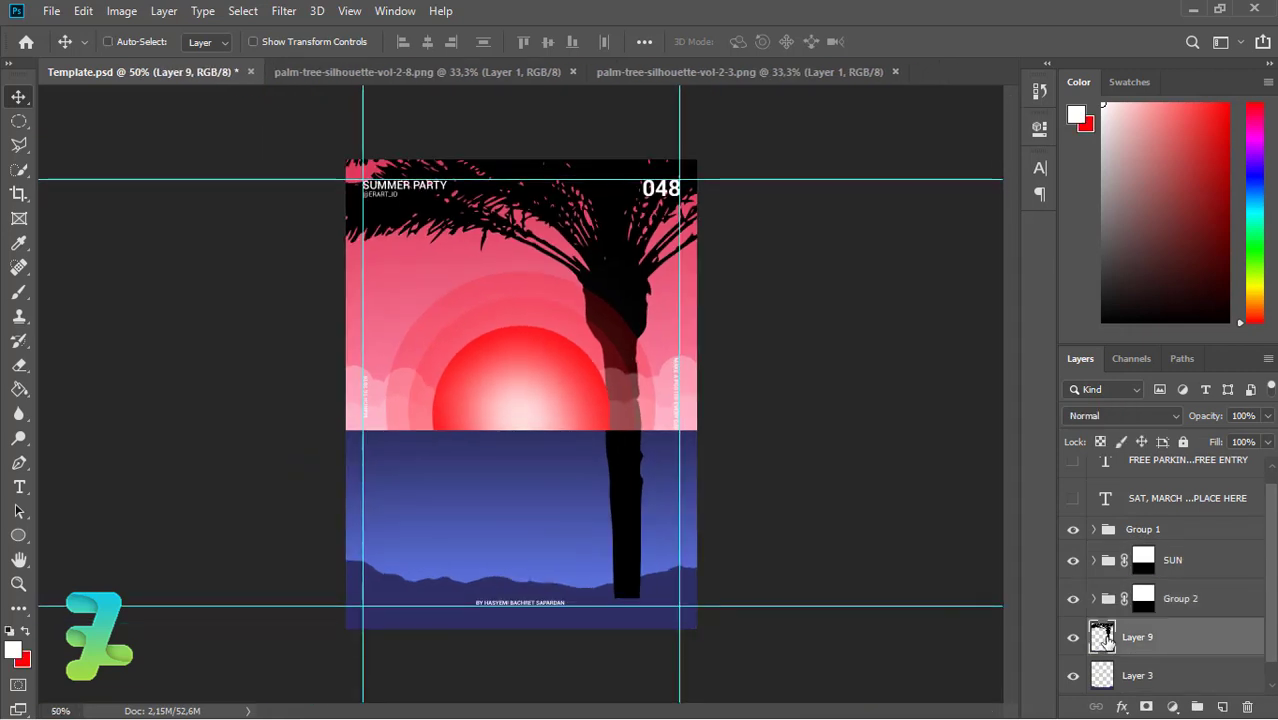
{"action": "key", "text": "ctrl+t"}
{"action": "key", "text": "ctrl+minus"}
{"action": "key", "text": "ctrl+minus"}
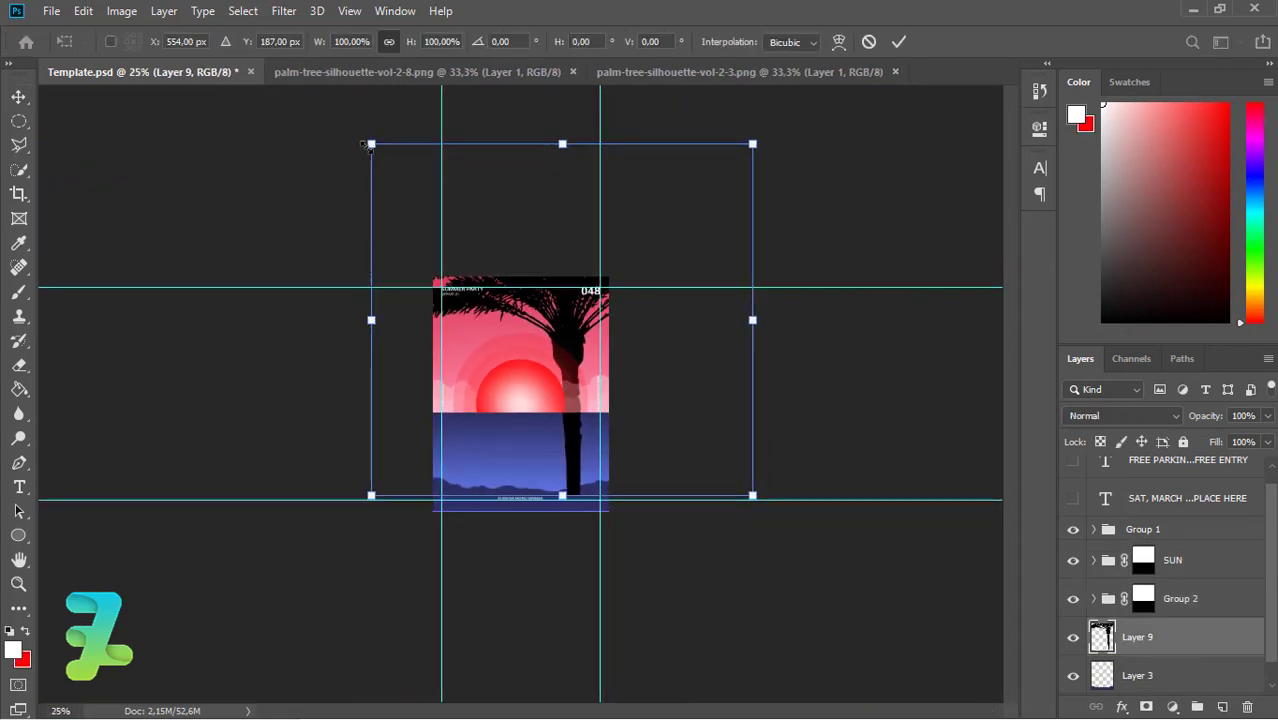
{"action": "left_click_drag", "start_coordinate": [366, 146], "coordinate": [505, 291]}
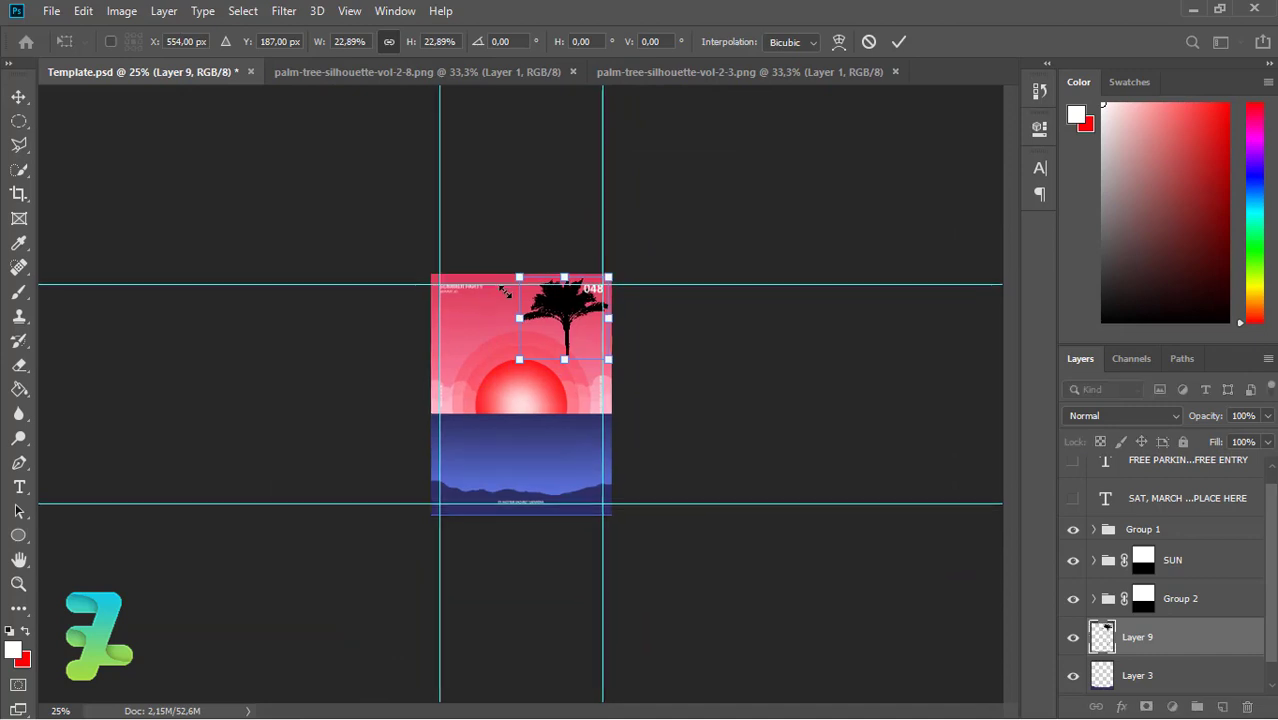
{"action": "key", "text": "ctrl+plus"}
{"action": "key", "text": "ctrl+plus"}
{"action": "key", "text": "ctrl+plus"}
{"action": "key", "text": "ctrl+plus"}
{"action": "key", "text": "ctrl+minus"}
{"action": "left_click_drag", "start_coordinate": [567, 120], "coordinate": [575, 160]}
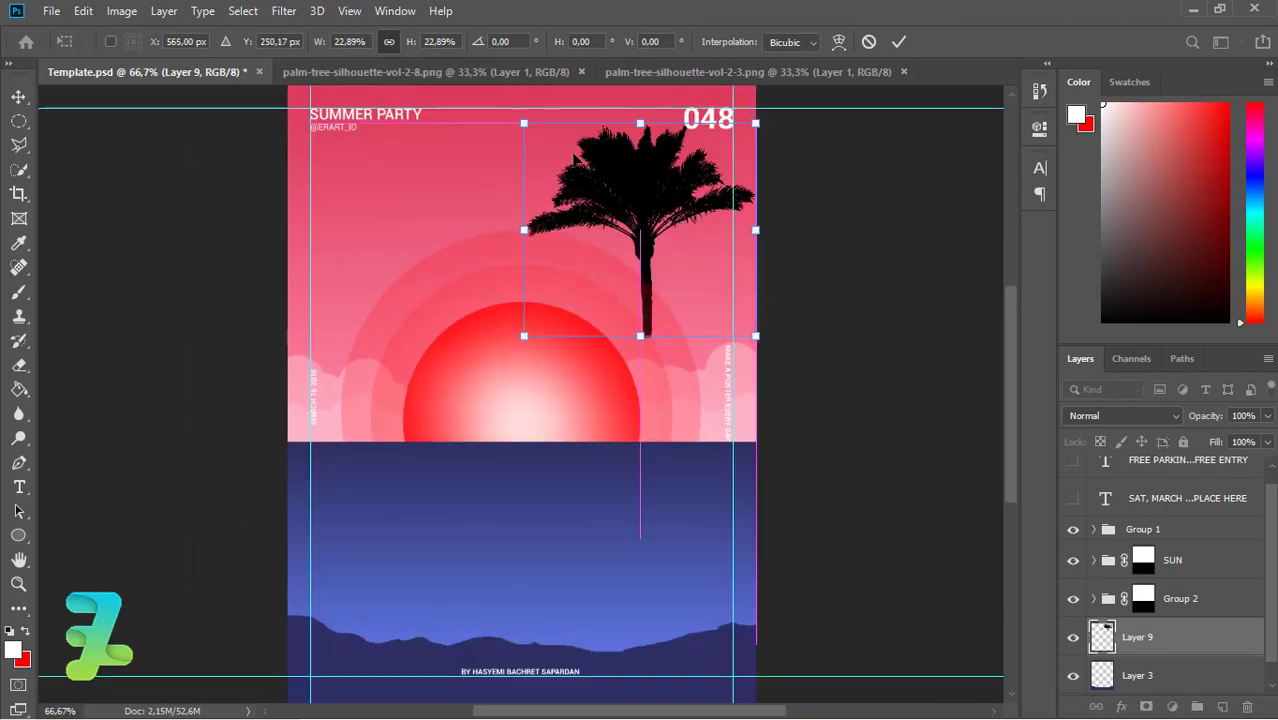
{"action": "left_click_drag", "start_coordinate": [502, 126], "coordinate": [482, 158]}
{"action": "left_click_drag", "start_coordinate": [662, 268], "coordinate": [736, 388]}
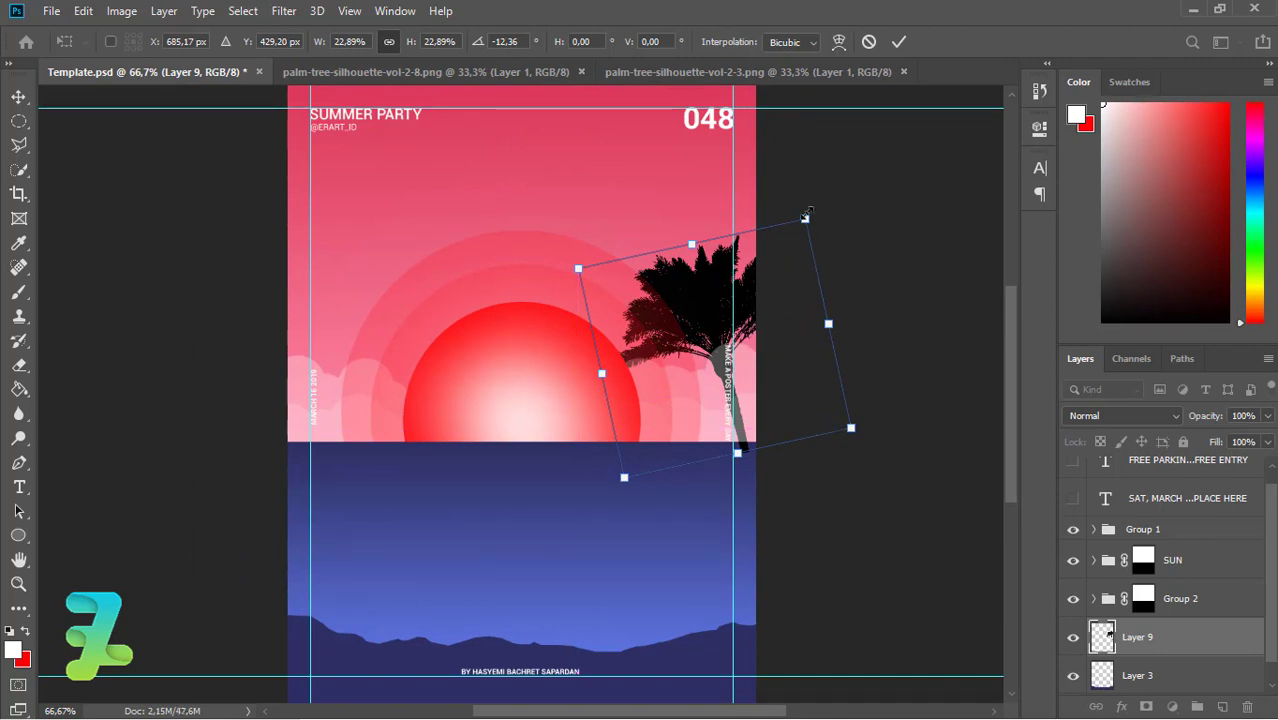
{"action": "left_click_drag", "start_coordinate": [806, 216], "coordinate": [826, 192]}
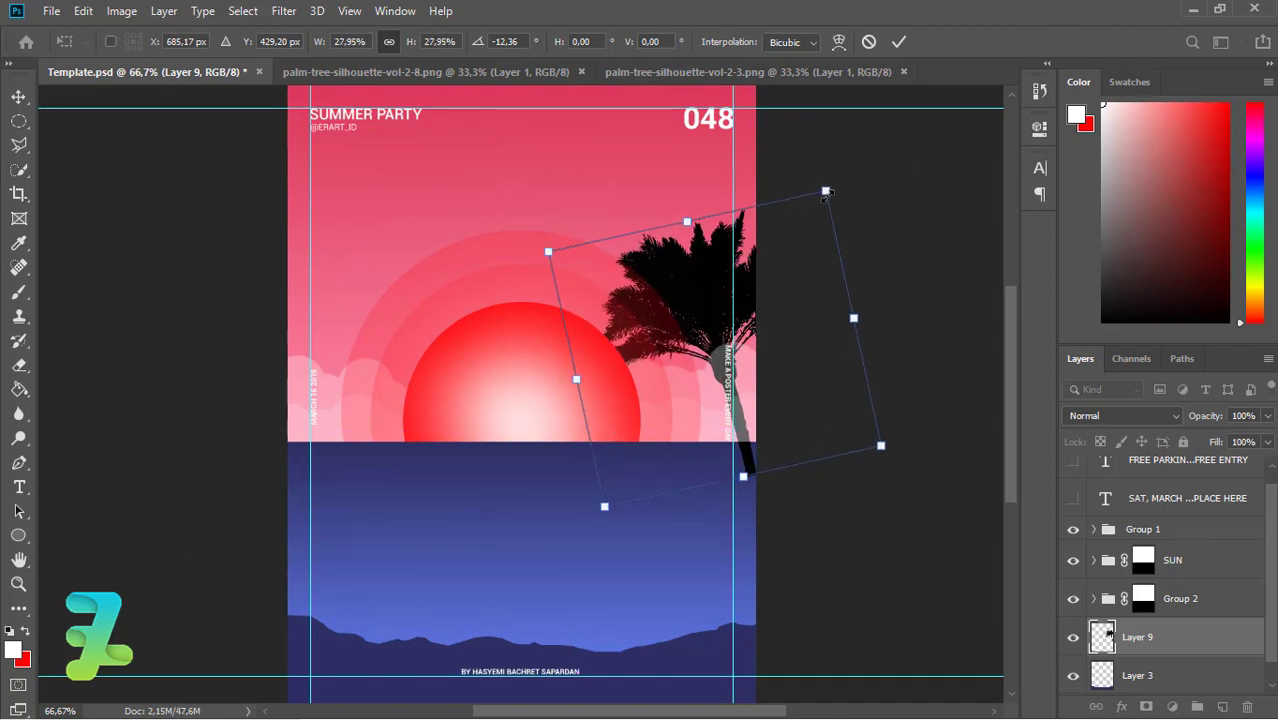
{"action": "left_click_drag", "start_coordinate": [734, 306], "coordinate": [750, 264]}
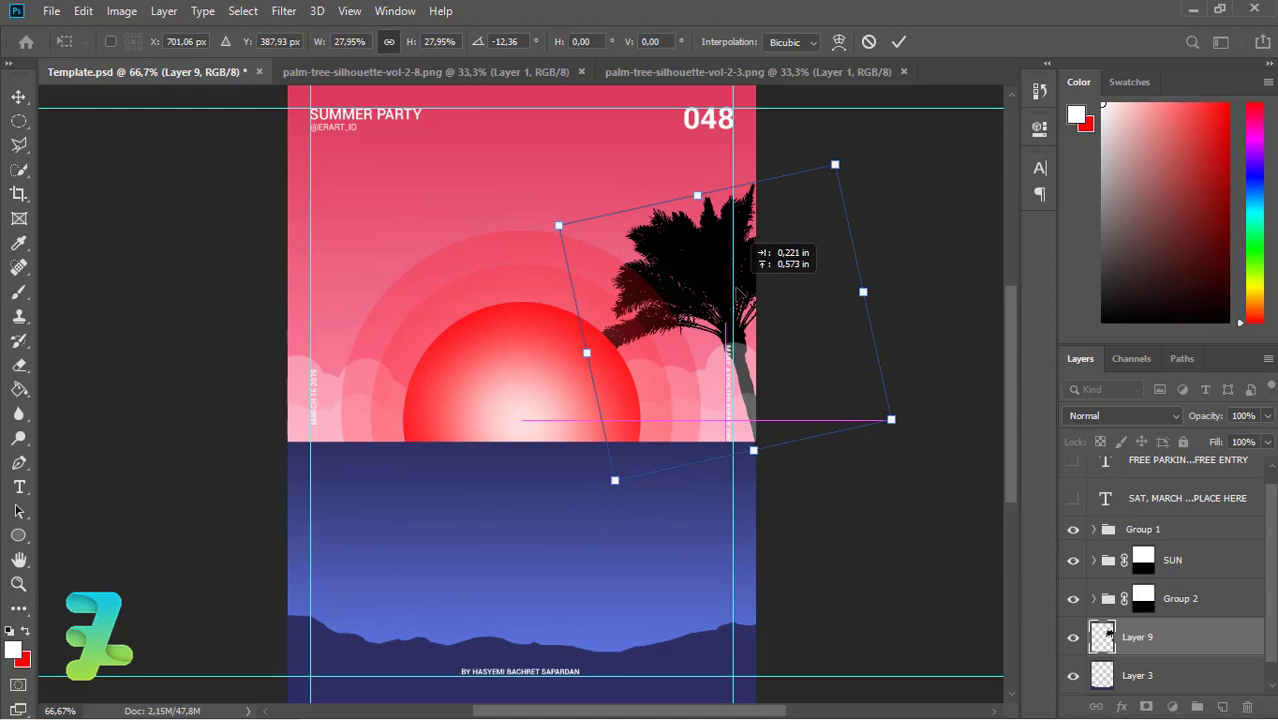
{"action": "left_click", "coordinate": [175, 41]}
{"action": "type", "text": "705"}
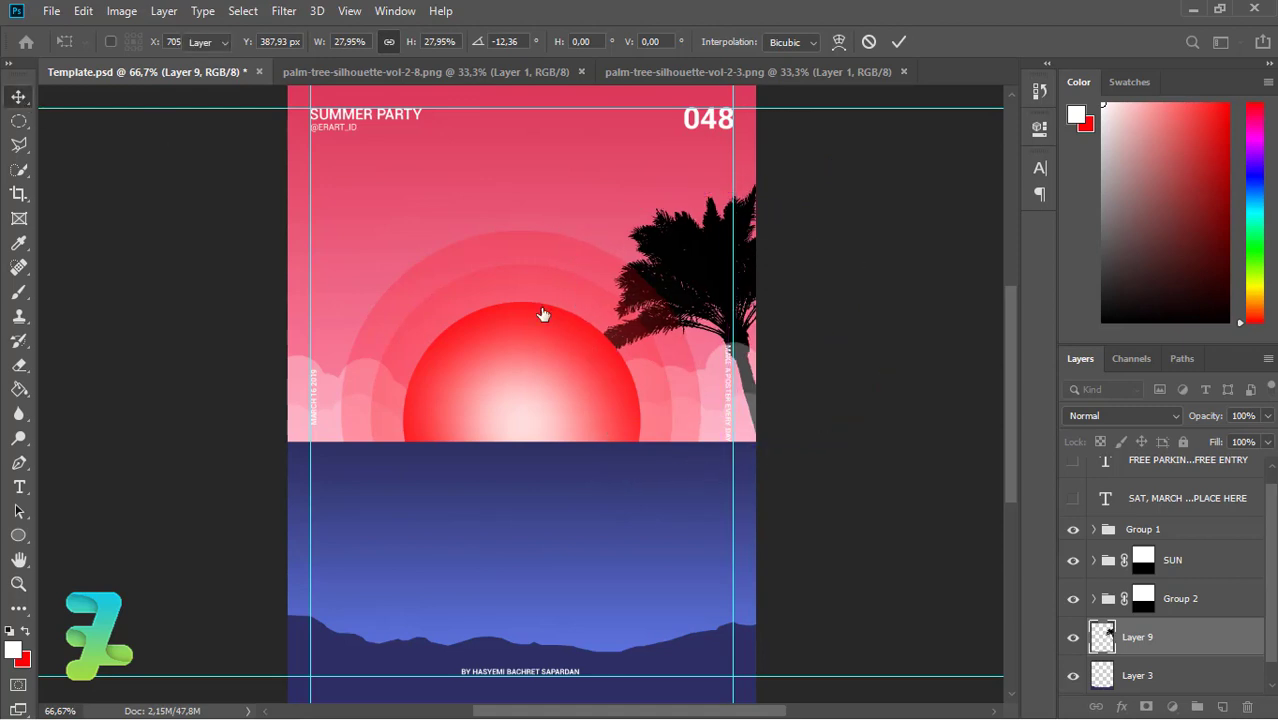
{"action": "key", "text": "Return"}
Move the palm layer below Group 1, set its opacity to 97%, and nudge it slightly right.
{"action": "left_click_drag", "start_coordinate": [1100, 632], "coordinate": [1110, 540]}
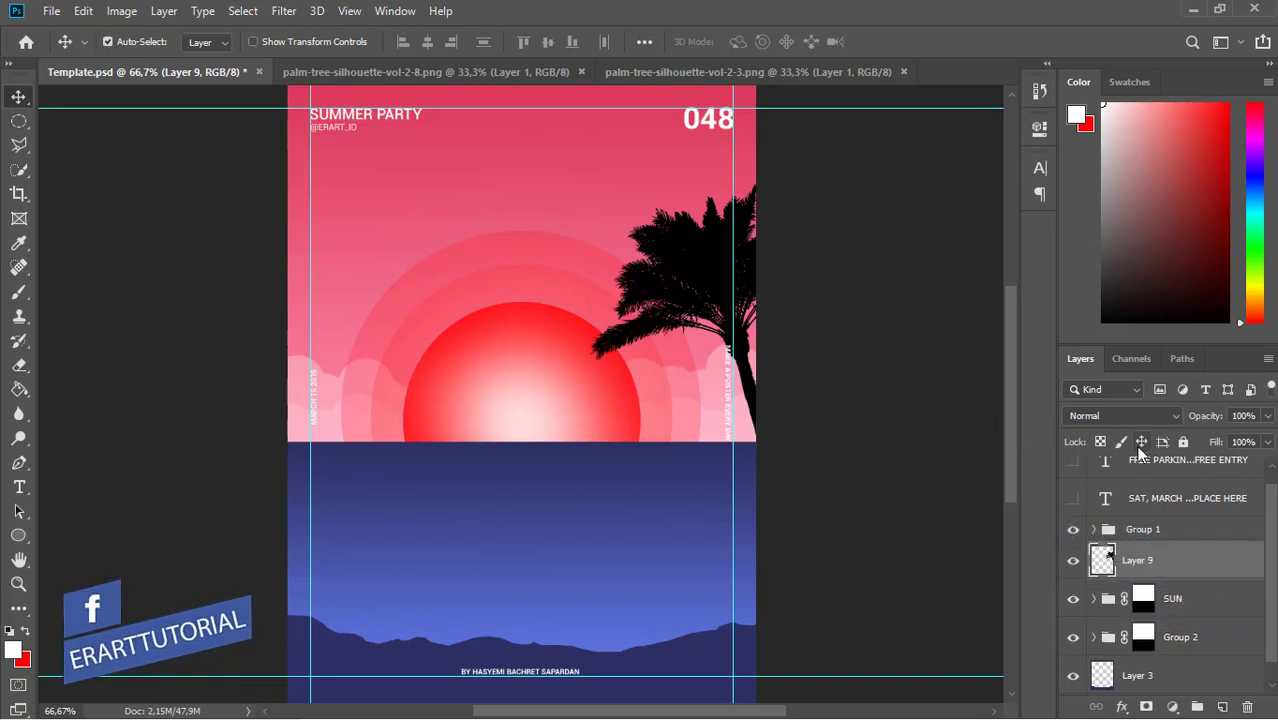
{"action": "left_click", "coordinate": [1267, 415]}
{"action": "mouse_move", "coordinate": [1268, 438]}
{"action": "left_mouse_down"}
{"action": "mouse_move", "coordinate": [1237, 440]}
{"action": "mouse_move", "coordinate": [1252, 441]}
{"action": "left_mouse_up"}
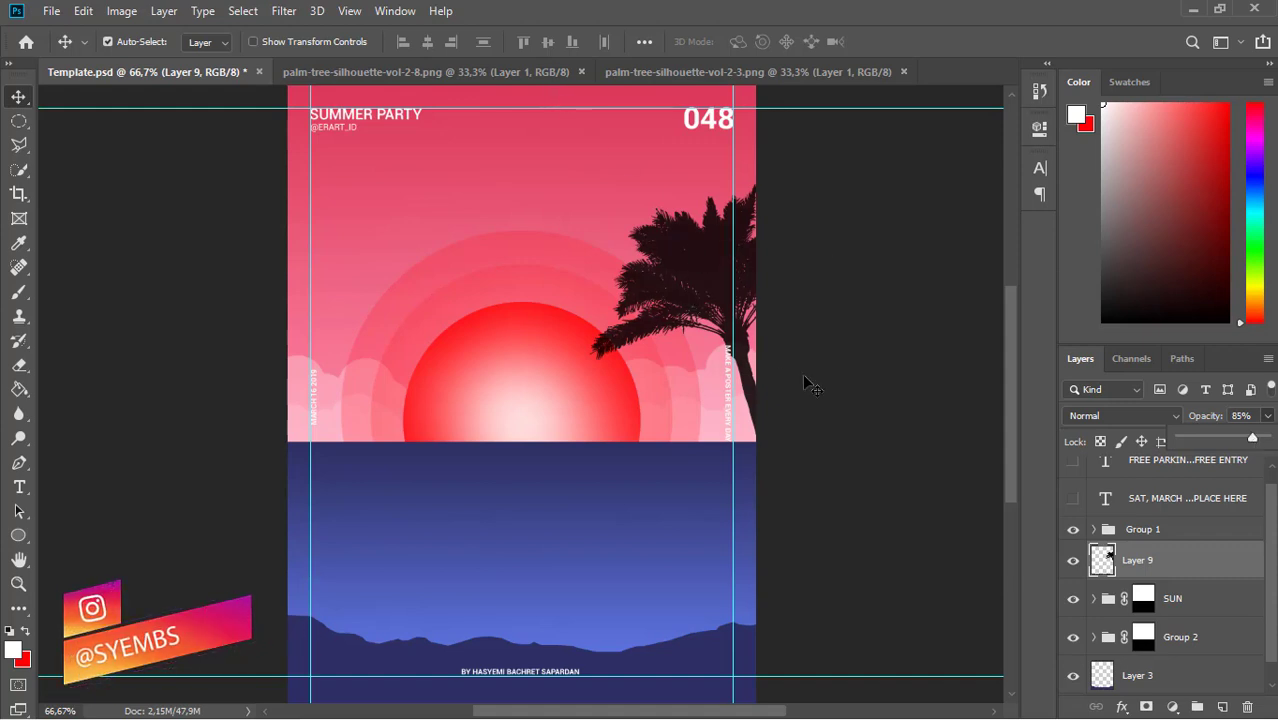
{"action": "key", "text": "Up"}
{"action": "key", "text": "Up"}
{"action": "key", "text": "Up"}
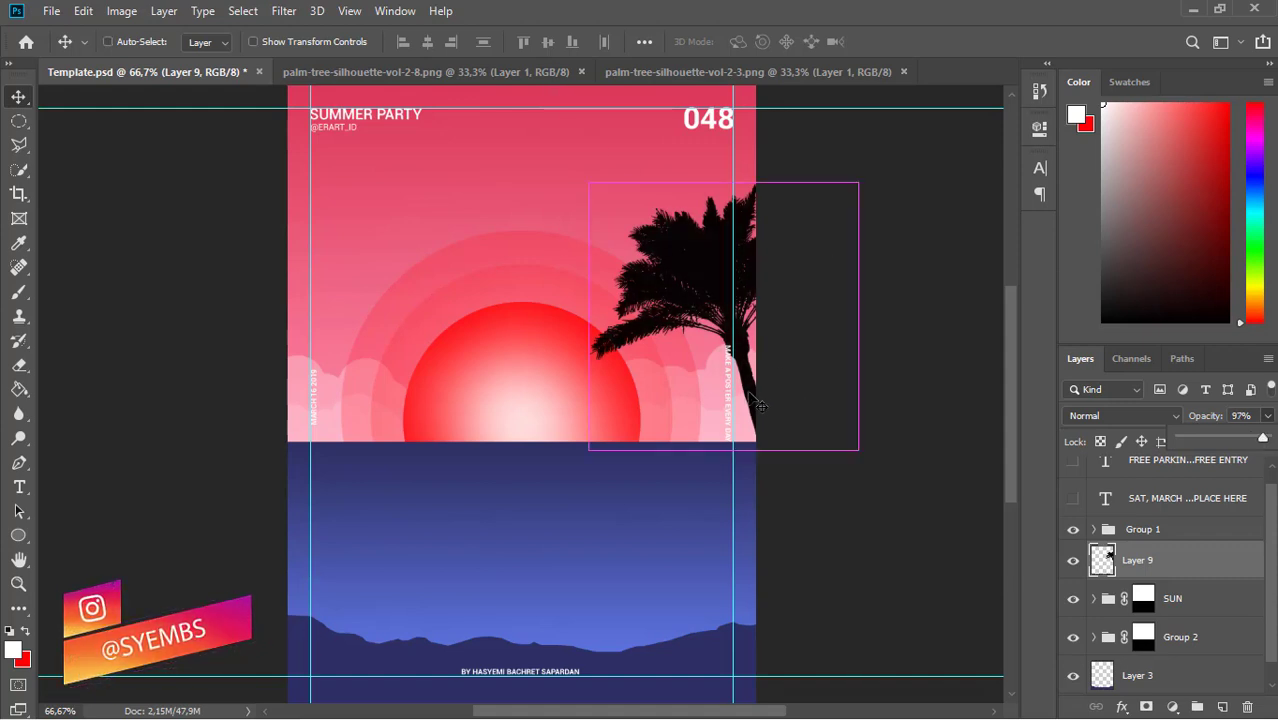
{"action": "left_click_drag", "start_coordinate": [760, 405], "coordinate": [778, 390]}
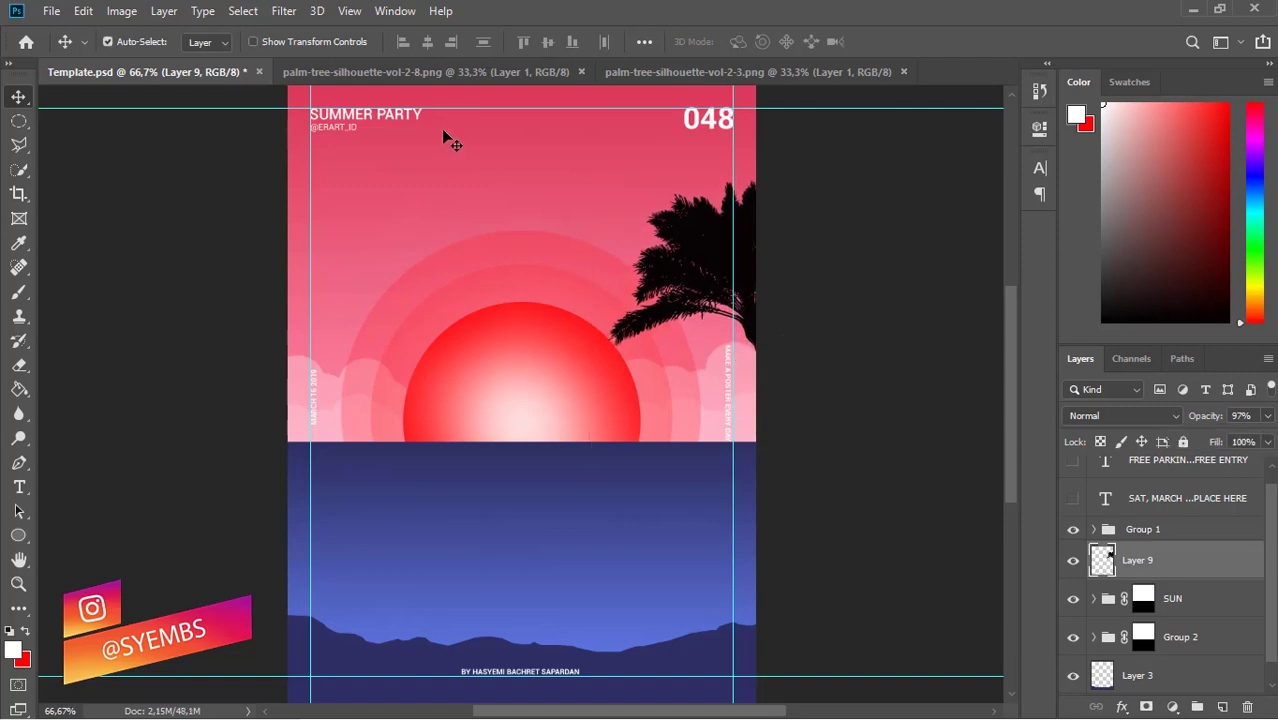
Copy the palm from palm-tree-silhouette-vol-2-8.png into the poster as a new layer.
{"action": "left_click", "coordinate": [511, 72]}
{"action": "right_click", "coordinate": [511, 72]}
{"action": "left_click", "coordinate": [556, 146]}
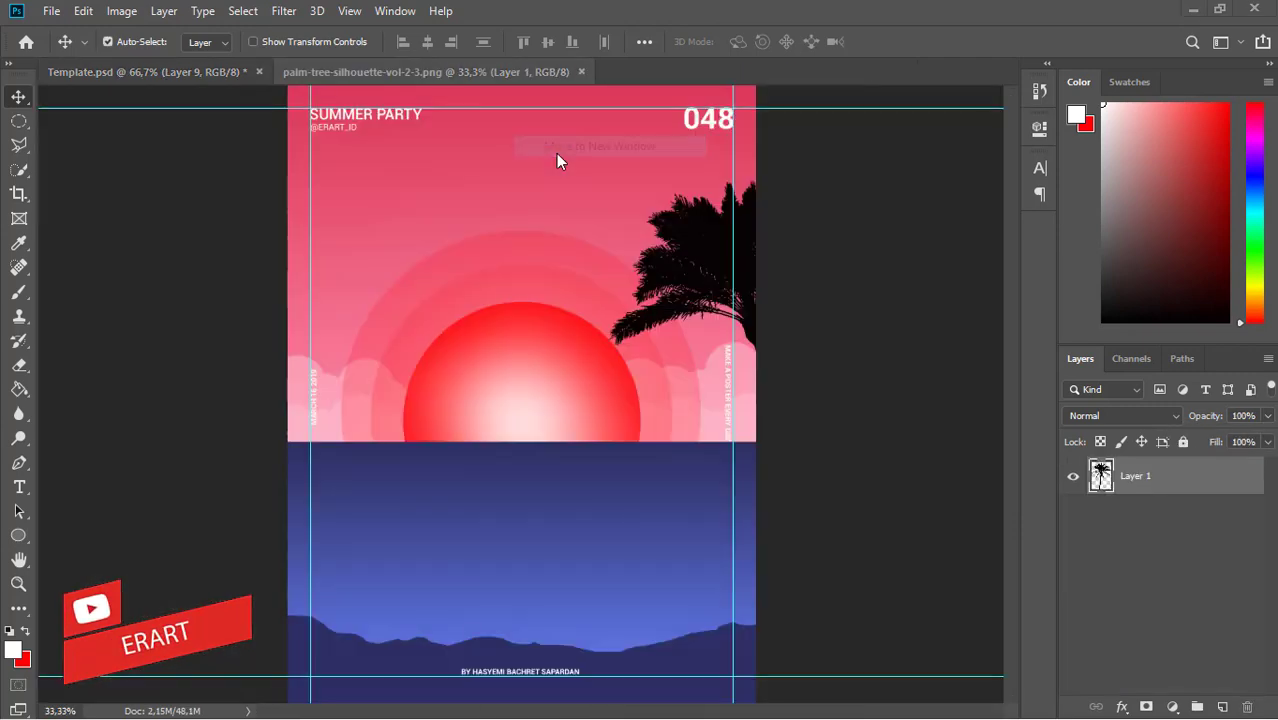
{"action": "left_click_drag", "start_coordinate": [205, 282], "coordinate": [534, 248]}
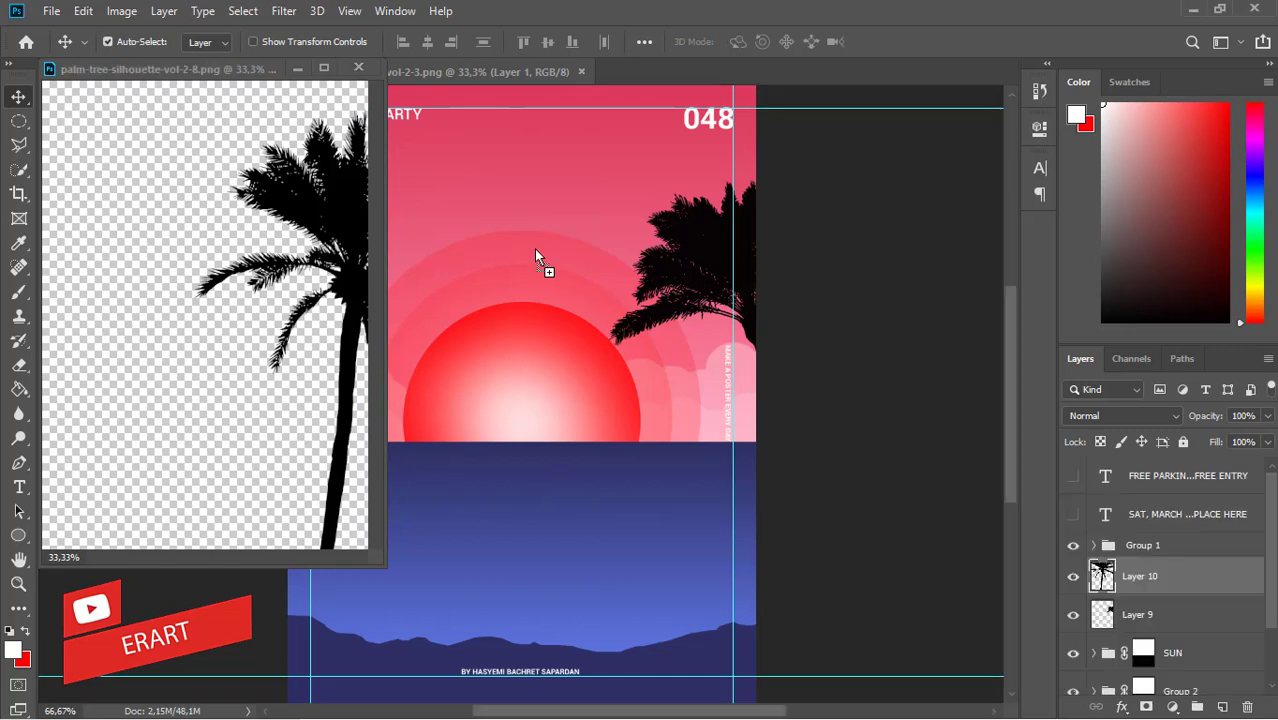
{"action": "mouse_move", "coordinate": [146, 69]}
{"action": "left_mouse_down"}
{"action": "mouse_move", "coordinate": [647, 73]}
{"action": "mouse_move", "coordinate": [172, 87]}
{"action": "left_mouse_up"}
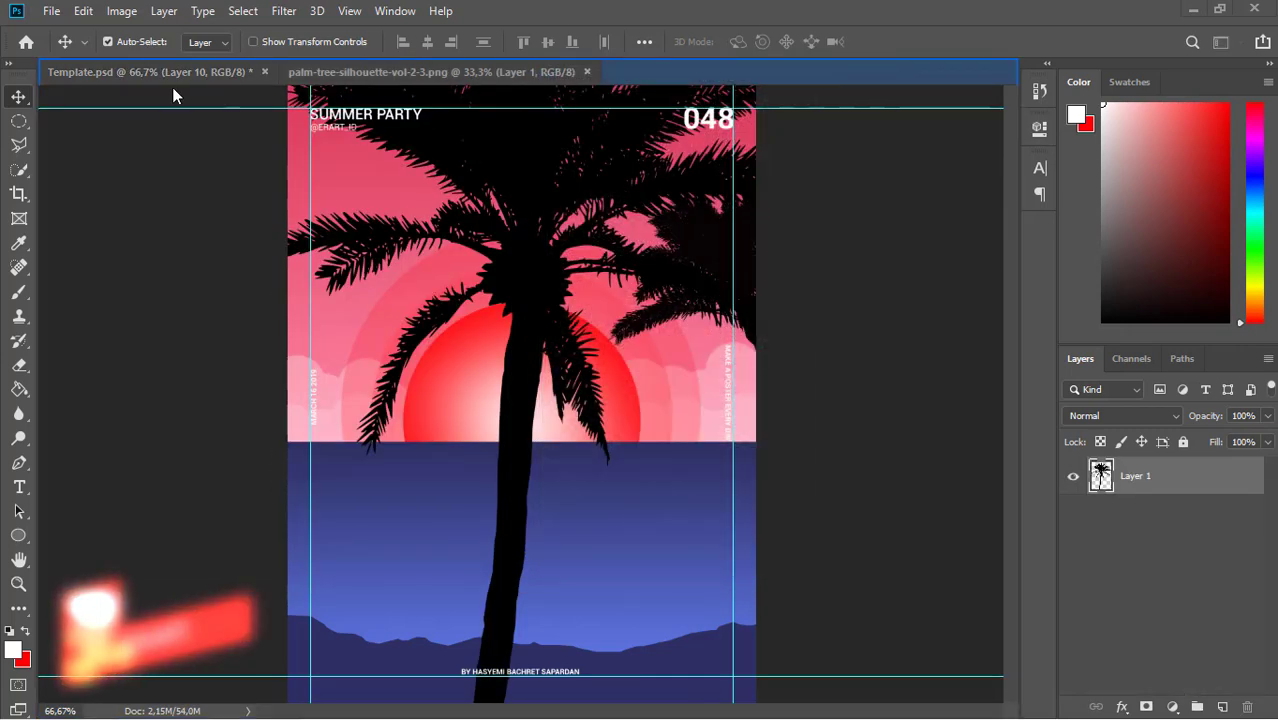
Scale the second palm to about 37%, tilt it 6.6°, and place it at the poster's left edge.
{"action": "key", "text": "ctrl+t"}
{"action": "key", "text": "ctrl+minus"}
{"action": "key", "text": "ctrl+minus"}
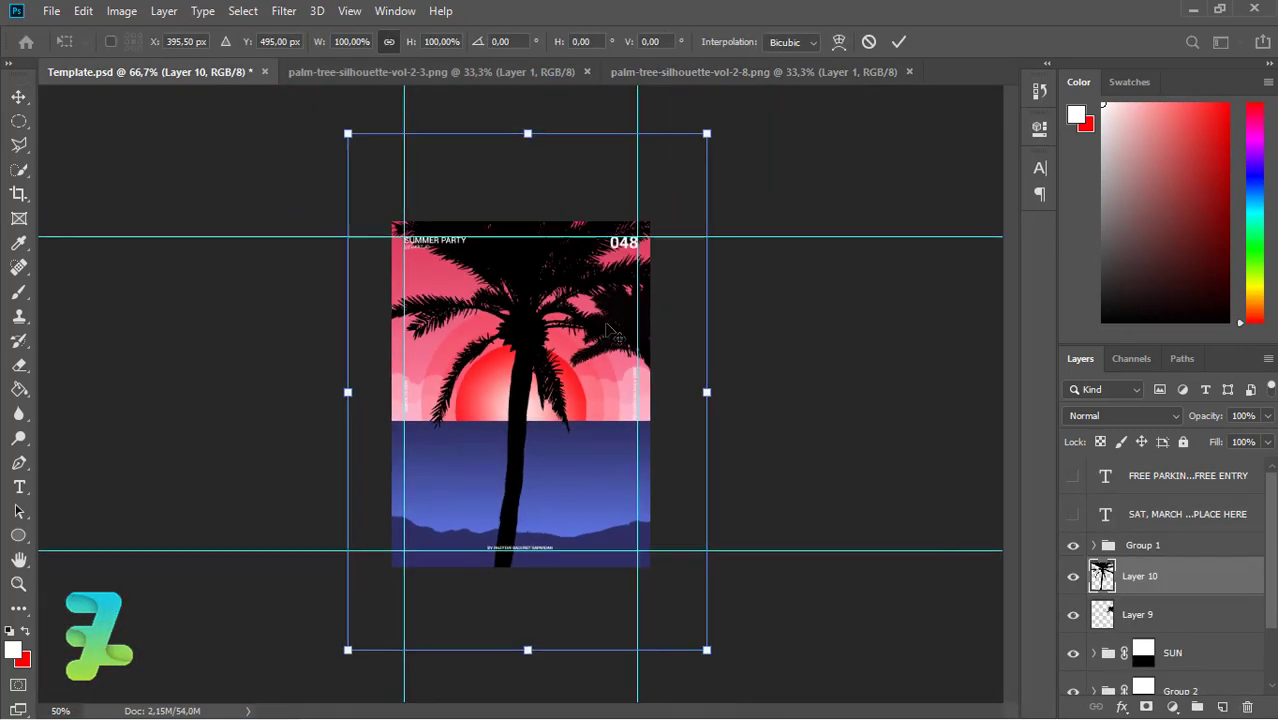
{"action": "left_click_drag", "start_coordinate": [686, 161], "coordinate": [582, 313]}
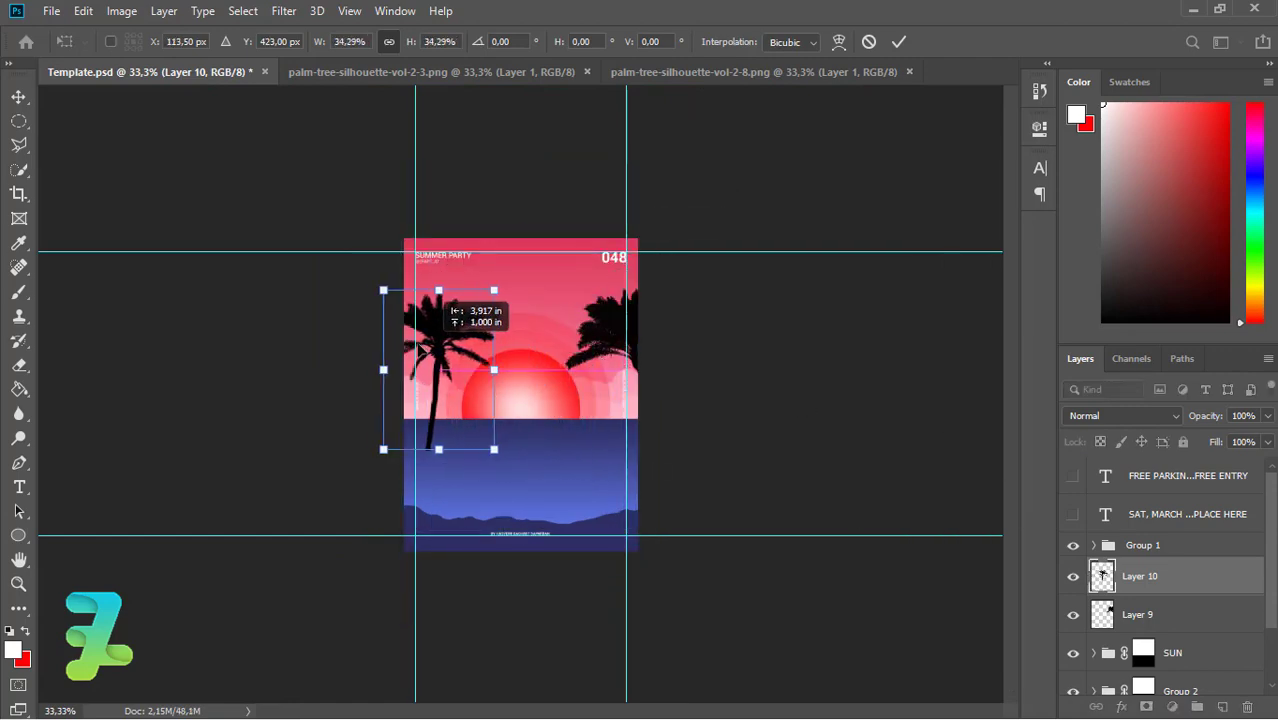
{"action": "left_click_drag", "start_coordinate": [522, 372], "coordinate": [412, 338]}
{"action": "key", "text": "ctrl+plus"}
{"action": "key", "text": "ctrl+plus"}
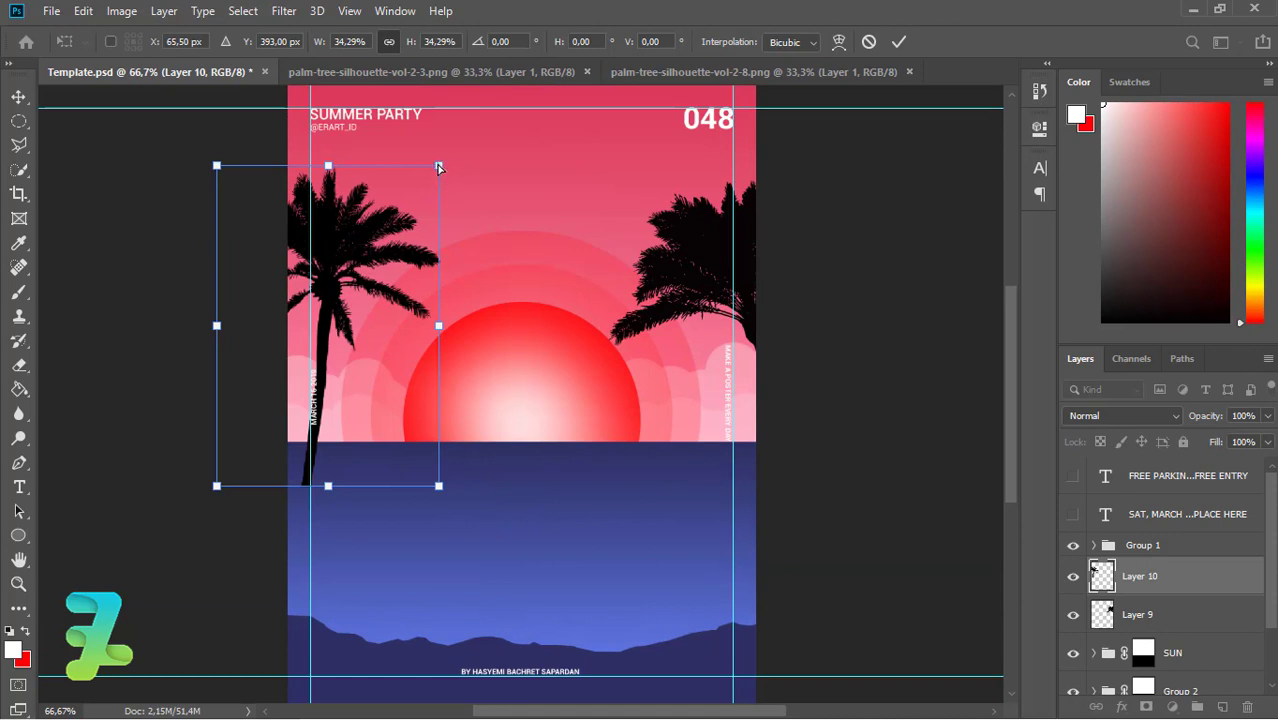
{"action": "mouse_move", "coordinate": [439, 165]}
{"action": "left_mouse_down"}
{"action": "mouse_move", "coordinate": [460, 147]}
{"action": "mouse_move", "coordinate": [480, 163]}
{"action": "left_mouse_up"}
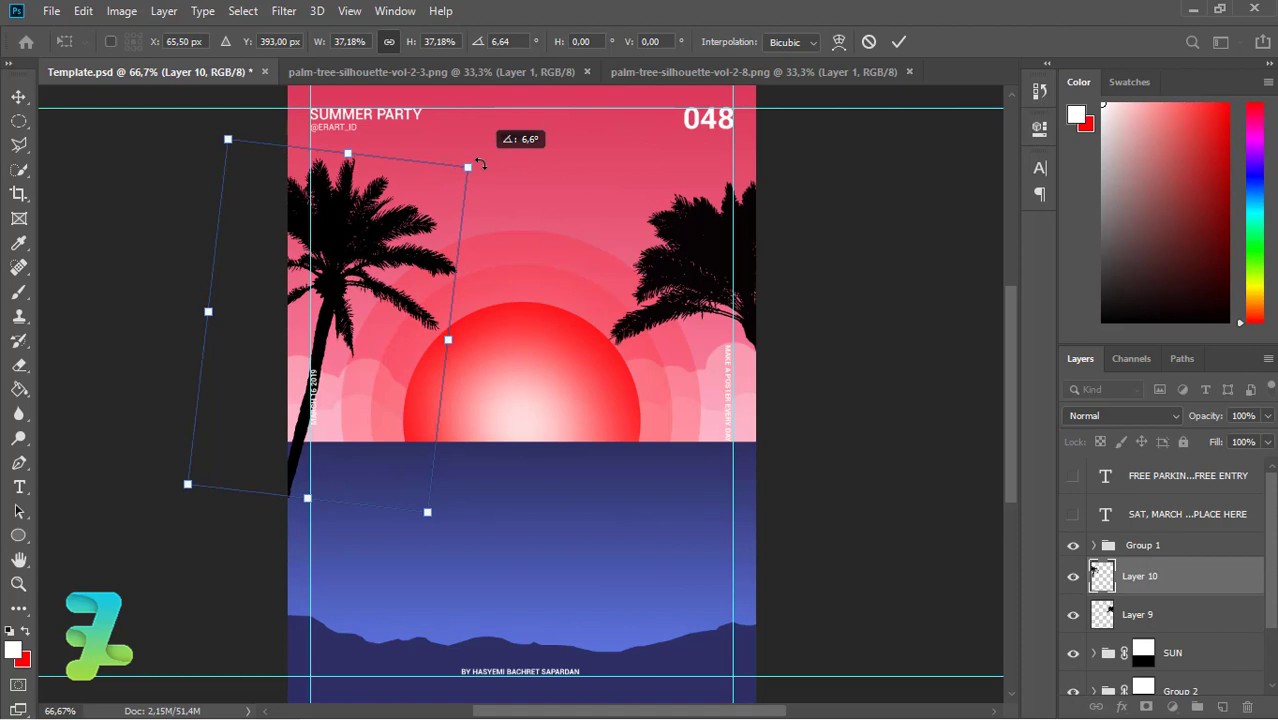
{"action": "mouse_move", "coordinate": [332, 228]}
{"action": "left_mouse_down"}
{"action": "mouse_move", "coordinate": [351, 264]}
{"action": "mouse_move", "coordinate": [317, 263]}
{"action": "left_mouse_up"}
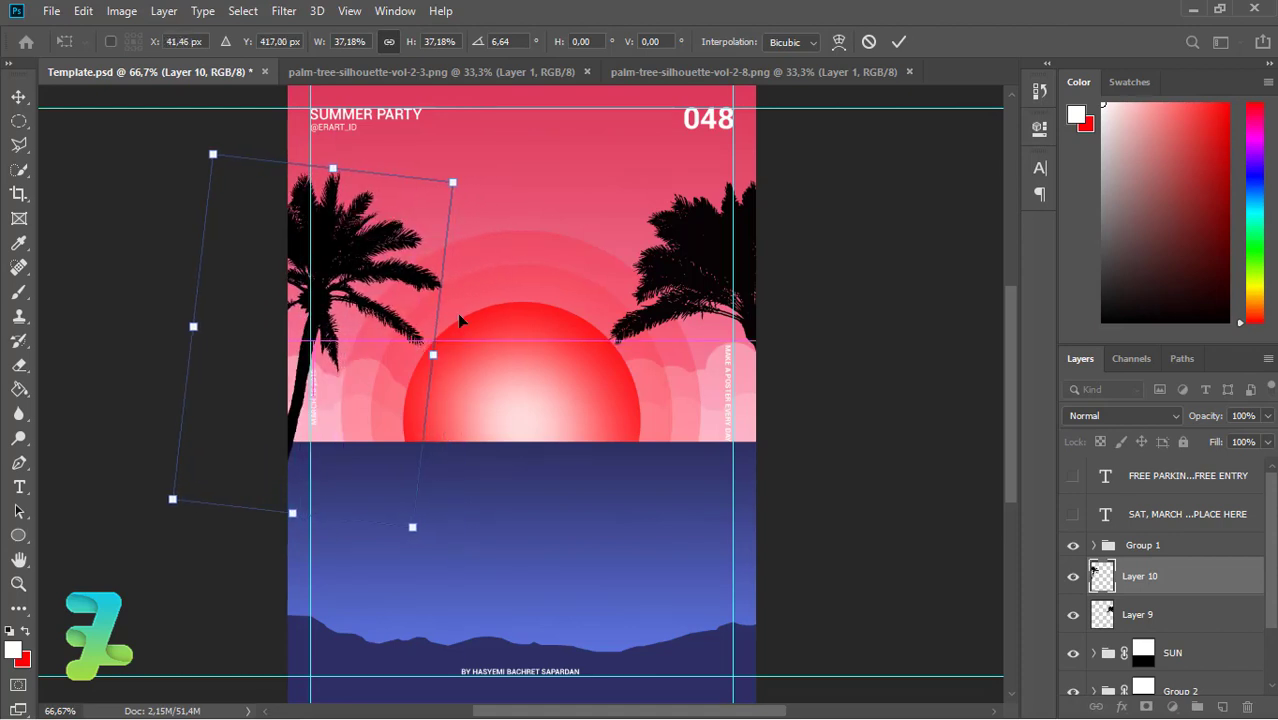
{"action": "left_click", "coordinate": [19, 97]}
Make a rectangular selection below the left palm's trunk.
{"action": "left_click", "coordinate": [19, 121]}
{"action": "left_click", "coordinate": [66, 123]}
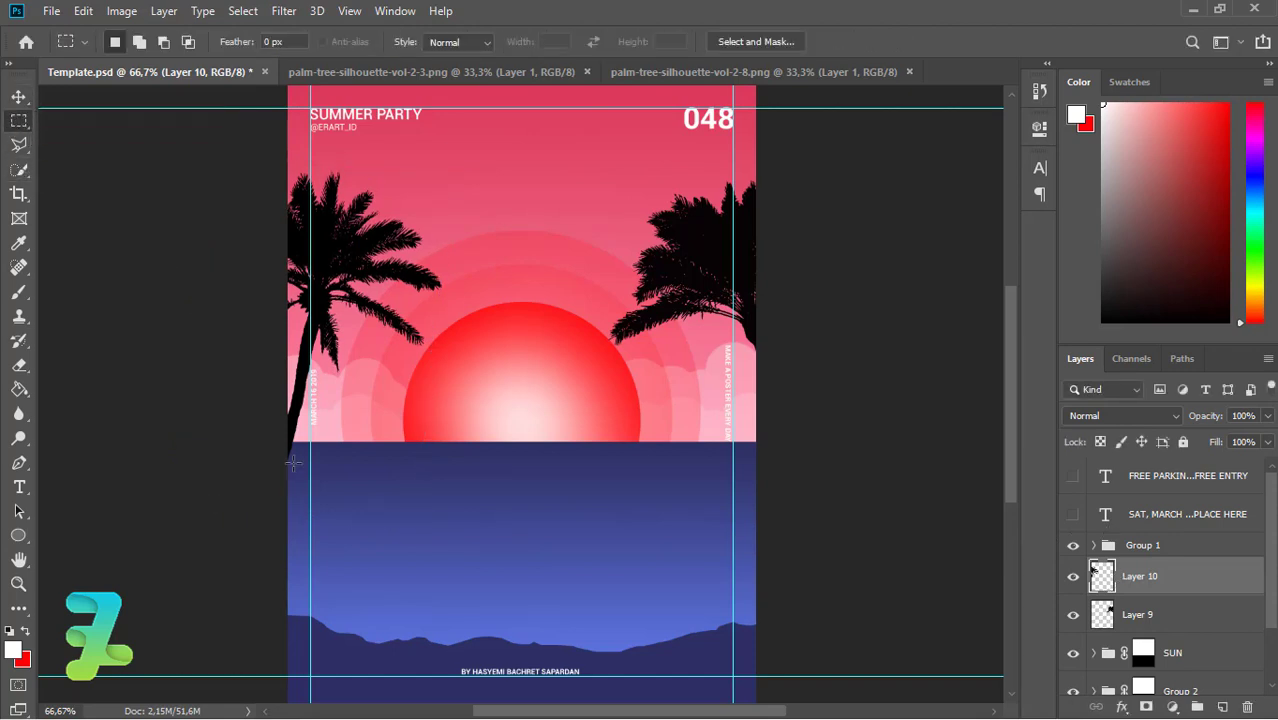
{"action": "left_click_drag", "start_coordinate": [302, 438], "coordinate": [231, 491]}
Group Layer 10 and Layer 9 into a new group named Palm.
{"action": "scroll", "coordinate": [1225, 630], "scroll_direction": "down", "scroll_amount": 2}
{"action": "left_click", "coordinate": [1091, 685]}
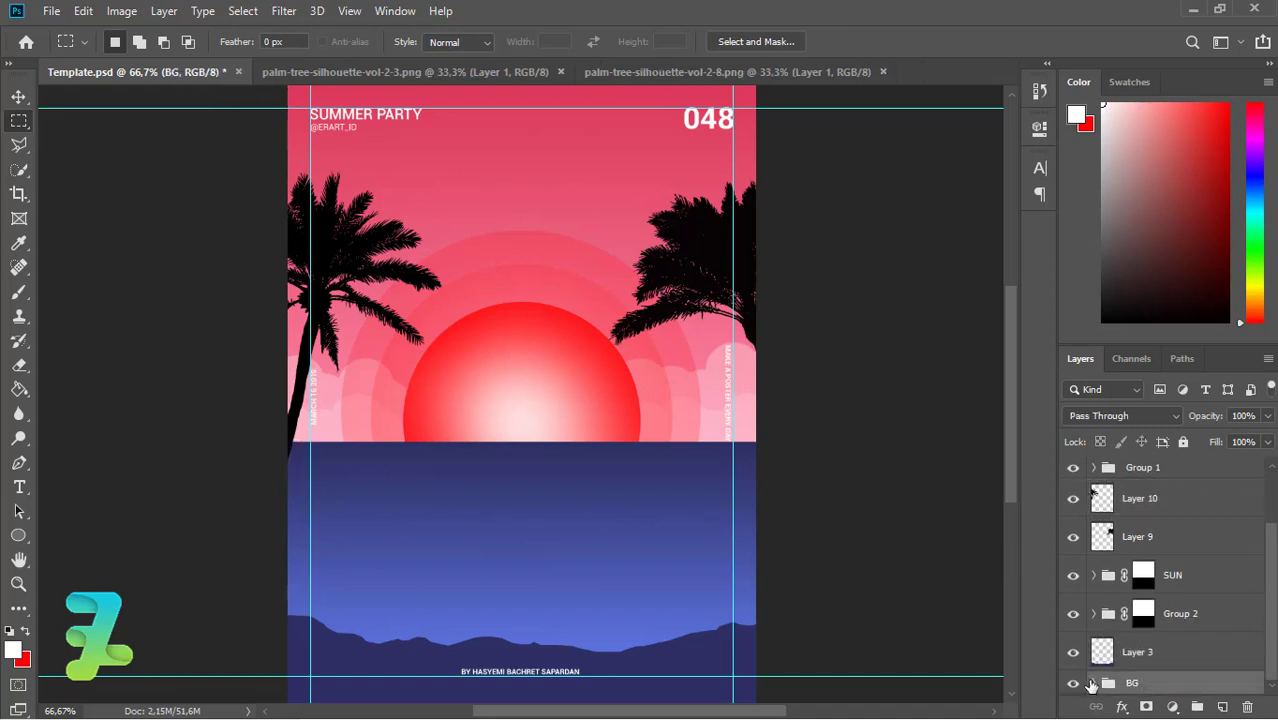
{"action": "left_click", "coordinate": [1094, 684]}
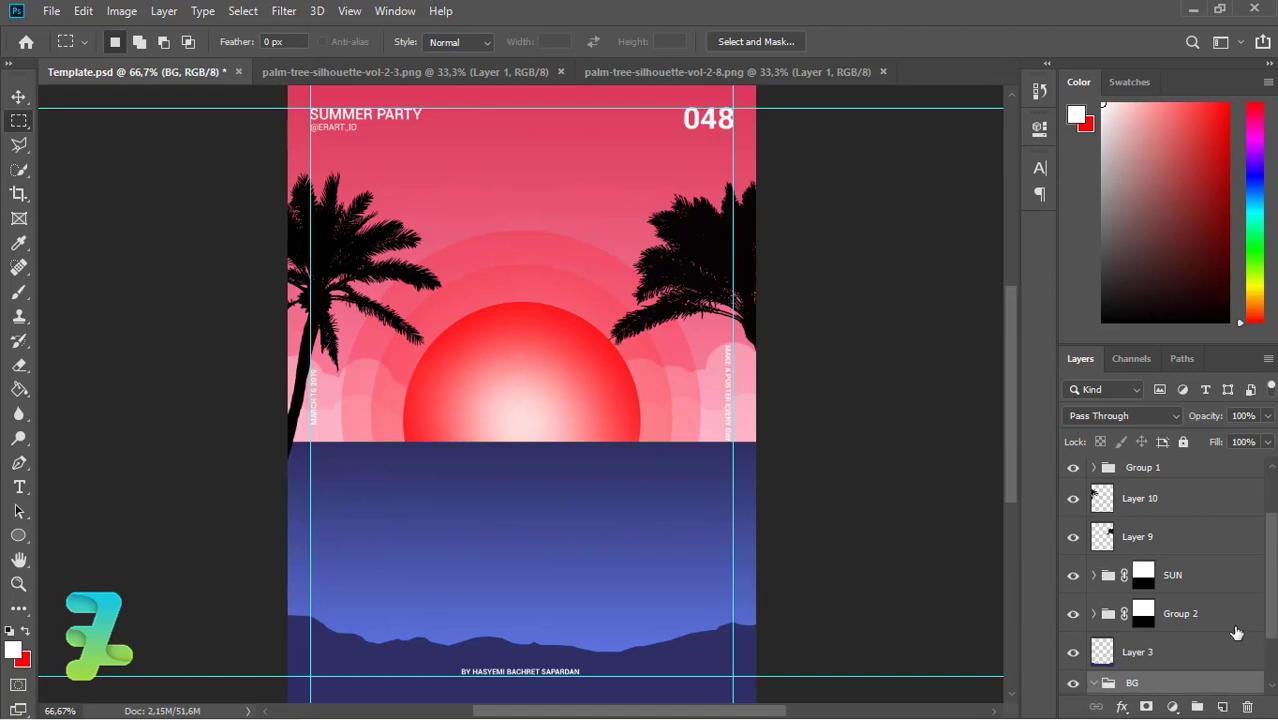
{"action": "scroll", "coordinate": [1235, 633], "scroll_direction": "down", "scroll_amount": 2}
{"action": "left_click", "coordinate": [1120, 648], "text": "ctrl"}
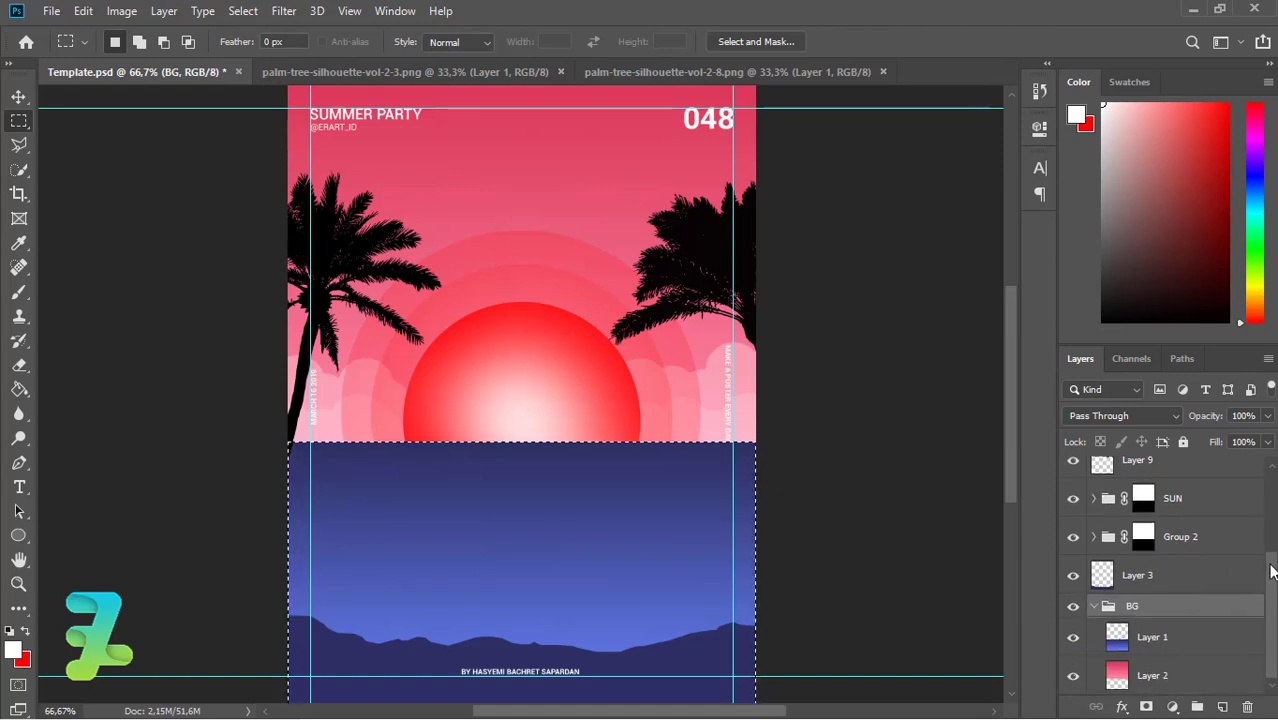
{"action": "scroll", "coordinate": [1188, 580], "scroll_direction": "up", "scroll_amount": 2}
{"action": "left_click", "coordinate": [1102, 515]}
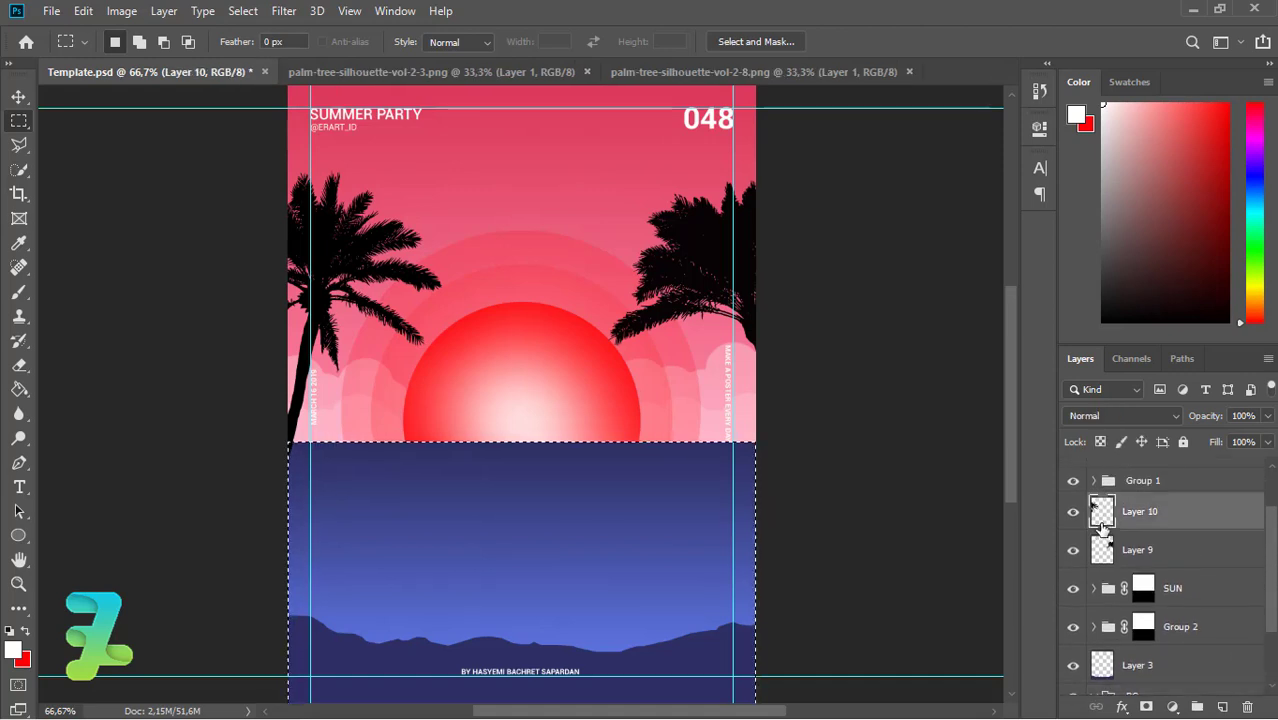
{"action": "scroll", "coordinate": [1195, 545], "scroll_direction": "down", "scroll_amount": 1}
{"action": "left_click", "coordinate": [1210, 537], "text": "shift"}
{"action": "key", "text": "ctrl+g"}
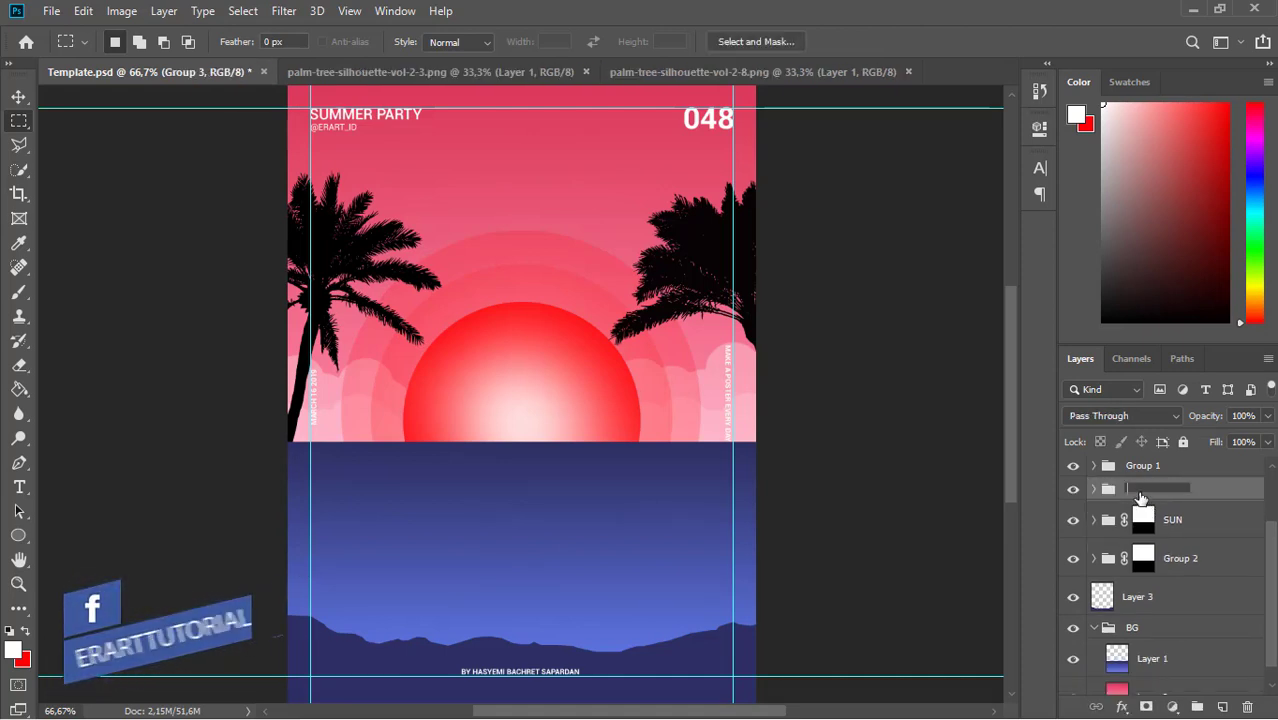
{"action": "type", "text": "Pa"}
{"action": "key", "text": "Return"}
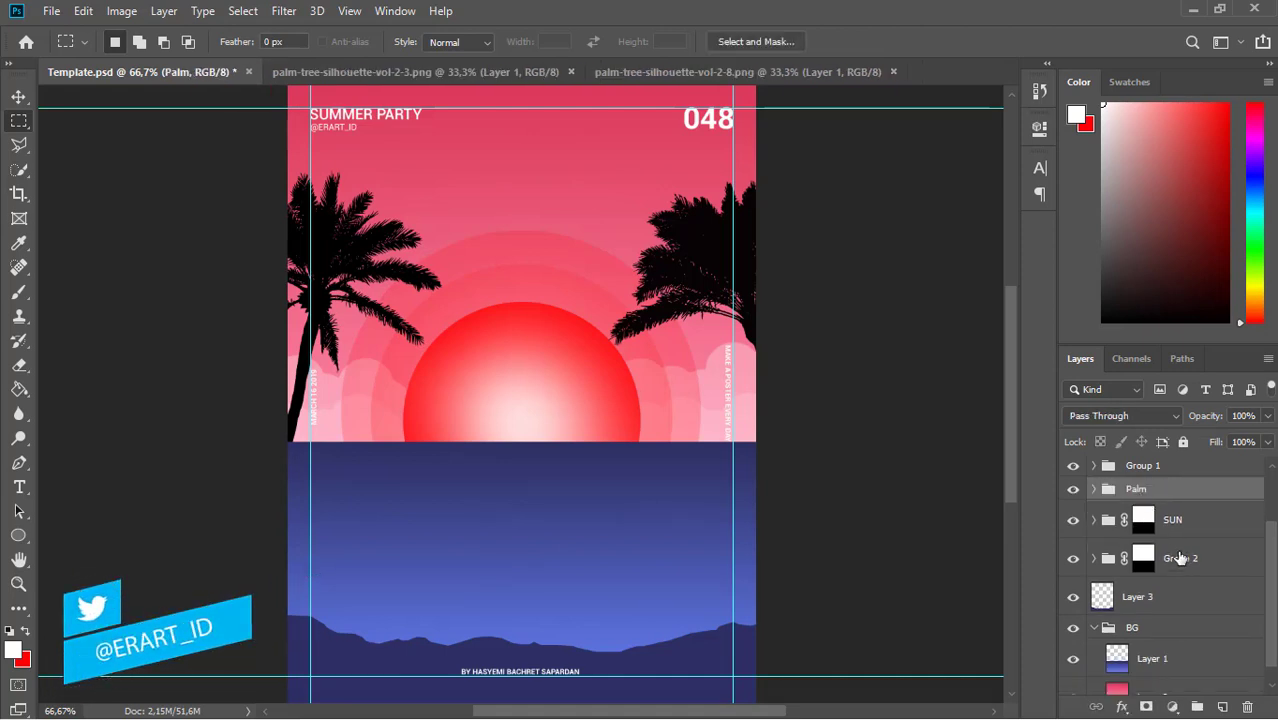
Rename Group 2 to Cloud and add an empty layer above the Palm group.
{"action": "double_click", "coordinate": [1180, 560]}
{"action": "type", "text": "Cloud"}
{"action": "key", "text": "Return"}
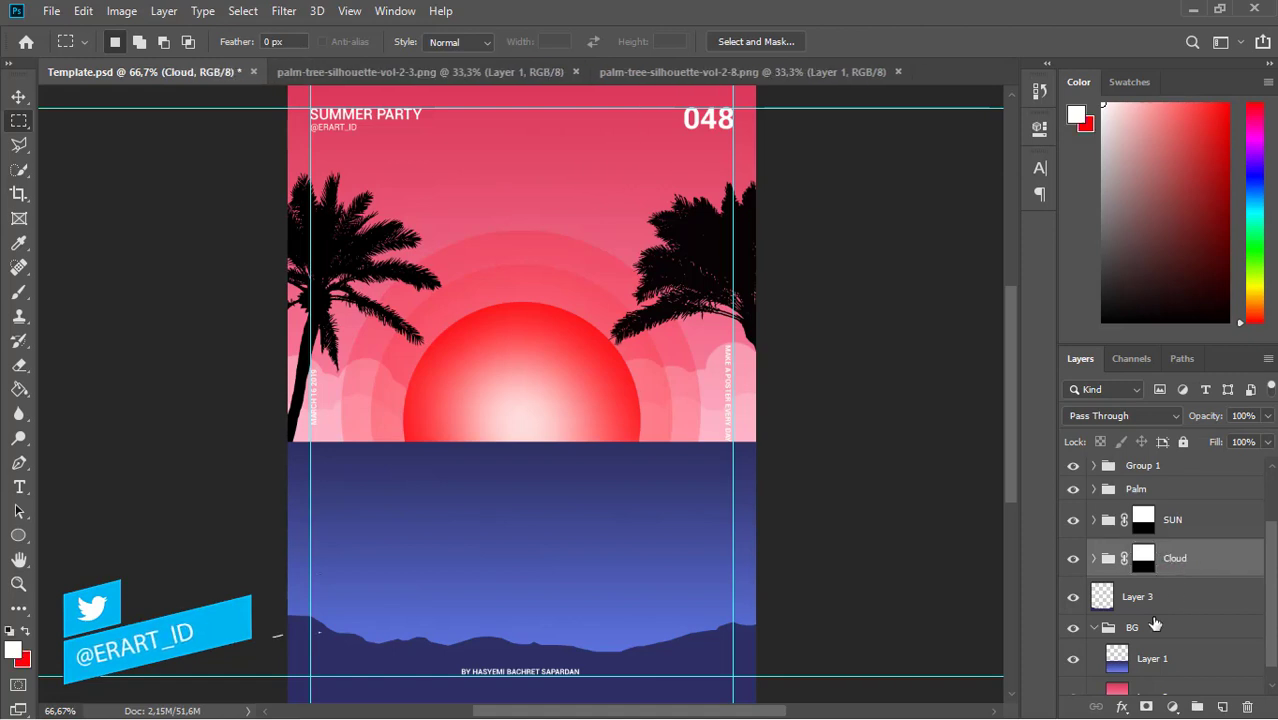
{"action": "left_click", "coordinate": [1094, 627]}
{"action": "left_click", "coordinate": [1114, 550]}
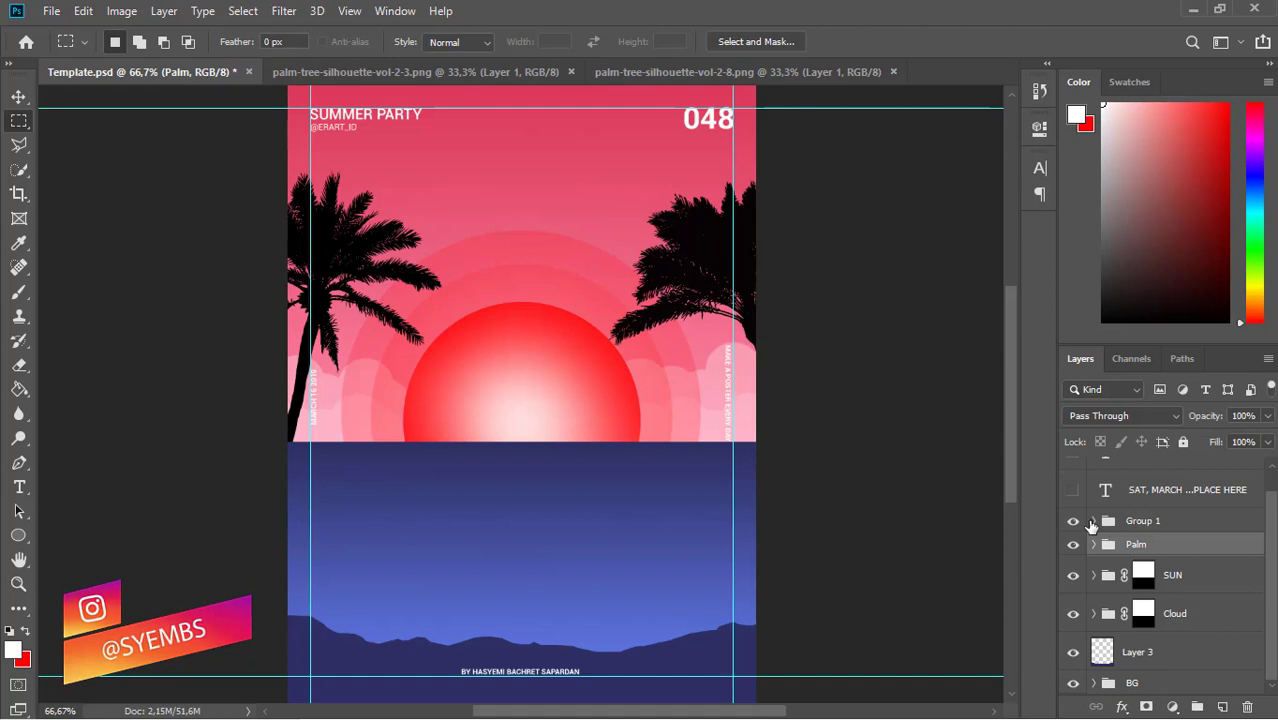
{"action": "left_click", "coordinate": [1220, 708]}
With the Lasso Tool at 100% zoom, outline a cloud in the upper right sky.
{"action": "right_click", "coordinate": [19, 145]}
{"action": "left_click", "coordinate": [63, 141]}
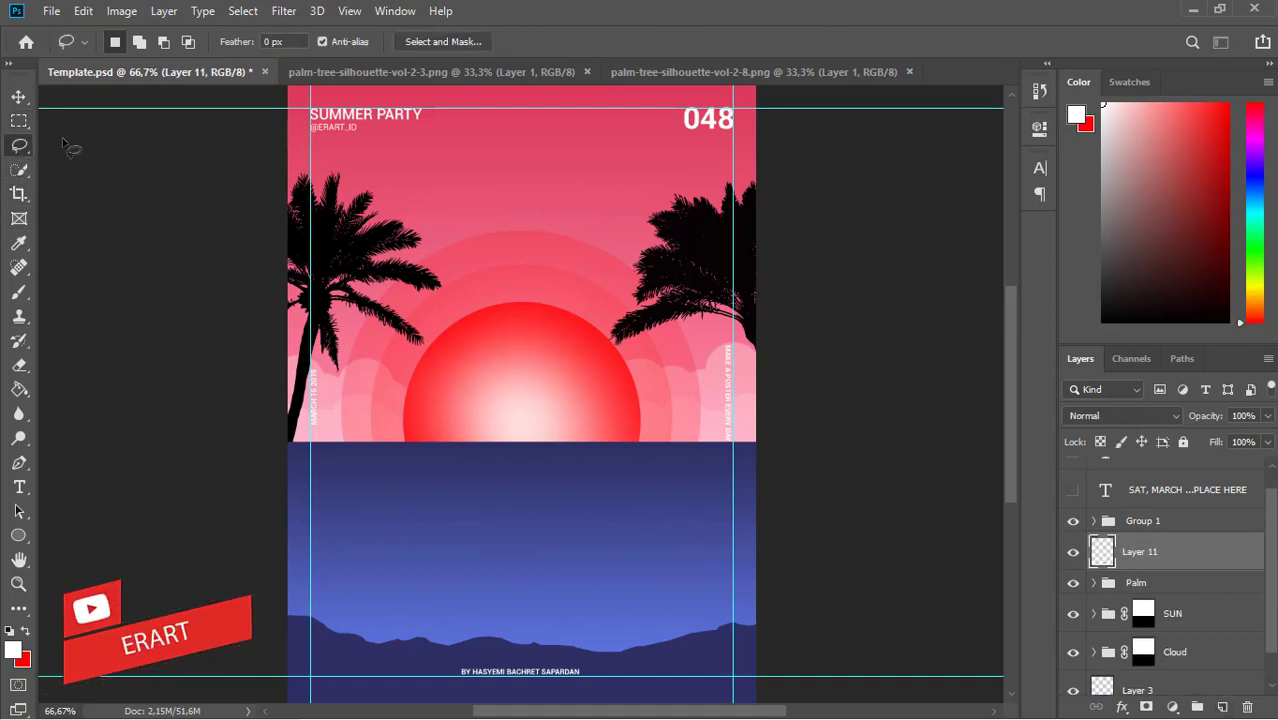
{"action": "key", "text": "ctrl+plus"}
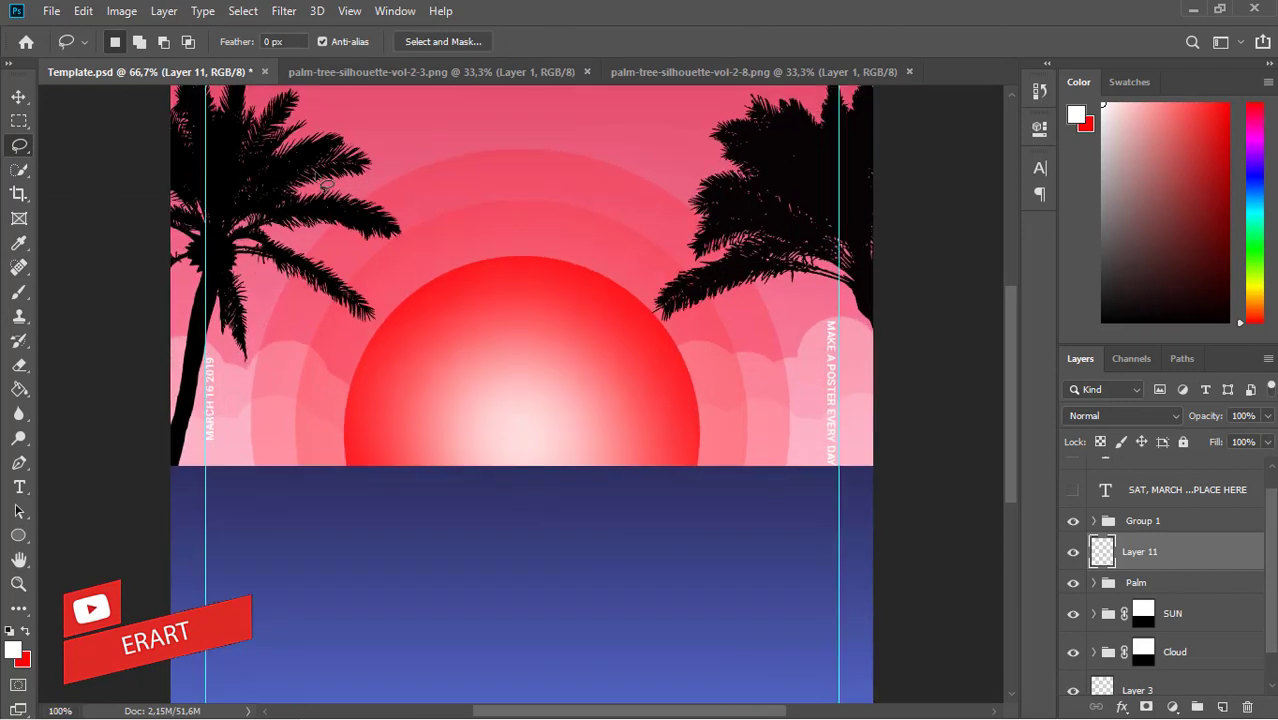
{"action": "left_click_drag", "start_coordinate": [1009, 395], "coordinate": [1010, 347]}
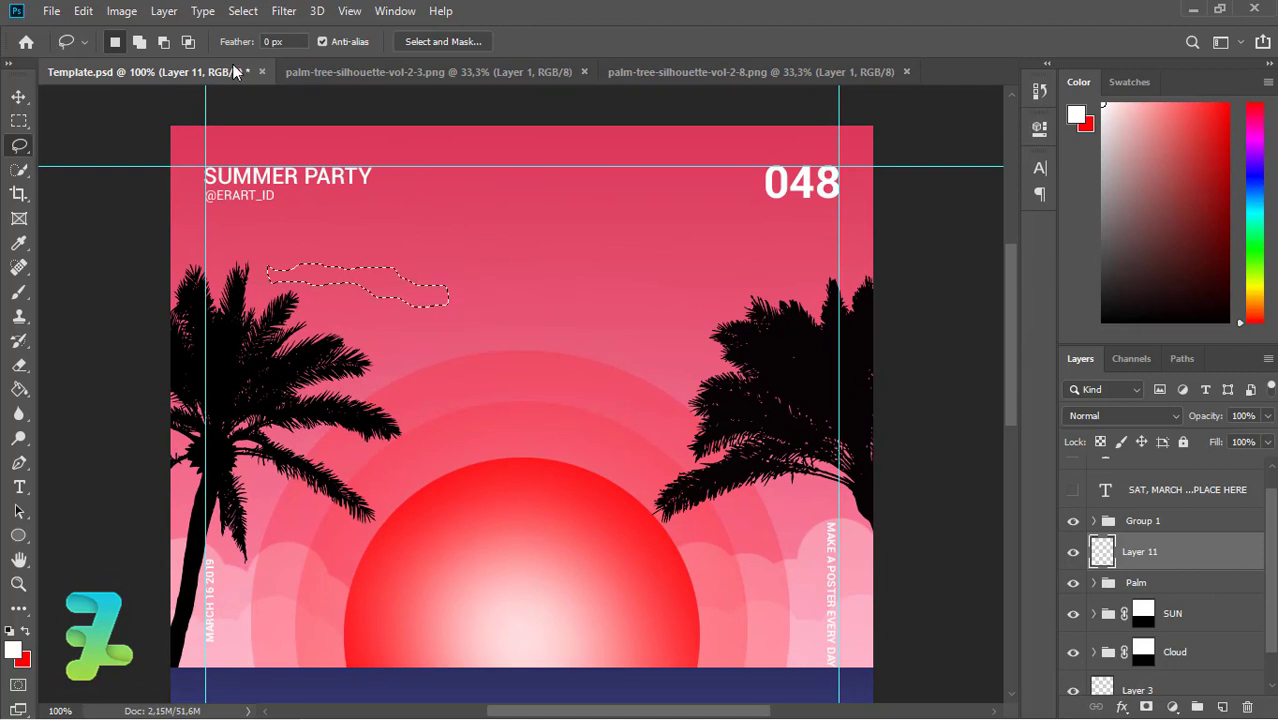
{"action": "key", "text": "shift"}
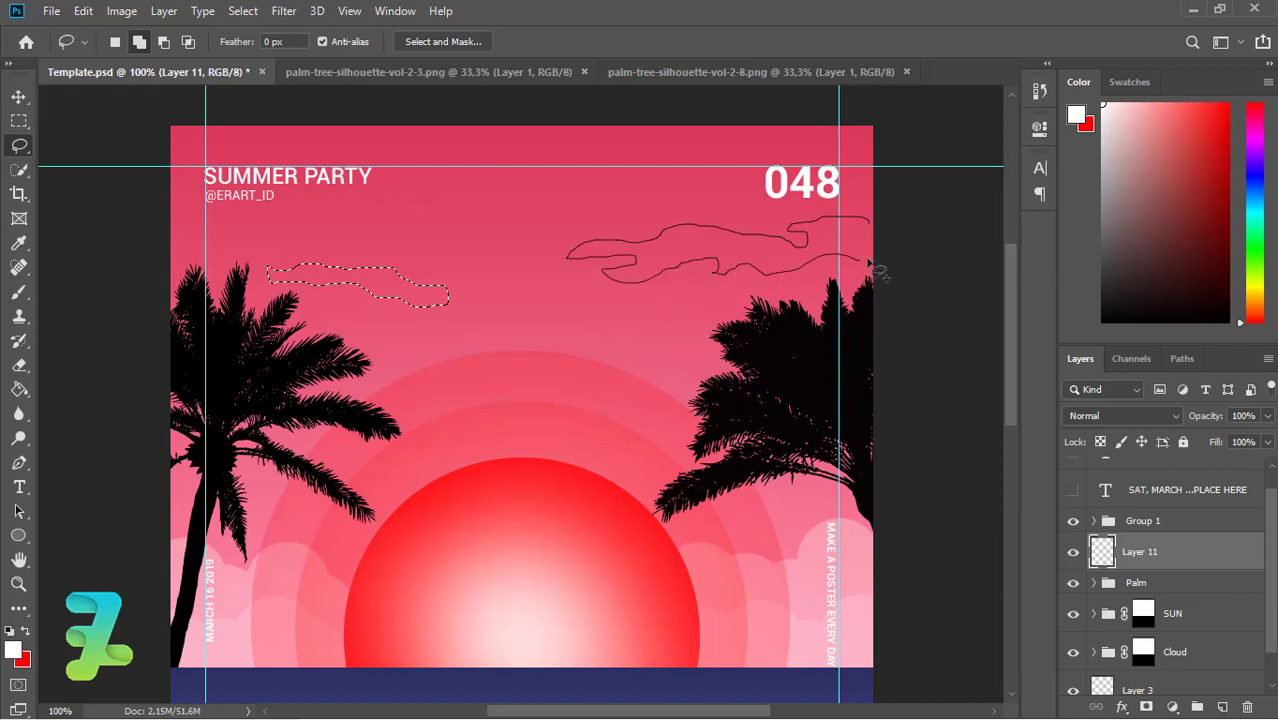
{"action": "left_click_drag", "start_coordinate": [873, 229], "coordinate": [874, 232]}
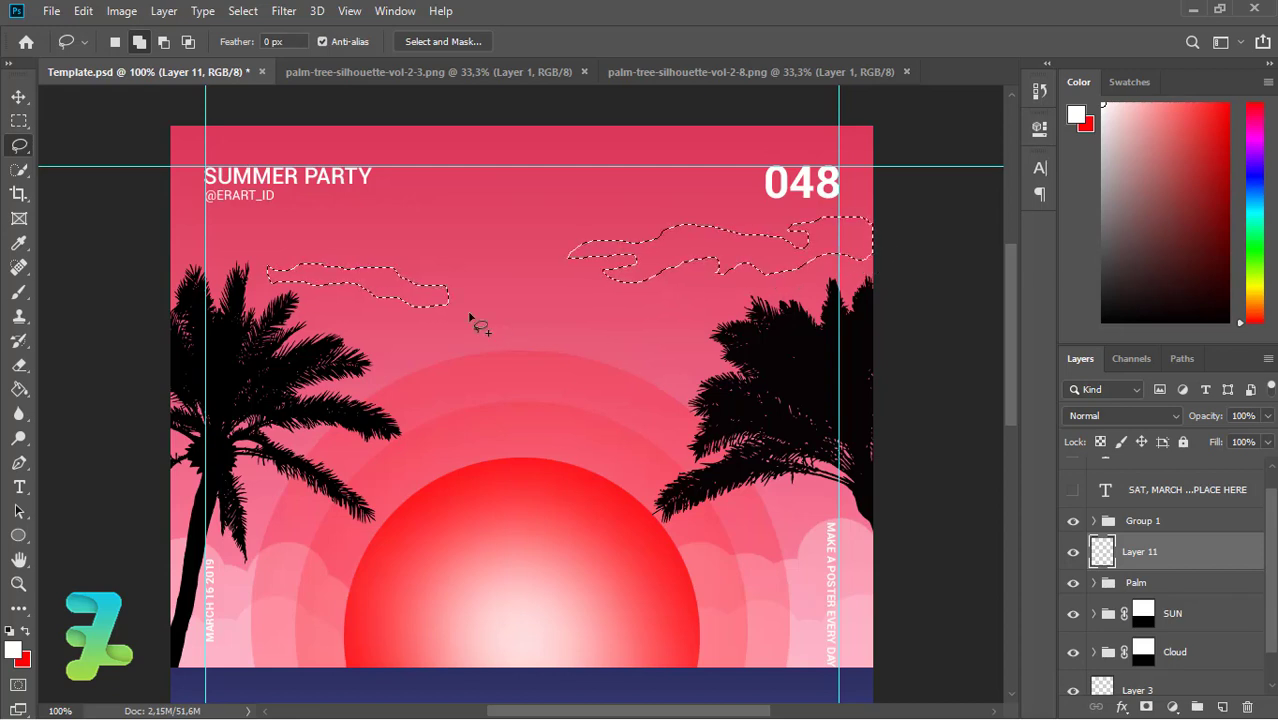
Add cloud outlines near both palms, between them, at the far left, and along the upper left sky.
{"action": "left_click_drag", "start_coordinate": [346, 293], "coordinate": [383, 330]}
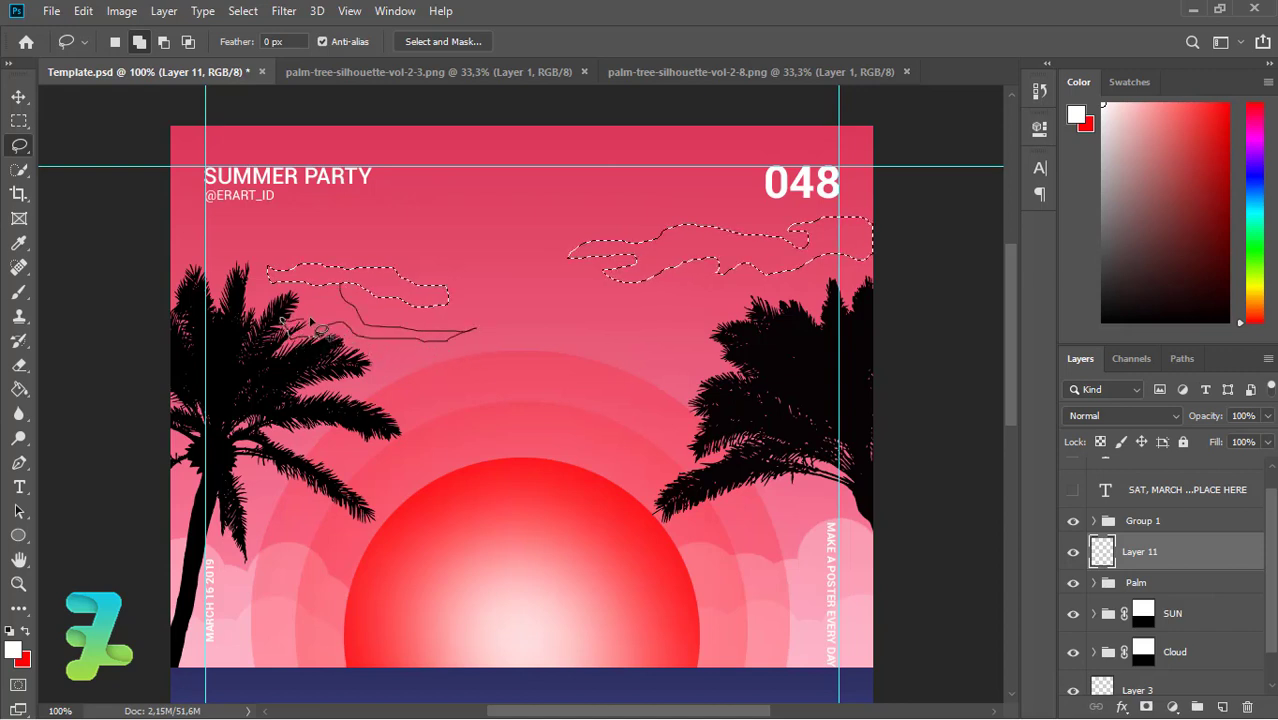
{"action": "left_click_drag", "start_coordinate": [333, 291], "coordinate": [333, 291]}
{"action": "left_click_drag", "start_coordinate": [664, 347], "coordinate": [565, 349]}
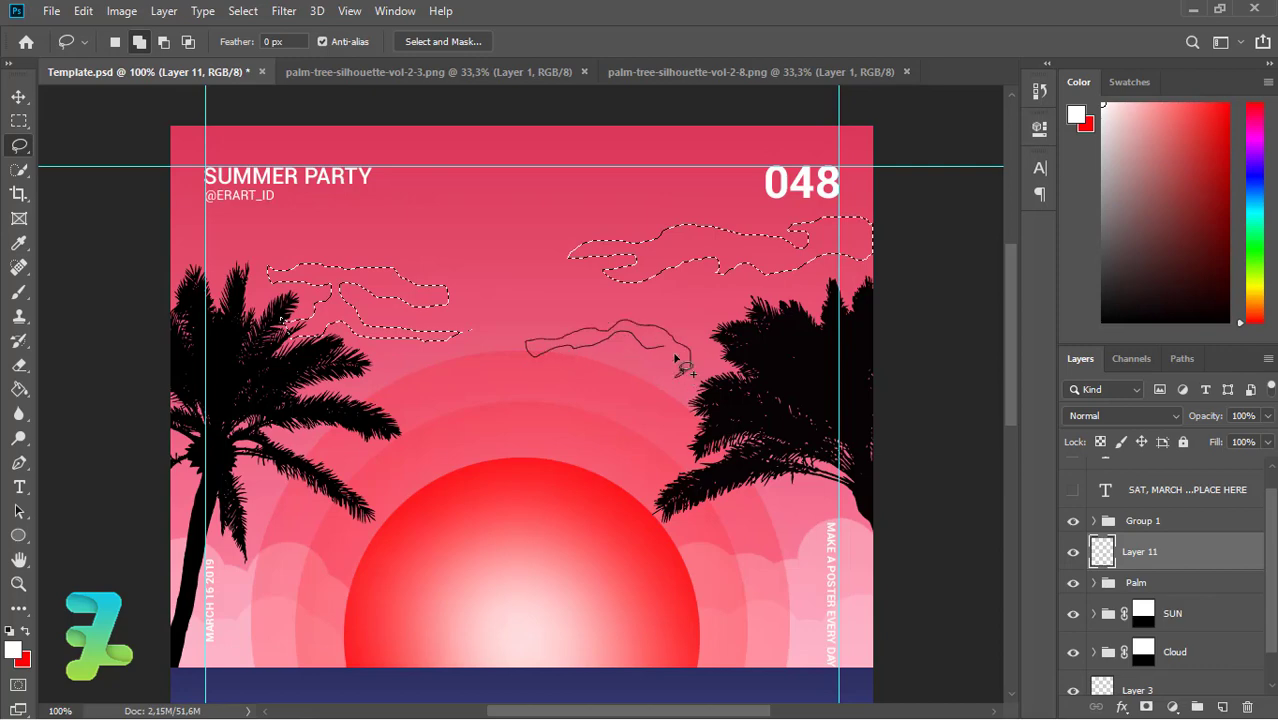
{"action": "left_click_drag", "start_coordinate": [676, 356], "coordinate": [682, 372]}
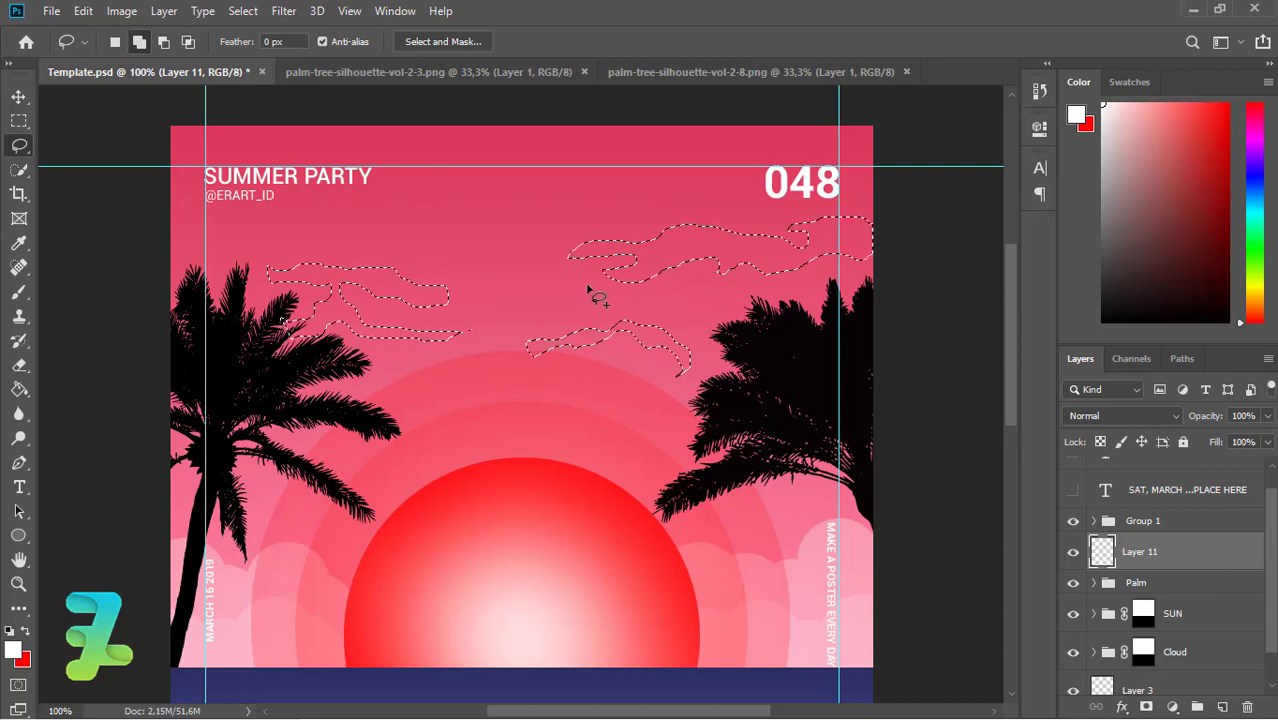
{"action": "left_click_drag", "start_coordinate": [570, 285], "coordinate": [489, 304]}
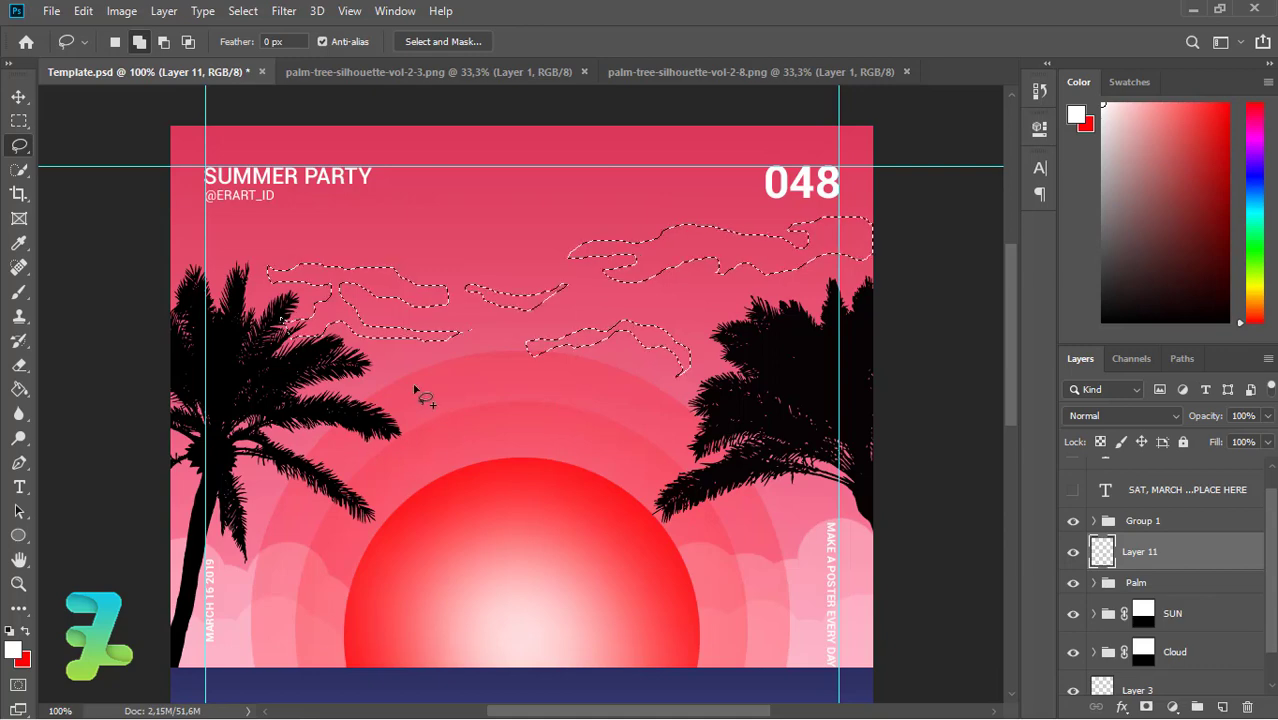
{"action": "left_click_drag", "start_coordinate": [175, 229], "coordinate": [243, 237]}
{"action": "left_click_drag", "start_coordinate": [296, 252], "coordinate": [455, 271]}
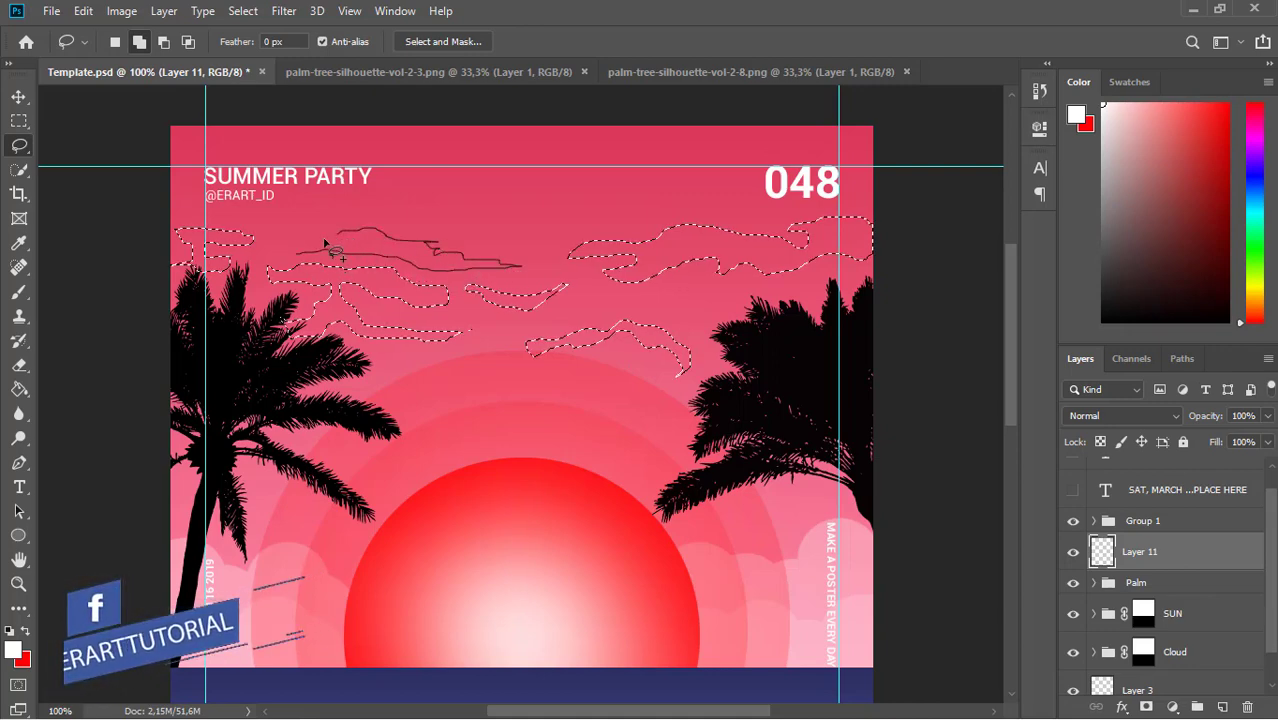
{"action": "left_click_drag", "start_coordinate": [386, 238], "coordinate": [282, 250]}
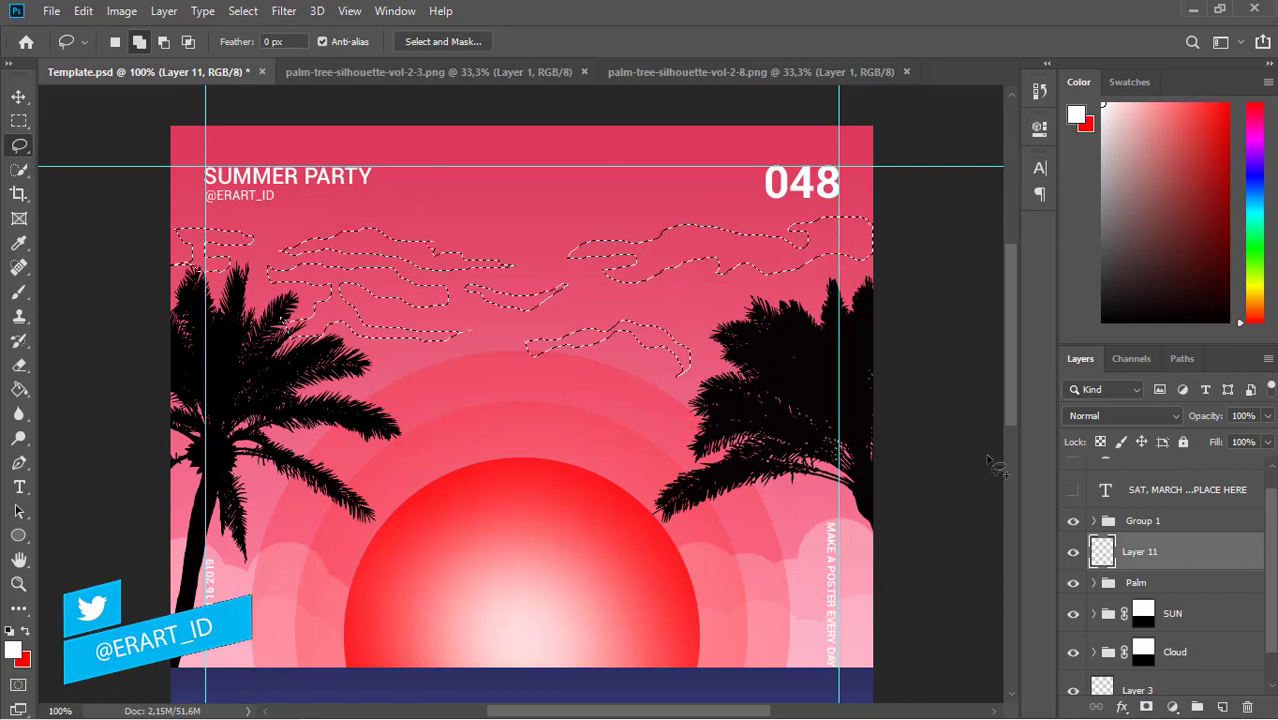
Paint white into the cloud selection with the Brush at 40% flow.
{"action": "left_click", "coordinate": [20, 295]}
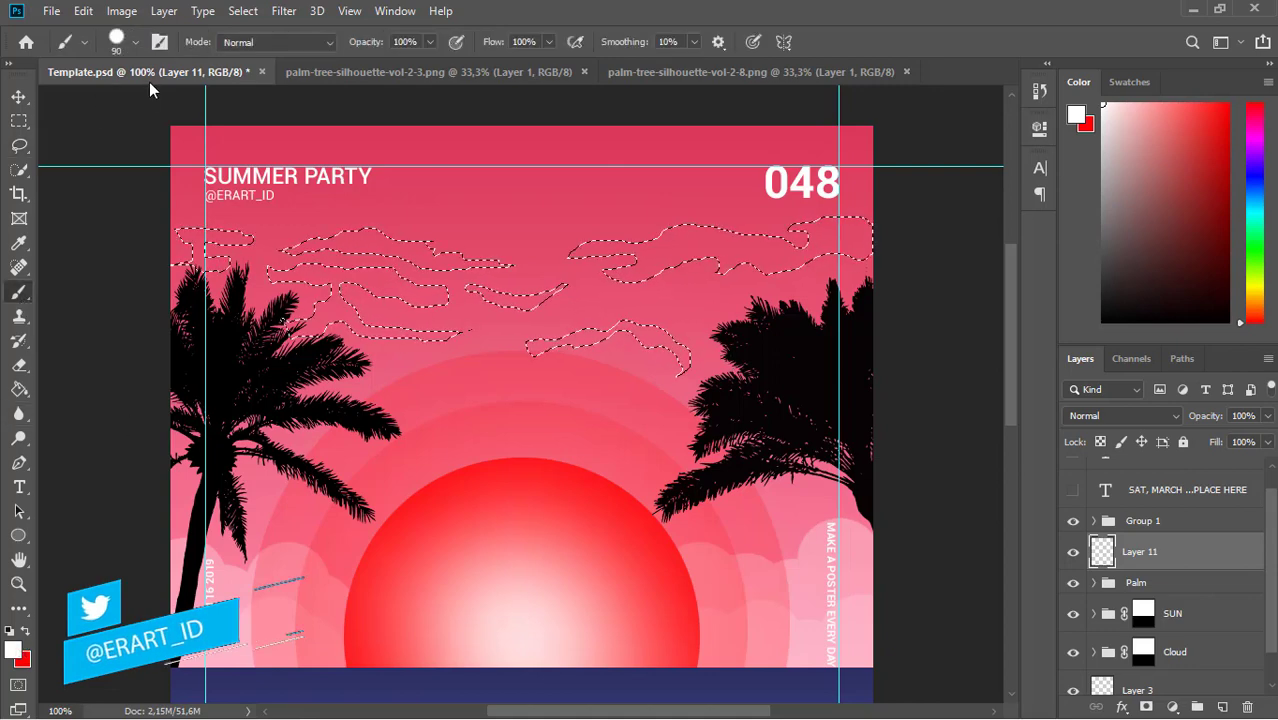
{"action": "left_click", "coordinate": [548, 41]}
{"action": "left_click_drag", "start_coordinate": [553, 62], "coordinate": [497, 64]}
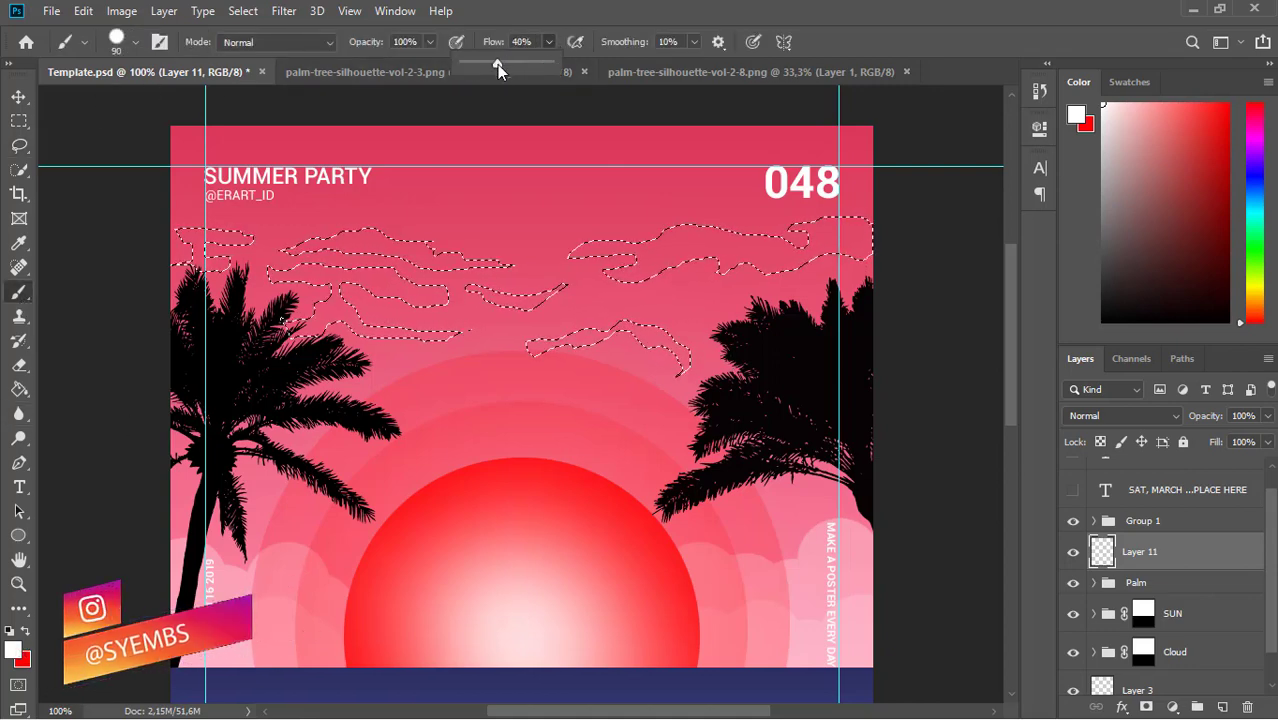
{"action": "mouse_move", "coordinate": [440, 265]}
{"action": "left_mouse_down"}
{"action": "mouse_move", "coordinate": [328, 262]}
{"action": "mouse_move", "coordinate": [342, 285]}
{"action": "mouse_move", "coordinate": [220, 258]}
{"action": "left_mouse_up"}
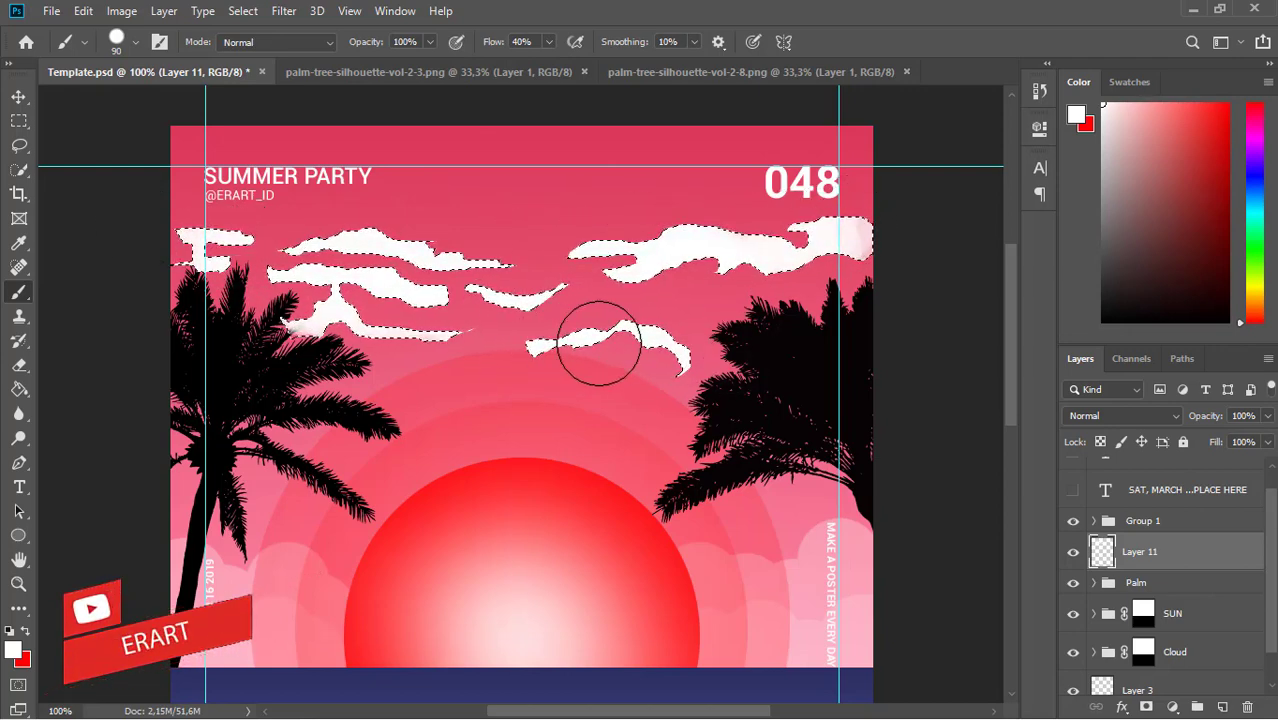
Set Layer 11 to Soft Light at 10% opacity and move it below the Cloud group.
{"action": "left_click", "coordinate": [1120, 416]}
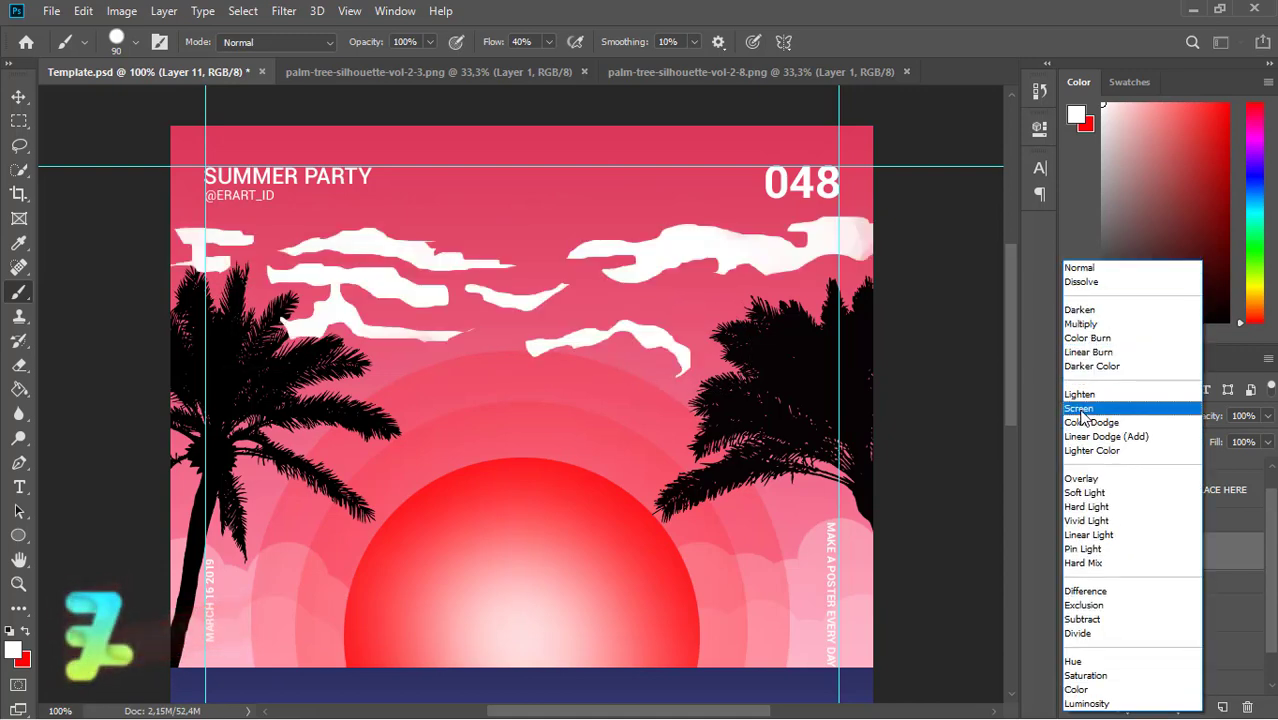
{"action": "left_click", "coordinate": [1085, 492]}
{"action": "left_click", "coordinate": [1267, 416]}
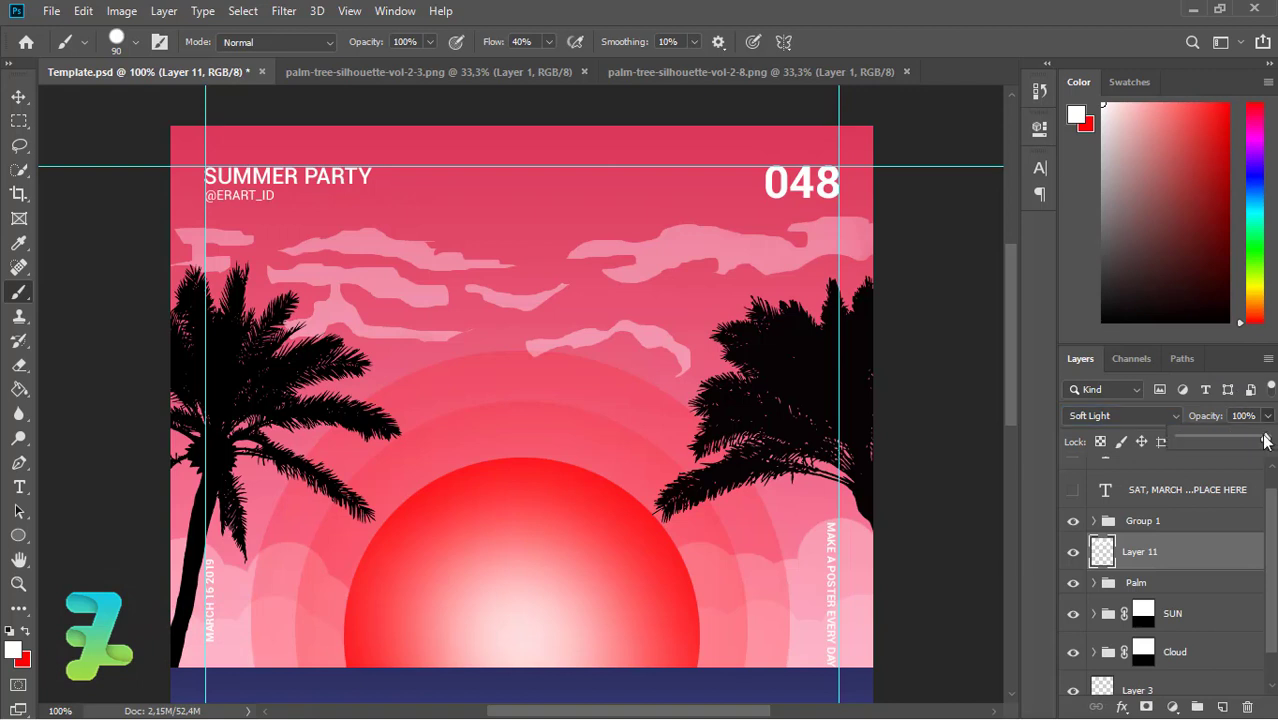
{"action": "left_click_drag", "start_coordinate": [1191, 442], "coordinate": [1189, 444]}
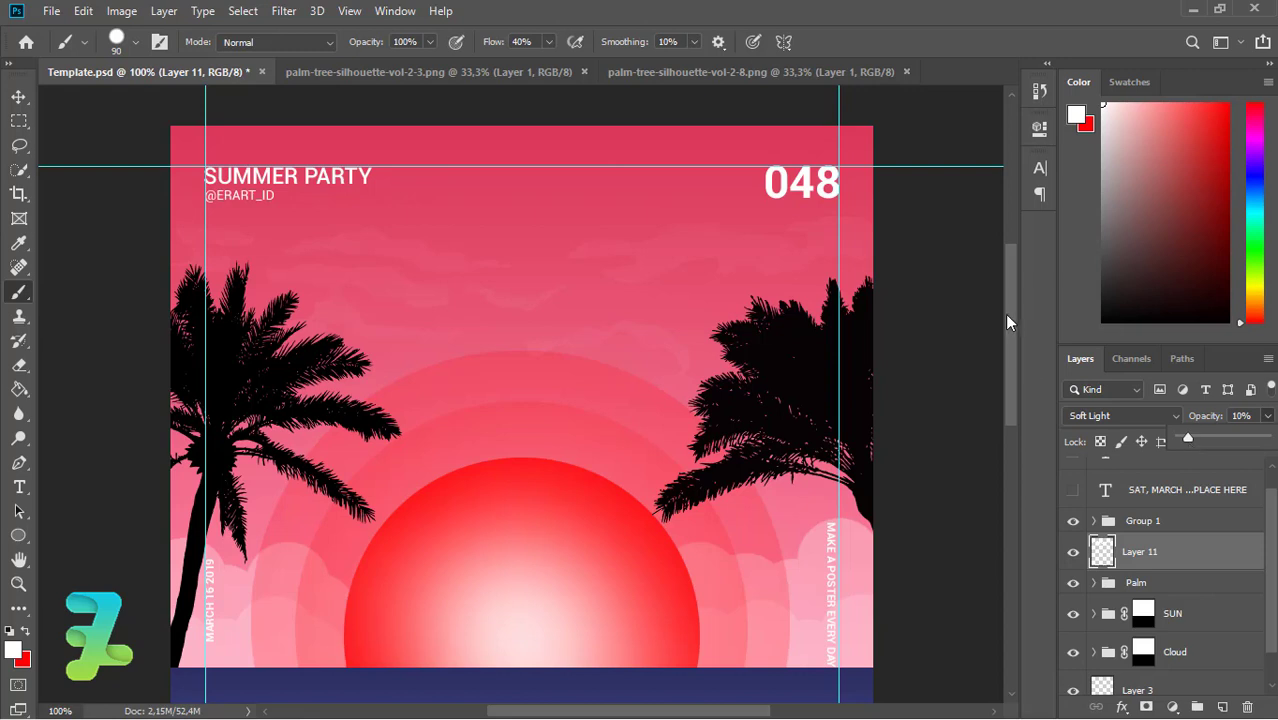
{"action": "scroll", "coordinate": [1010, 335], "scroll_direction": "down", "scroll_amount": 3}
{"action": "scroll", "coordinate": [1016, 354], "scroll_direction": "down", "scroll_amount": 1}
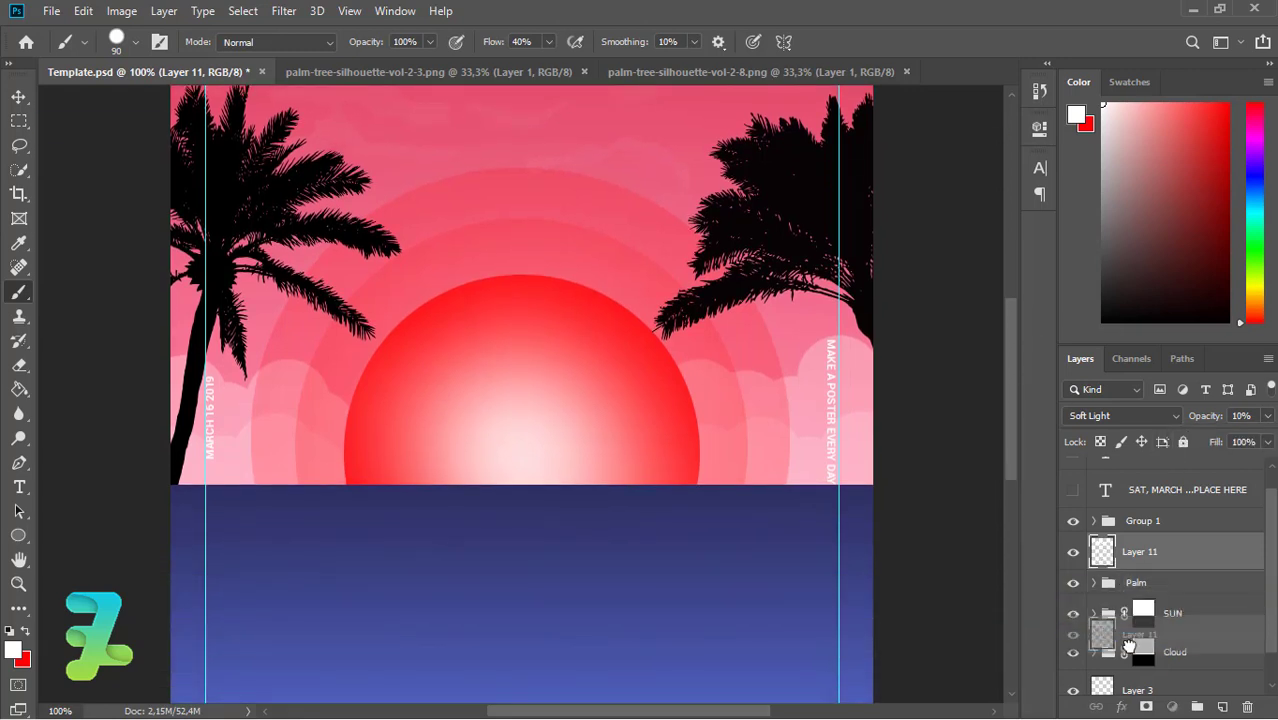
{"action": "left_click_drag", "start_coordinate": [1102, 551], "coordinate": [1108, 672]}
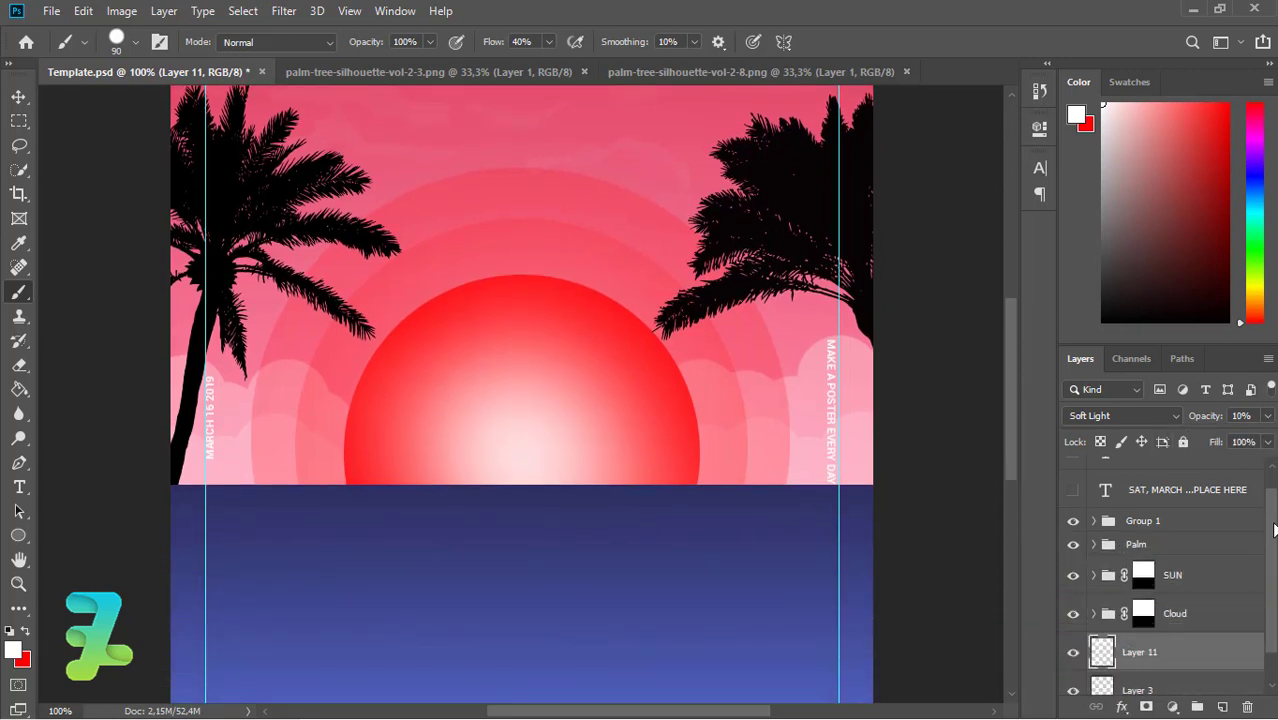
{"action": "scroll", "coordinate": [1010, 390], "scroll_direction": "down", "scroll_amount": 3}
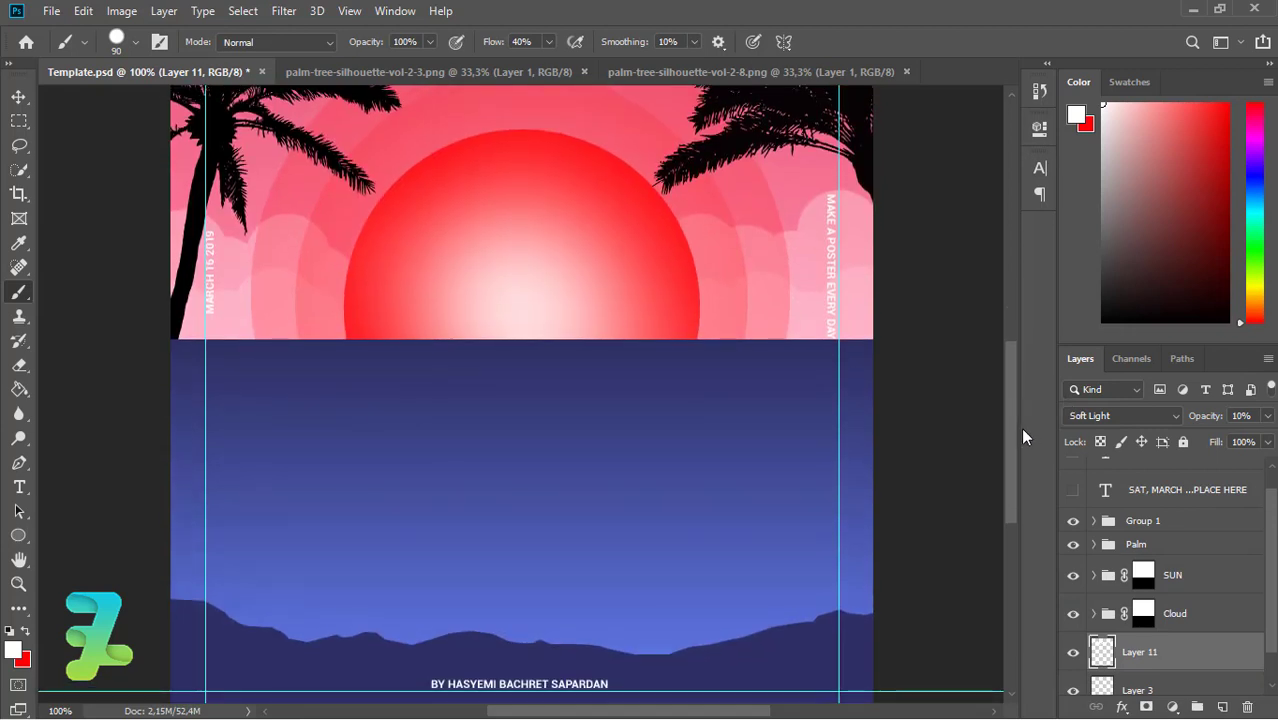
Lasso-trace reflection shapes on the water just below the horizon.
{"action": "left_click", "coordinate": [16, 148]}
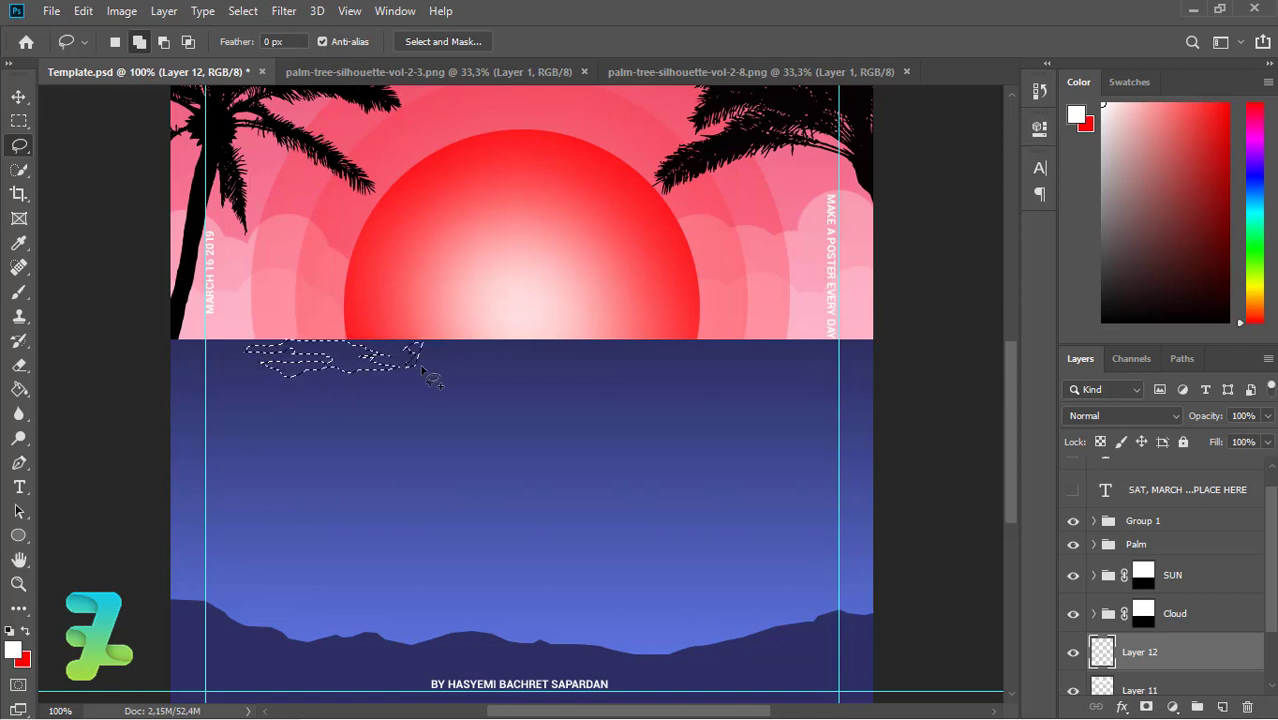
{"action": "key", "text": "ctrl+z"}
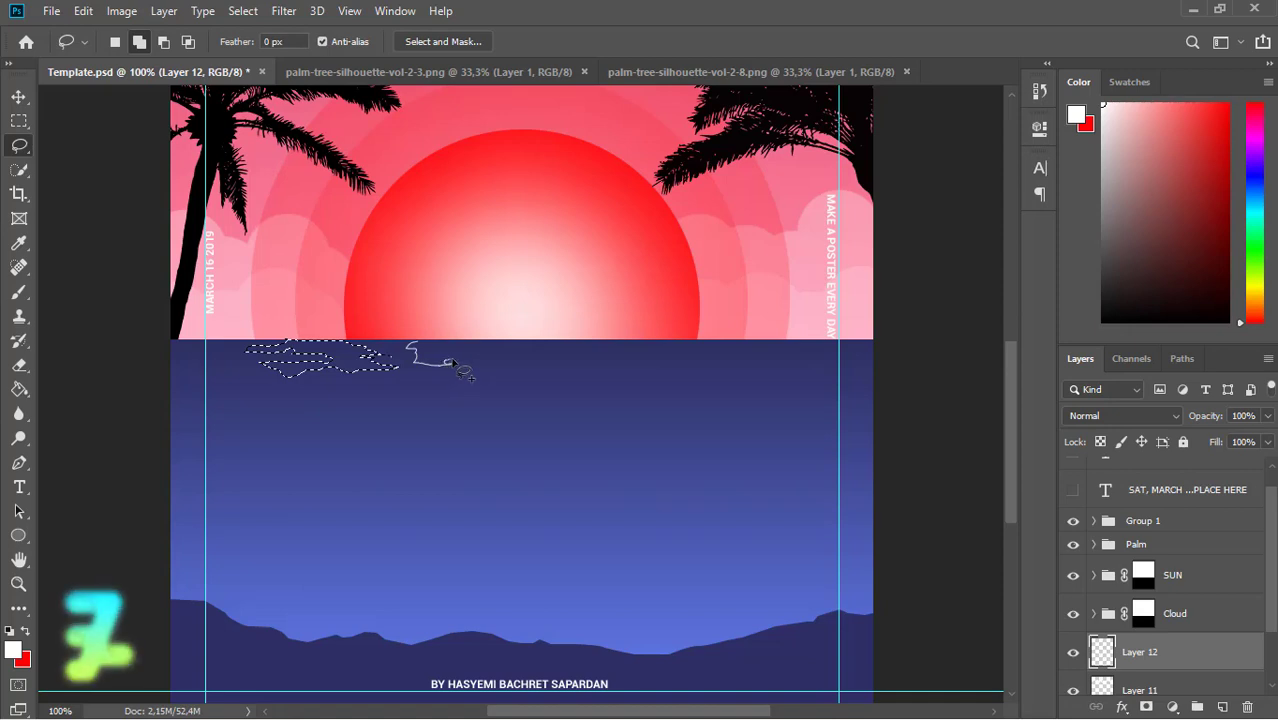
{"action": "left_click_drag", "start_coordinate": [452, 366], "coordinate": [517, 362]}
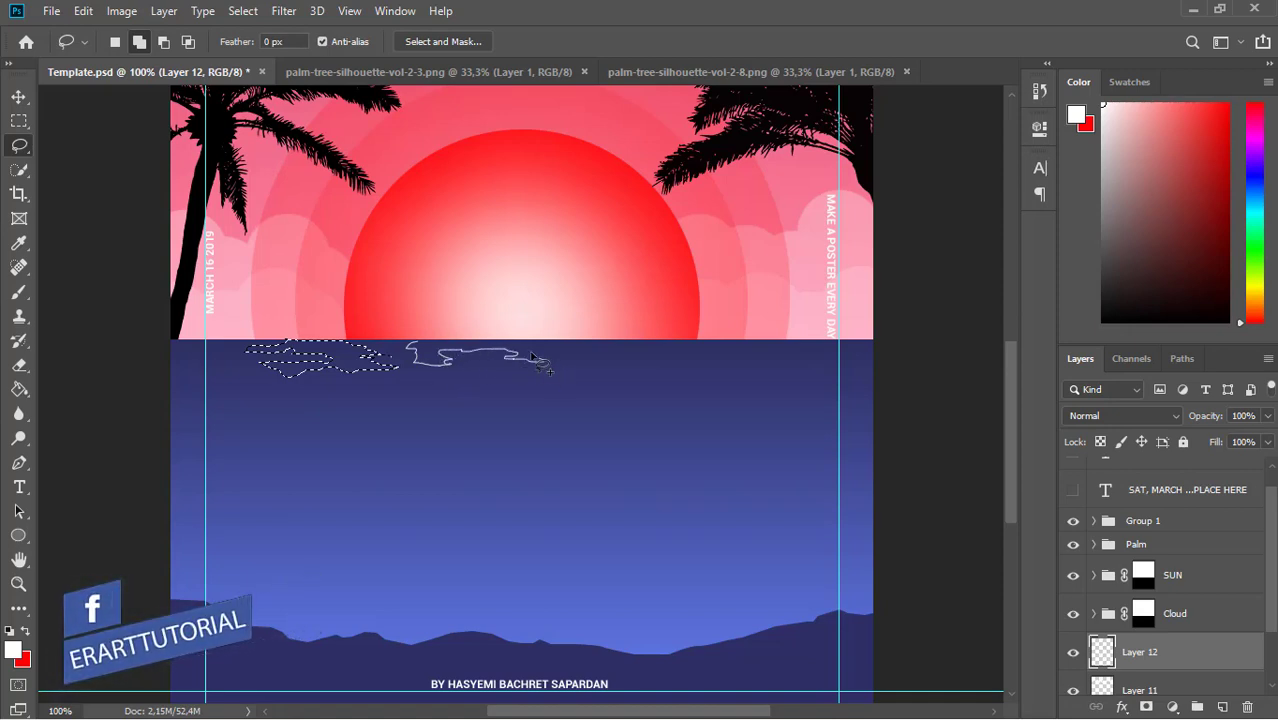
{"action": "left_click_drag", "start_coordinate": [485, 348], "coordinate": [436, 356]}
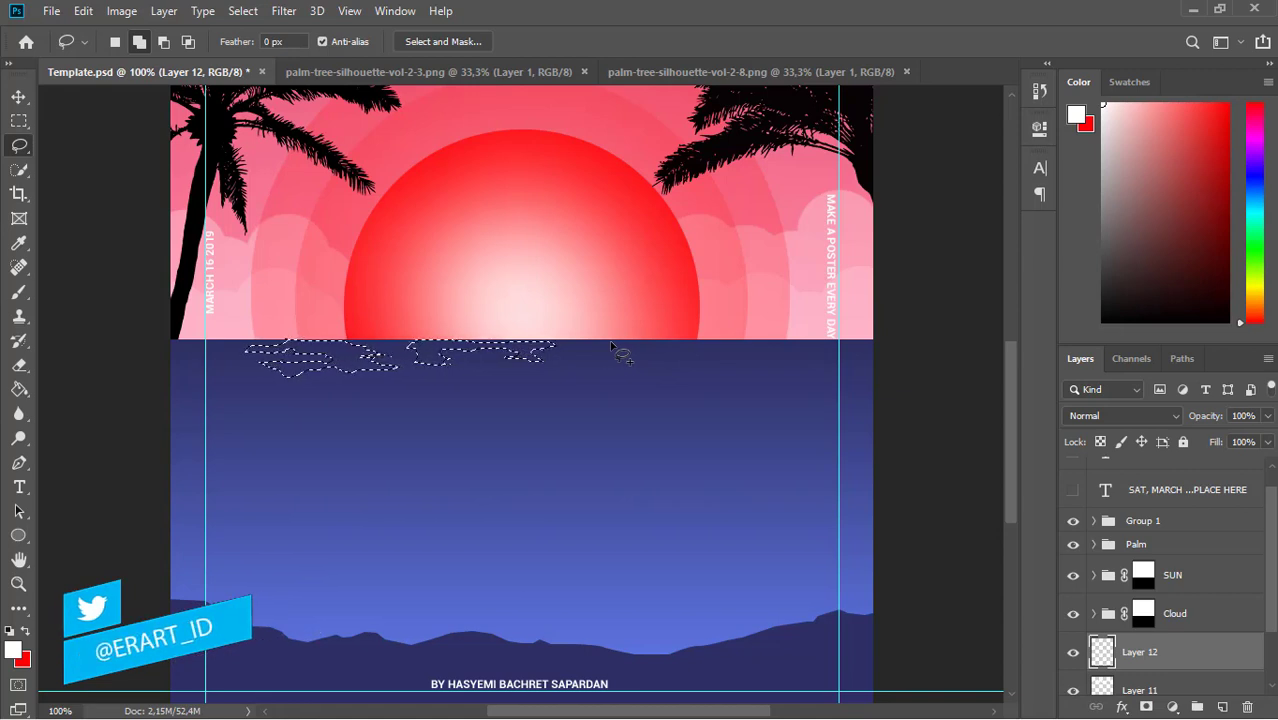
{"action": "left_click_drag", "start_coordinate": [468, 361], "coordinate": [400, 385]}
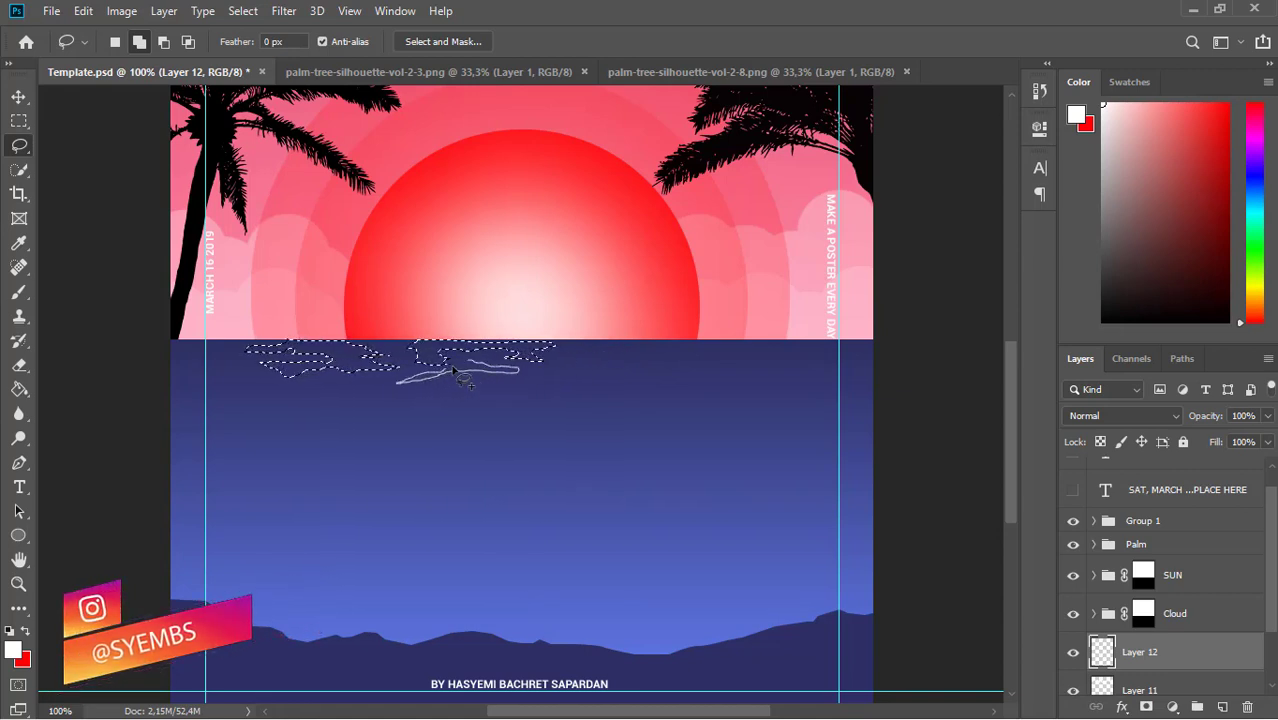
{"action": "mouse_move", "coordinate": [400, 385]}
{"action": "left_mouse_down"}
{"action": "mouse_move", "coordinate": [575, 348]}
{"action": "mouse_move", "coordinate": [646, 350]}
{"action": "left_mouse_up"}
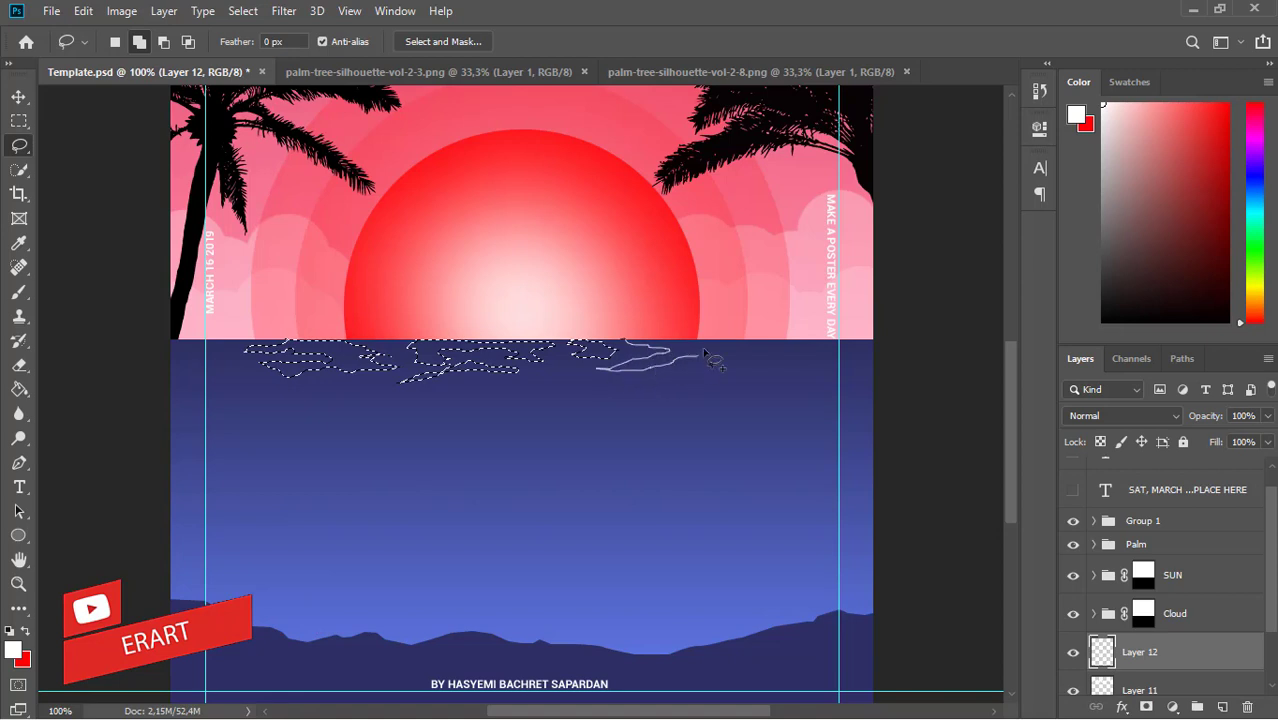
Add more wave shapes along the horizon and brush the whole selection white.
{"action": "left_click_drag", "start_coordinate": [706, 346], "coordinate": [778, 355]}
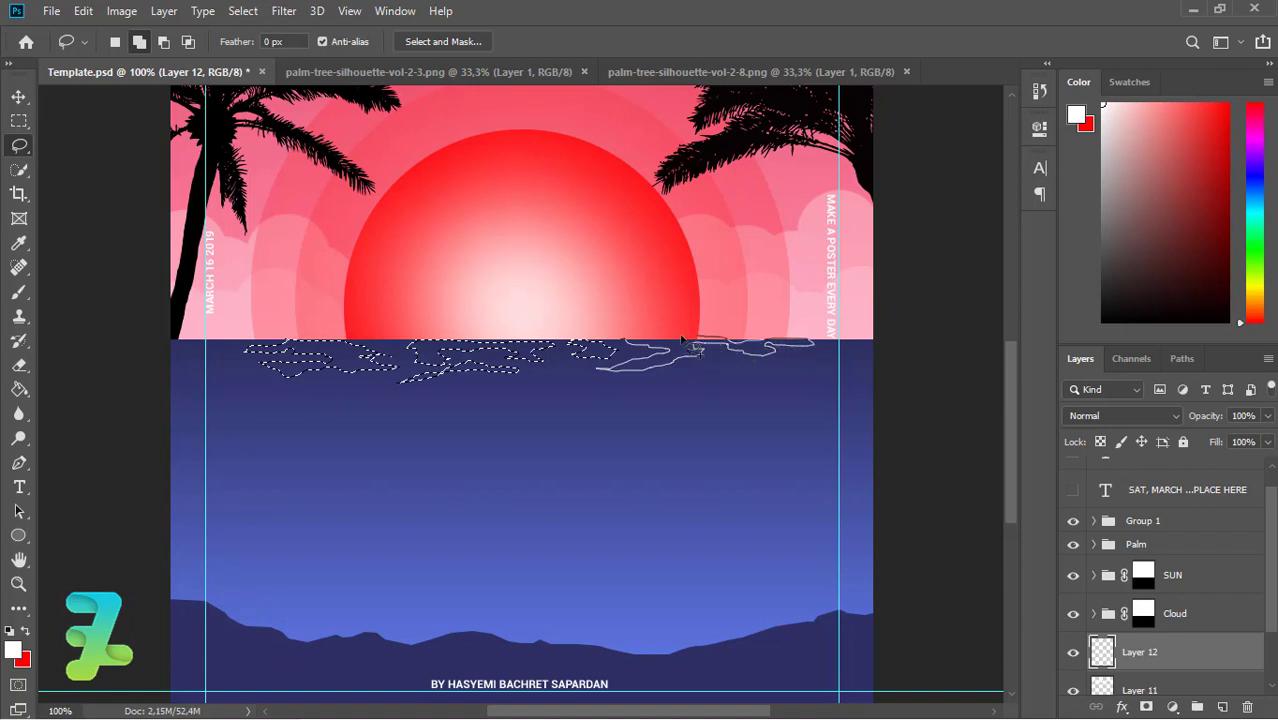
{"action": "left_click_drag", "start_coordinate": [627, 341], "coordinate": [628, 342]}
{"action": "left_click_drag", "start_coordinate": [803, 355], "coordinate": [838, 360]}
{"action": "mouse_move", "coordinate": [228, 348]}
{"action": "left_mouse_down"}
{"action": "mouse_move", "coordinate": [205, 351]}
{"action": "mouse_move", "coordinate": [238, 352]}
{"action": "left_mouse_up"}
{"action": "left_click_drag", "start_coordinate": [535, 383], "coordinate": [549, 378]}
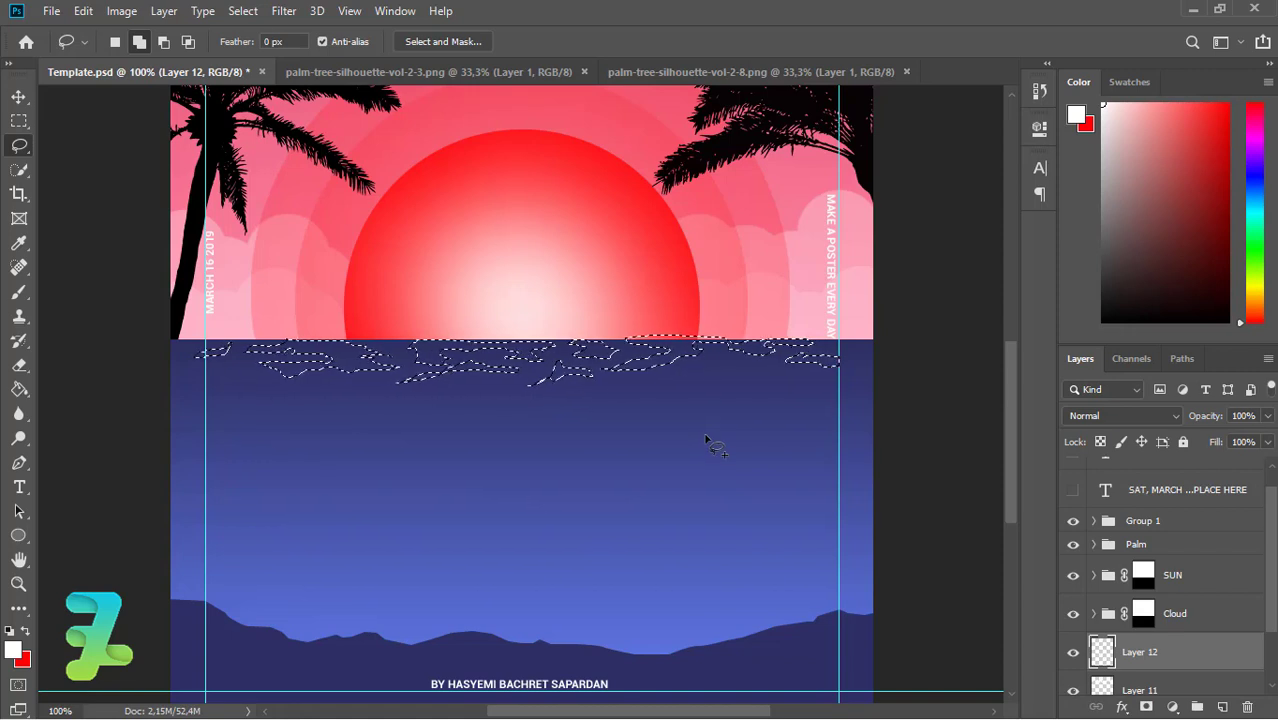
{"action": "key", "text": "b"}
{"action": "mouse_move", "coordinate": [401, 314]}
{"action": "left_mouse_down"}
{"action": "mouse_move", "coordinate": [639, 322]}
{"action": "mouse_move", "coordinate": [840, 352]}
{"action": "left_mouse_up"}
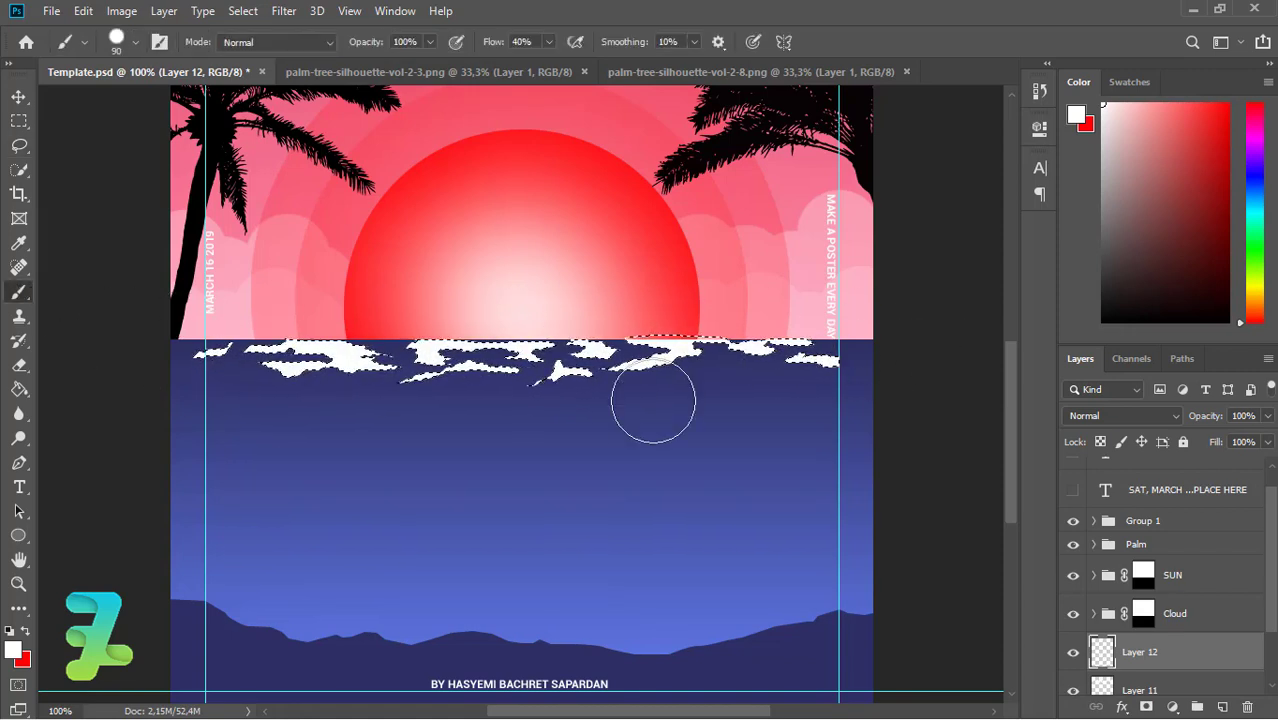
Deselect the waves and lower Layer 12's opacity to 10%.
{"action": "key", "text": "ctrl+d"}
{"action": "left_click", "coordinate": [1266, 442]}
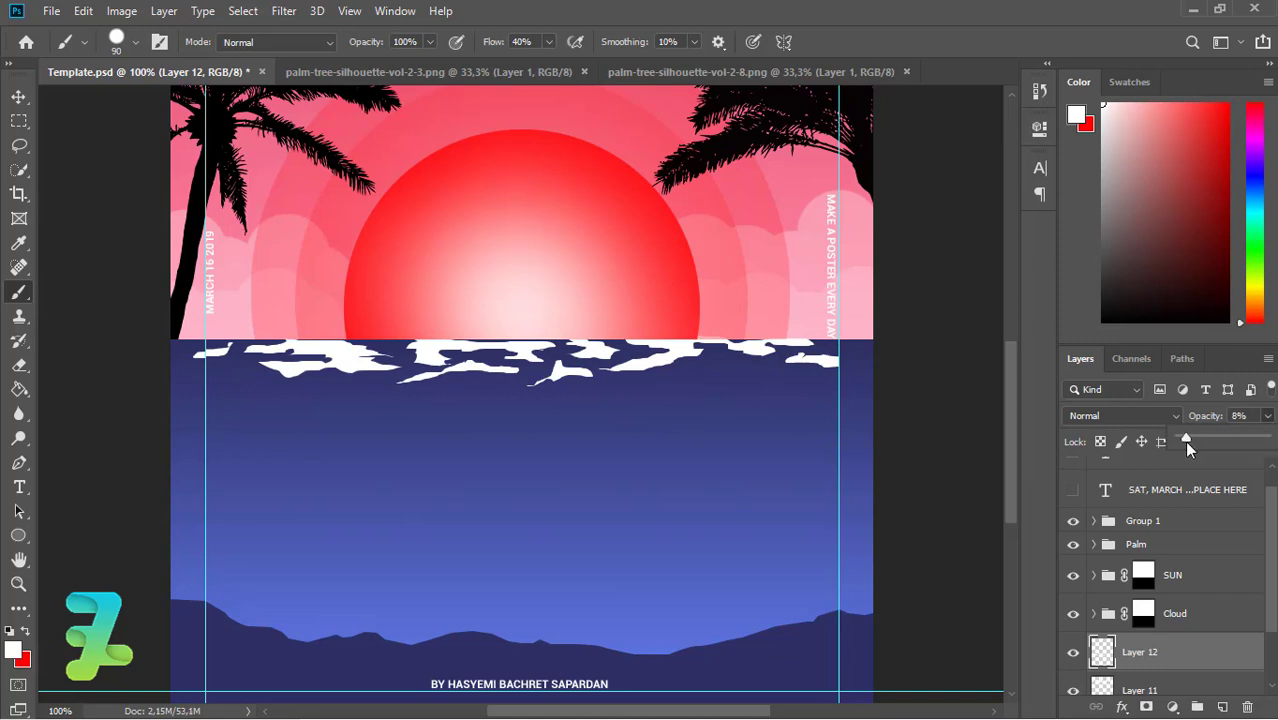
{"action": "left_click_drag", "start_coordinate": [1186, 441], "coordinate": [1189, 441]}
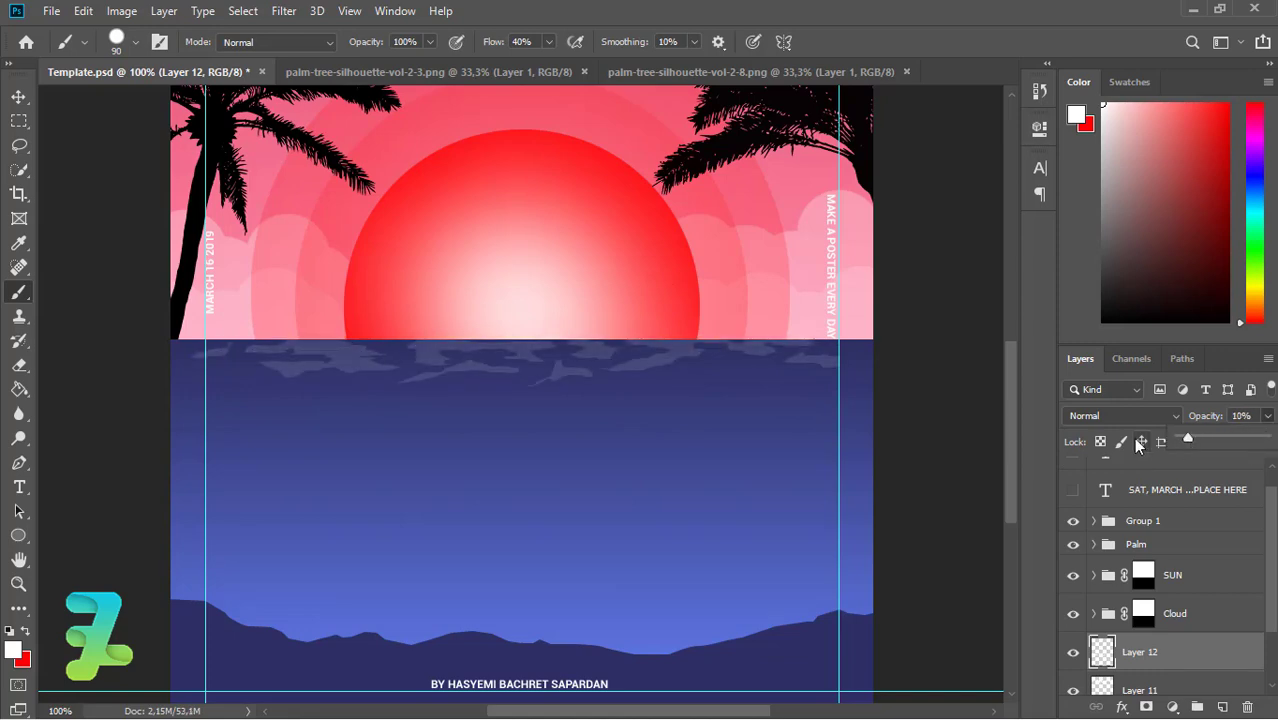
{"action": "key", "text": "ctrl+minus"}
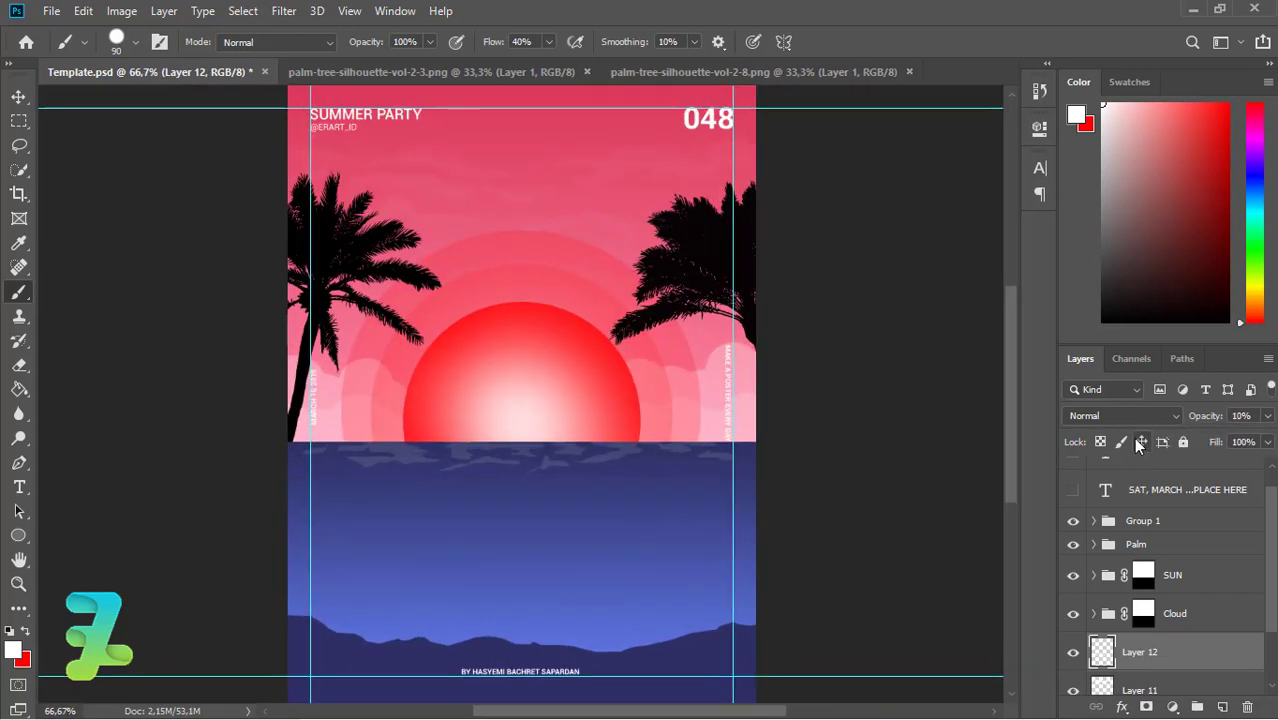
{"action": "key", "text": "ctrl+plus"}
{"action": "key", "text": "ctrl+minus"}
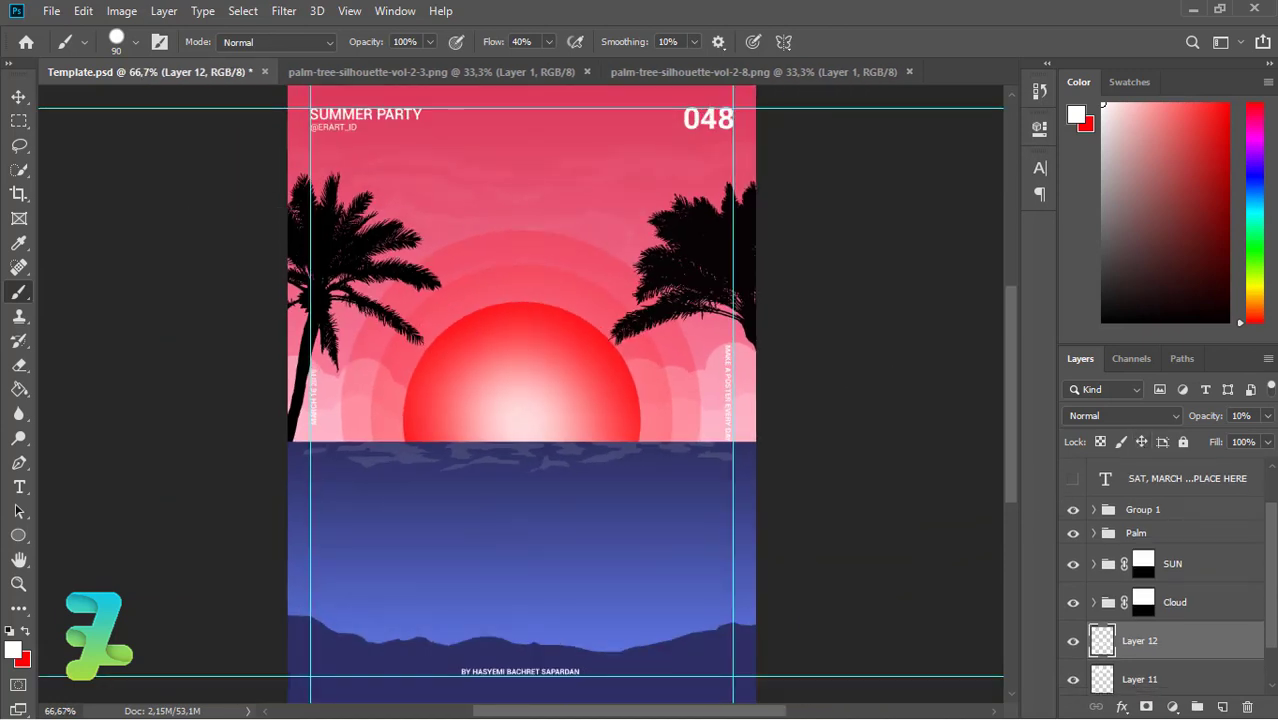
Group Layers 12 and 11 into Group 2, and put Layer 3 into its own Group 3.
{"action": "scroll", "coordinate": [1190, 590], "scroll_direction": "down", "scroll_amount": 2}
{"action": "left_click", "coordinate": [1190, 622], "text": "shift"}
{"action": "key", "text": "ctrl+g"}
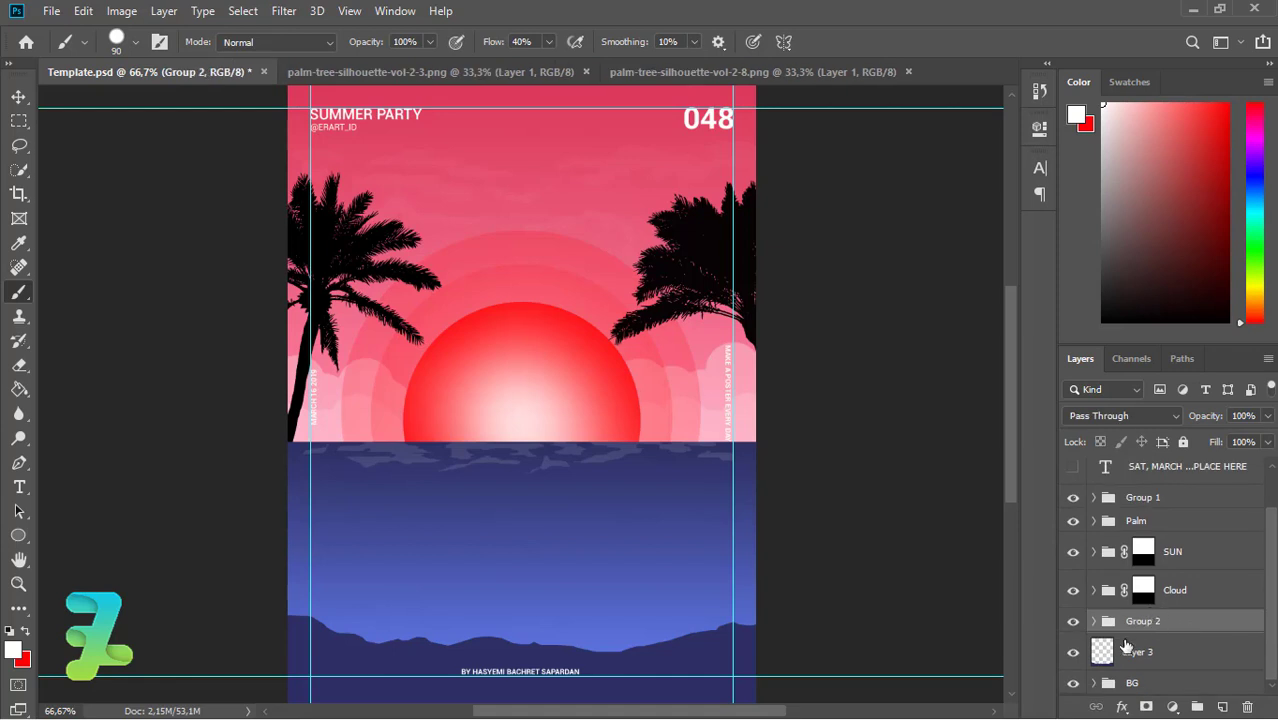
{"action": "left_click", "coordinate": [1165, 652]}
{"action": "key", "text": "ctrl+g"}
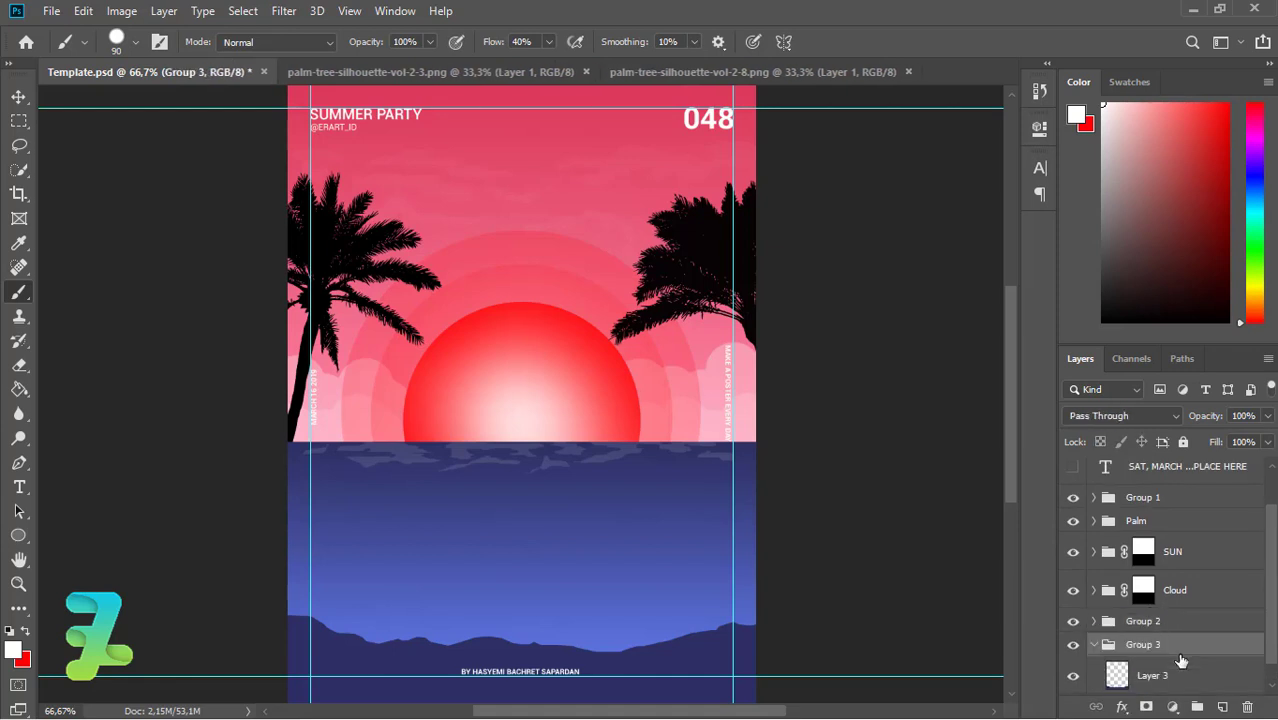
{"action": "left_click", "coordinate": [1094, 645]}
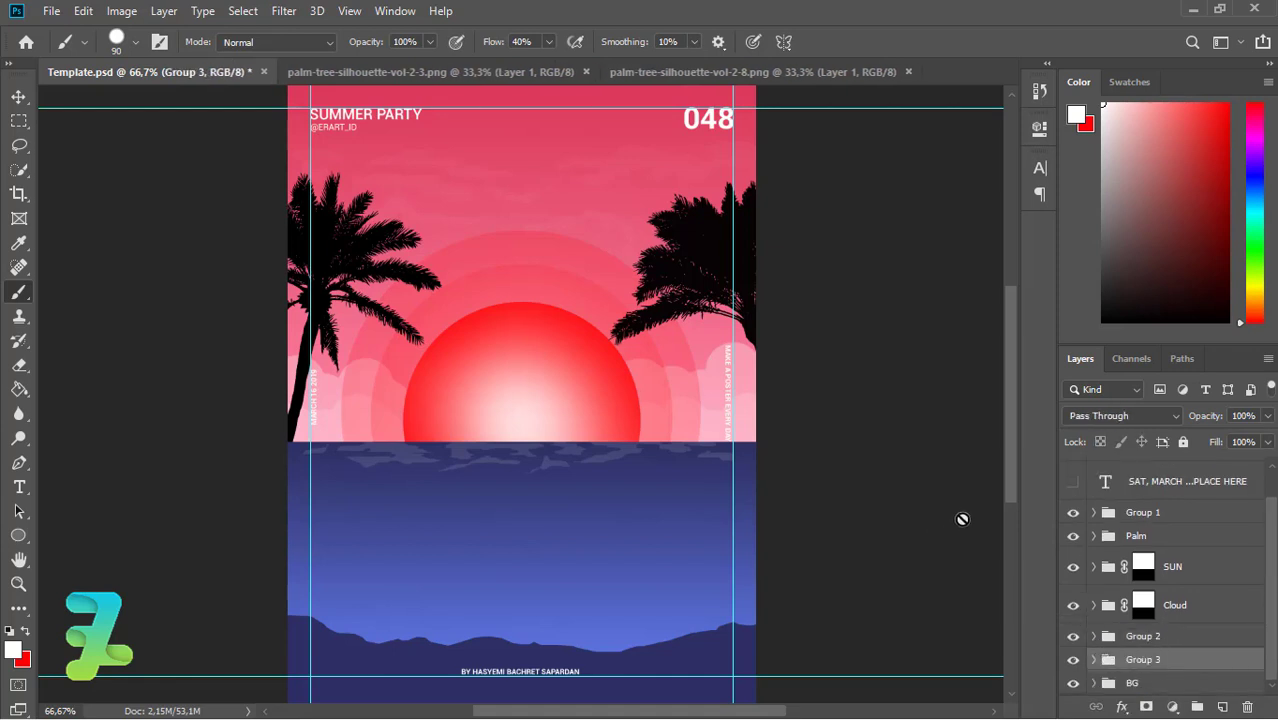
{"action": "left_click", "coordinate": [1200, 536]}
Add a text layer reading SUM above the sun at 72 pt.
{"action": "left_click", "coordinate": [19, 487]}
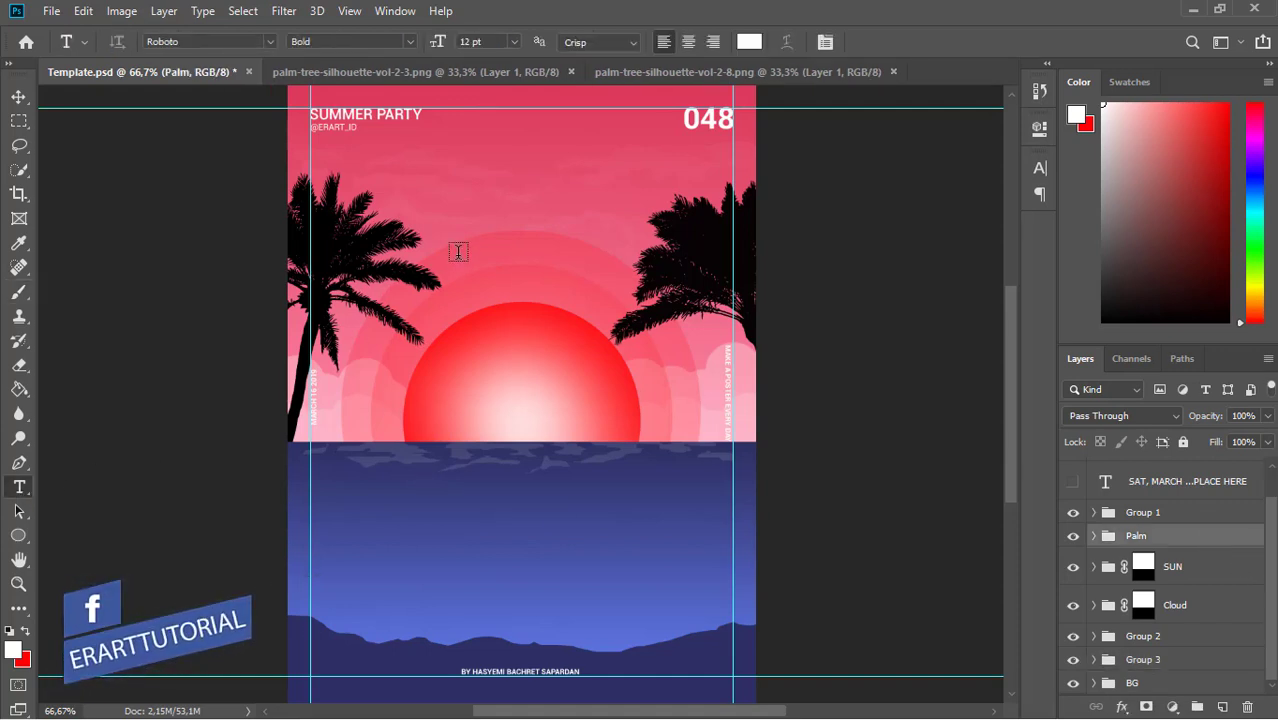
{"action": "left_click", "coordinate": [466, 195]}
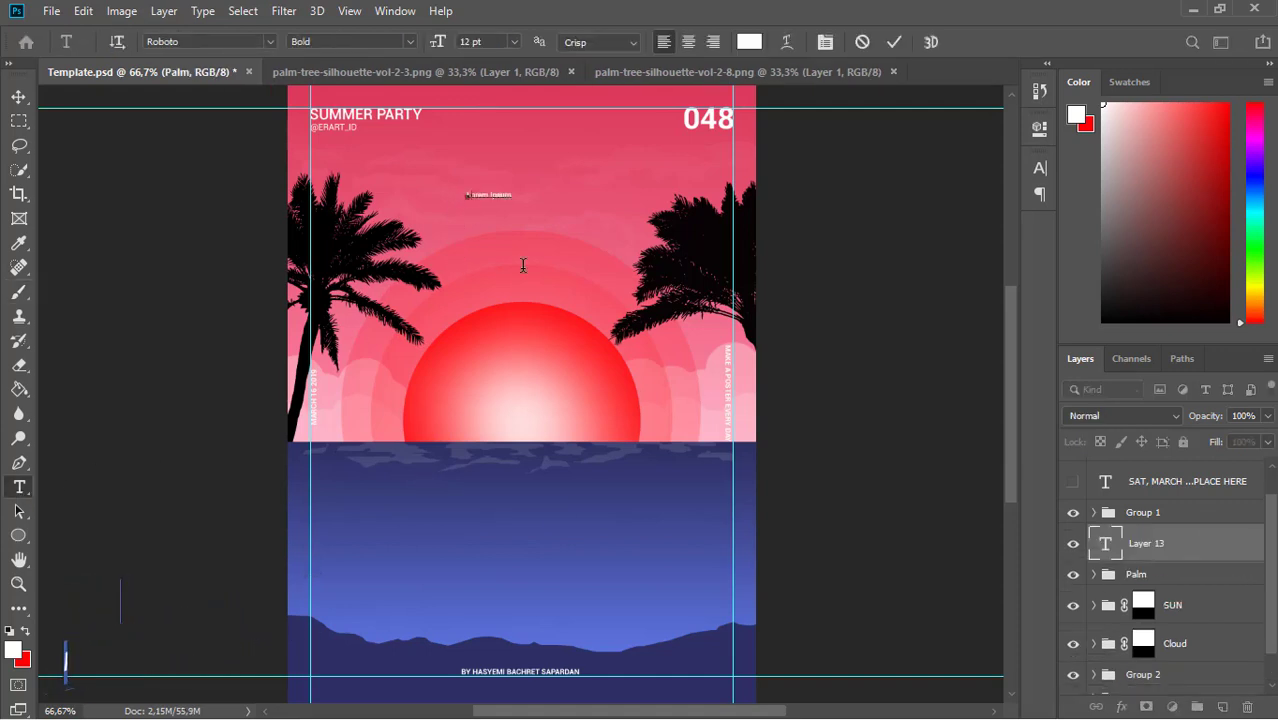
{"action": "type", "text": "SUN"}
{"action": "left_click", "coordinate": [514, 42]}
{"action": "left_click", "coordinate": [495, 281]}
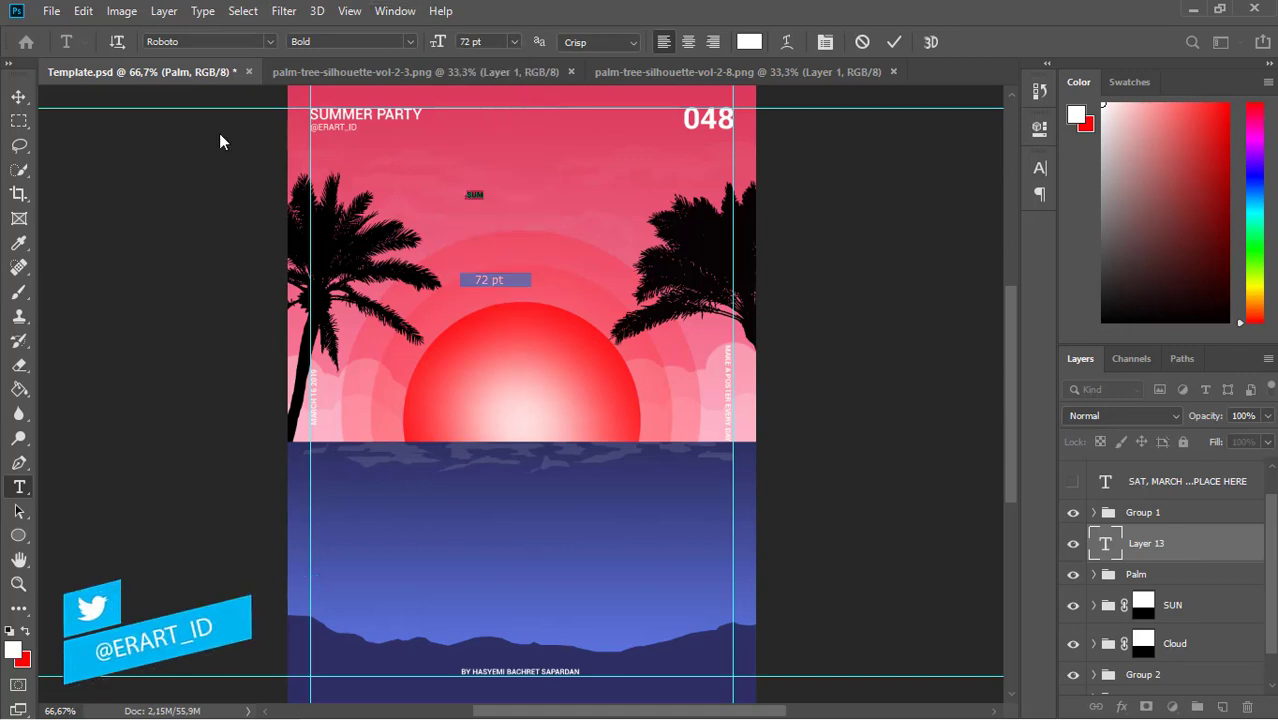
{"action": "left_click", "coordinate": [19, 97]}
{"action": "key", "text": "ctrl+t"}
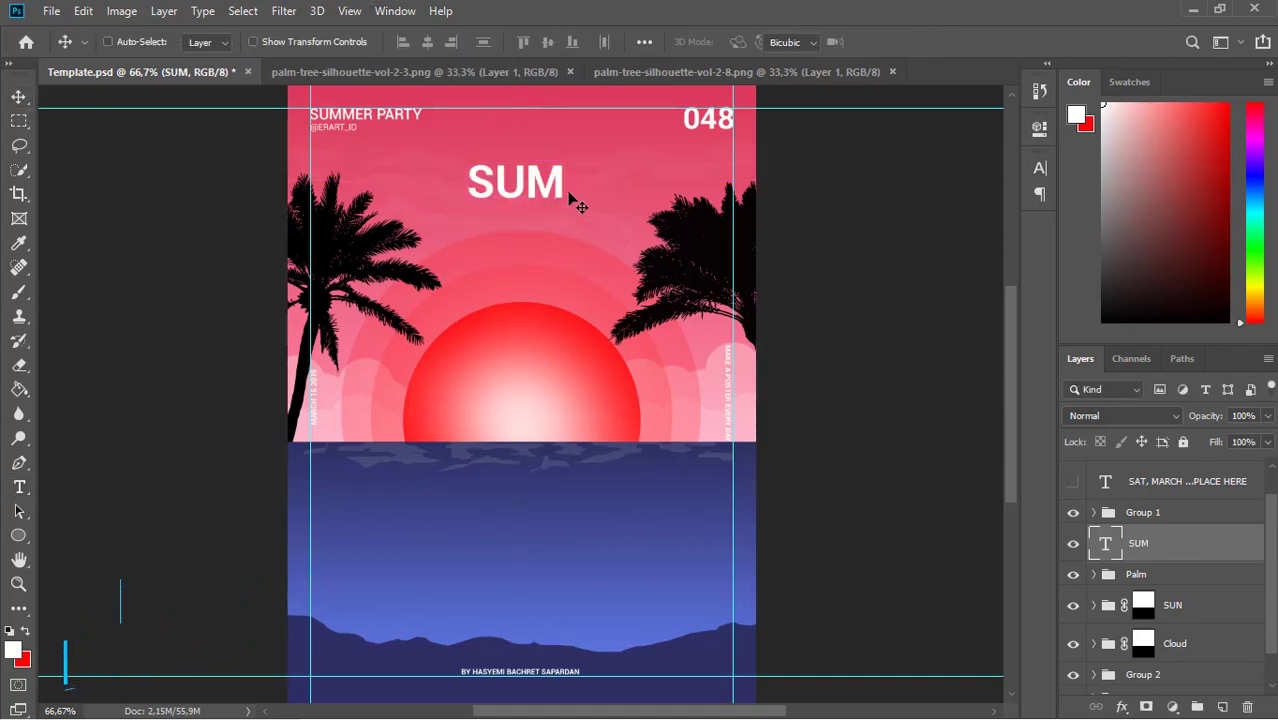
Enlarge SUM about threefold and move it down toward the sun.
{"action": "mouse_move", "coordinate": [566, 152]}
{"action": "left_mouse_down"}
{"action": "mouse_move", "coordinate": [655, 88]}
{"action": "mouse_move", "coordinate": [672, 94]}
{"action": "left_mouse_up"}
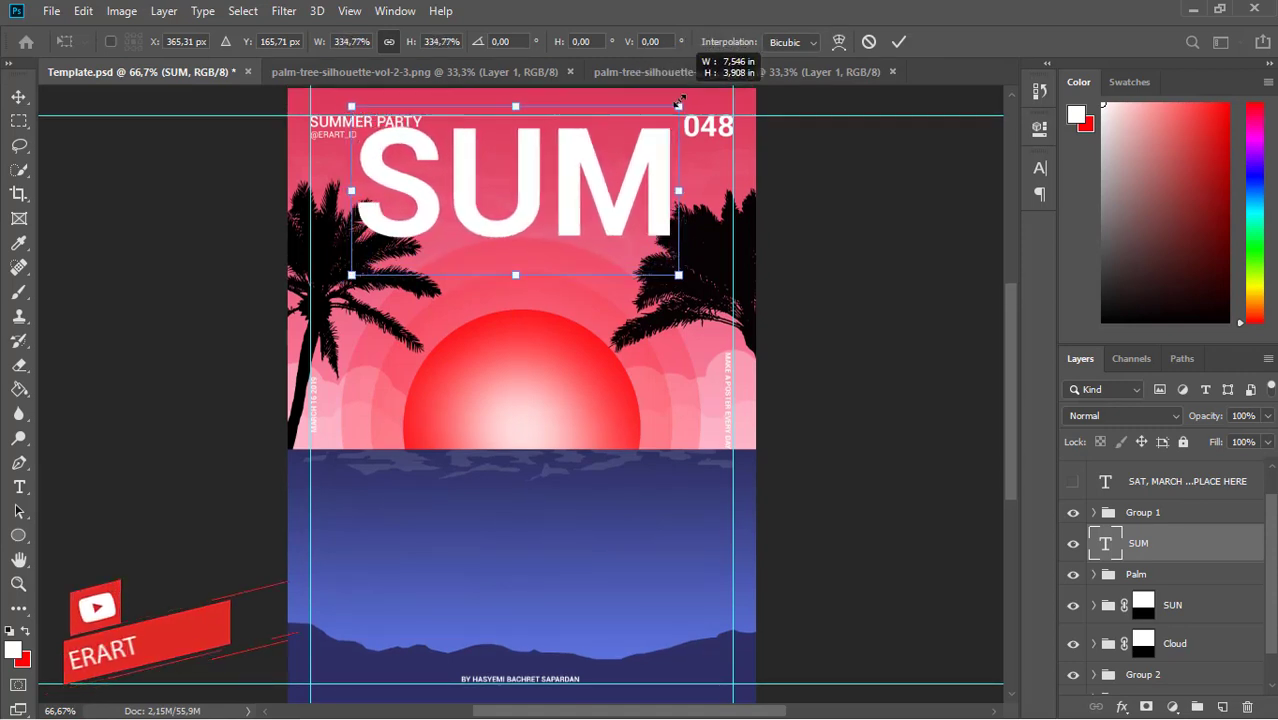
{"action": "left_click_drag", "start_coordinate": [672, 94], "coordinate": [678, 94]}
{"action": "left_click", "coordinate": [18, 96]}
{"action": "left_click_drag", "start_coordinate": [553, 203], "coordinate": [527, 250]}
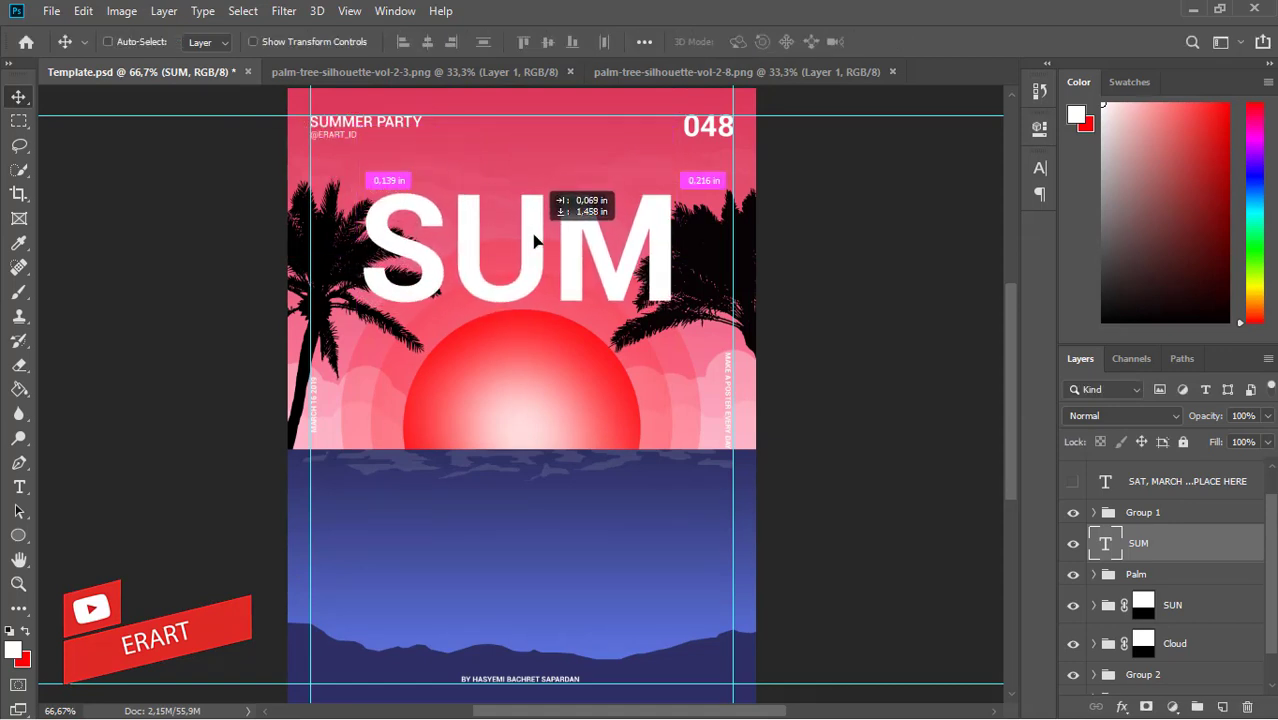
{"action": "left_click_drag", "start_coordinate": [527, 250], "coordinate": [534, 240]}
Narrow SUM to about half width, enlarge it to 144.52%, and centre it over the sun.
{"action": "key", "text": "ctrl+t"}
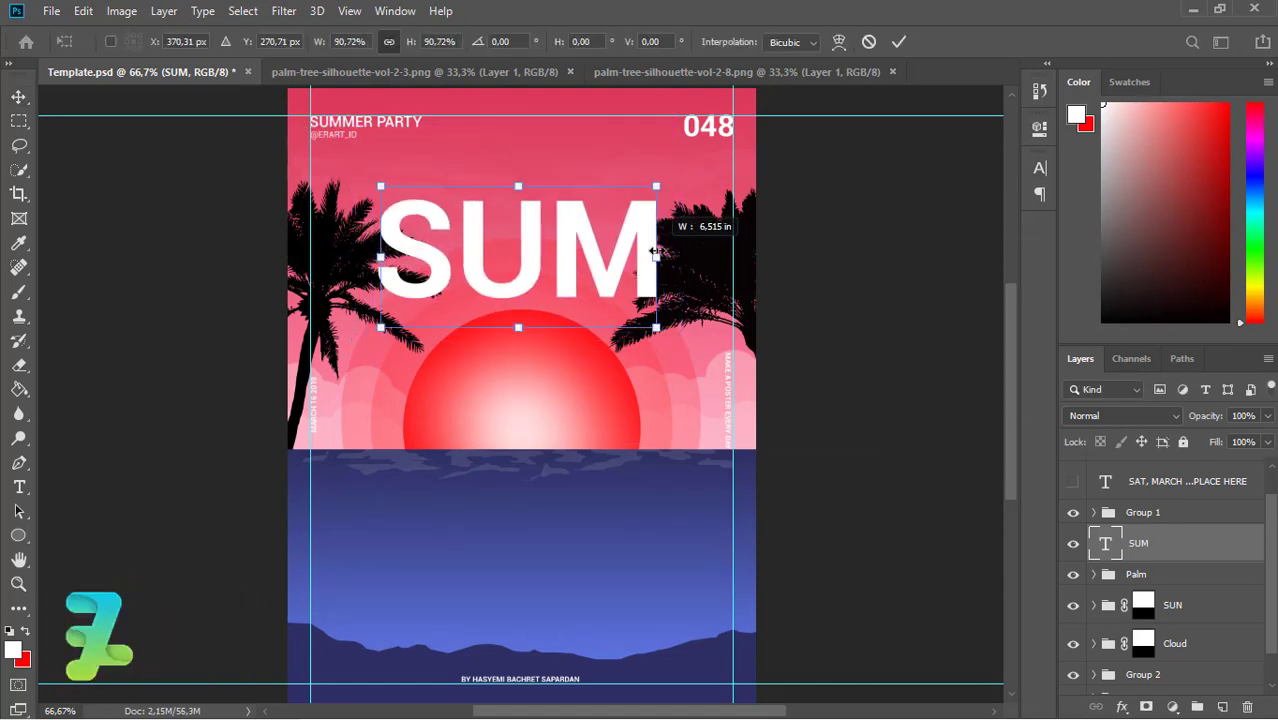
{"action": "mouse_move", "coordinate": [657, 257]}
{"action": "left_mouse_down"}
{"action": "mouse_move", "coordinate": [680, 257]}
{"action": "mouse_move", "coordinate": [523, 256]}
{"action": "left_mouse_up"}
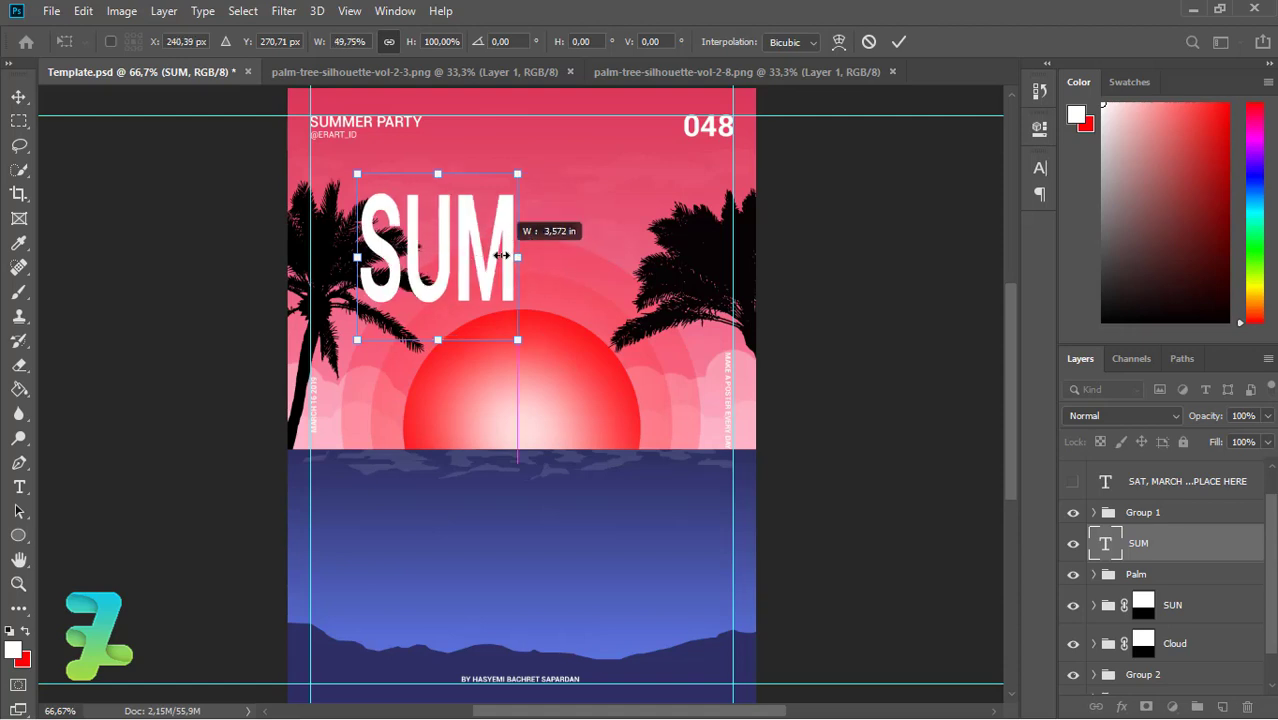
{"action": "key", "text": "Return"}
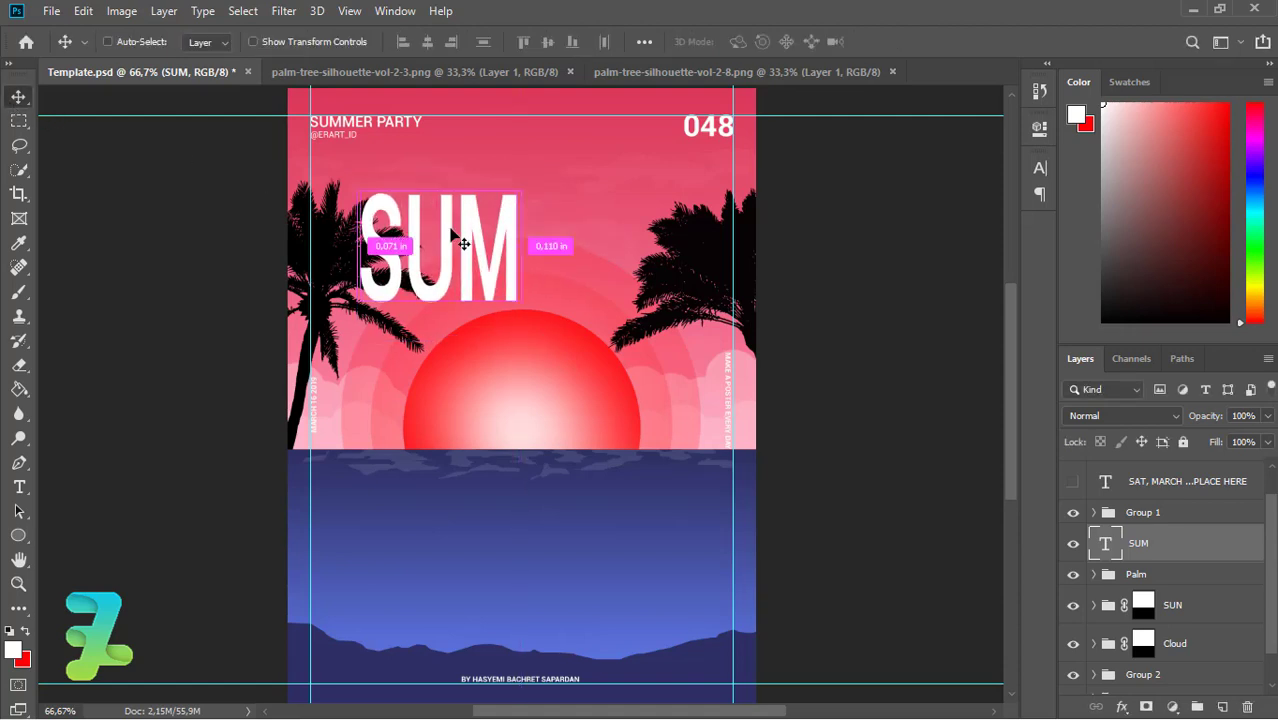
{"action": "key", "text": "ctrl+t"}
{"action": "left_click_drag", "start_coordinate": [521, 174], "coordinate": [565, 147]}
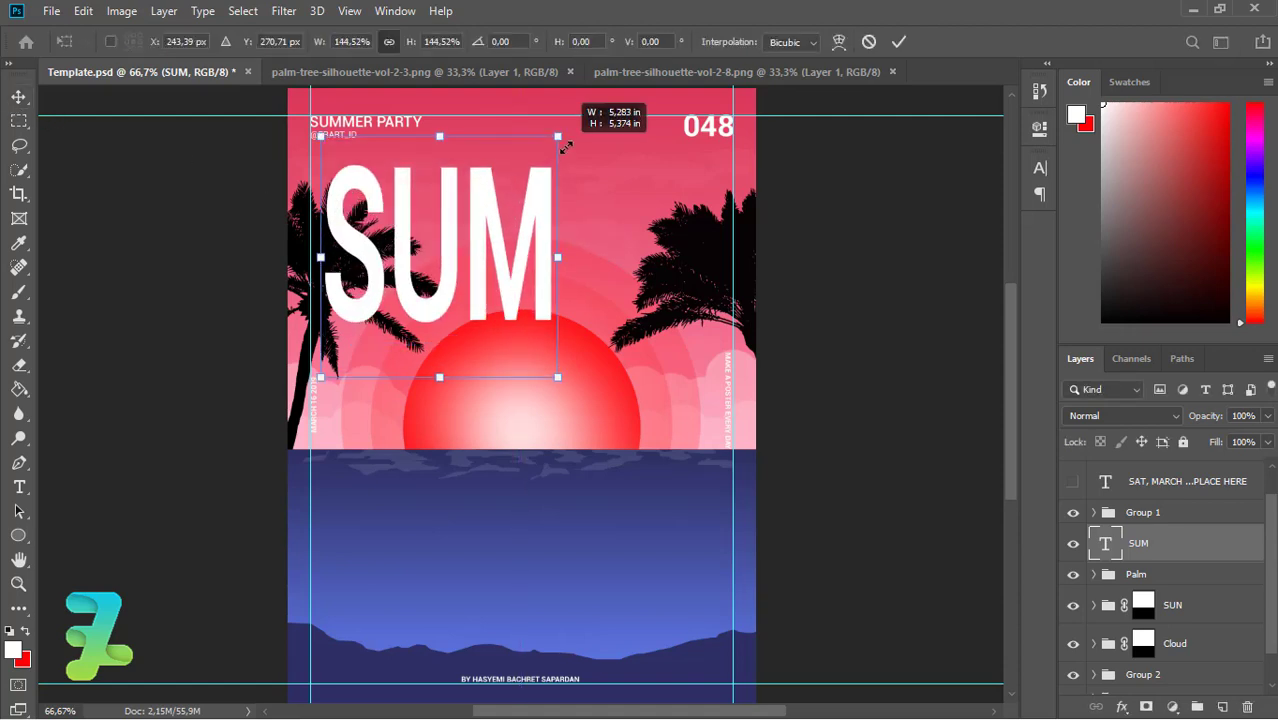
{"action": "left_click_drag", "start_coordinate": [512, 262], "coordinate": [591, 281]}
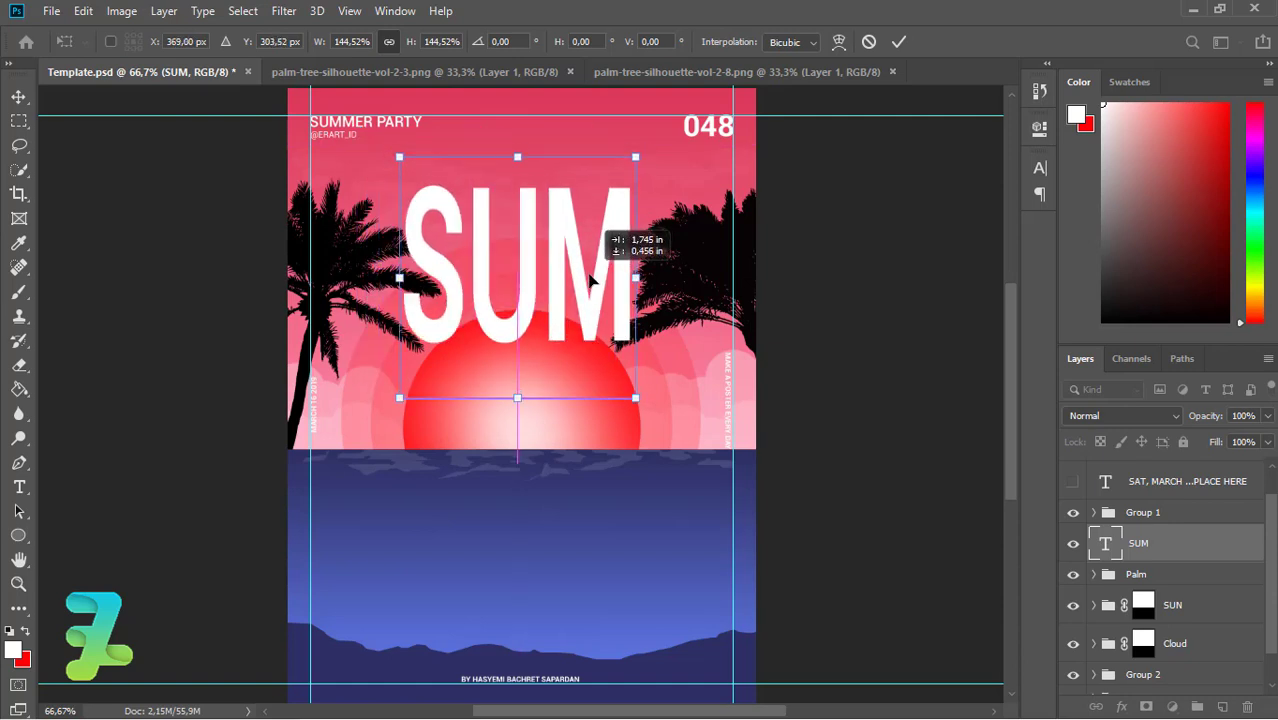
{"action": "key", "text": "Return"}
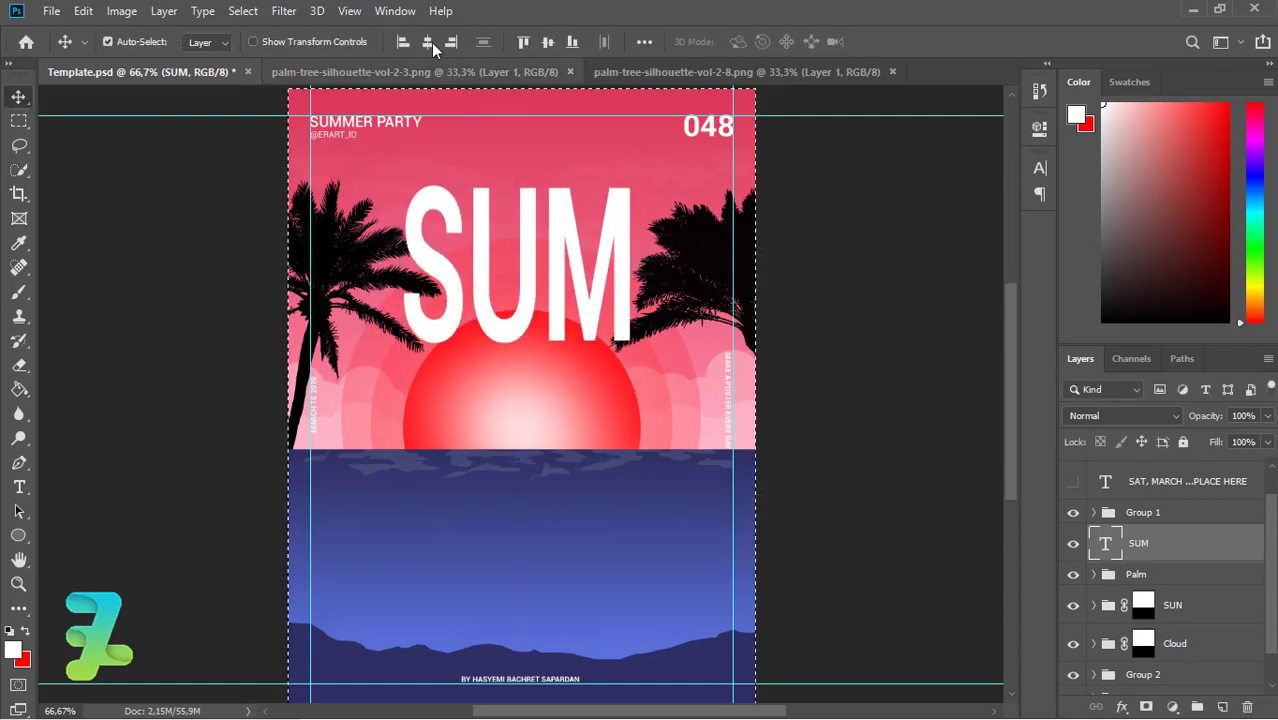
Alt-drag a copy of SUM below the original, then nudge both lines into place over the sun.
{"action": "left_click_drag", "start_coordinate": [616, 283], "coordinate": [618, 445]}
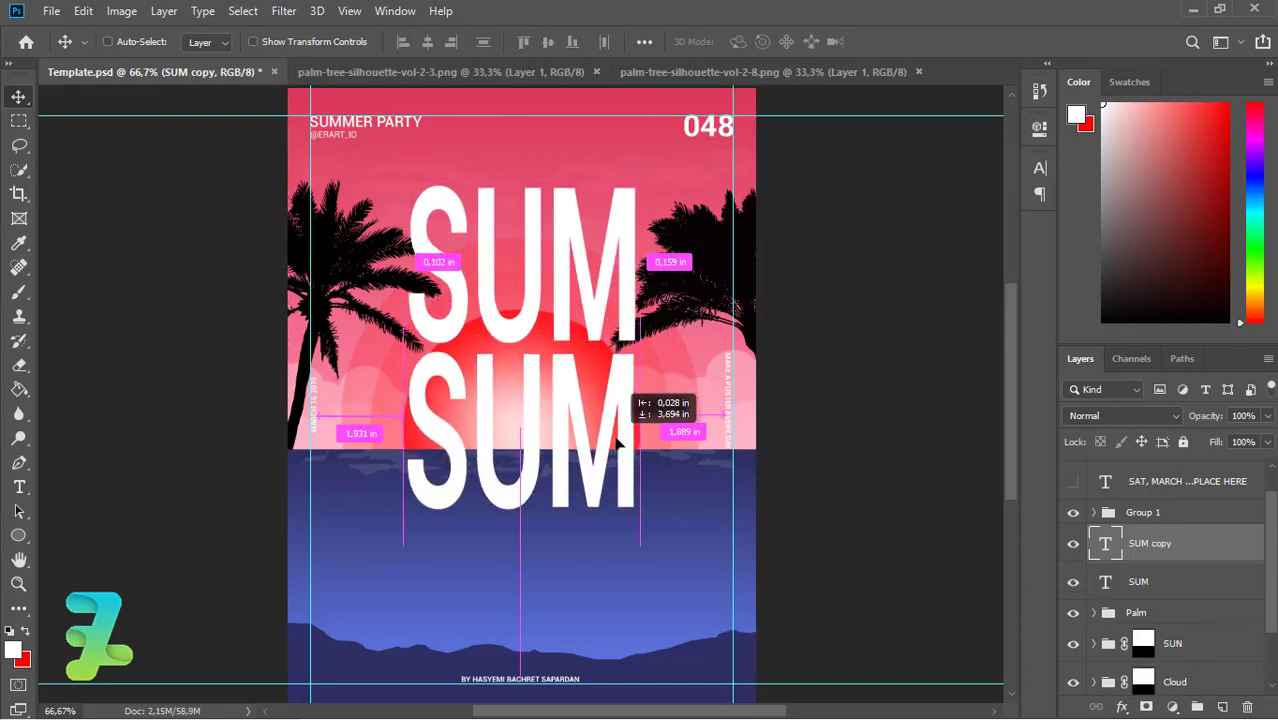
{"action": "left_click", "coordinate": [1105, 586], "text": "ctrl"}
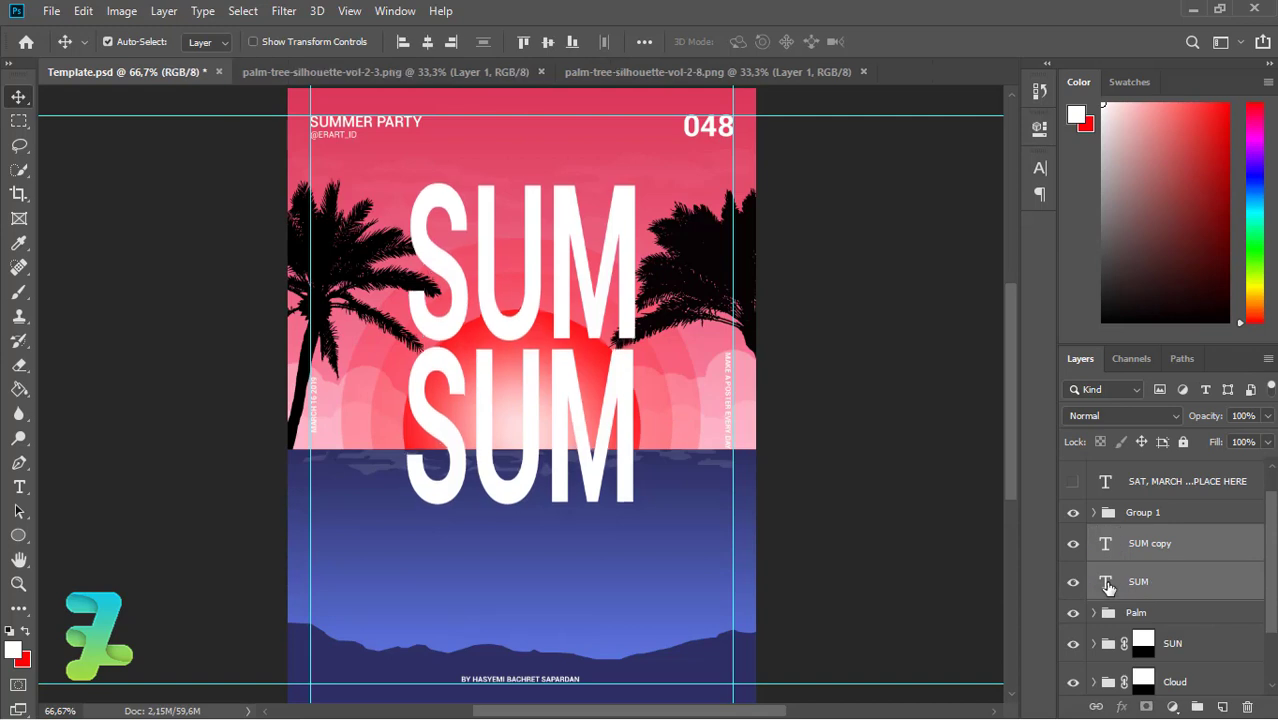
{"action": "key", "text": "Up"}
{"action": "key", "text": "Up"}
{"action": "key", "text": "Up"}
{"action": "key", "text": "Up"}
{"action": "key", "text": "Up"}
{"action": "key", "text": "Up"}
{"action": "key", "text": "Up"}
{"action": "key", "text": "Up"}
{"action": "key", "text": "Up"}
{"action": "key", "text": "Up"}
{"action": "key", "text": "Up"}
{"action": "key", "text": "Up"}
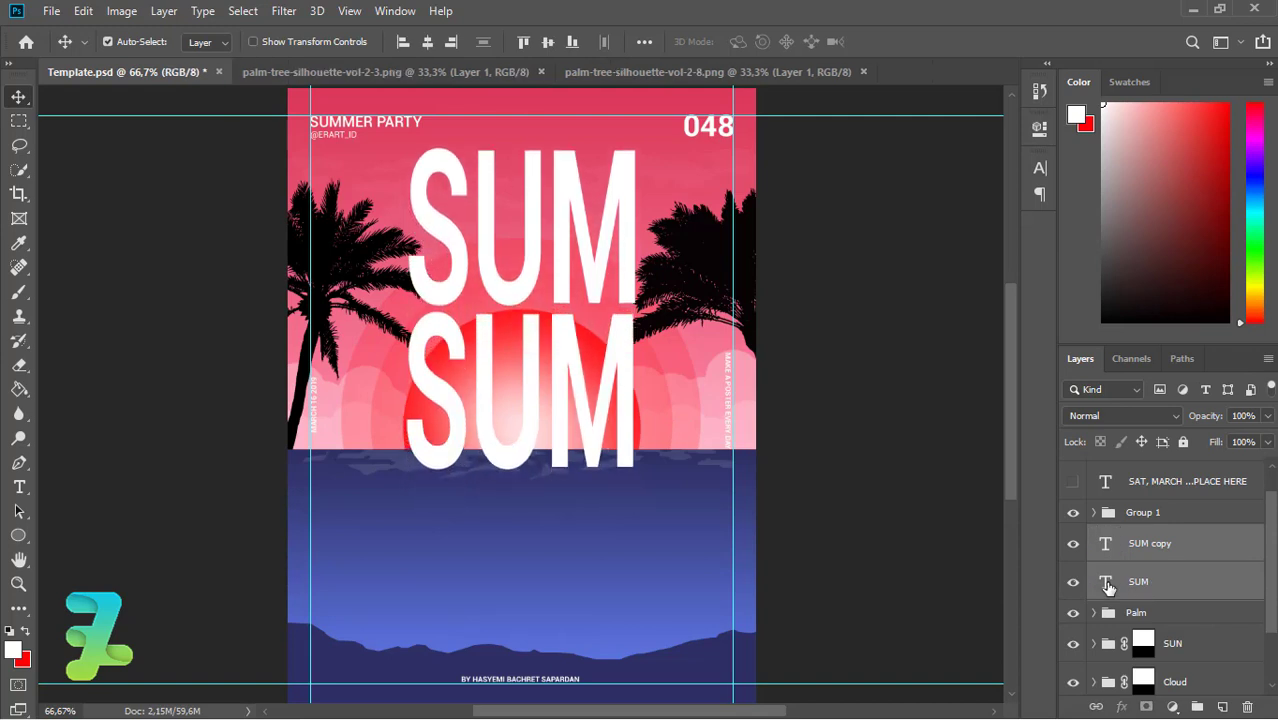
{"action": "key", "text": "Down"}
{"action": "key", "text": "Down"}
{"action": "key", "text": "Down"}
{"action": "key", "text": "Down"}
{"action": "key", "text": "Down"}
{"action": "key", "text": "Down"}
{"action": "key", "text": "Down"}
{"action": "key", "text": "Down"}
{"action": "key", "text": "Down"}
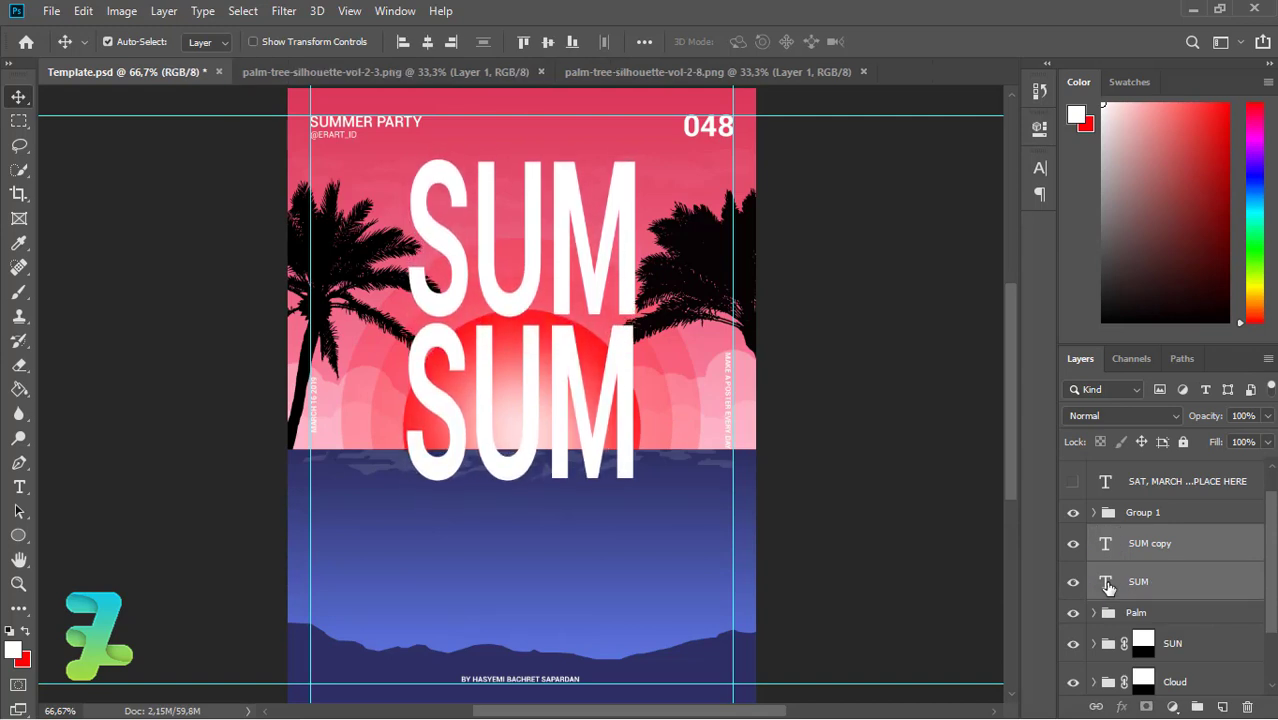
{"action": "key", "text": "Down"}
{"action": "key", "text": "Down"}
{"action": "key", "text": "Down"}
{"action": "key", "text": "Down"}
{"action": "key", "text": "Down"}
{"action": "key", "text": "Down"}
Change the lower SUM copy's text to MER.
{"action": "double_click", "coordinate": [1104, 548]}
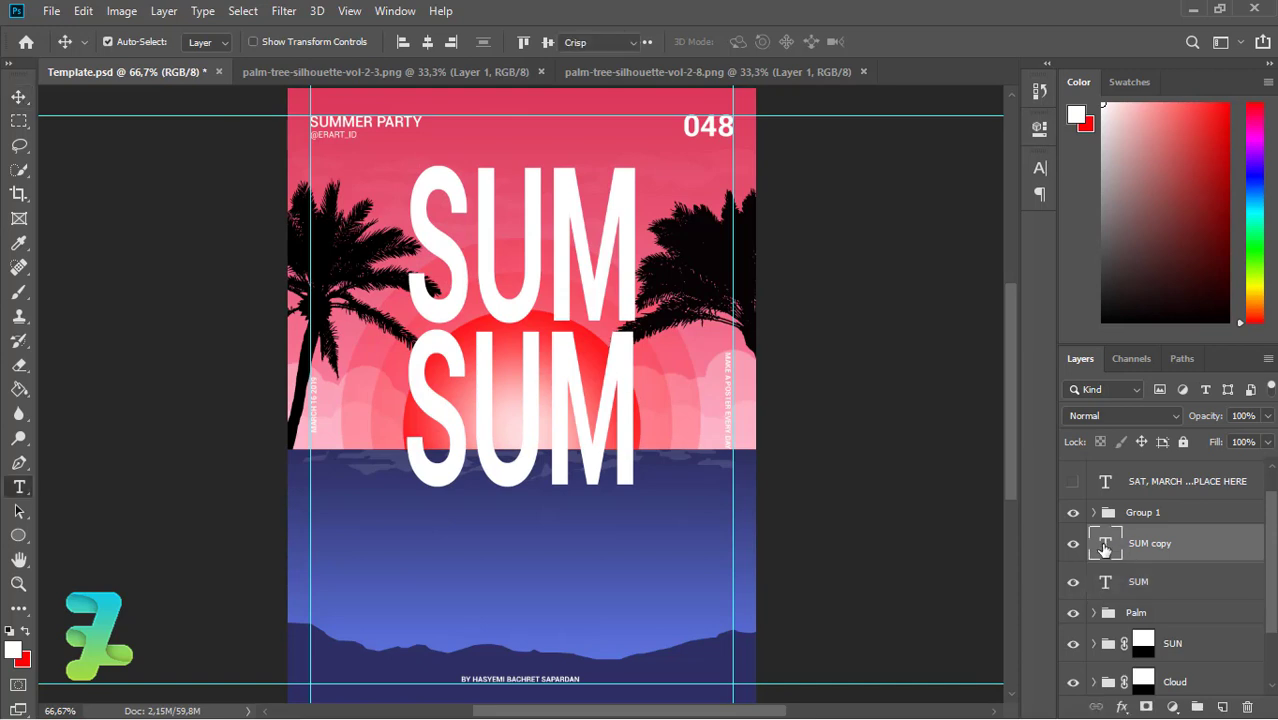
{"action": "type", "text": "MER"}
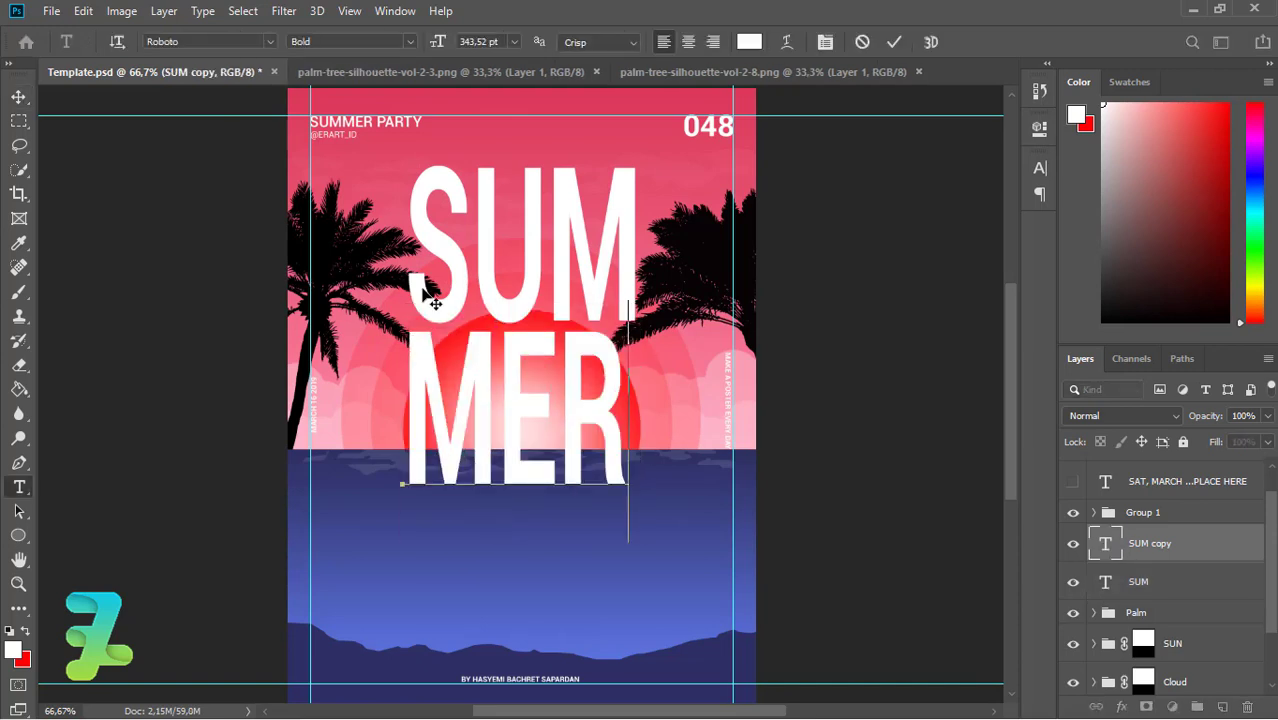
{"action": "key", "text": "ctrl+Return"}
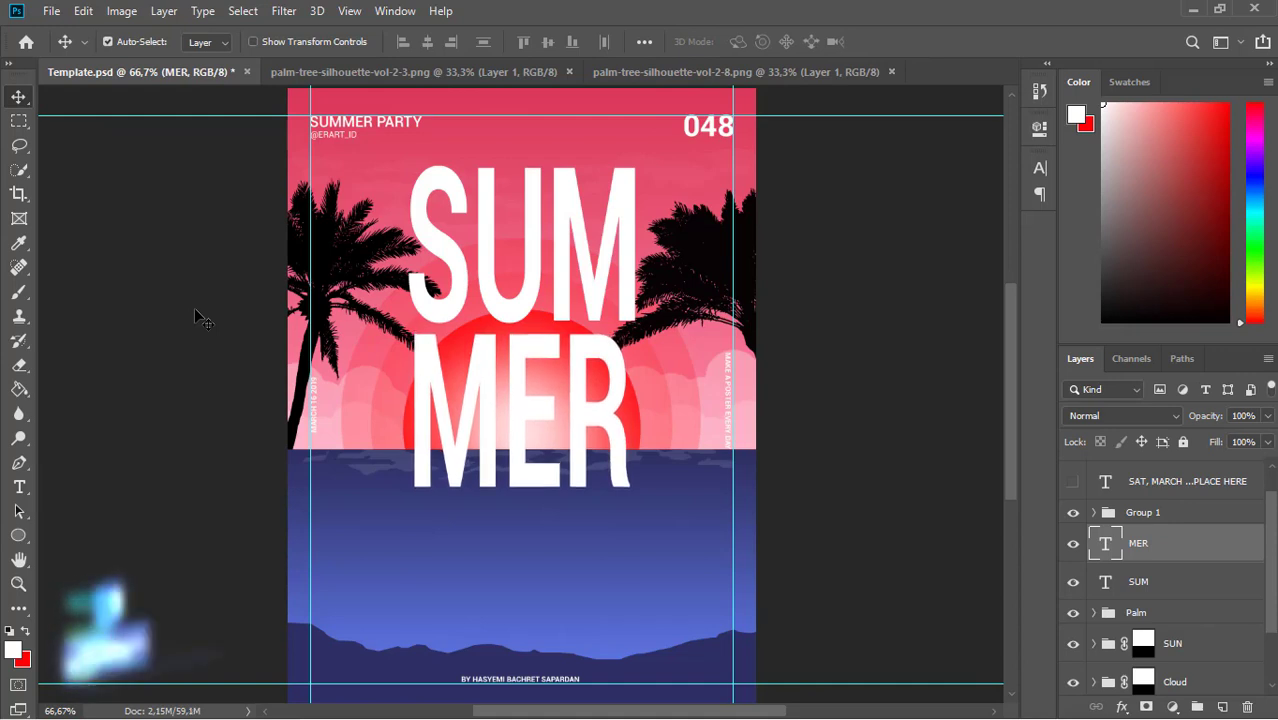
Widen MER to about 104% and show the SAT, MARCH date layer.
{"action": "key", "text": "ctrl+t"}
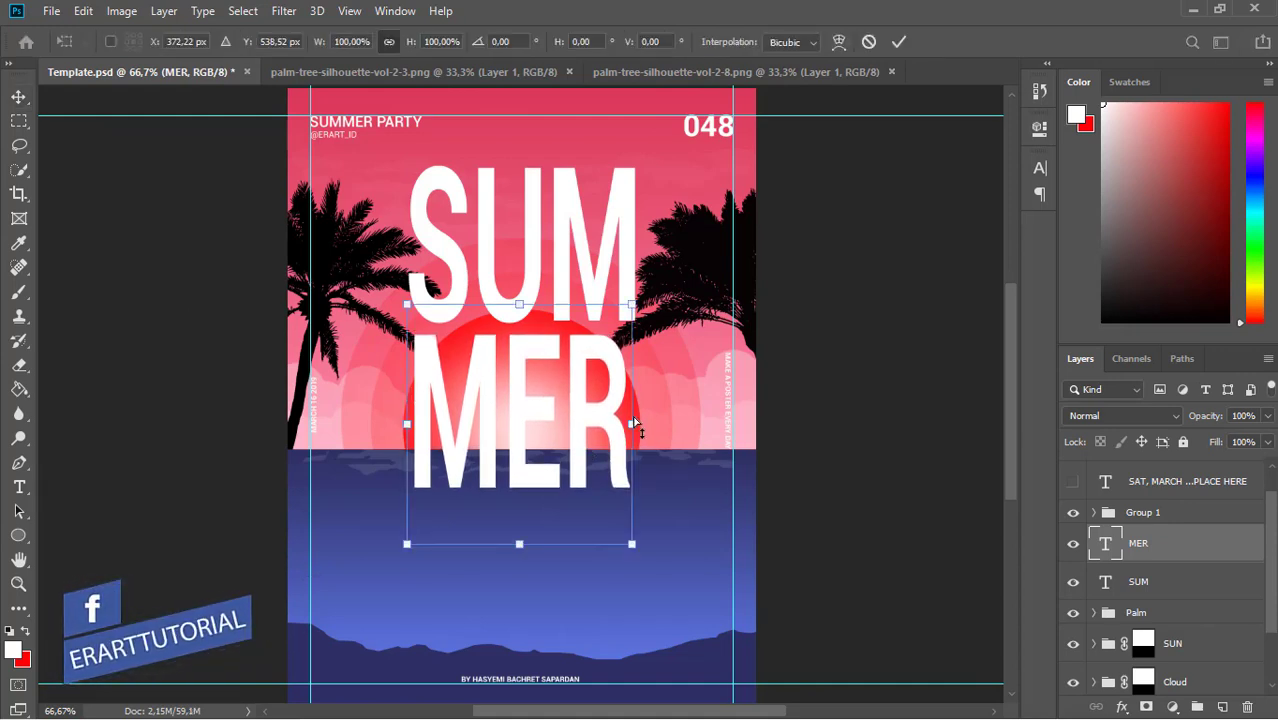
{"action": "left_click_drag", "start_coordinate": [632, 424], "coordinate": [638, 423]}
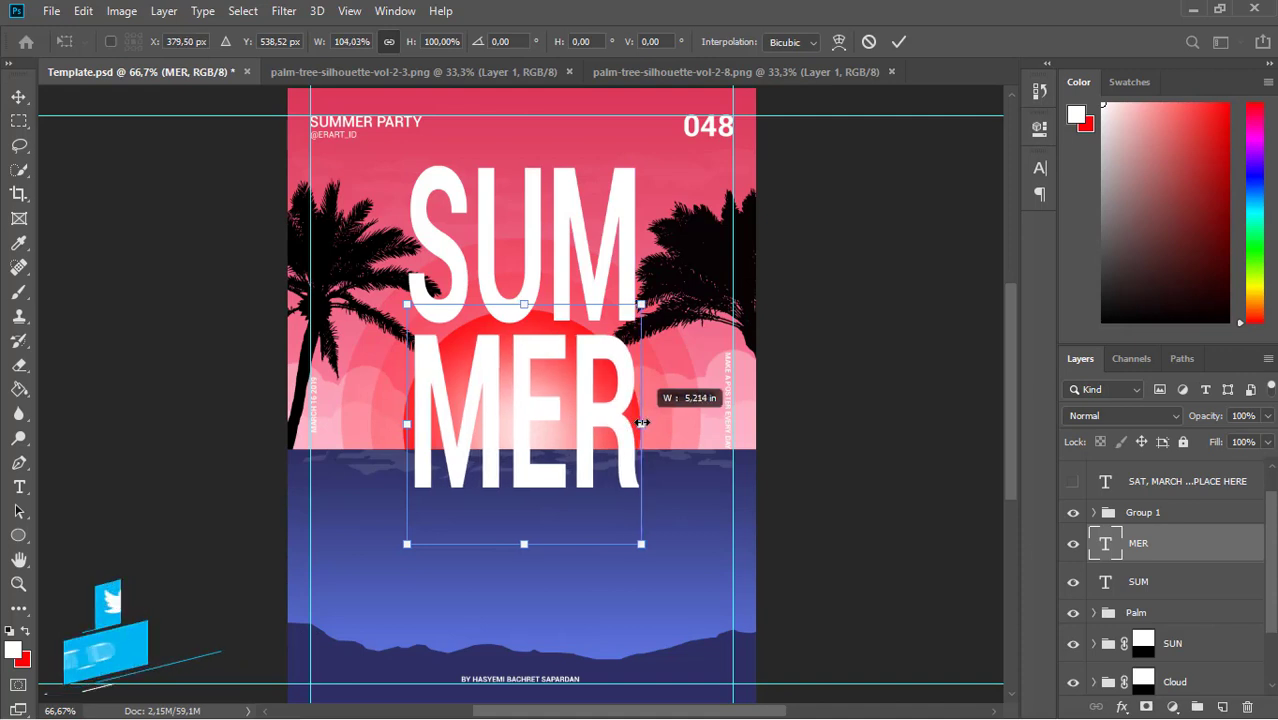
{"action": "key", "text": "Return"}
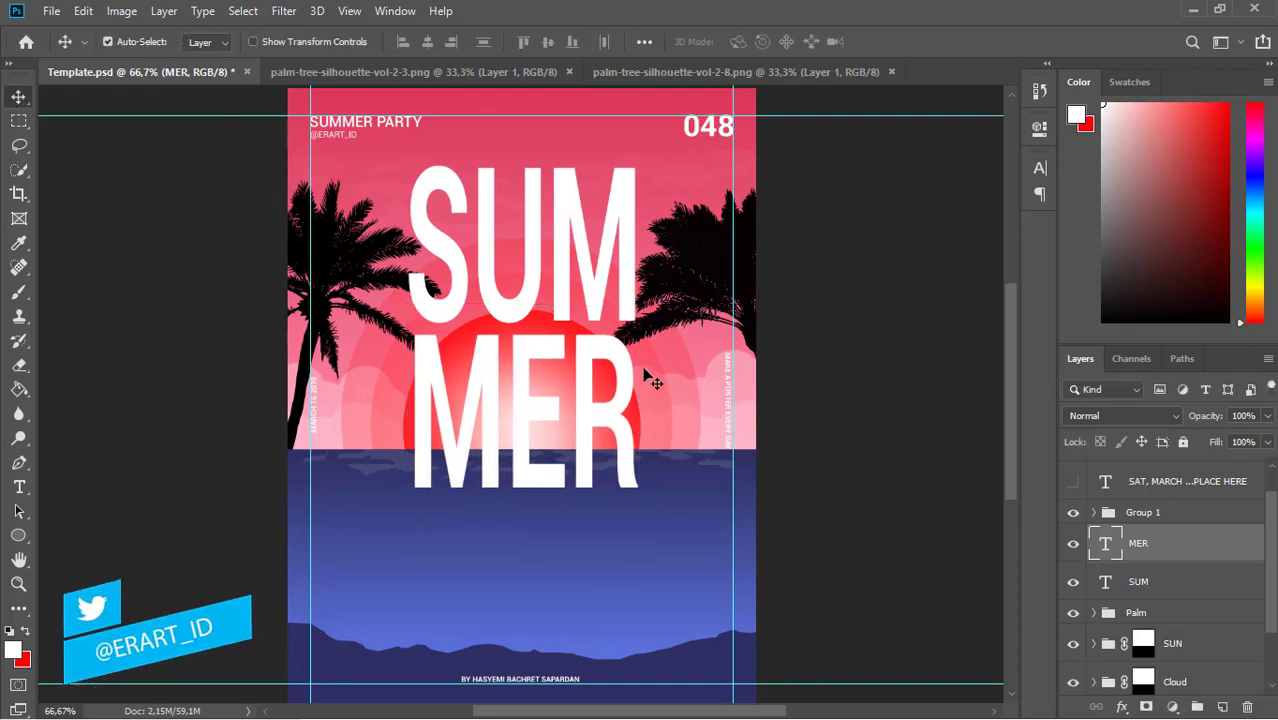
{"action": "left_click", "coordinate": [1073, 482]}
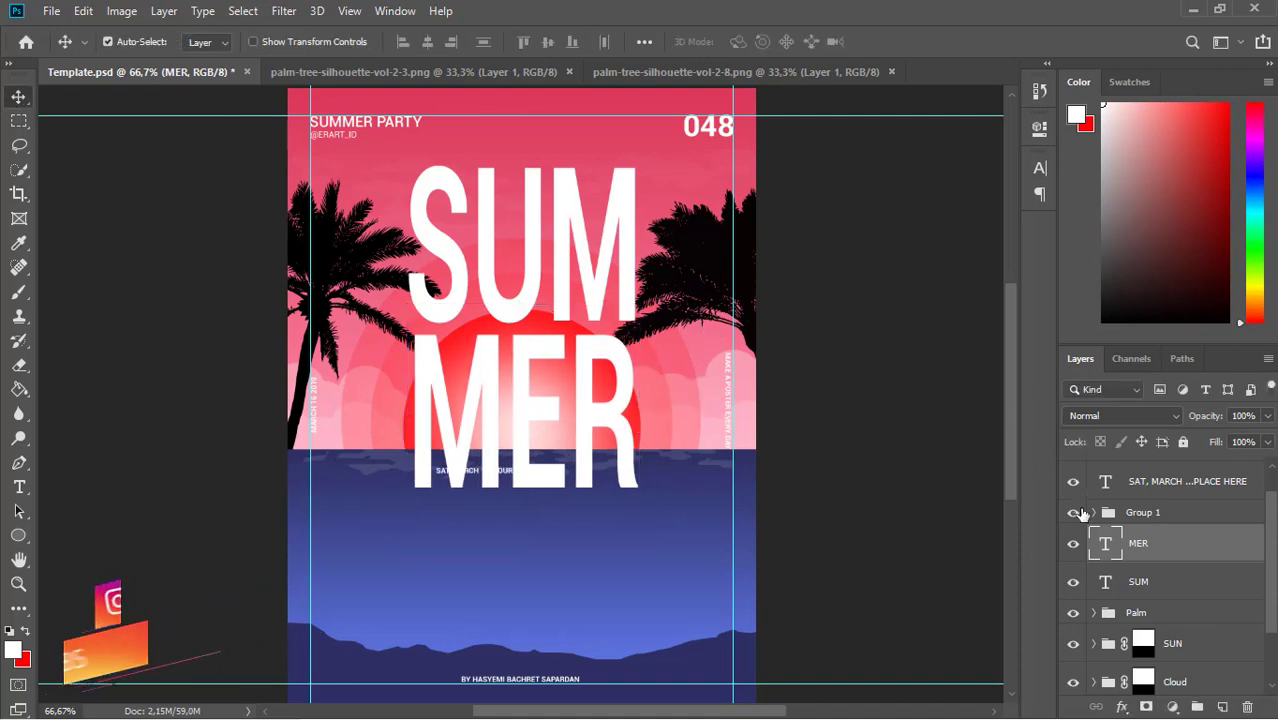
Move the date line just below MER and set its font size to 24 pt.
{"action": "left_click", "coordinate": [1107, 482]}
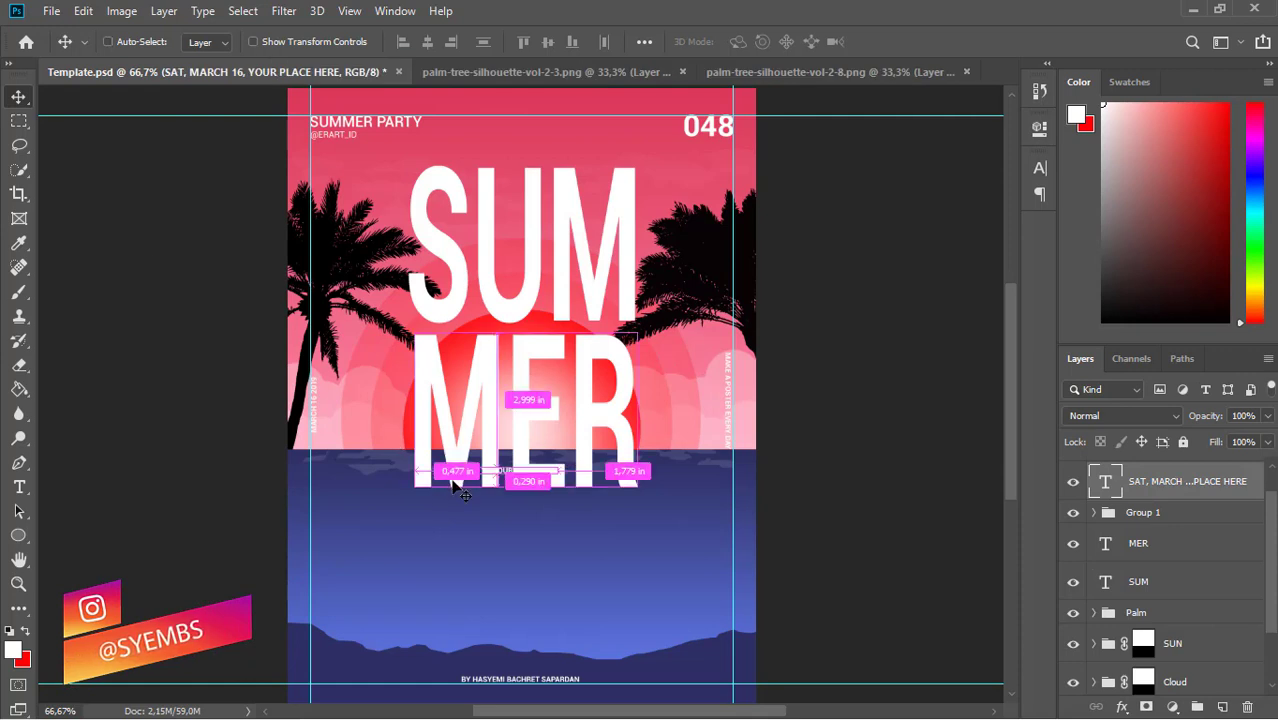
{"action": "left_click_drag", "start_coordinate": [484, 487], "coordinate": [479, 512]}
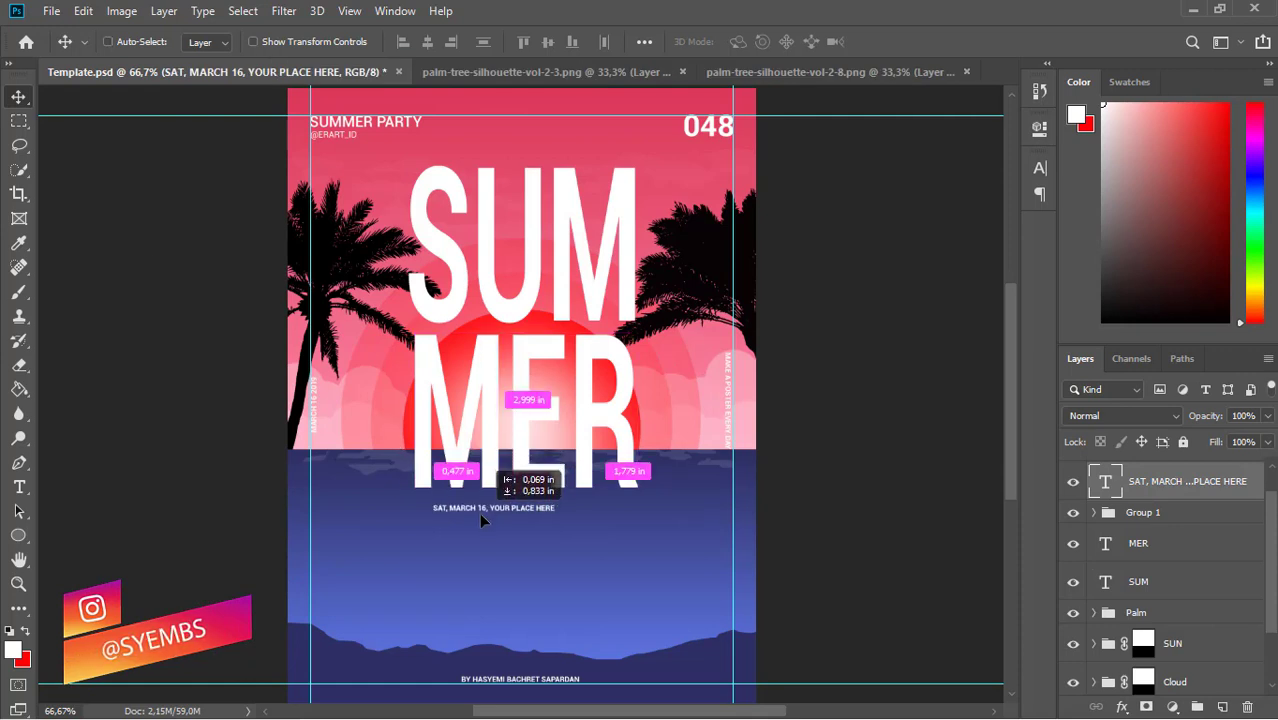
{"action": "double_click", "coordinate": [1107, 482]}
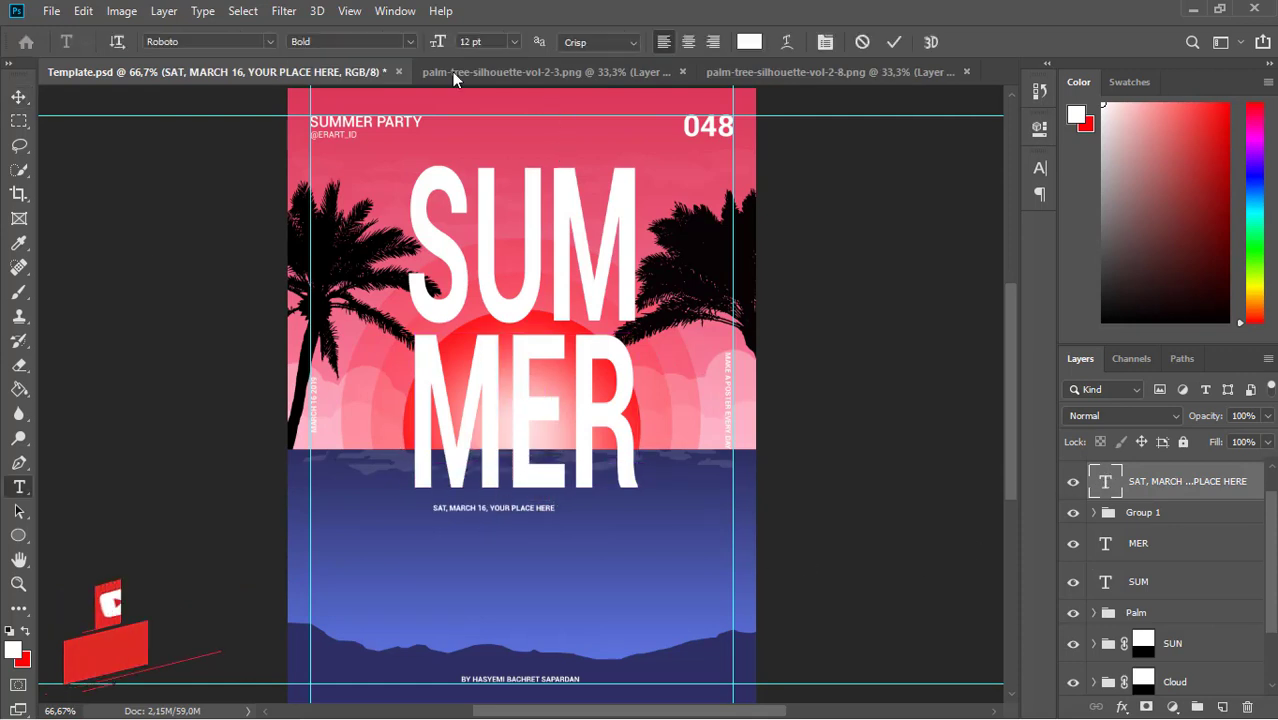
{"action": "left_click", "coordinate": [513, 41]}
{"action": "left_click", "coordinate": [488, 271]}
{"action": "left_click", "coordinate": [514, 41]}
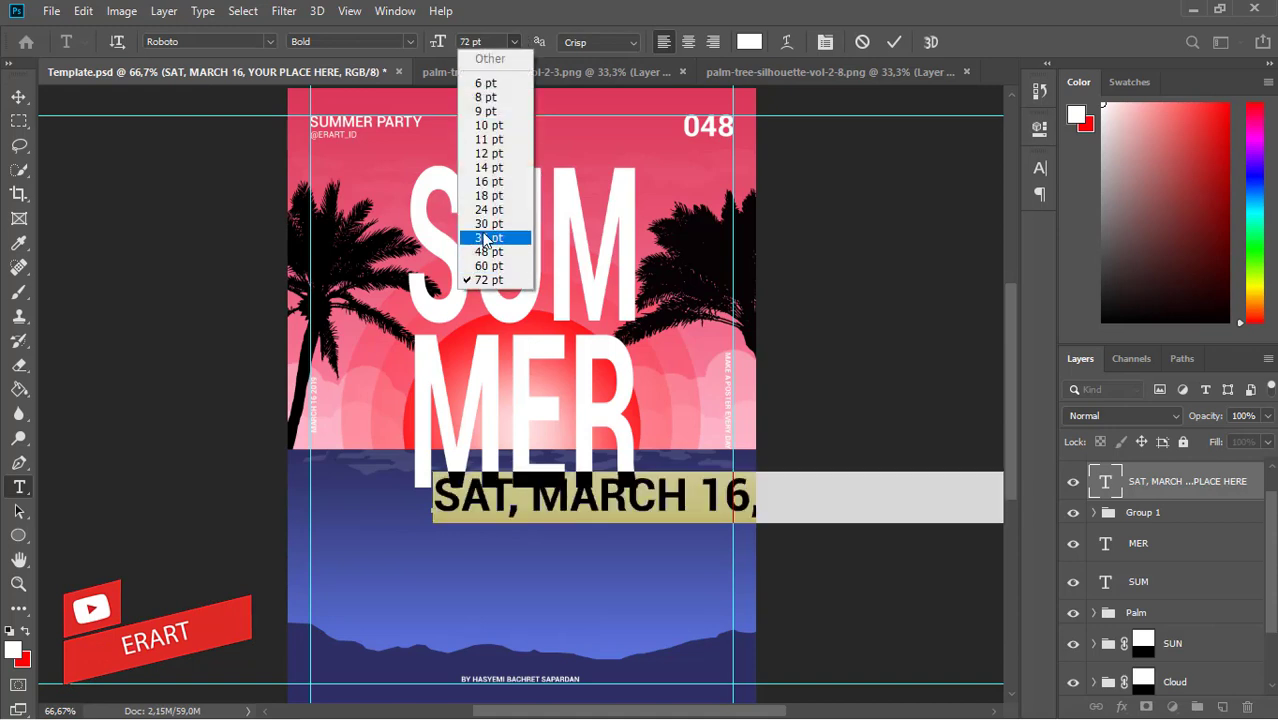
{"action": "left_click", "coordinate": [483, 230]}
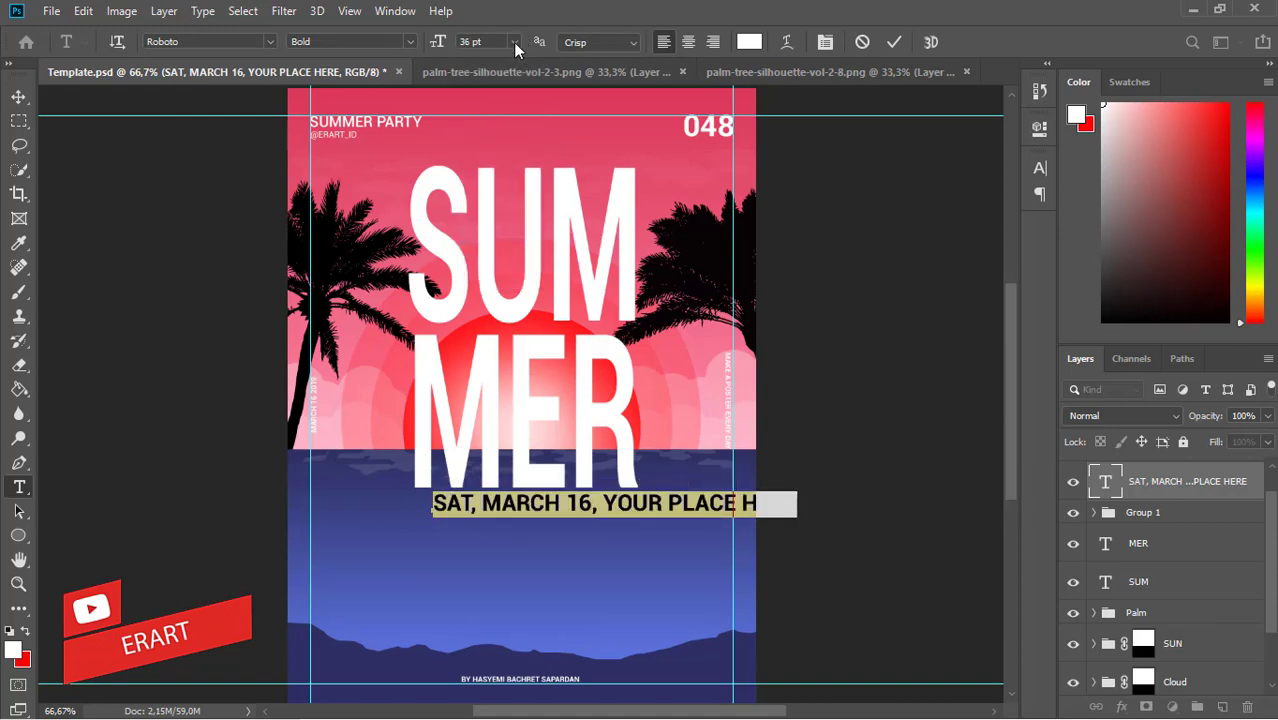
{"action": "left_click", "coordinate": [513, 42]}
{"action": "left_click", "coordinate": [499, 213]}
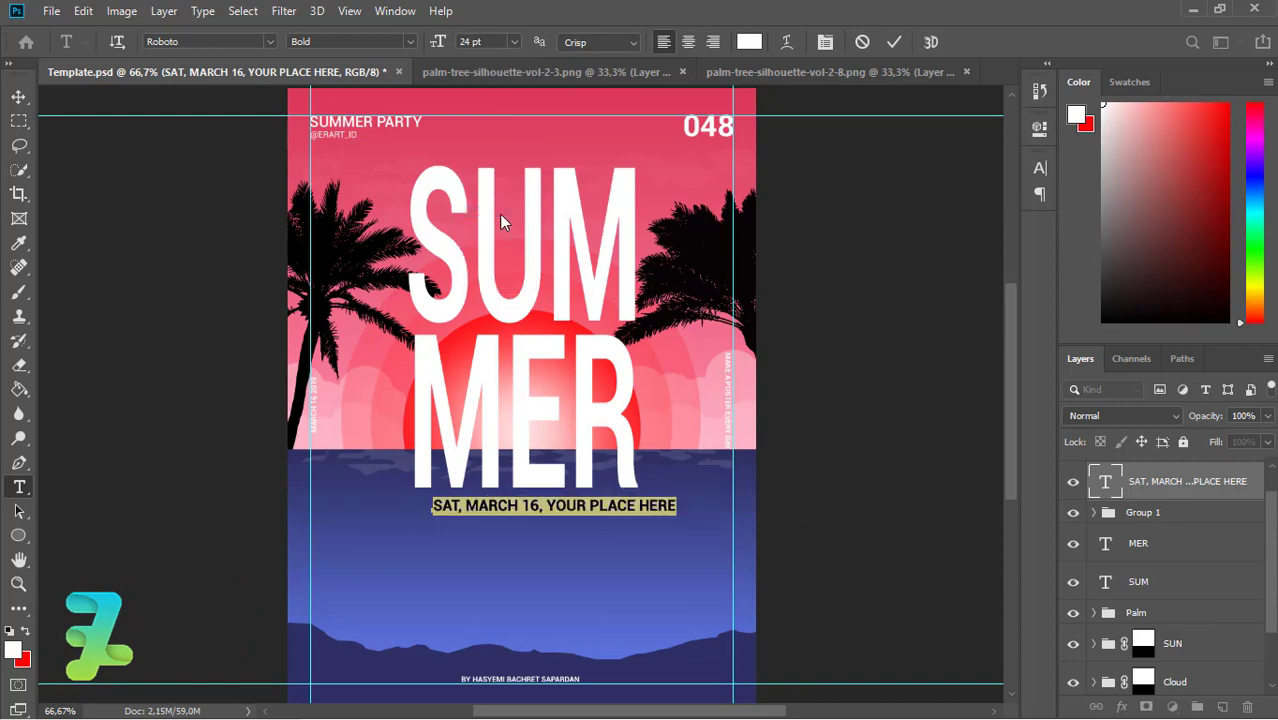
{"action": "left_click", "coordinate": [18, 97]}
Nudge the date line left and up, then stretch it slightly wider.
{"action": "key", "text": "shift+Left"}
{"action": "key", "text": "shift+Left"}
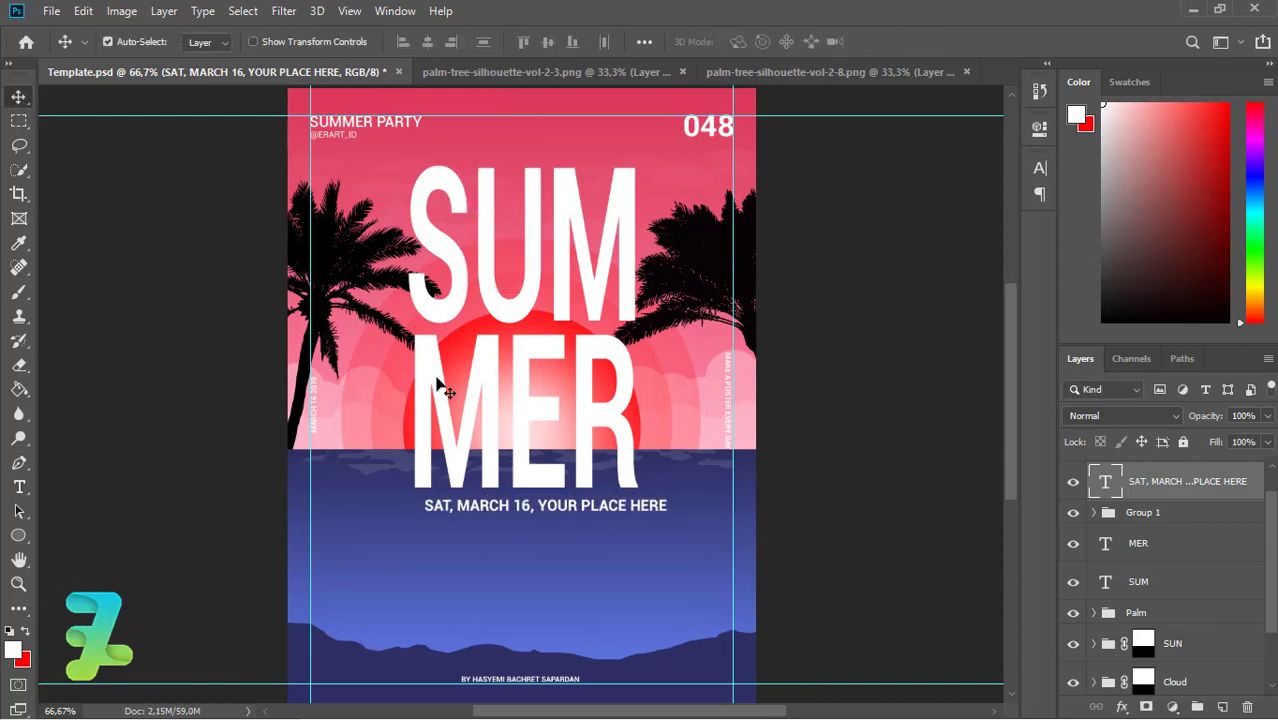
{"action": "key", "text": "Left"}
{"action": "key", "text": "Left"}
{"action": "key", "text": "Left"}
{"action": "key", "text": "Up"}
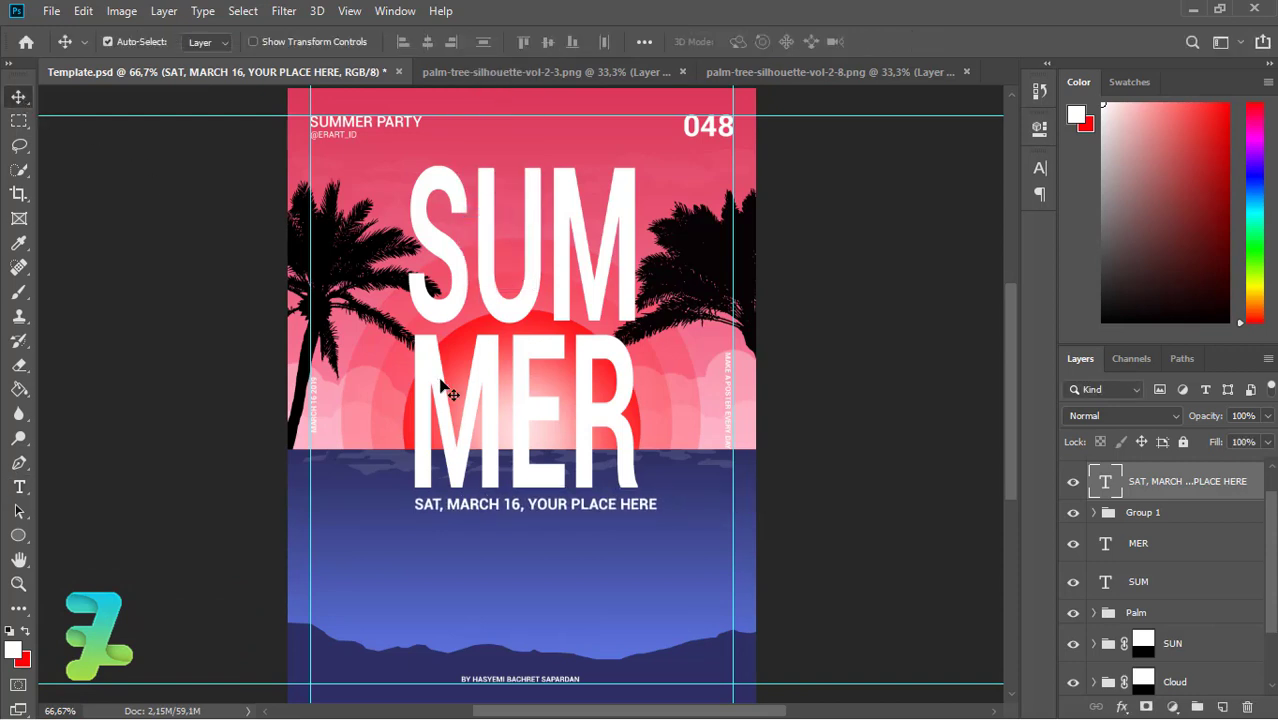
{"action": "key", "text": "ctrl+t"}
{"action": "left_click_drag", "start_coordinate": [655, 502], "coordinate": [641, 504]}
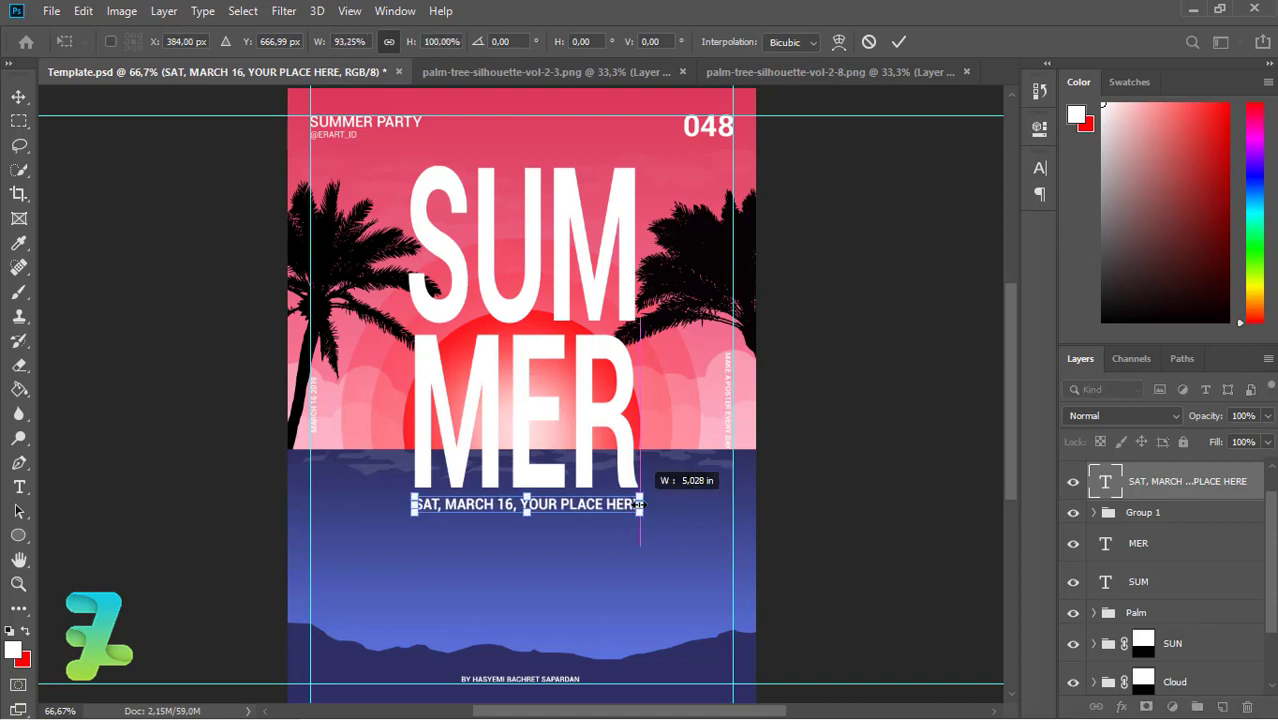
{"action": "key", "text": "Return"}
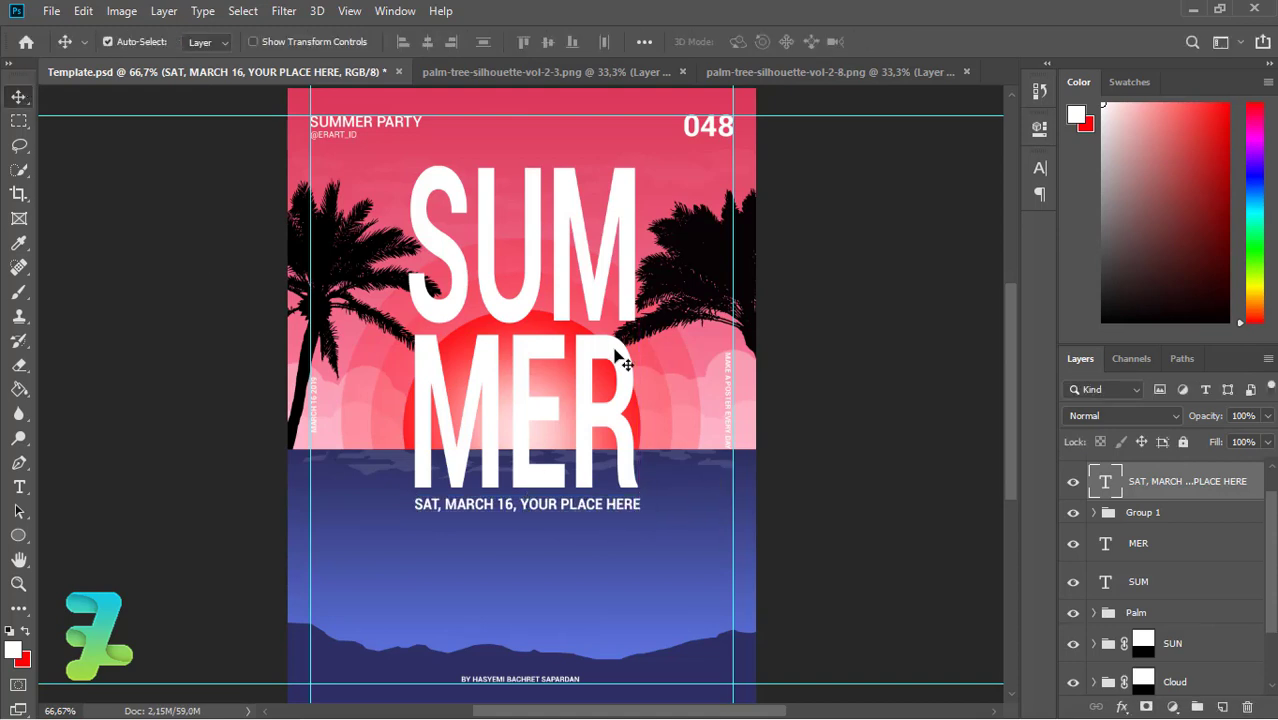
Colour the date line text yellow-green #d2ff00.
{"action": "double_click", "coordinate": [1102, 486]}
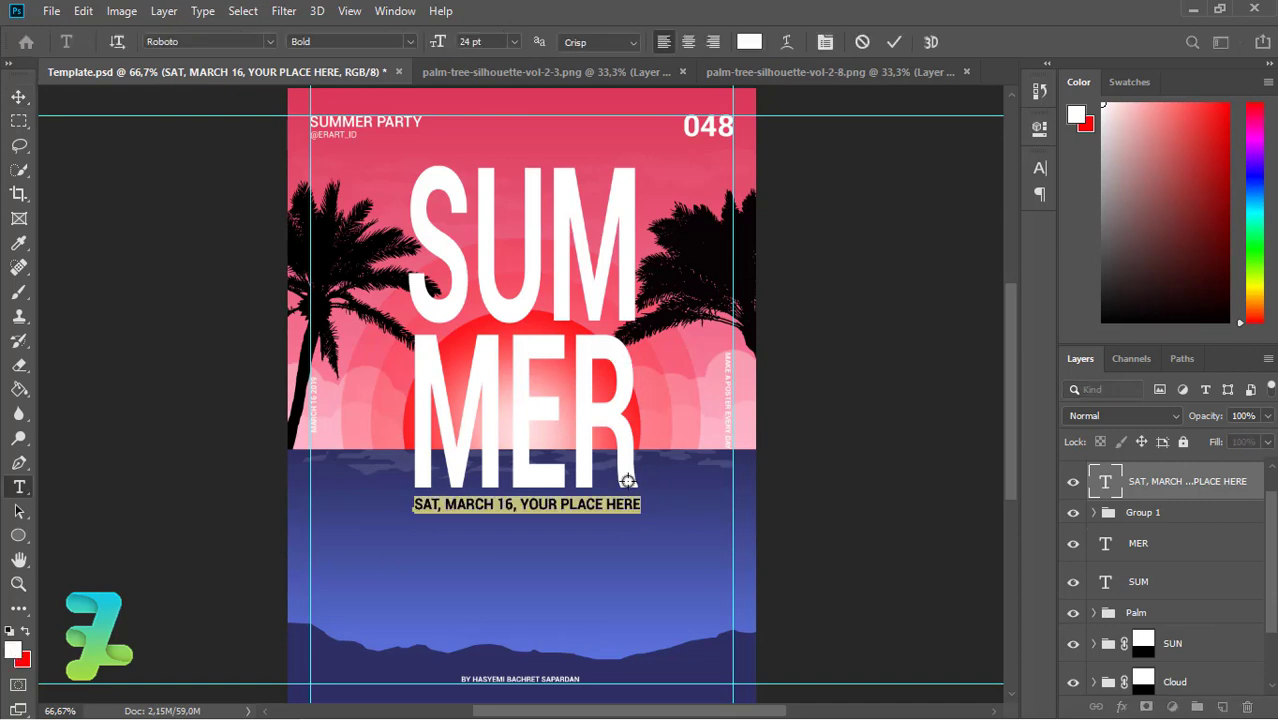
{"action": "left_click", "coordinate": [13, 651]}
{"action": "left_click", "coordinate": [556, 537]}
{"action": "left_click", "coordinate": [463, 383]}
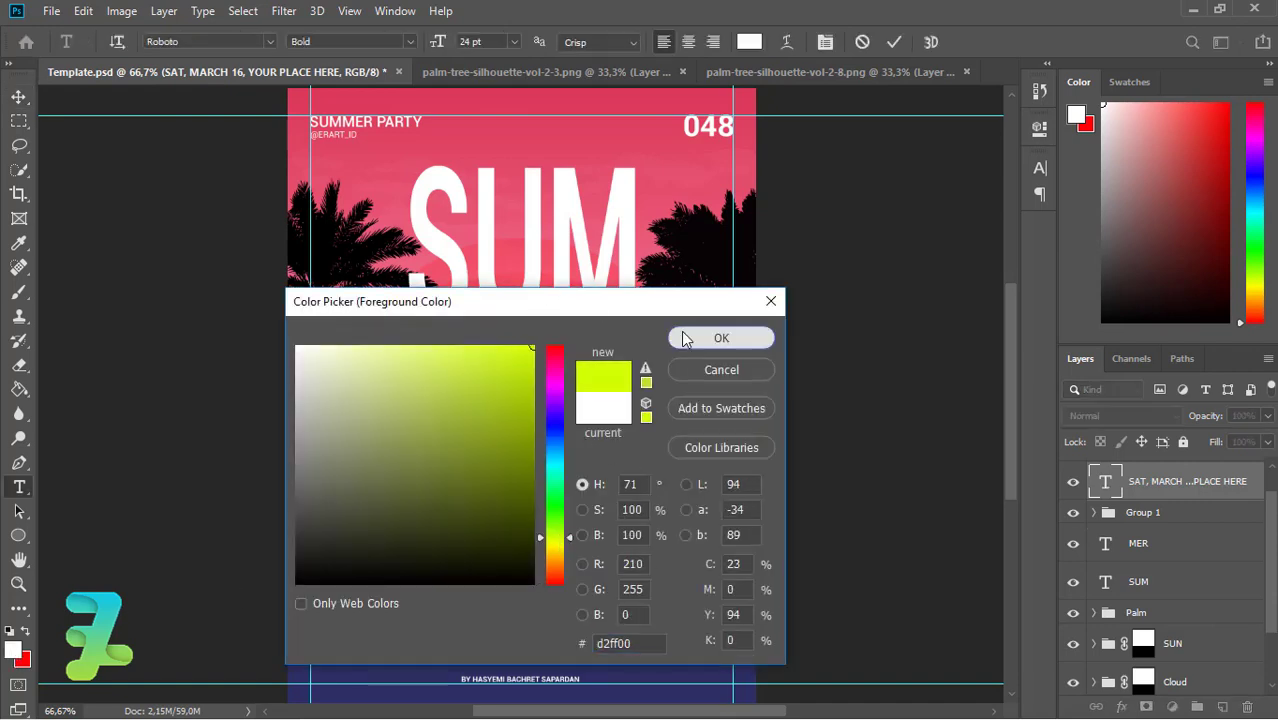
{"action": "left_click", "coordinate": [721, 338]}
{"action": "left_click", "coordinate": [19, 97]}
{"action": "scroll", "coordinate": [1274, 540], "scroll_direction": "up", "scroll_amount": 1}
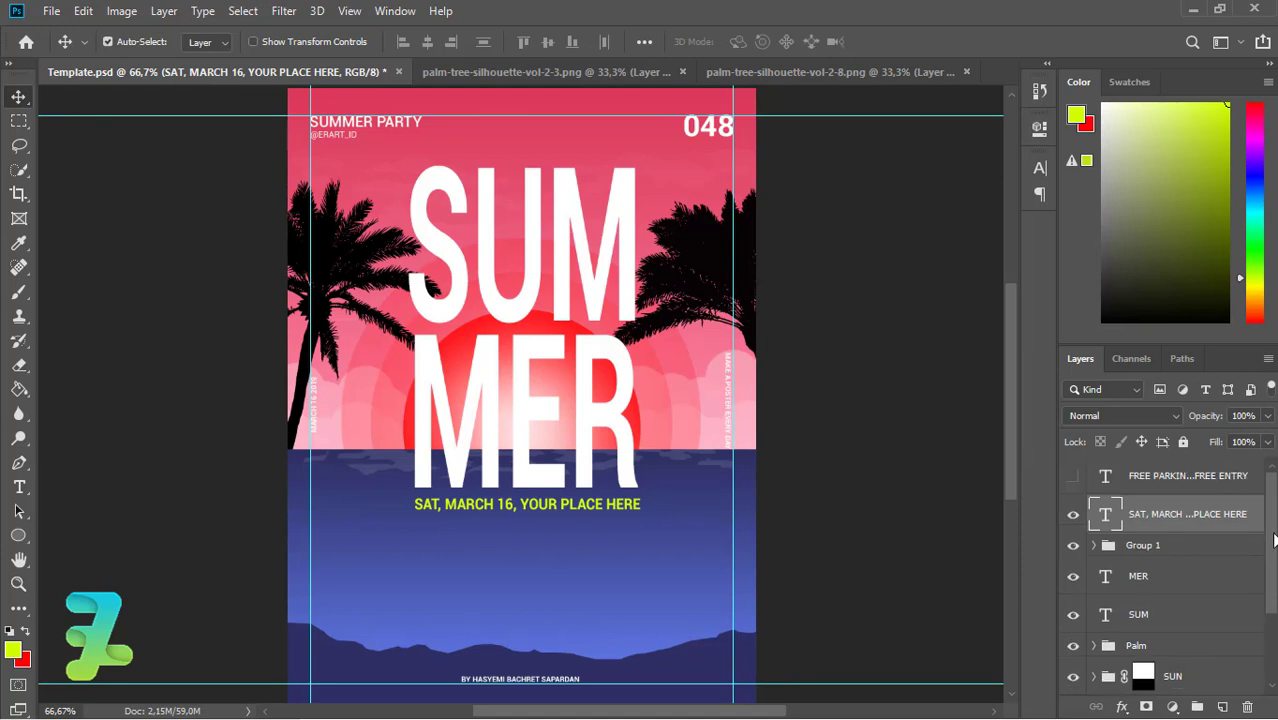
Move the FREE PARKING | START AT 6 PM | FREE ENTRY line below the date.
{"action": "left_click", "coordinate": [1114, 478]}
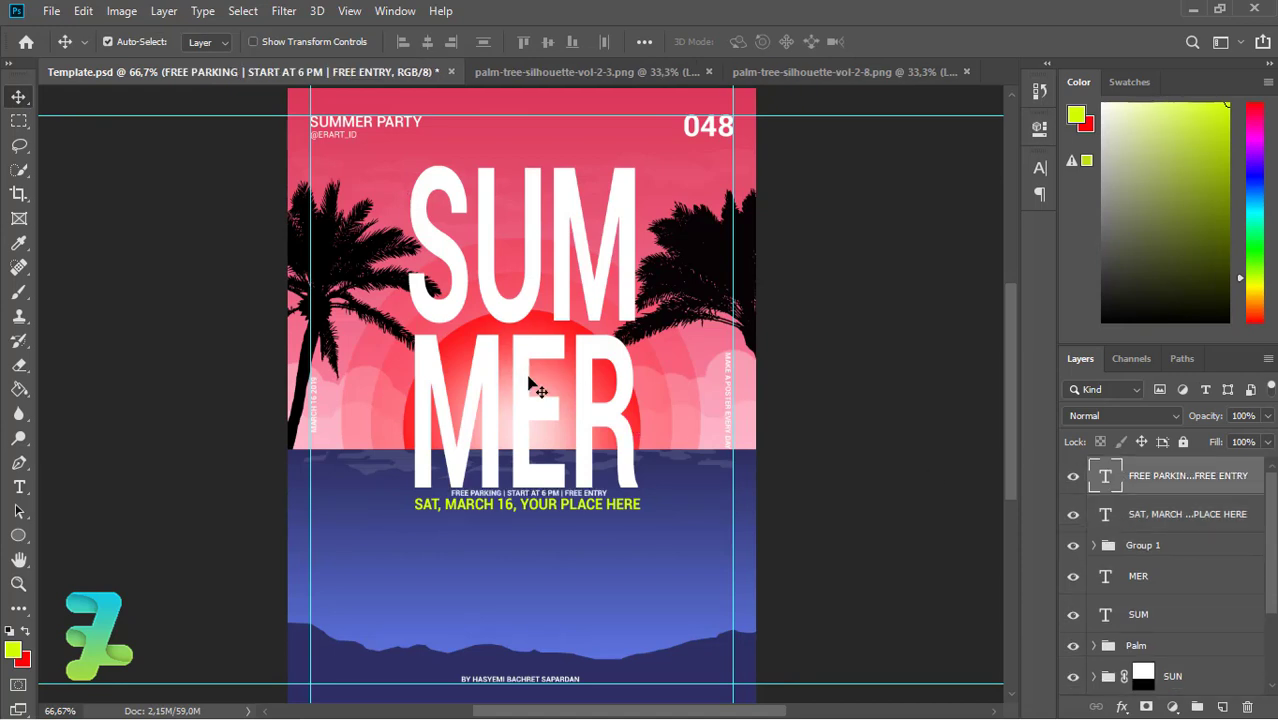
{"action": "left_click_drag", "start_coordinate": [438, 500], "coordinate": [431, 522]}
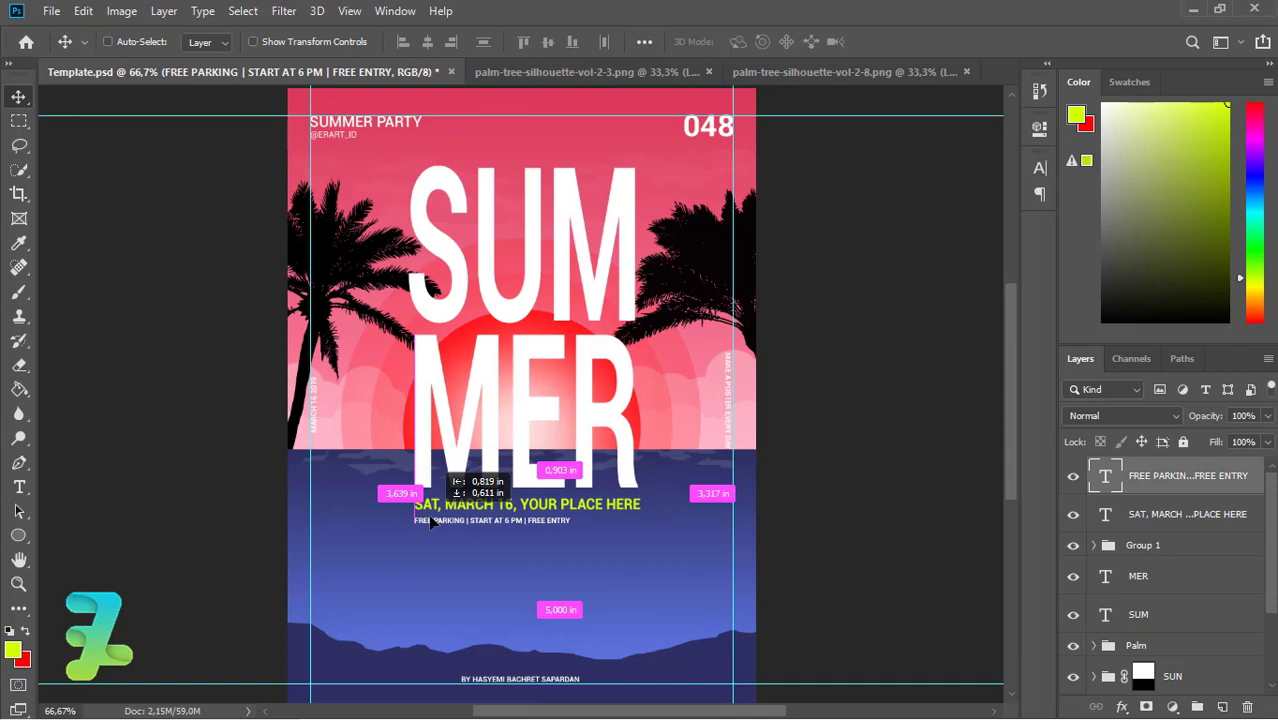
{"action": "left_click_drag", "start_coordinate": [431, 522], "coordinate": [430, 522]}
{"action": "key", "text": "ctrl+plus"}
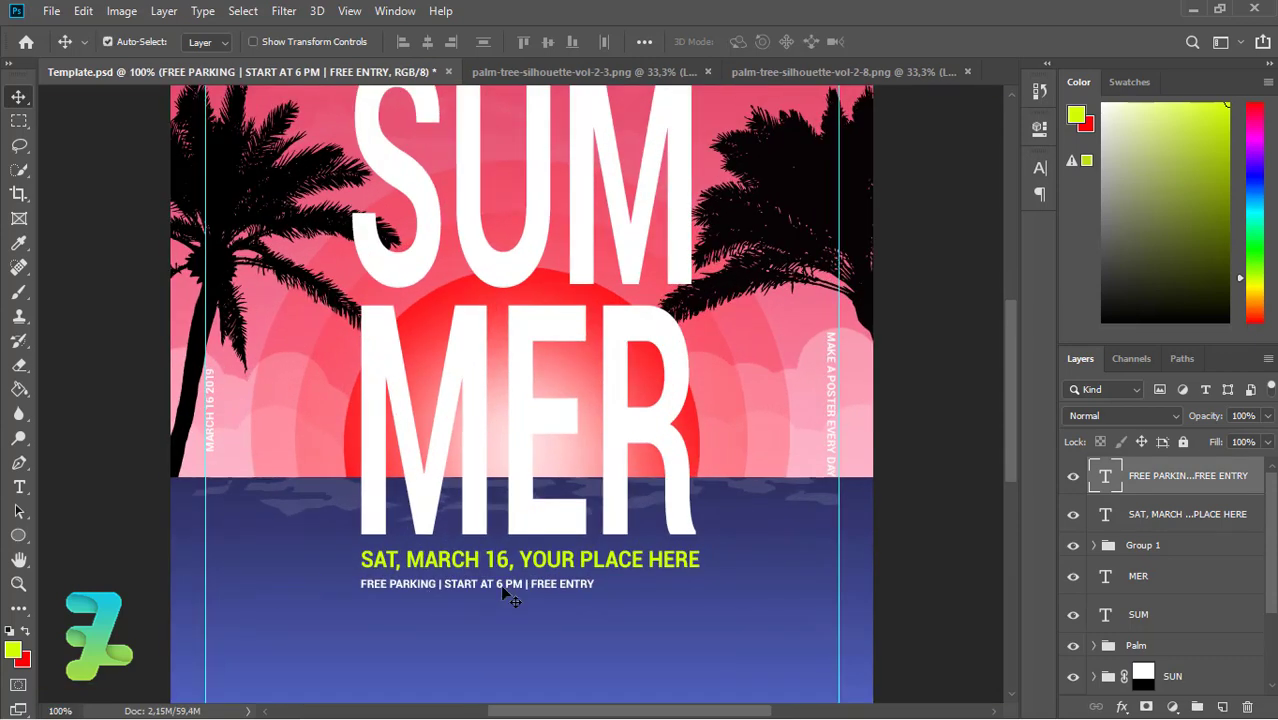
Insert spaces between the letters of FREE PARKING.
{"action": "key", "text": "t"}
{"action": "left_click", "coordinate": [365, 584]}
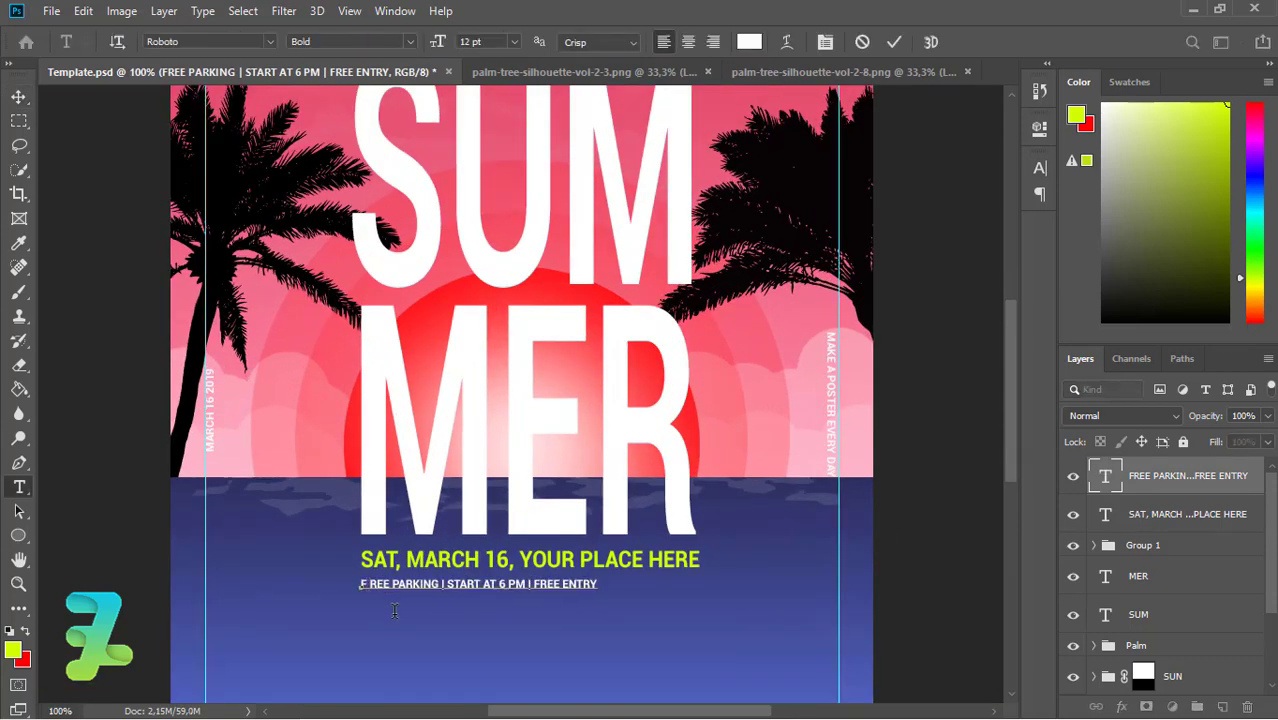
{"action": "key", "text": "Right"}
{"action": "key", "text": "space"}
{"action": "key", "text": "Right"}
{"action": "key", "text": "space"}
{"action": "key", "text": "Right"}
{"action": "key", "text": "Right"}
{"action": "key", "text": "space"}
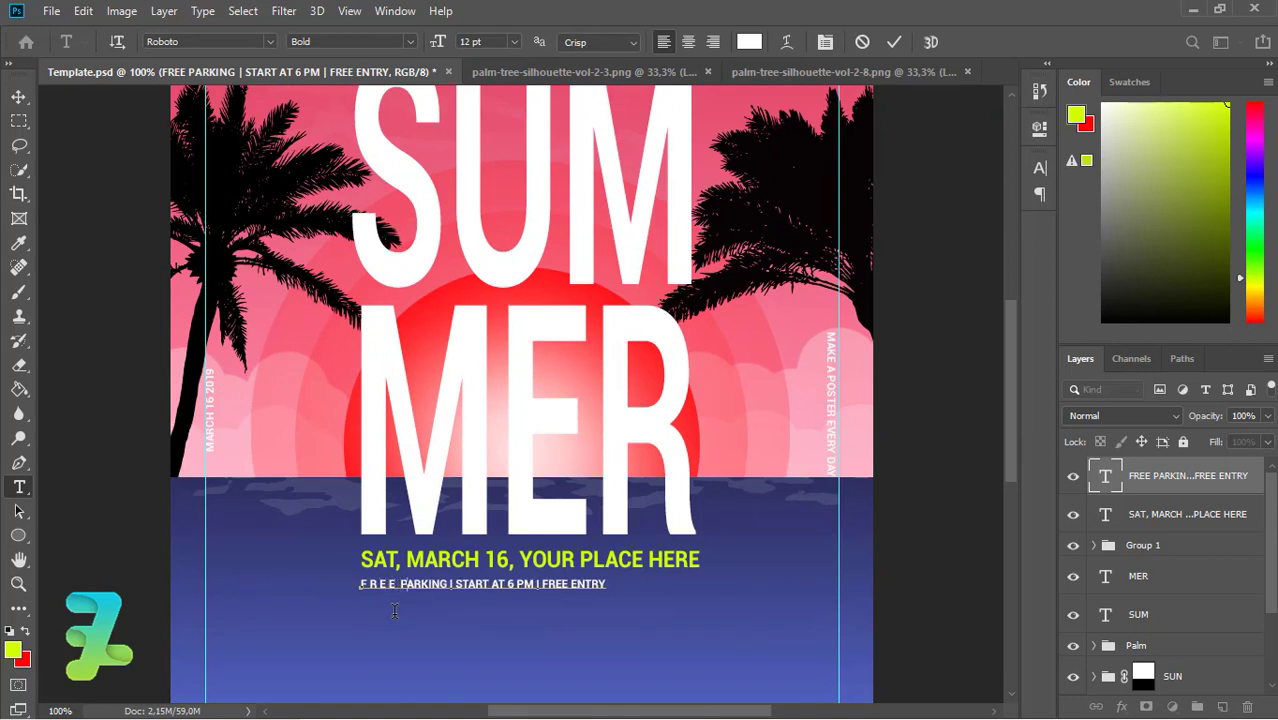
{"action": "key", "text": "Right"}
{"action": "key", "text": "space"}
{"action": "key", "text": "Right"}
{"action": "key", "text": "space"}
{"action": "key", "text": "Right"}
{"action": "key", "text": "space"}
{"action": "key", "text": "Right"}
{"action": "key", "text": "space"}
{"action": "key", "text": "Right"}
{"action": "key", "text": "space"}
{"action": "key", "text": "Right"}
{"action": "key", "text": "space"}
{"action": "key", "text": "Right"}
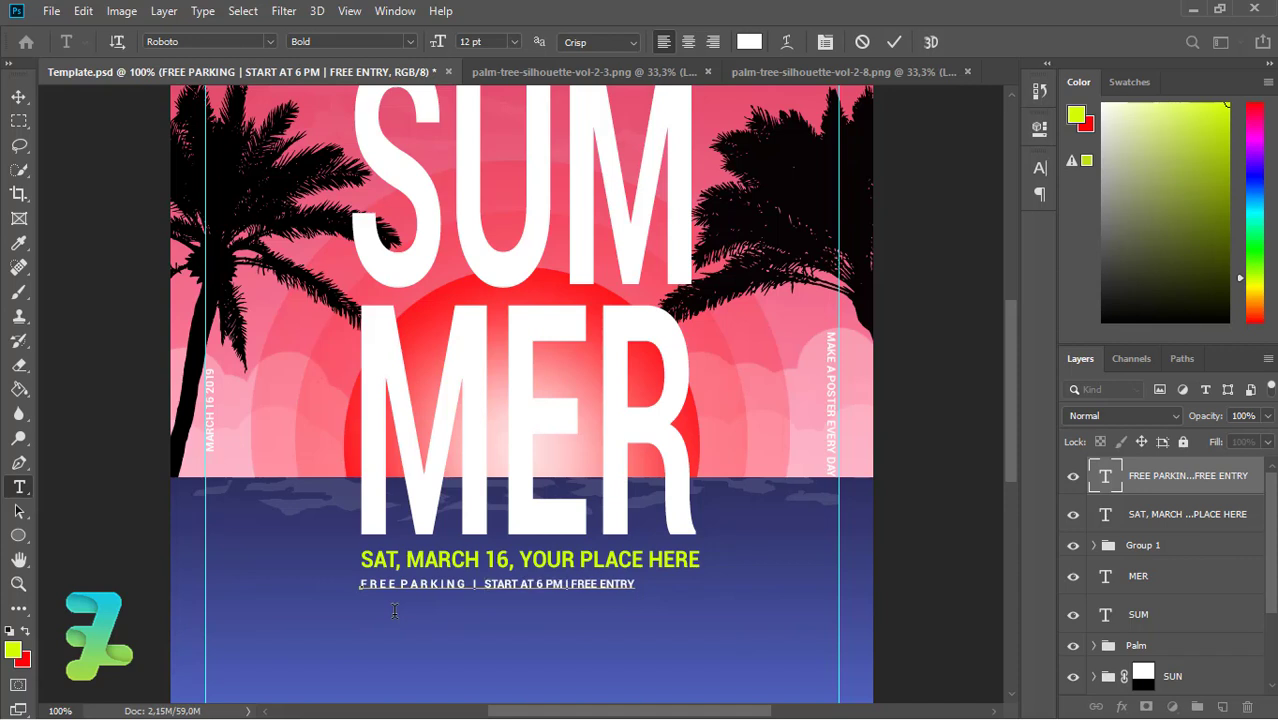
Letter-space START AT 6 PM and add a space before FREE ENTRY.
{"action": "key", "text": "Right"}
{"action": "key", "text": "space"}
{"action": "key", "text": "Right"}
{"action": "key", "text": "space"}
{"action": "key", "text": "Right"}
{"action": "key", "text": "space"}
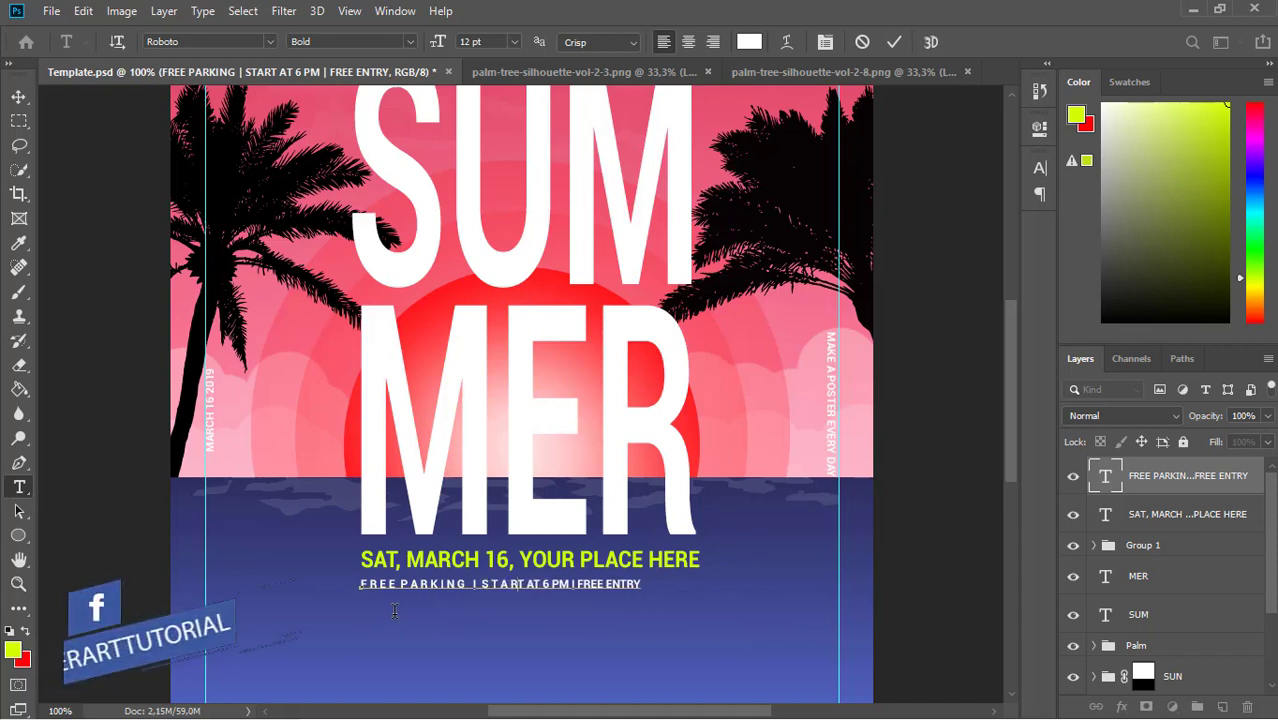
{"action": "key", "text": "Right"}
{"action": "key", "text": "space"}
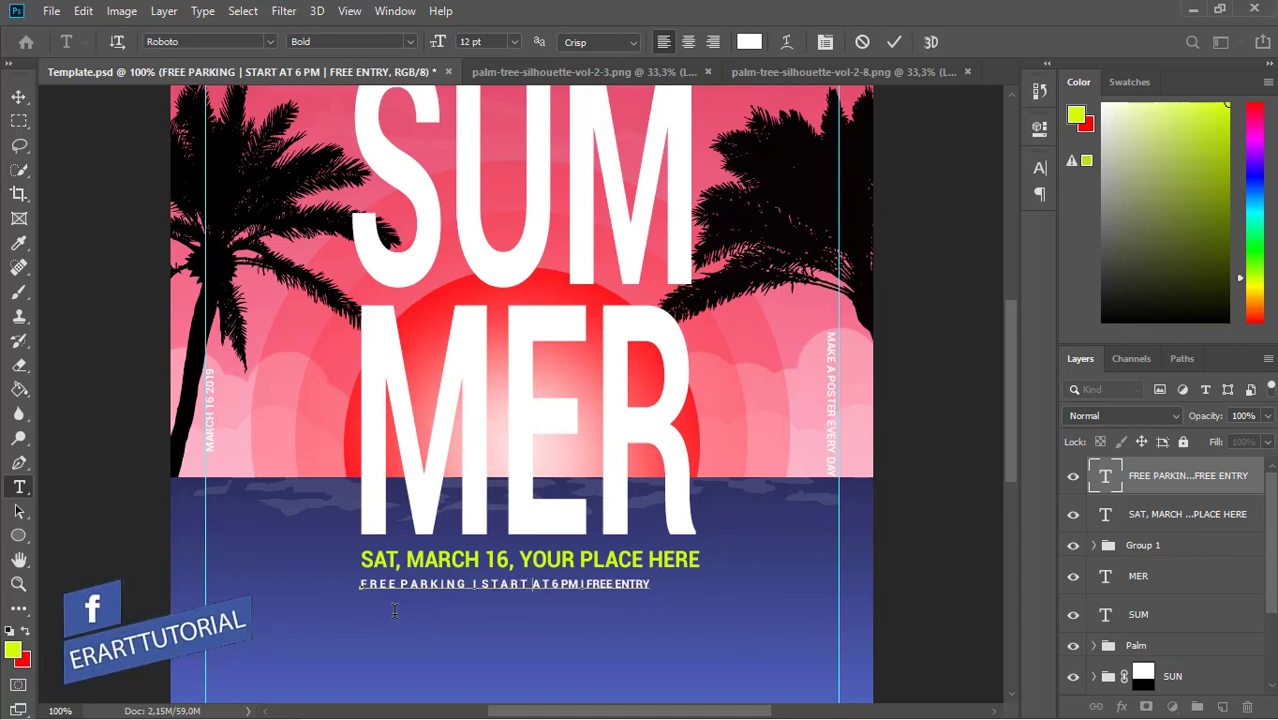
{"action": "key", "text": "Right"}
{"action": "key", "text": "space"}
{"action": "key", "text": "Right"}
{"action": "key", "text": "space"}
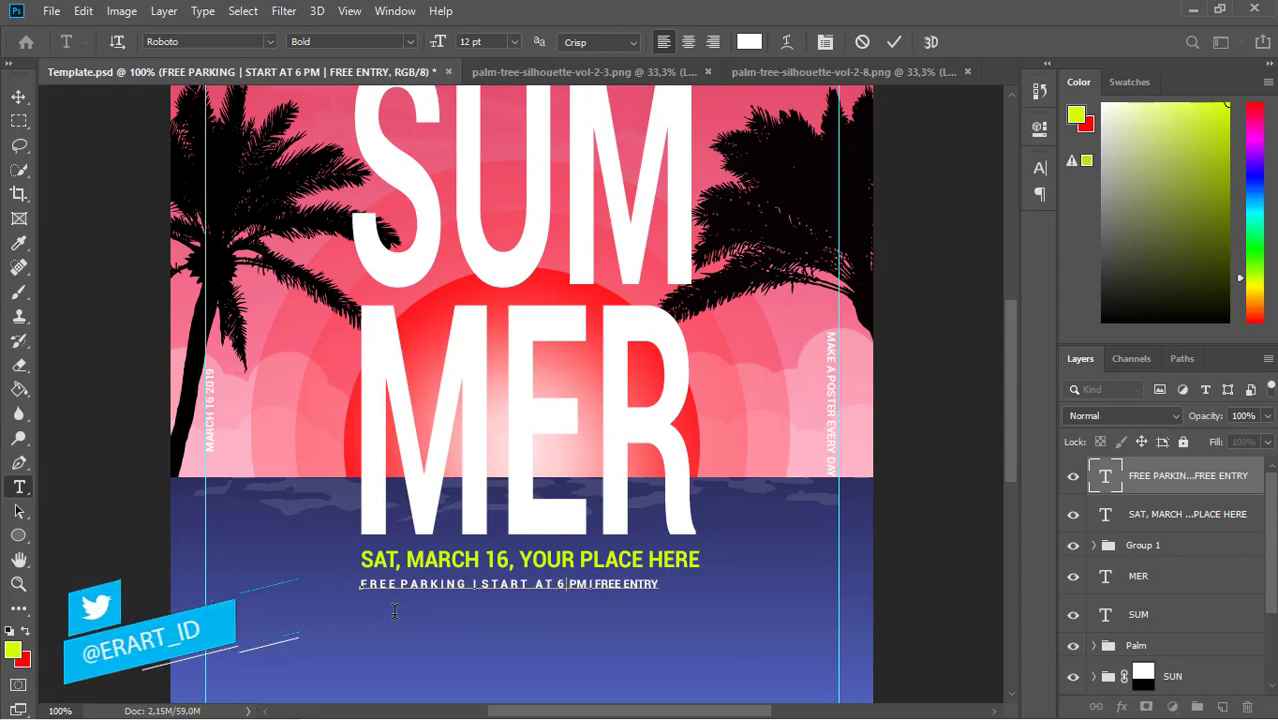
{"action": "key", "text": "Right"}
{"action": "key", "text": "space"}
{"action": "key", "text": "Right"}
{"action": "key", "text": "space"}
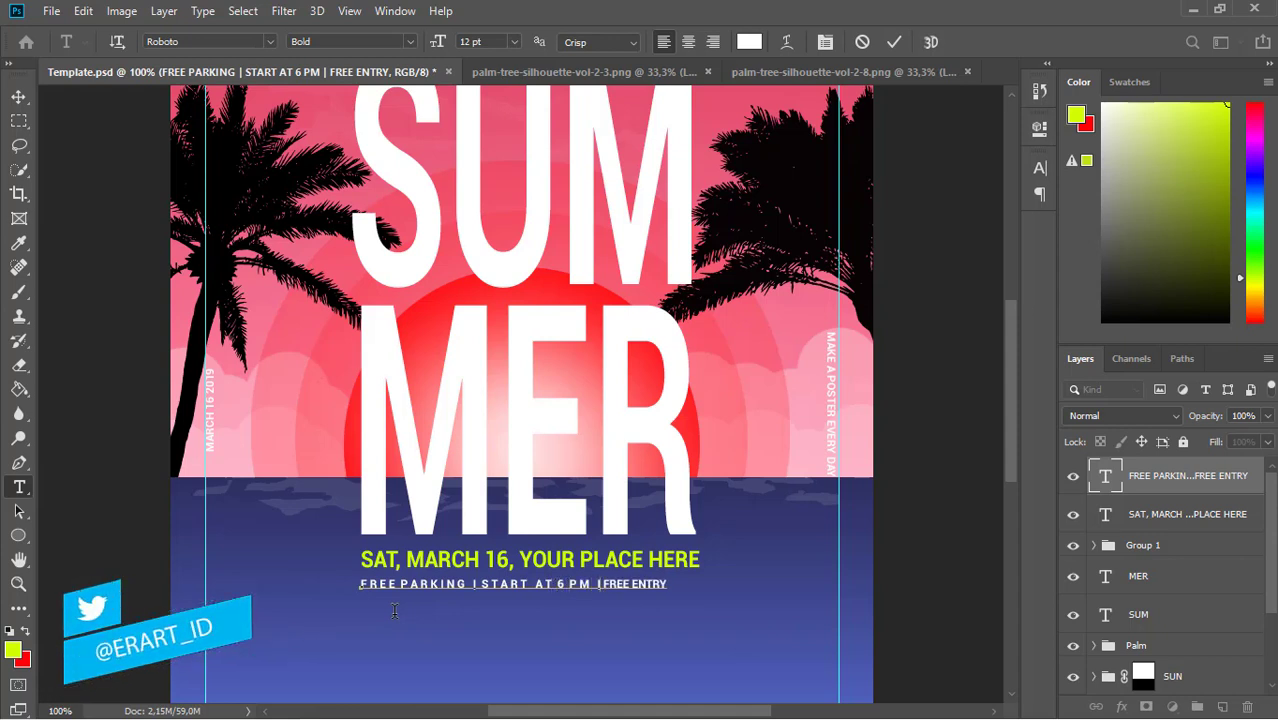
{"action": "key", "text": "Right"}
{"action": "key", "text": "space"}
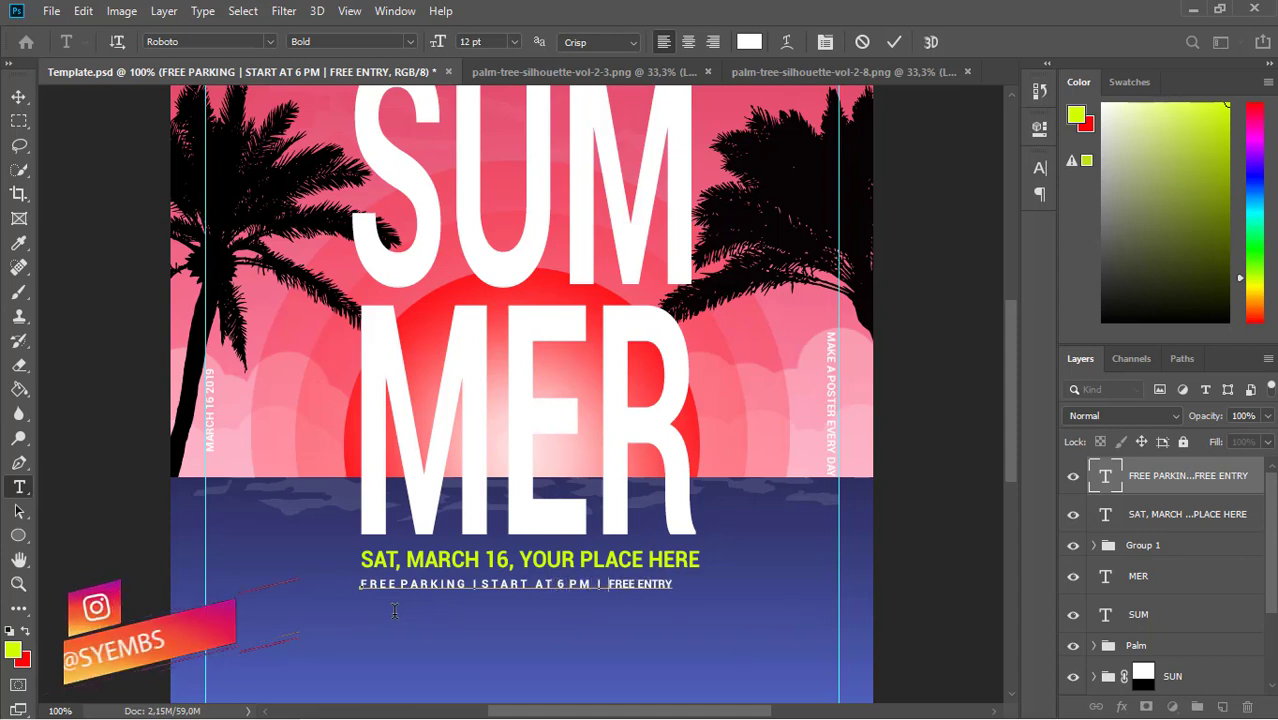
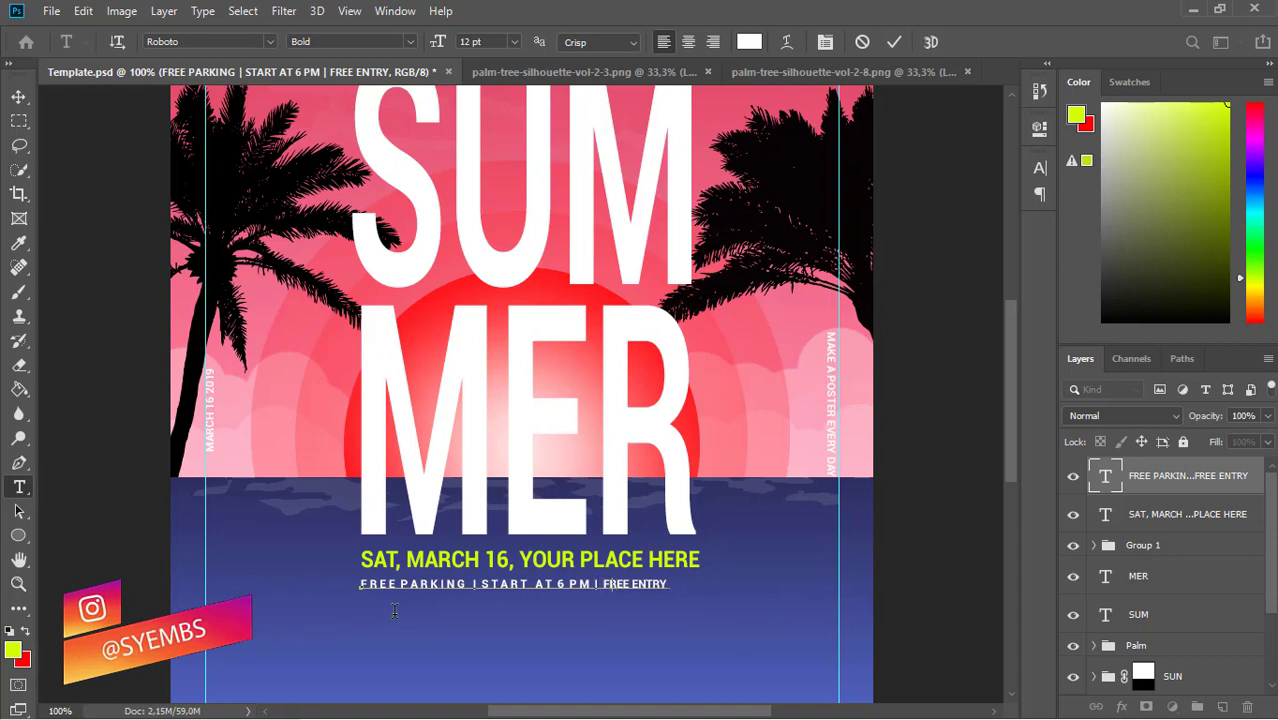
Insert the missing space between FREE and ENTRY and commit the text edit.
{"action": "key", "text": "Right"}
{"action": "key", "text": "Right"}
{"action": "key", "text": "space"}
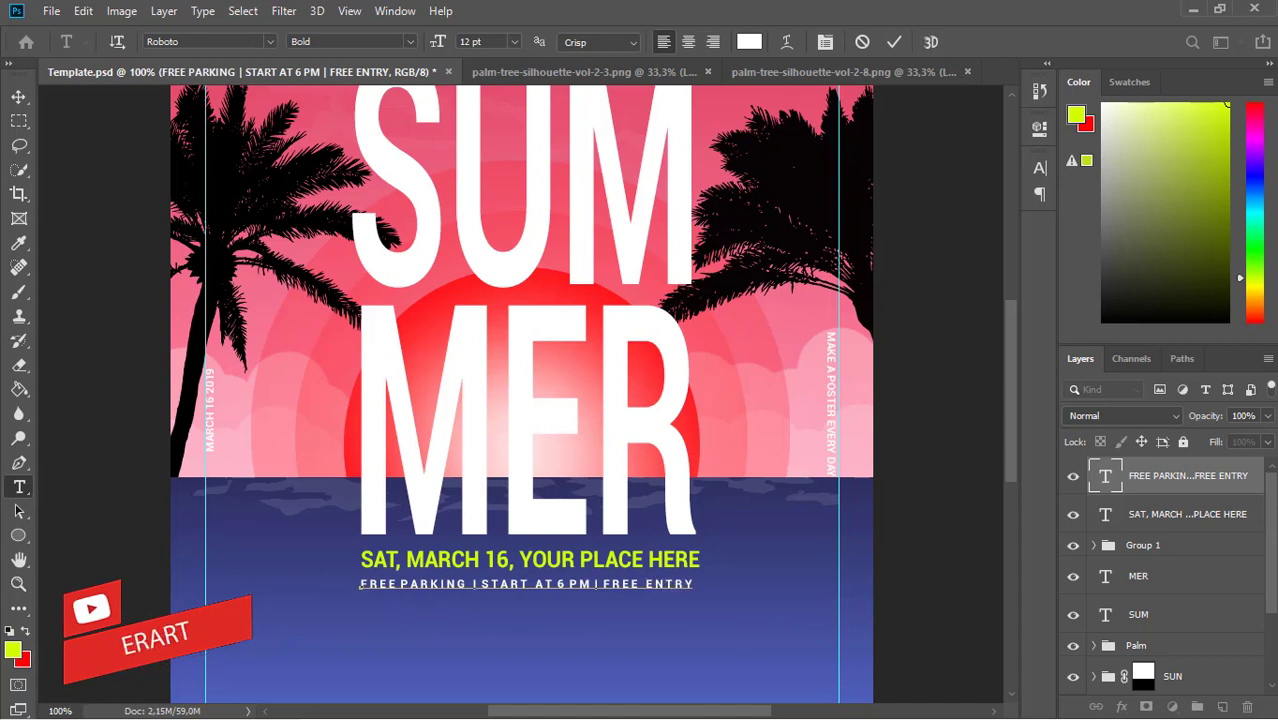
{"action": "left_click", "coordinate": [19, 96]}
Stretch the FREE PARKING line slightly wider, to about 102%.
{"action": "left_click", "coordinate": [693, 584]}
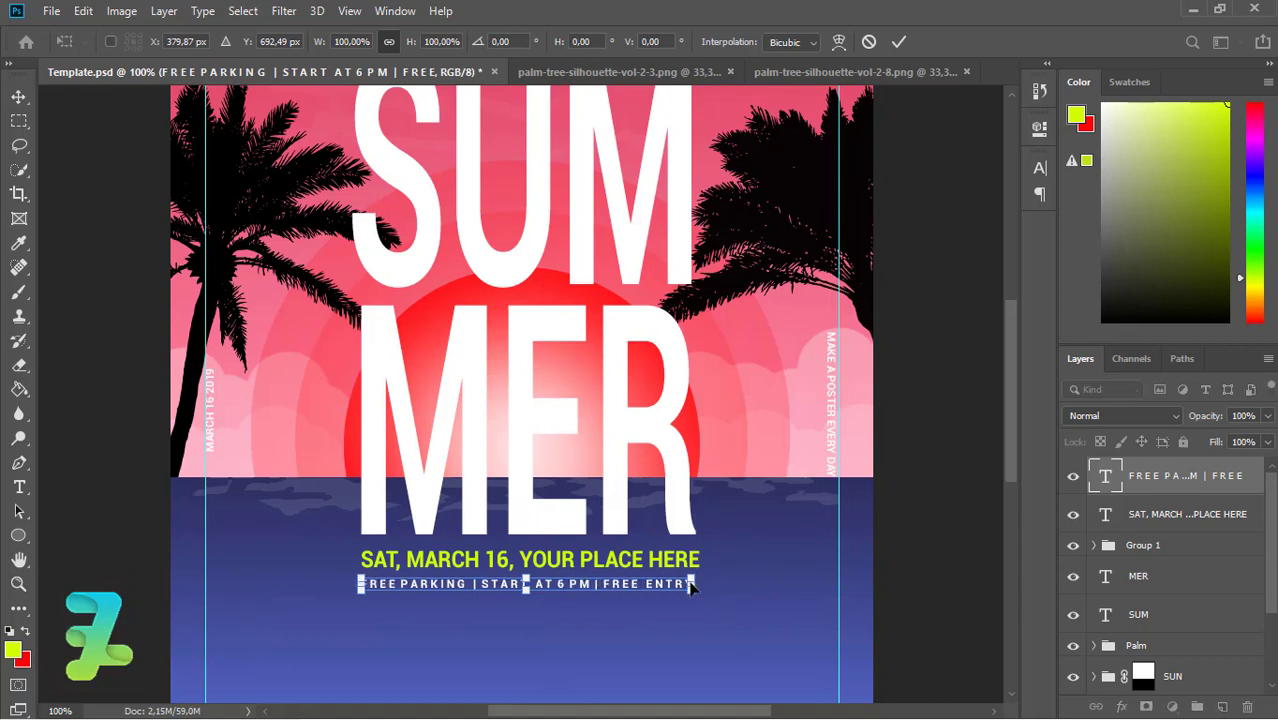
{"action": "left_click_drag", "start_coordinate": [701, 583], "coordinate": [705, 584]}
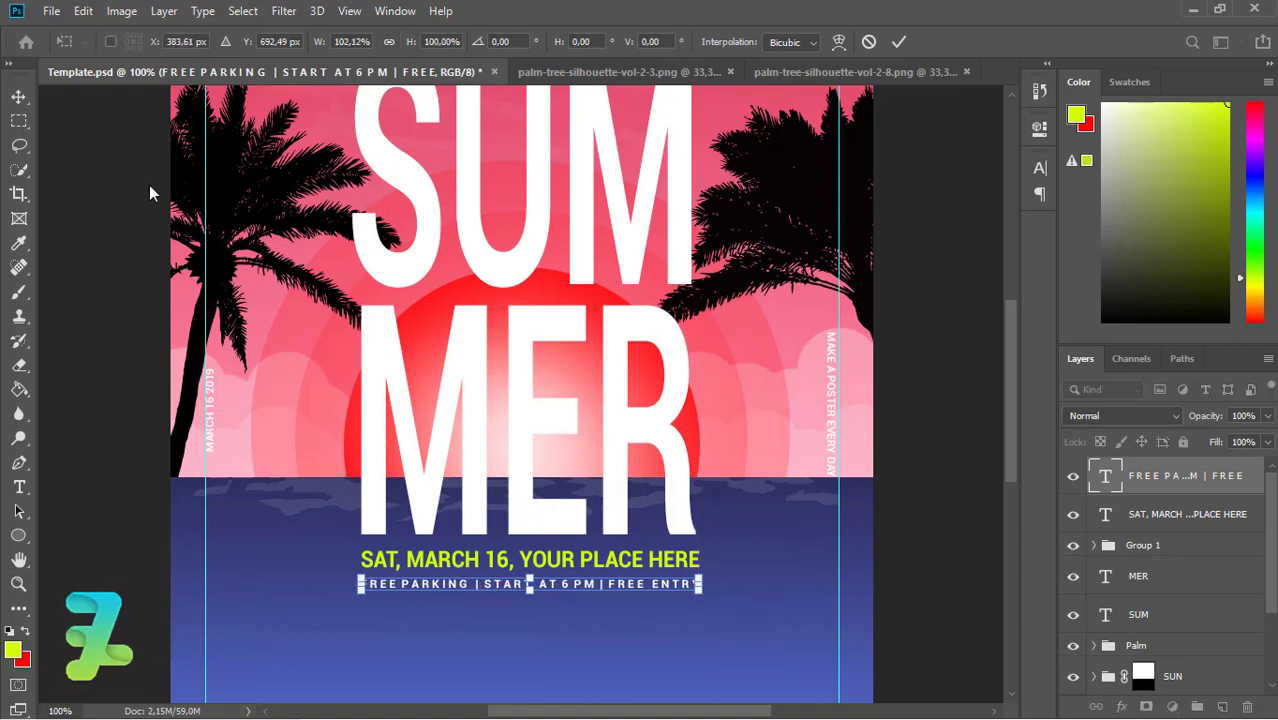
{"action": "key", "text": "Return"}
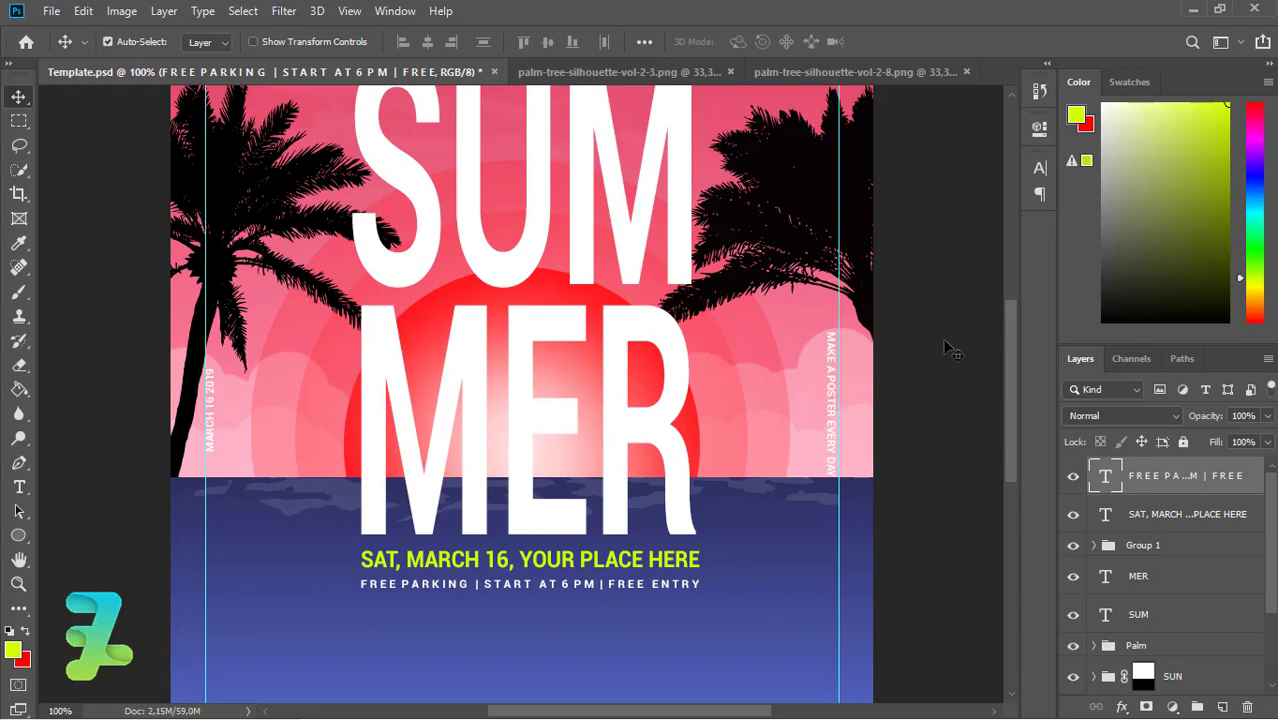
{"action": "mouse_move", "coordinate": [1010, 340]}
{"action": "left_mouse_down"}
{"action": "mouse_move", "coordinate": [1037, 394]}
{"action": "mouse_move", "coordinate": [1011, 416]}
{"action": "mouse_move", "coordinate": [999, 400]}
{"action": "left_mouse_up"}
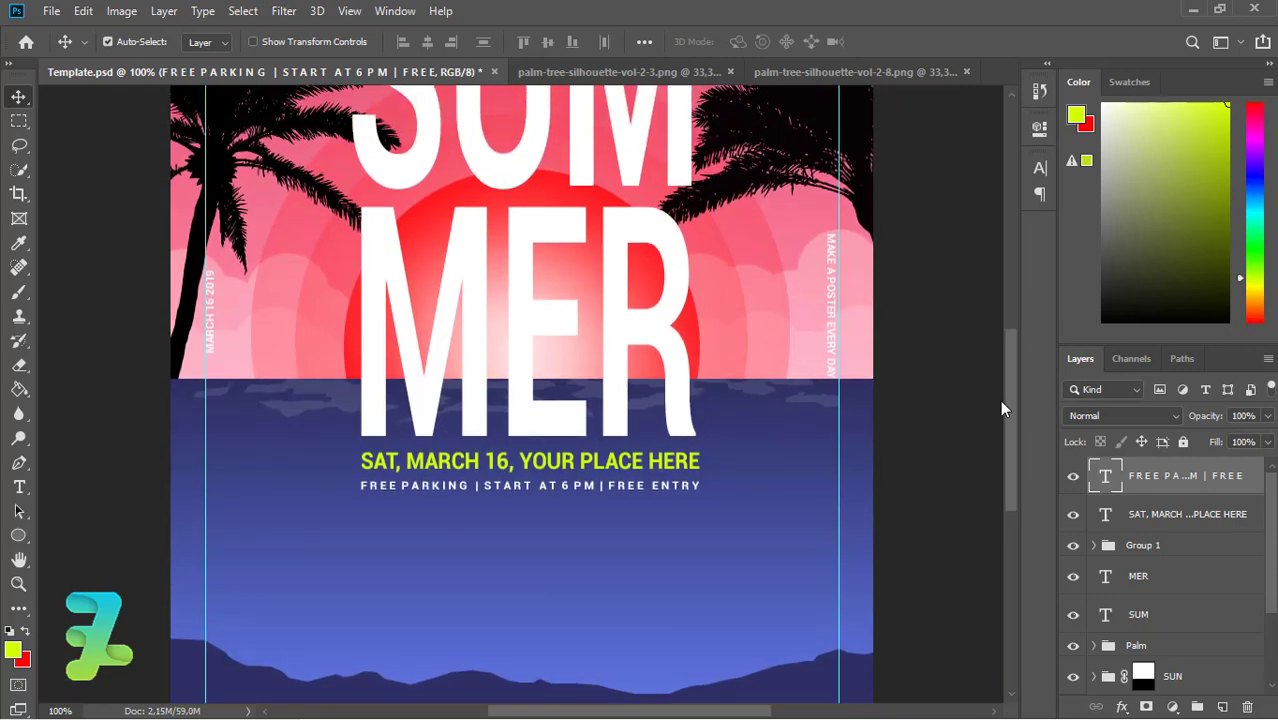
Set the Rectangle tool to draw shapes with a solid white fill.
{"action": "left_click", "coordinate": [19, 535]}
{"action": "left_click", "coordinate": [59, 534]}
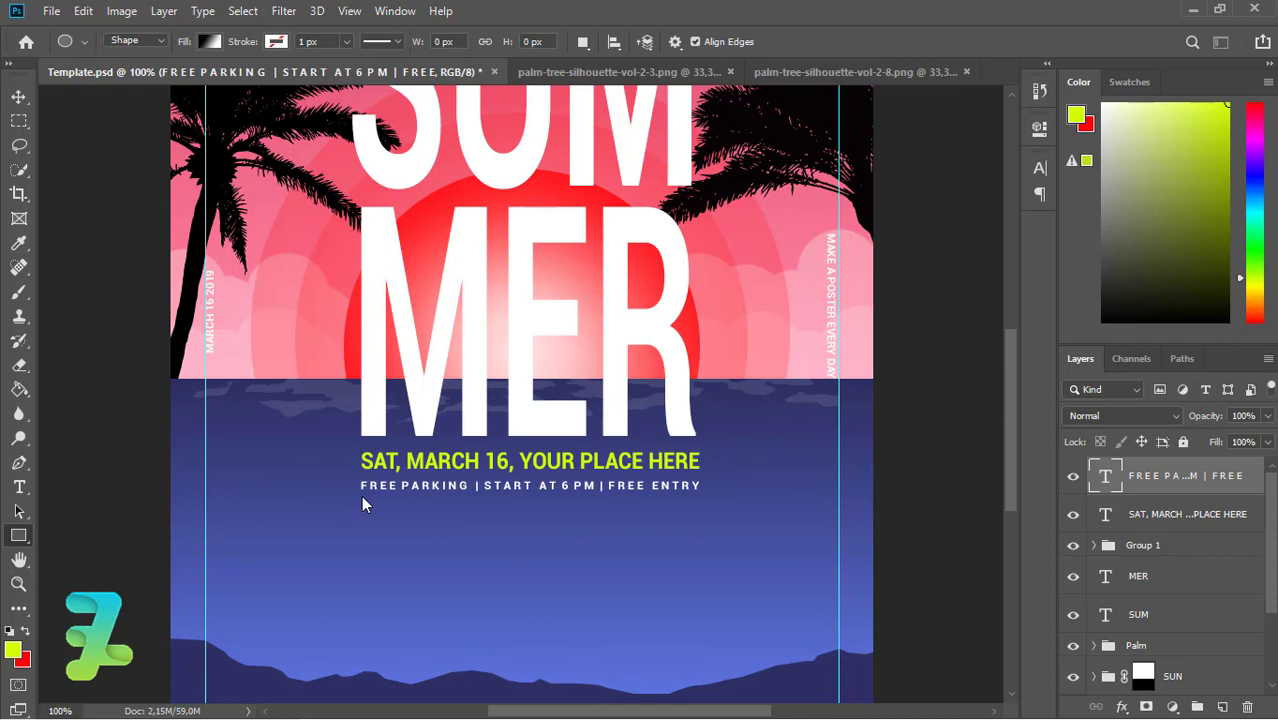
{"action": "left_click", "coordinate": [204, 43]}
{"action": "left_click", "coordinate": [170, 86]}
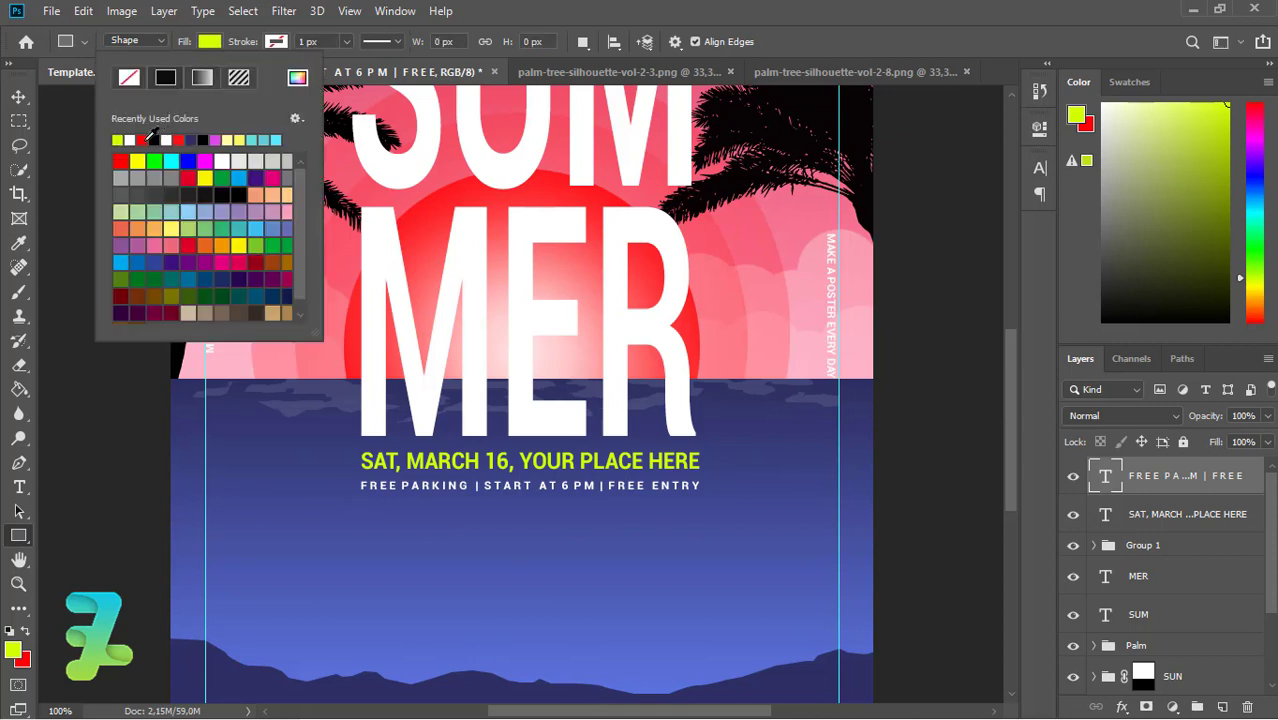
{"action": "left_click", "coordinate": [122, 136]}
{"action": "left_click", "coordinate": [203, 48]}
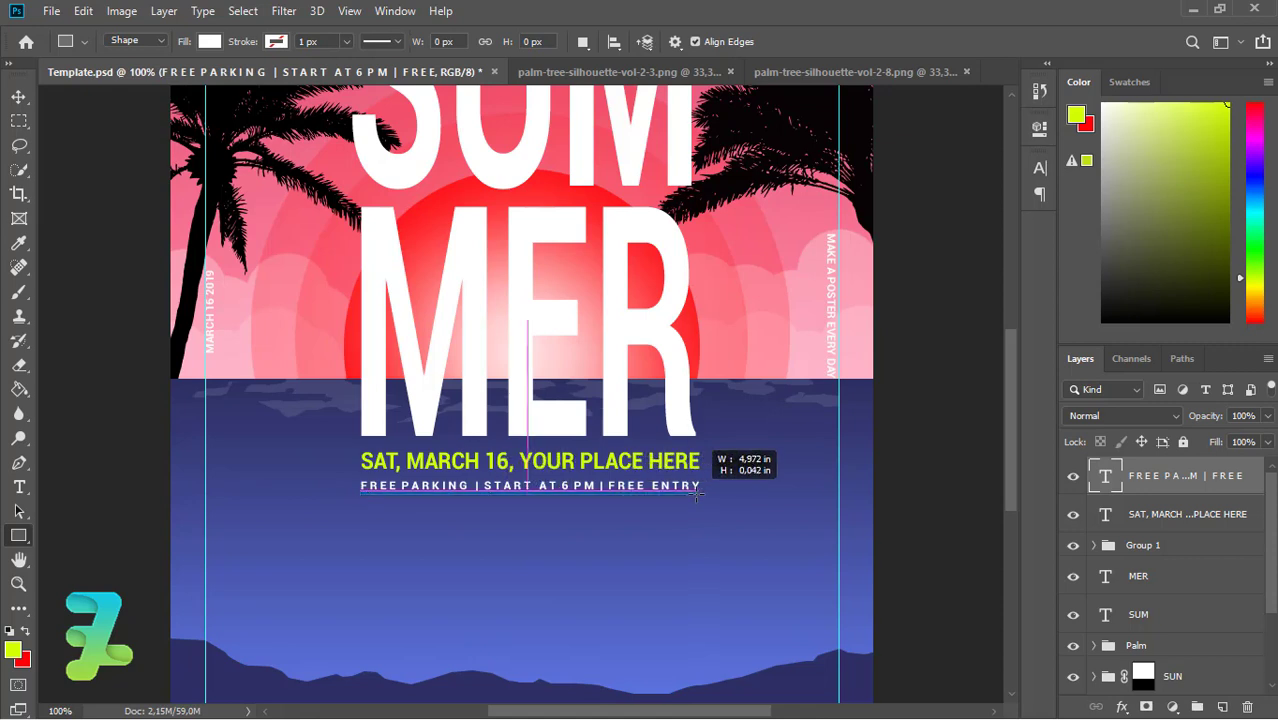
Draw a thin white bar under the FREE PARKING line and nudge it down.
{"action": "left_click_drag", "start_coordinate": [481, 508], "coordinate": [705, 460]}
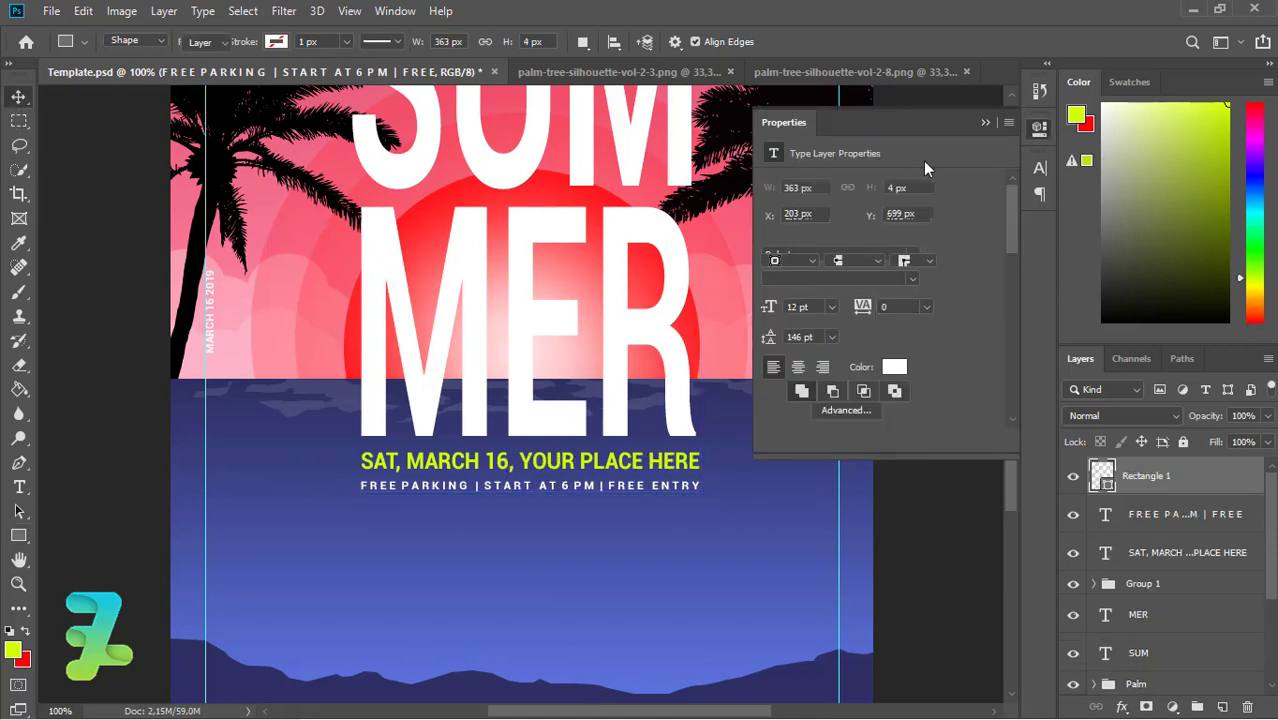
{"action": "key", "text": "v"}
{"action": "left_click", "coordinate": [985, 122]}
{"action": "key", "text": "Down"}
{"action": "key", "text": "Down"}
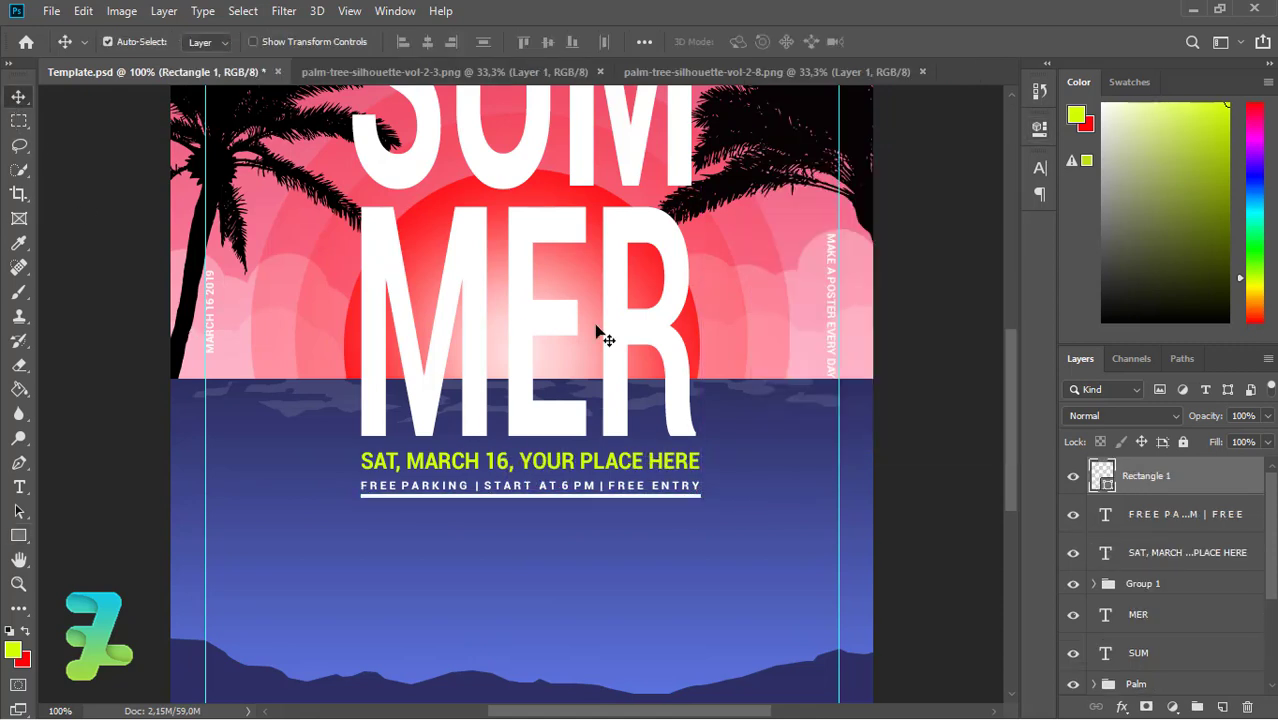
{"action": "key", "text": "Down"}
{"action": "key", "text": "Down"}
{"action": "key", "text": "Down"}
{"action": "key", "text": "Down"}
Halve the underline's height and nudge it down into its final position.
{"action": "key", "text": "ctrl+plus"}
{"action": "key", "text": "ctrl+t"}
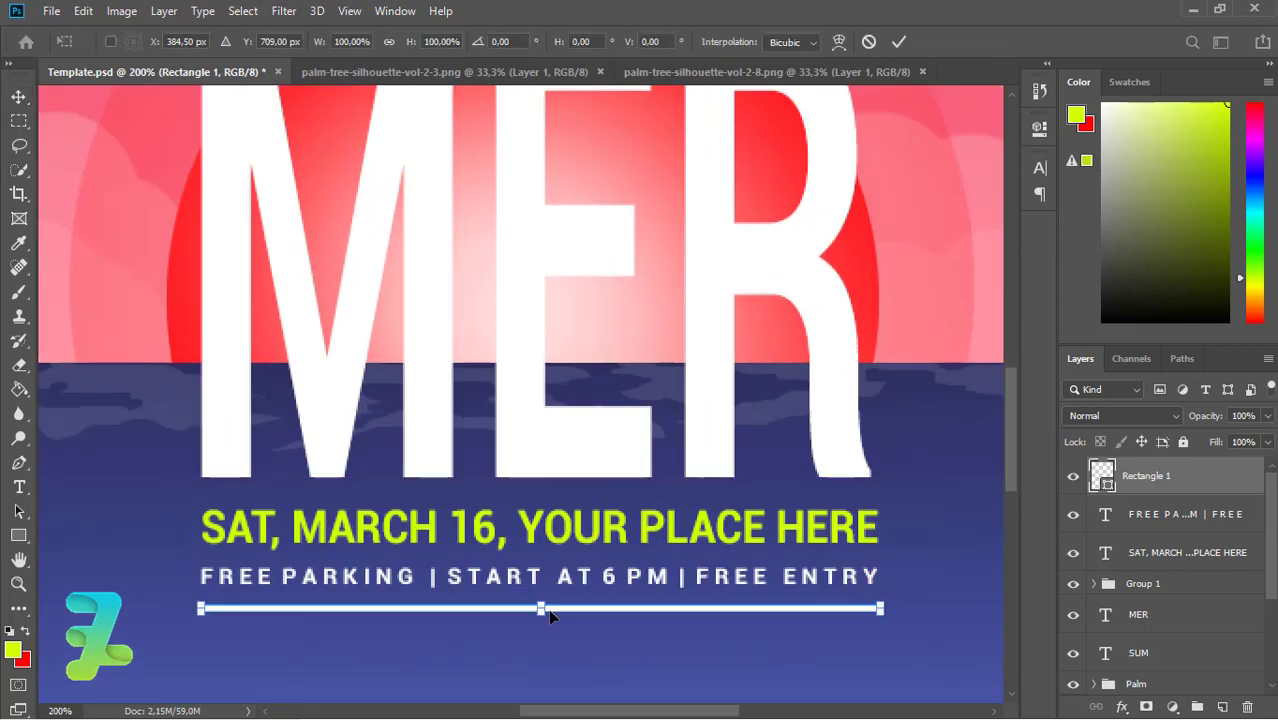
{"action": "left_click_drag", "start_coordinate": [540, 614], "coordinate": [541, 609]}
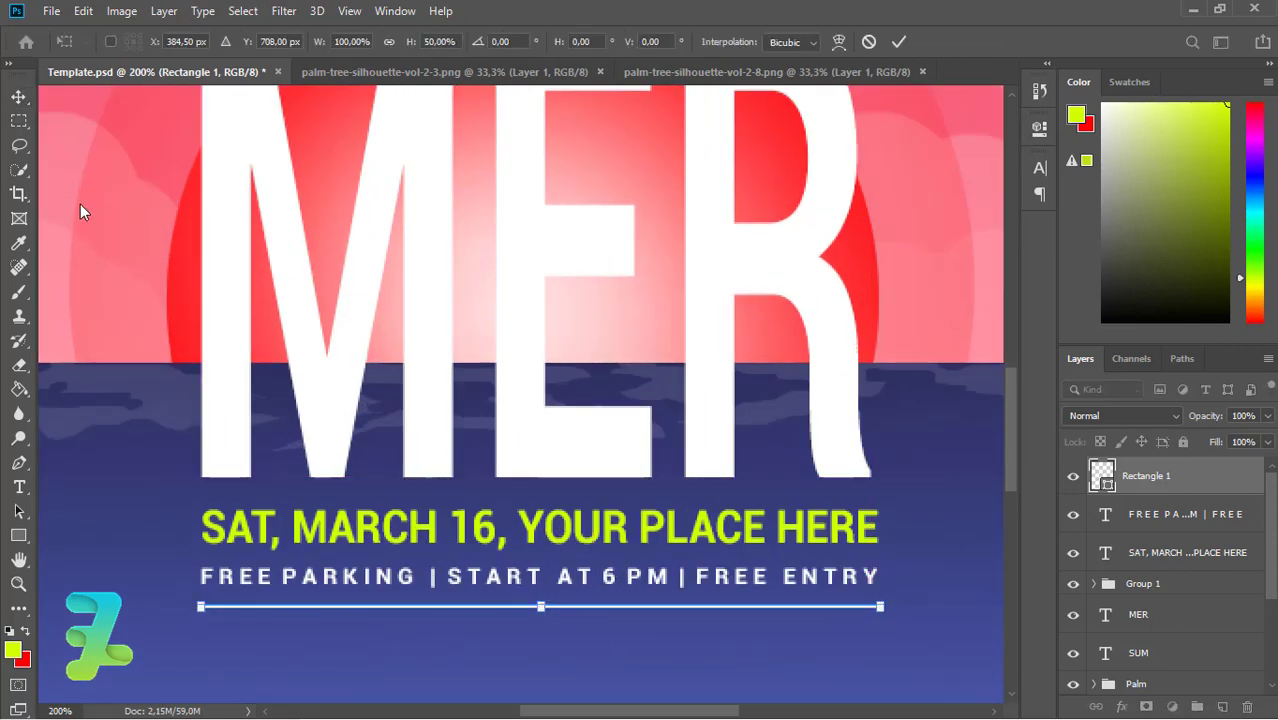
{"action": "key", "text": "Return"}
{"action": "key", "text": "Down"}
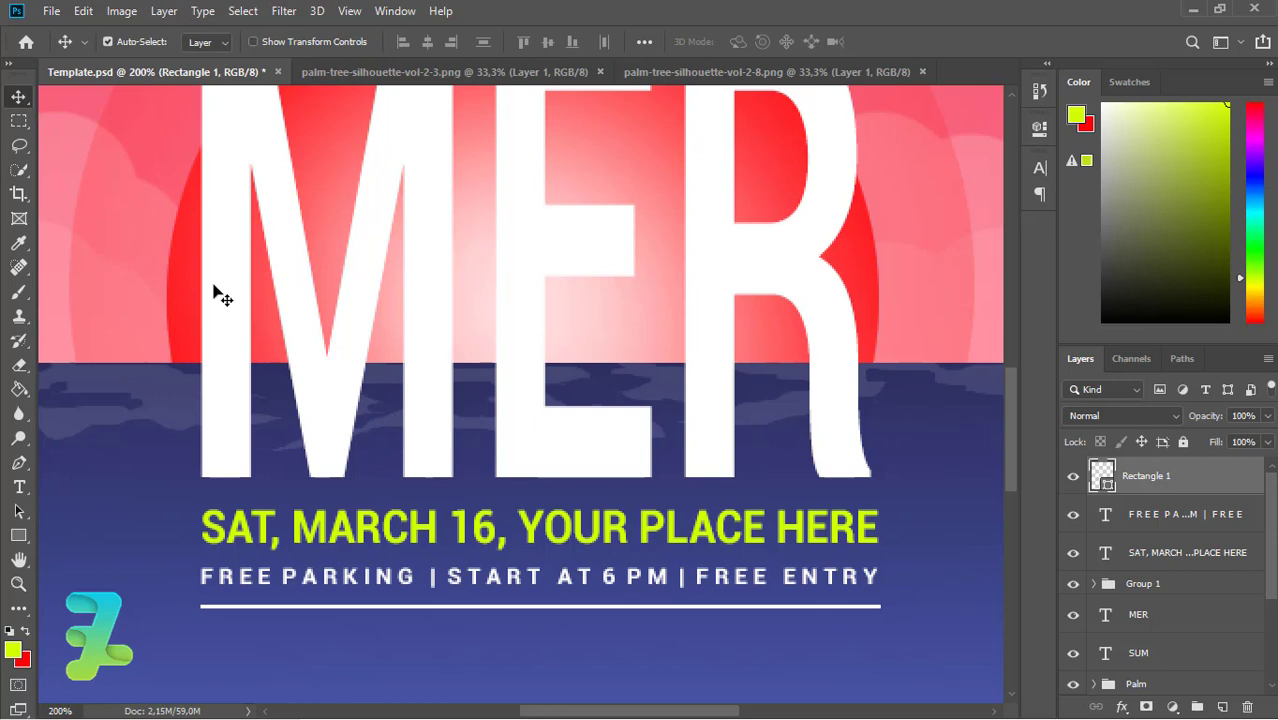
{"action": "key", "text": "Down"}
{"action": "key", "text": "ctrl+1"}
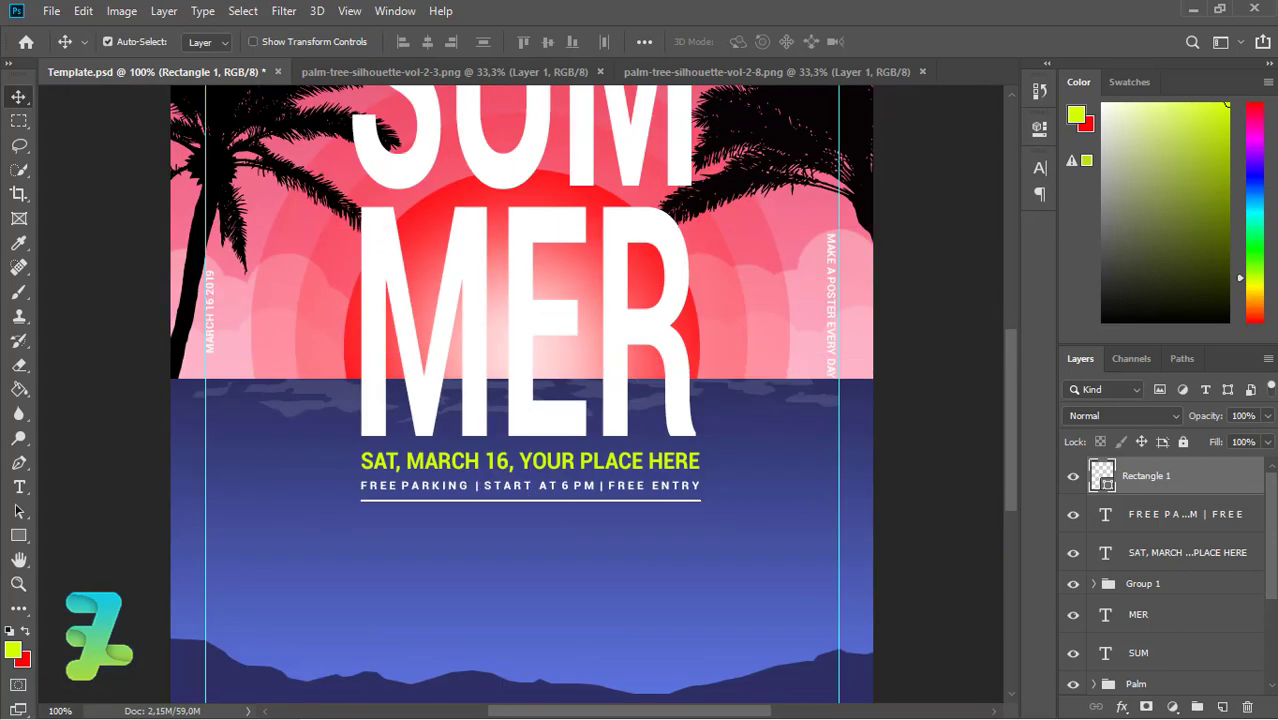
{"action": "left_click", "coordinate": [19, 487]}
Type the line ER ART TUTORIAL PHOTOSHOP below the underline at 30 pt.
{"action": "left_click", "coordinate": [379, 552]}
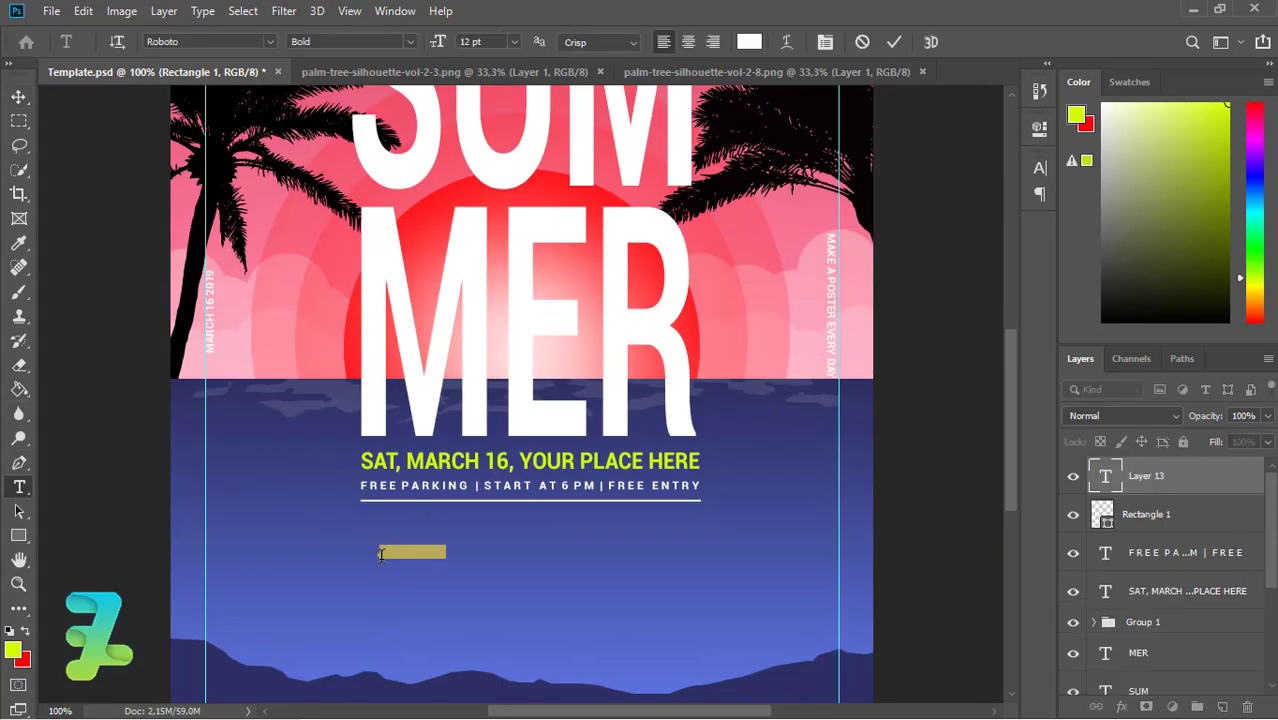
{"action": "type", "text": "a"}
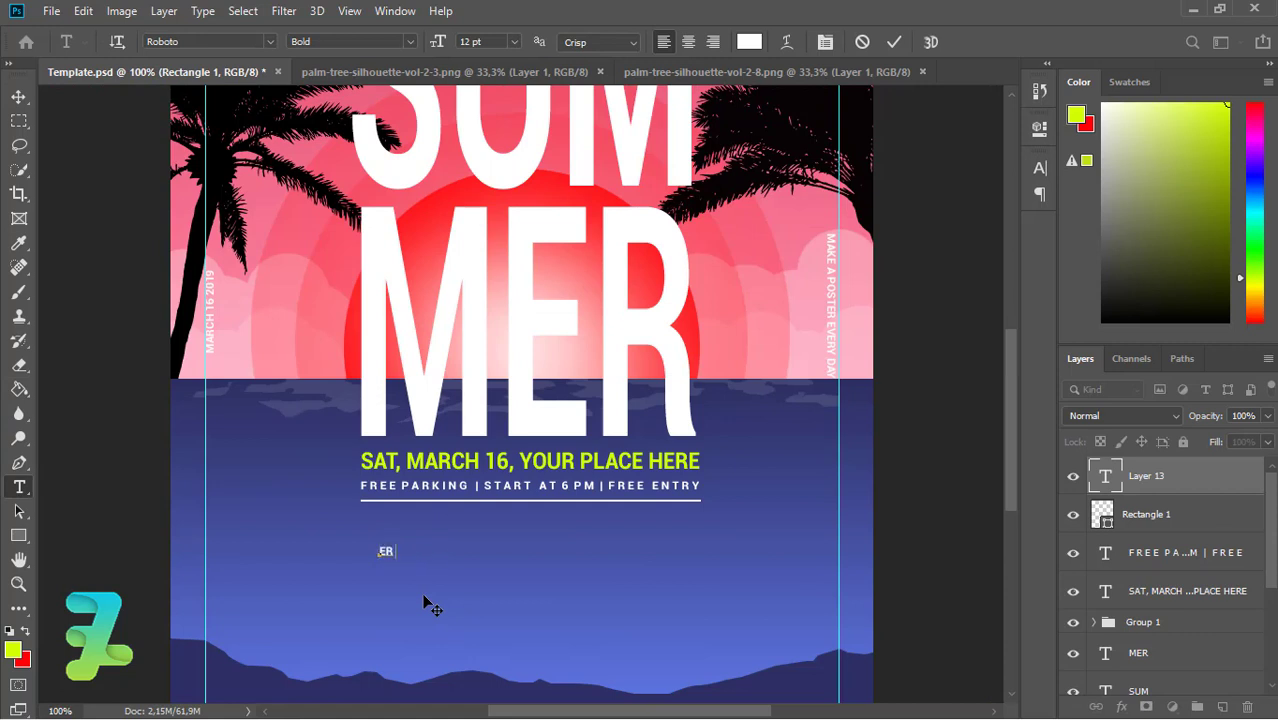
{"action": "type", "text": "T TUTORIAL"}
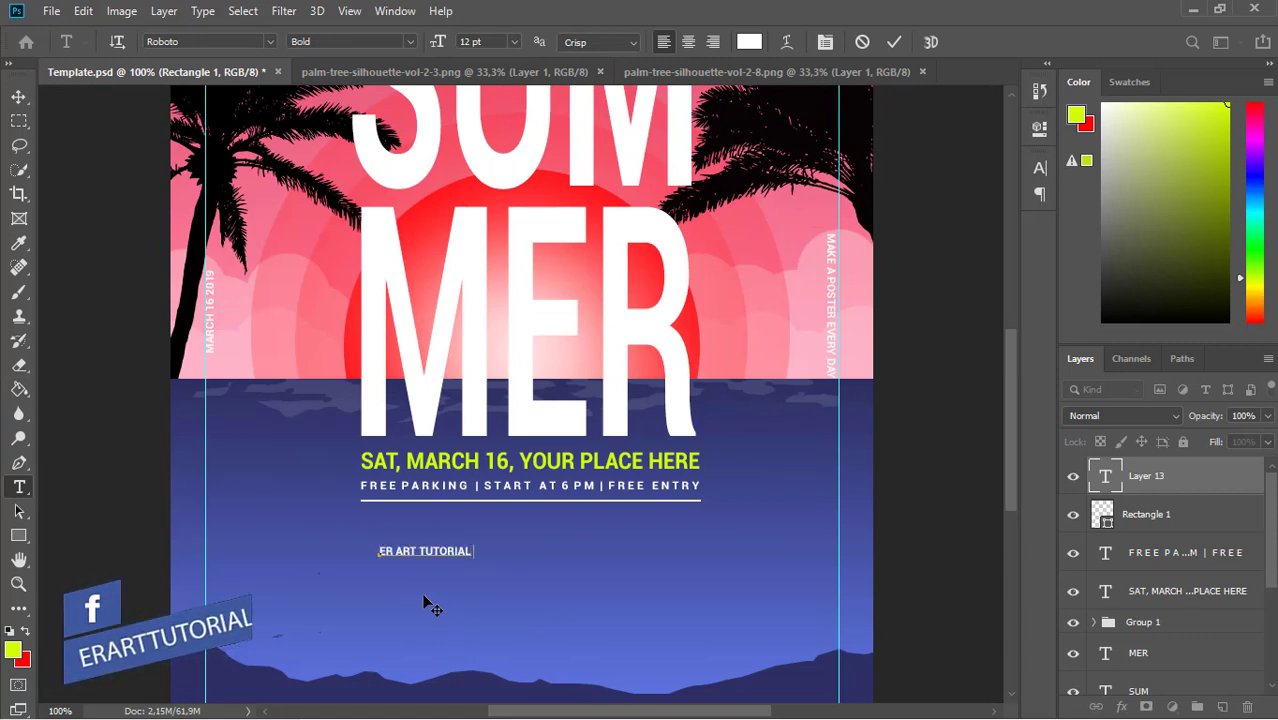
{"action": "type", "text": " PHOTOSHOP"}
{"action": "key", "text": "ctrl+a"}
{"action": "left_click", "coordinate": [513, 42]}
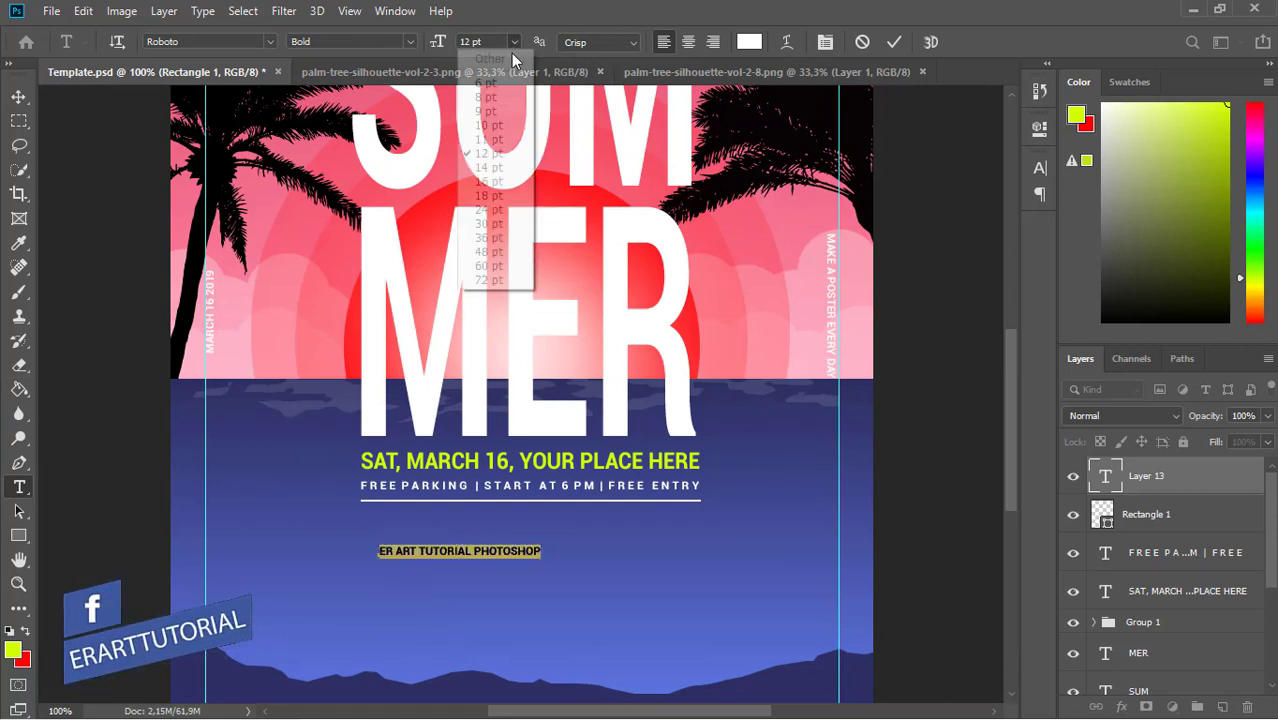
{"action": "left_click", "coordinate": [485, 225]}
{"action": "left_click", "coordinate": [19, 96]}
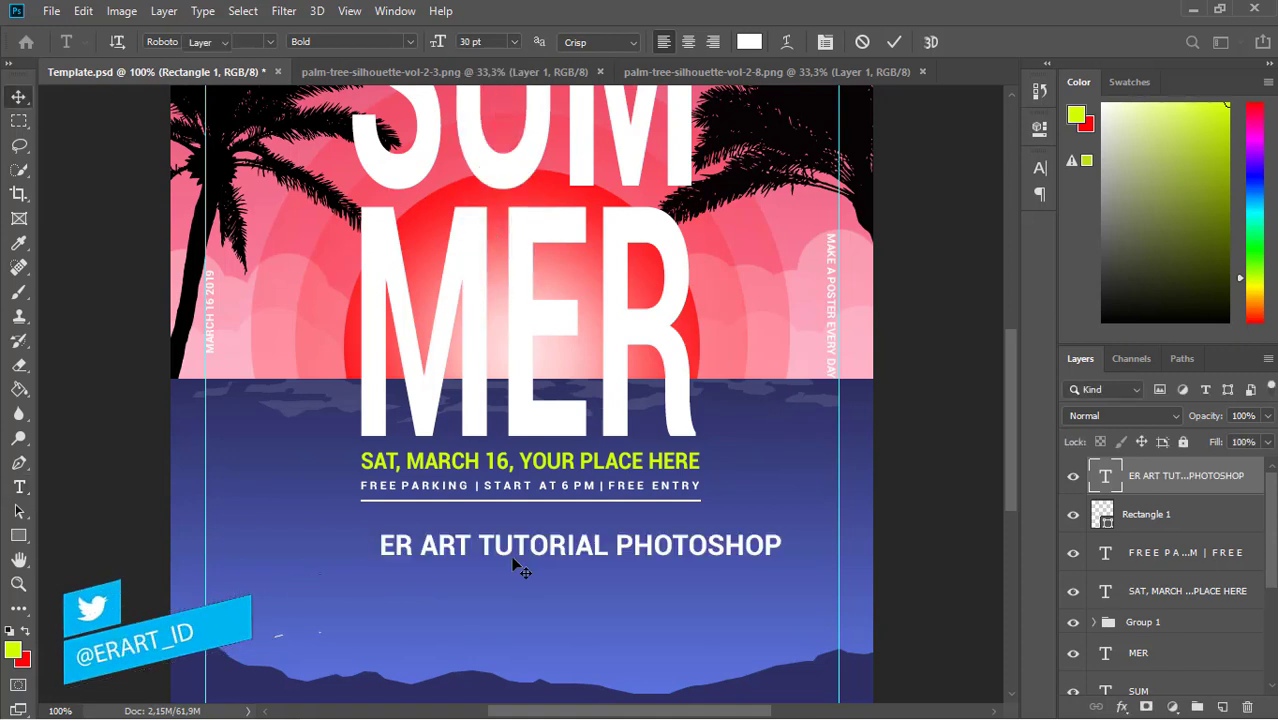
Move the tutorial line beneath the underline and narrow it to the underline's width.
{"action": "left_click_drag", "start_coordinate": [516, 560], "coordinate": [500, 527]}
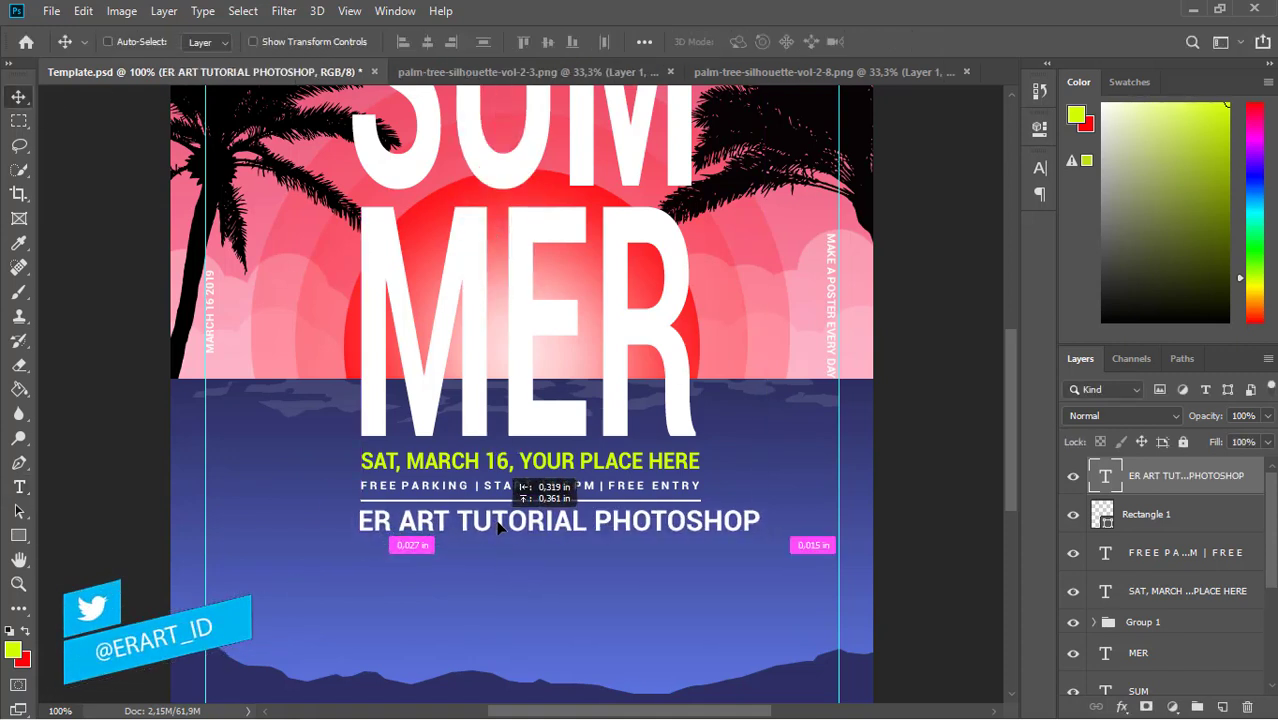
{"action": "key", "text": "ctrl+t"}
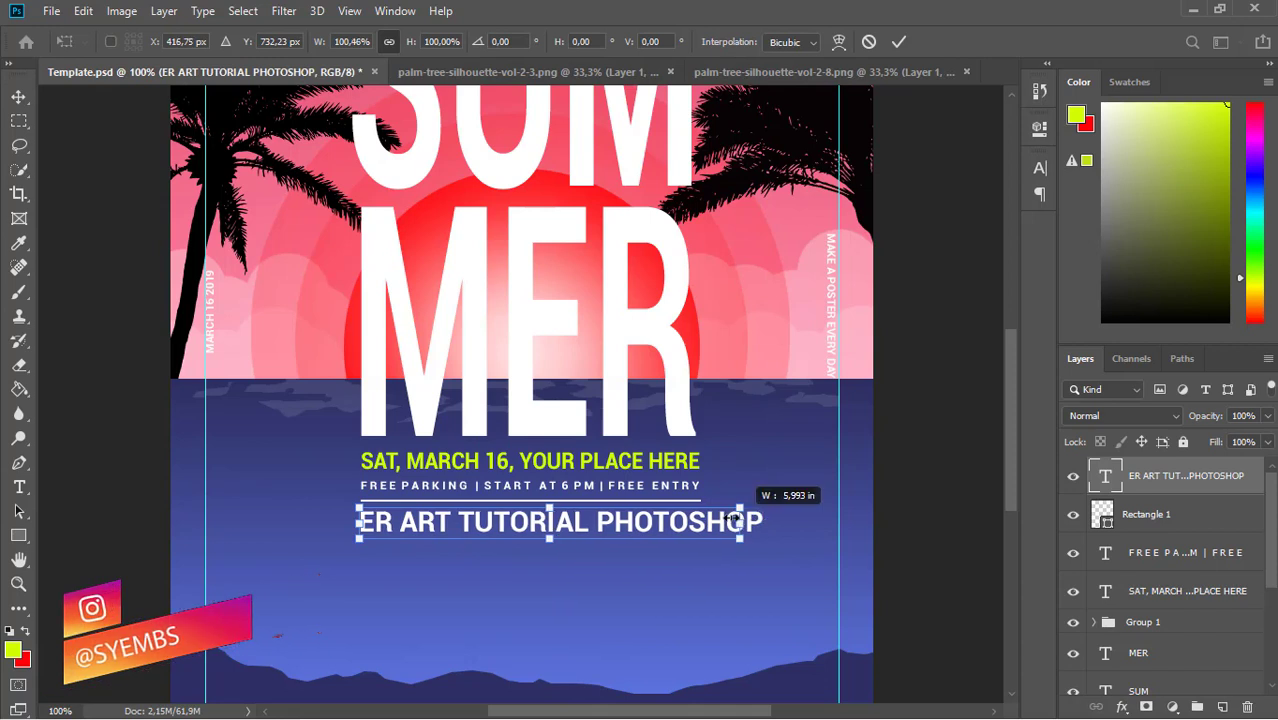
{"action": "left_click_drag", "start_coordinate": [762, 521], "coordinate": [705, 521]}
{"action": "key", "text": "Return"}
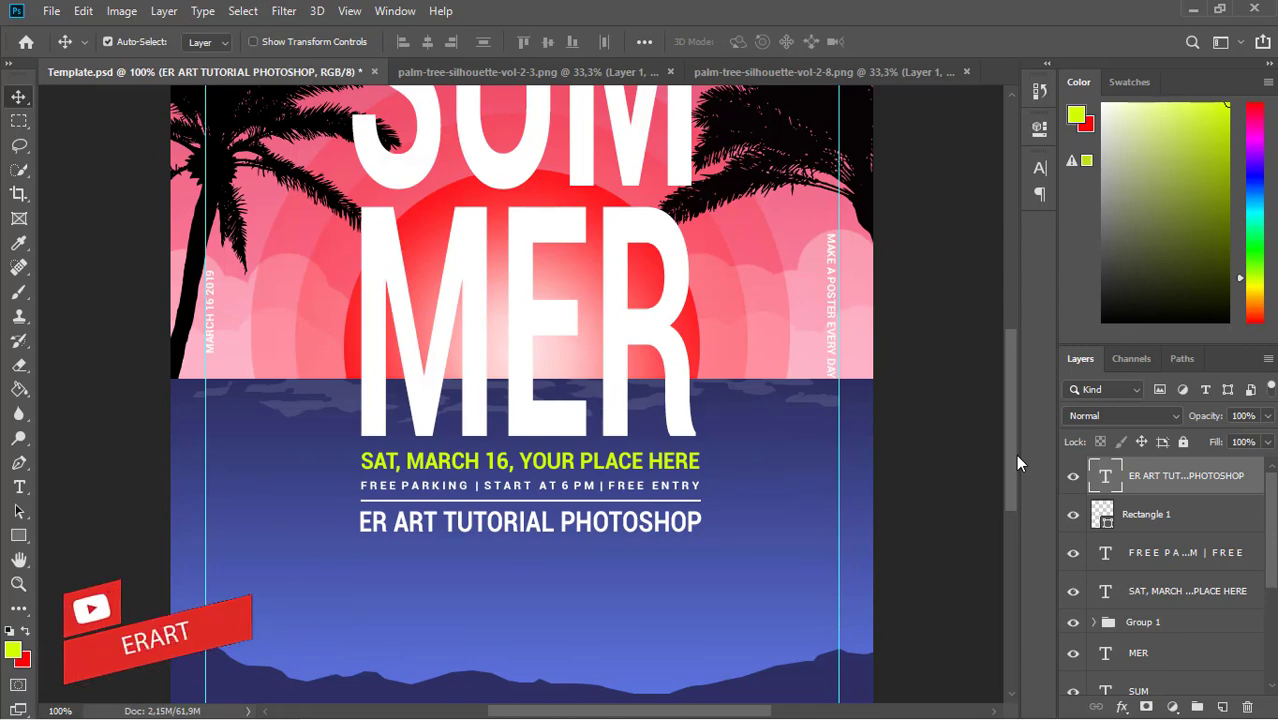
Group the title text layers and centre the group vertically on the canvas.
{"action": "key", "text": "ctrl+minus"}
{"action": "key", "text": "ctrl+minus"}
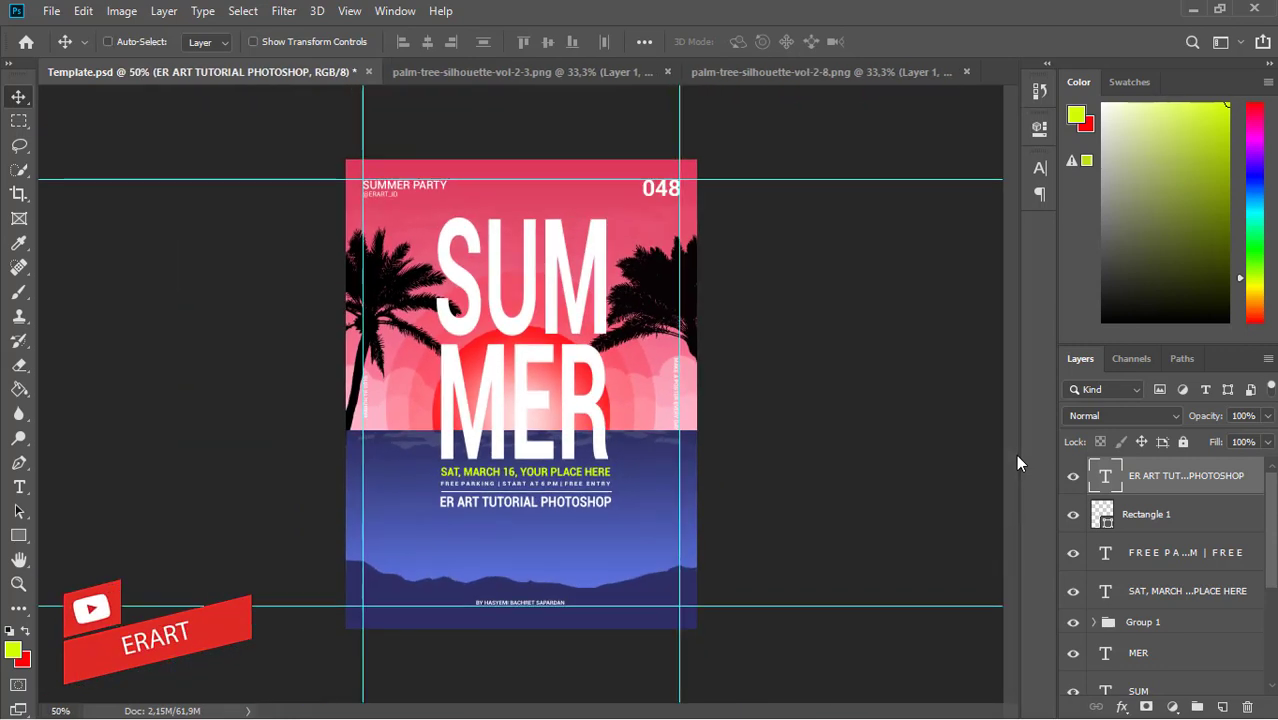
{"action": "key", "text": "ctrl"}
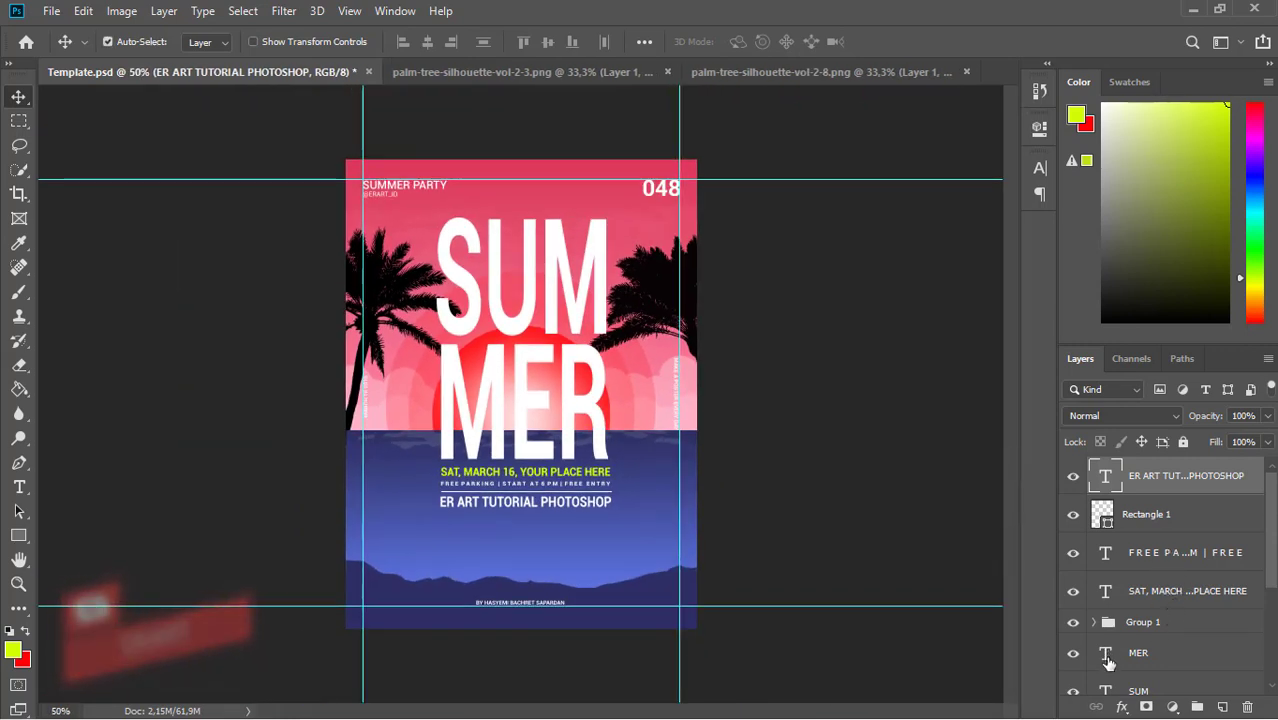
{"action": "left_click_drag", "start_coordinate": [1108, 662], "coordinate": [1114, 650]}
{"action": "left_click", "coordinate": [1198, 483], "text": "shift"}
{"action": "key", "text": "ctrl+g"}
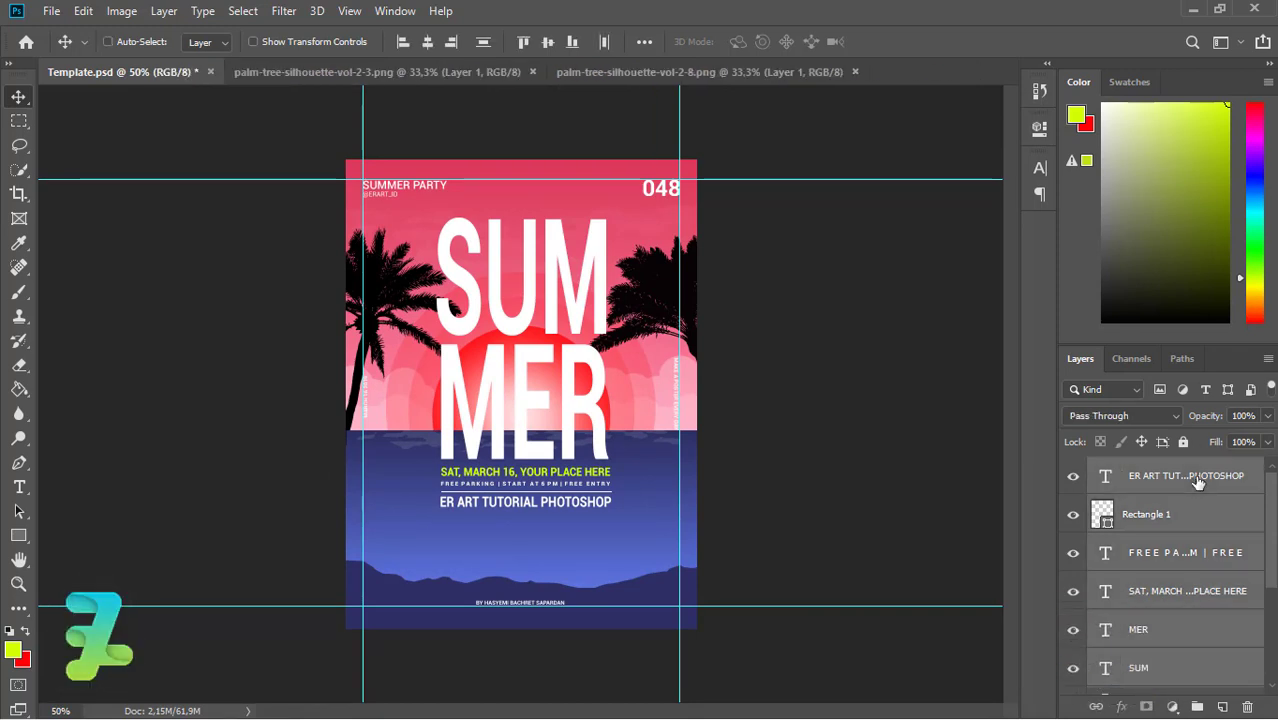
{"action": "key", "text": "ctrl+a"}
{"action": "left_click", "coordinate": [547, 43]}
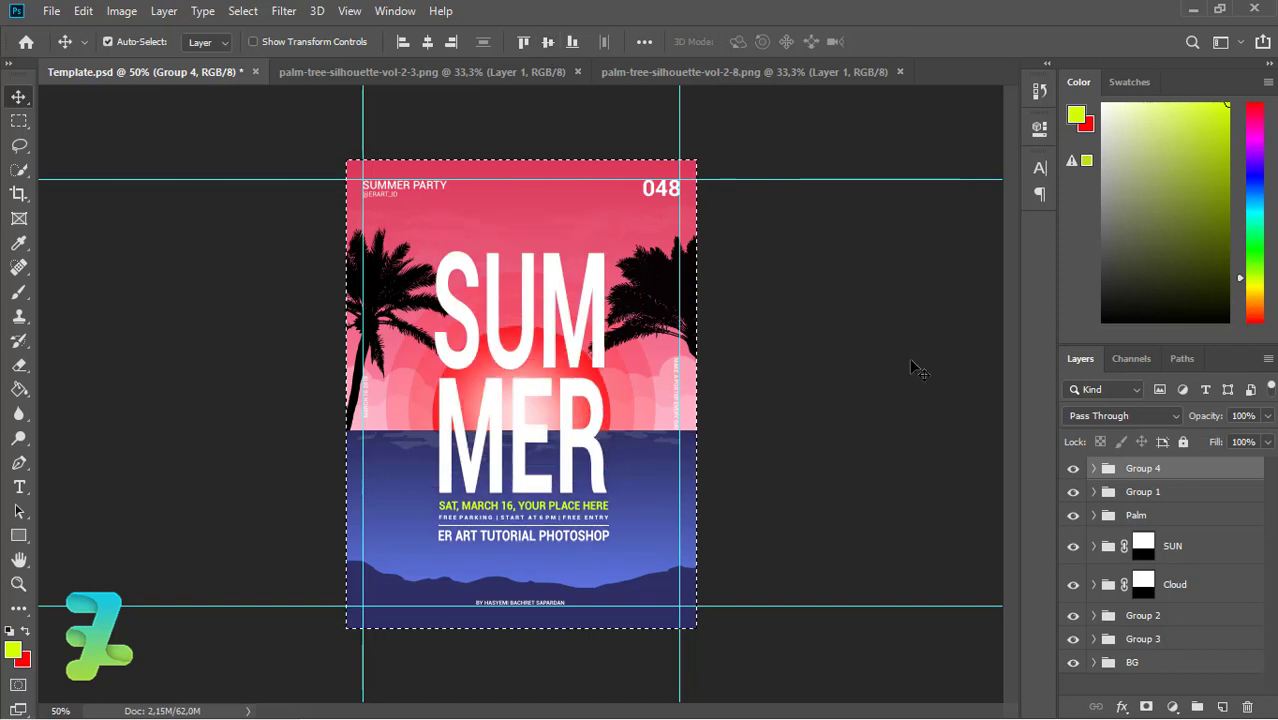
{"action": "key", "text": "ctrl+d"}
Rename the group TEXT, move it below Group 1, and add a new empty layer.
{"action": "double_click", "coordinate": [1140, 469]}
{"action": "type", "text": "TEXT"}
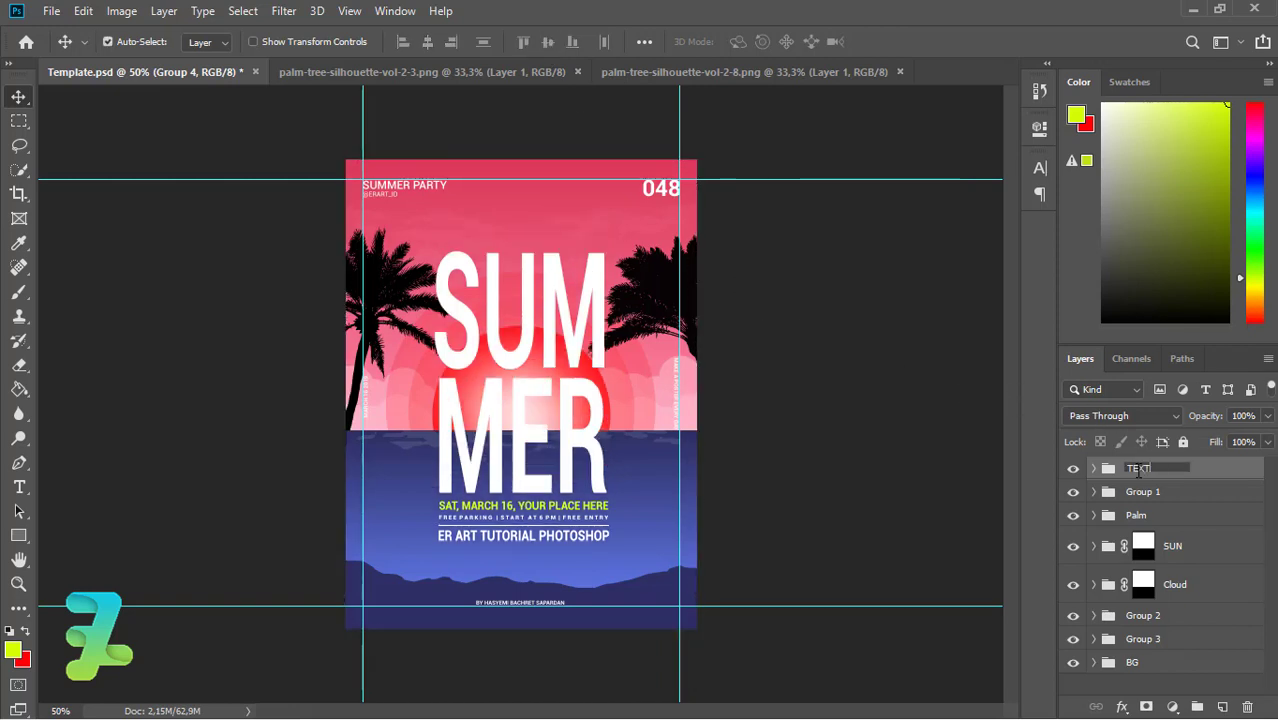
{"action": "key", "text": "Return"}
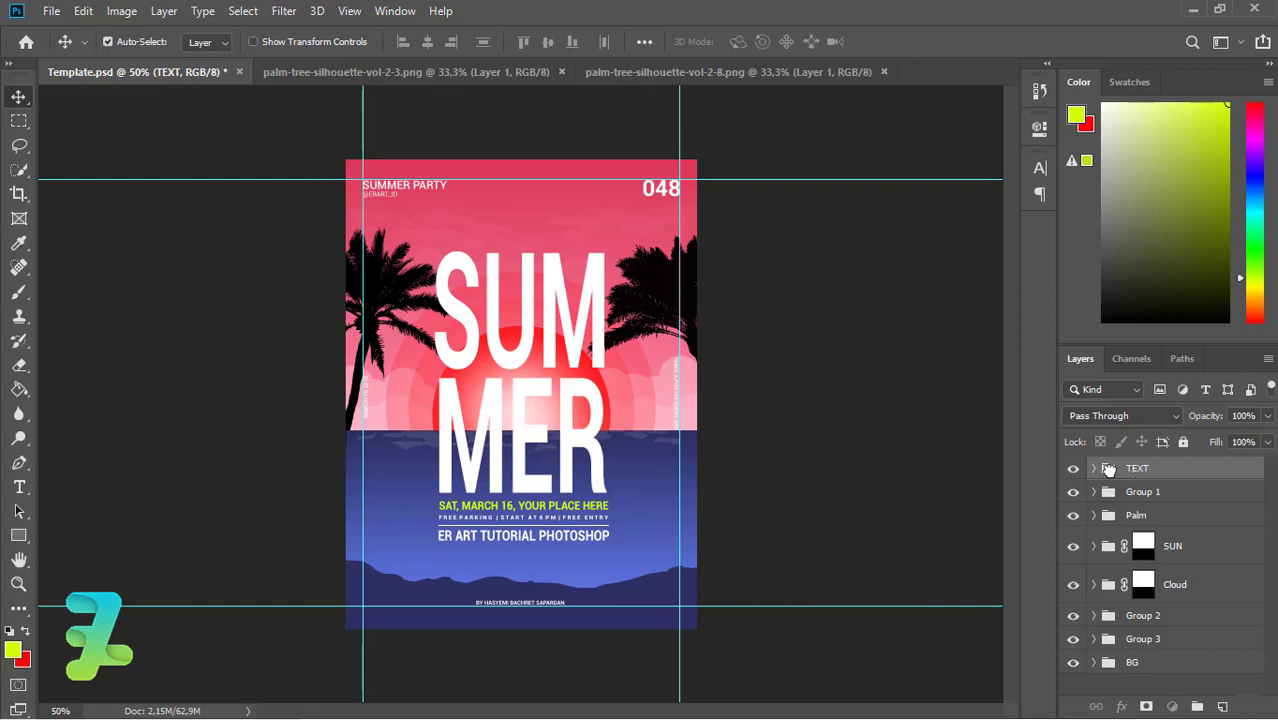
{"action": "left_click_drag", "start_coordinate": [1108, 470], "coordinate": [1108, 503]}
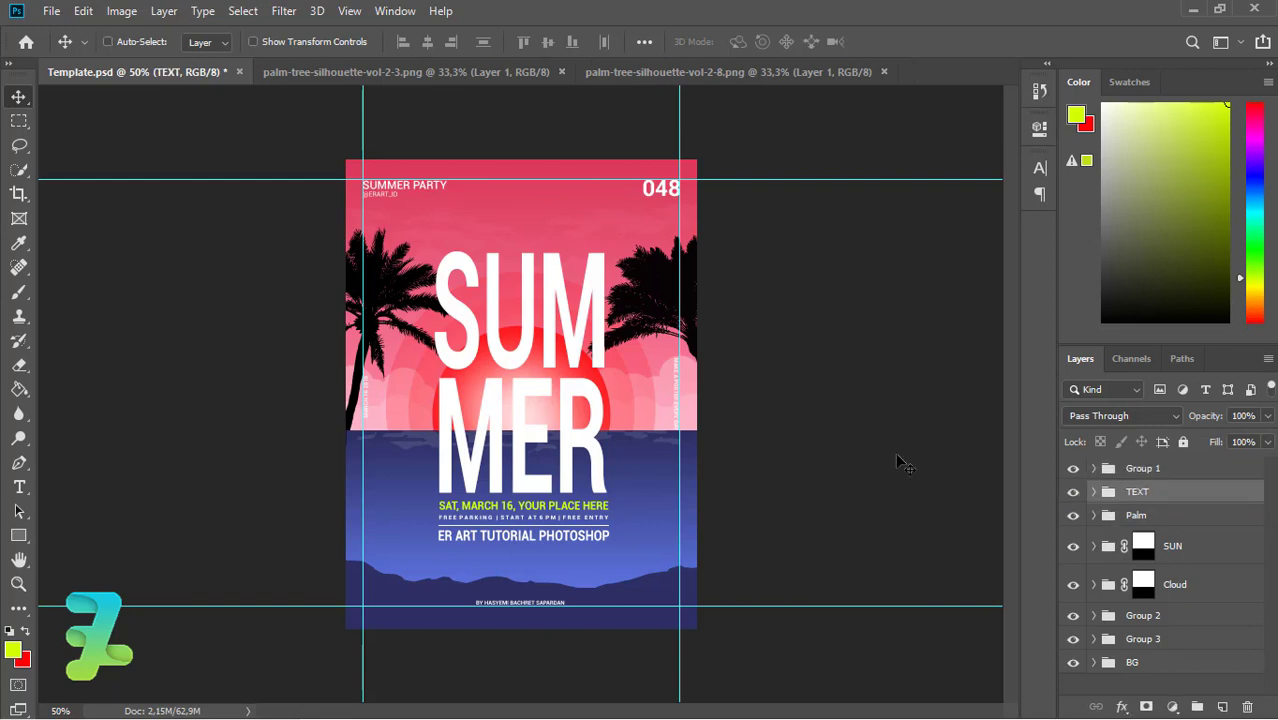
{"action": "key", "text": "ctrl+minus"}
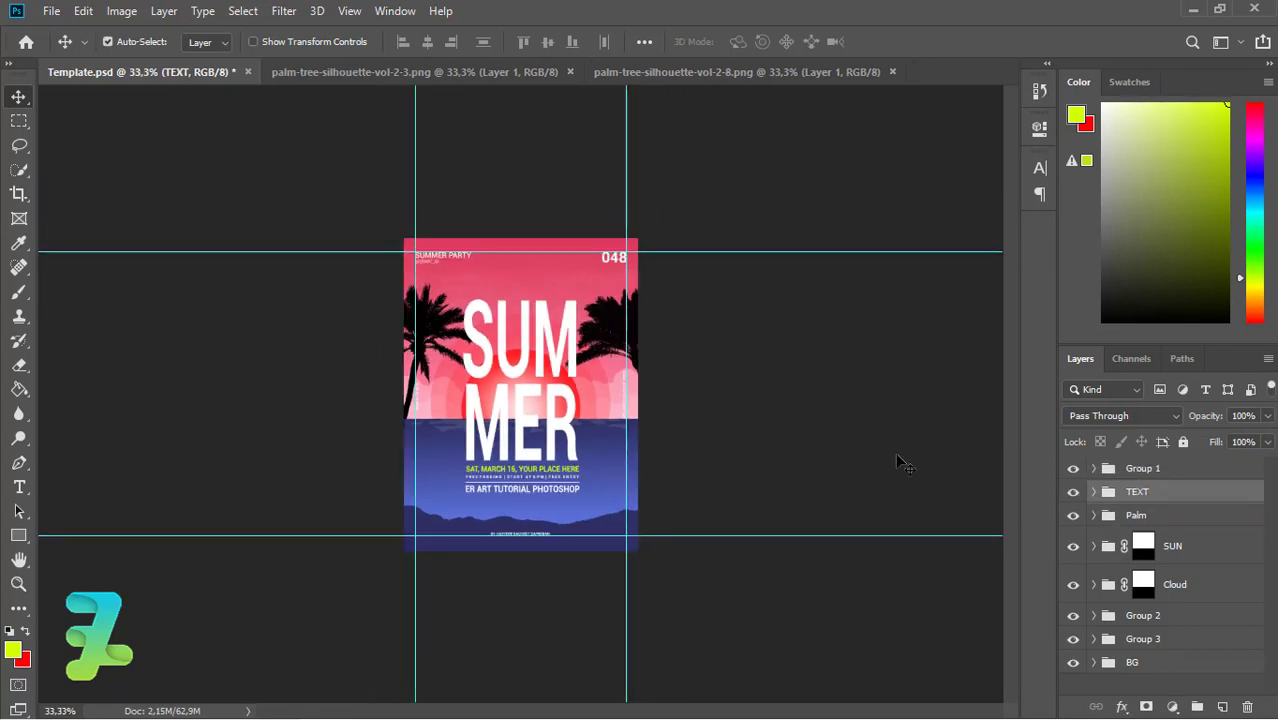
{"action": "left_click", "coordinate": [1223, 708]}
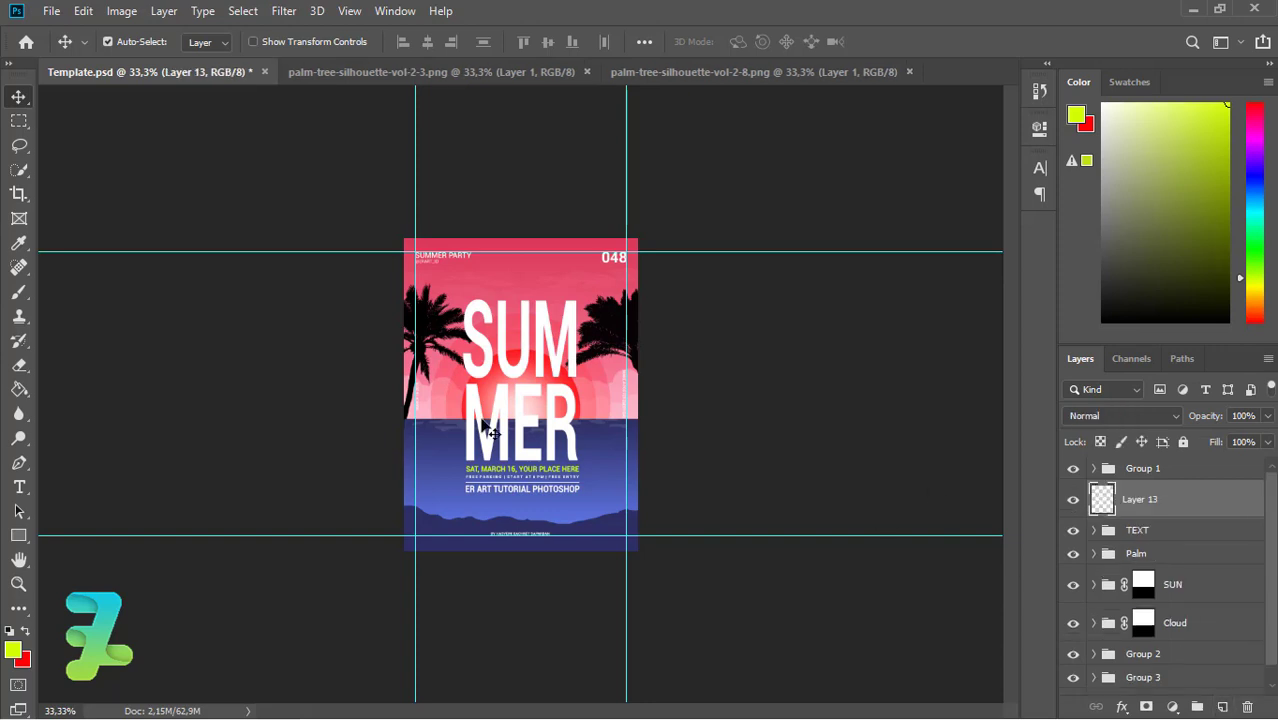
Set the Rectangle tool to no fill with a white stroke.
{"action": "left_click", "coordinate": [19, 535]}
{"action": "left_click", "coordinate": [54, 533]}
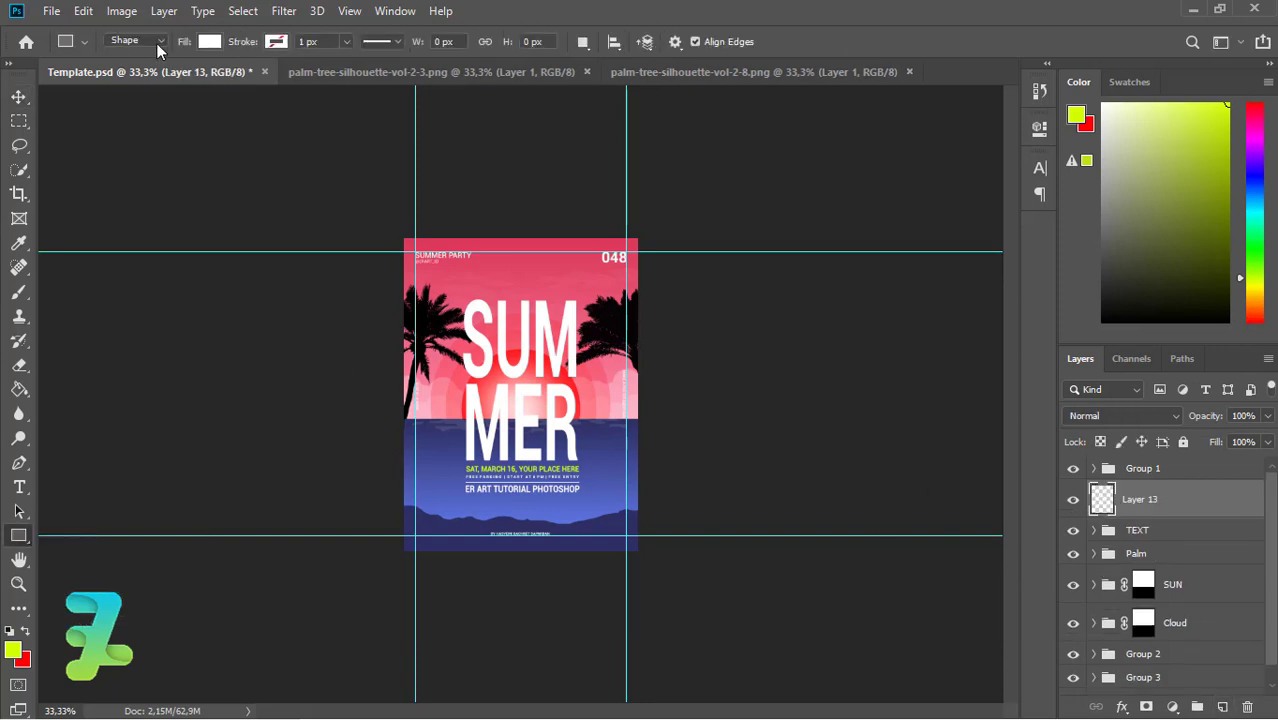
{"action": "left_click", "coordinate": [209, 41]}
{"action": "left_click", "coordinate": [127, 77]}
{"action": "left_click", "coordinate": [274, 42]}
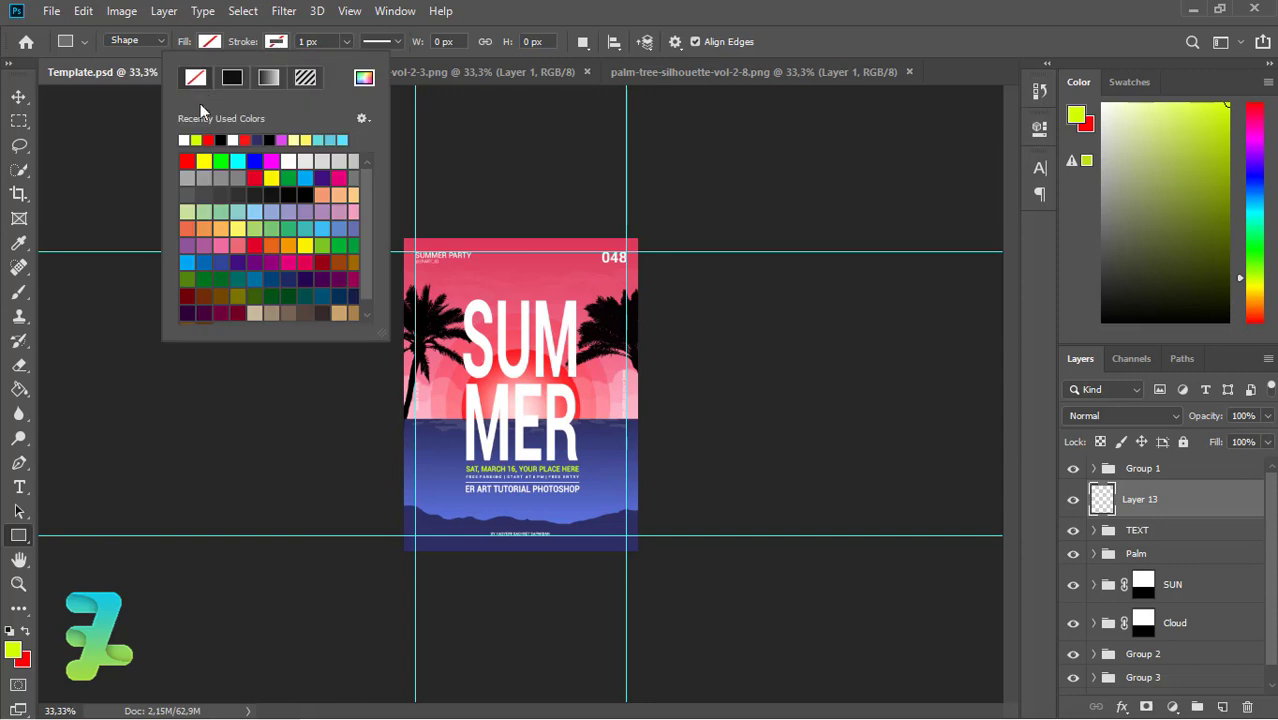
{"action": "left_click", "coordinate": [277, 42]}
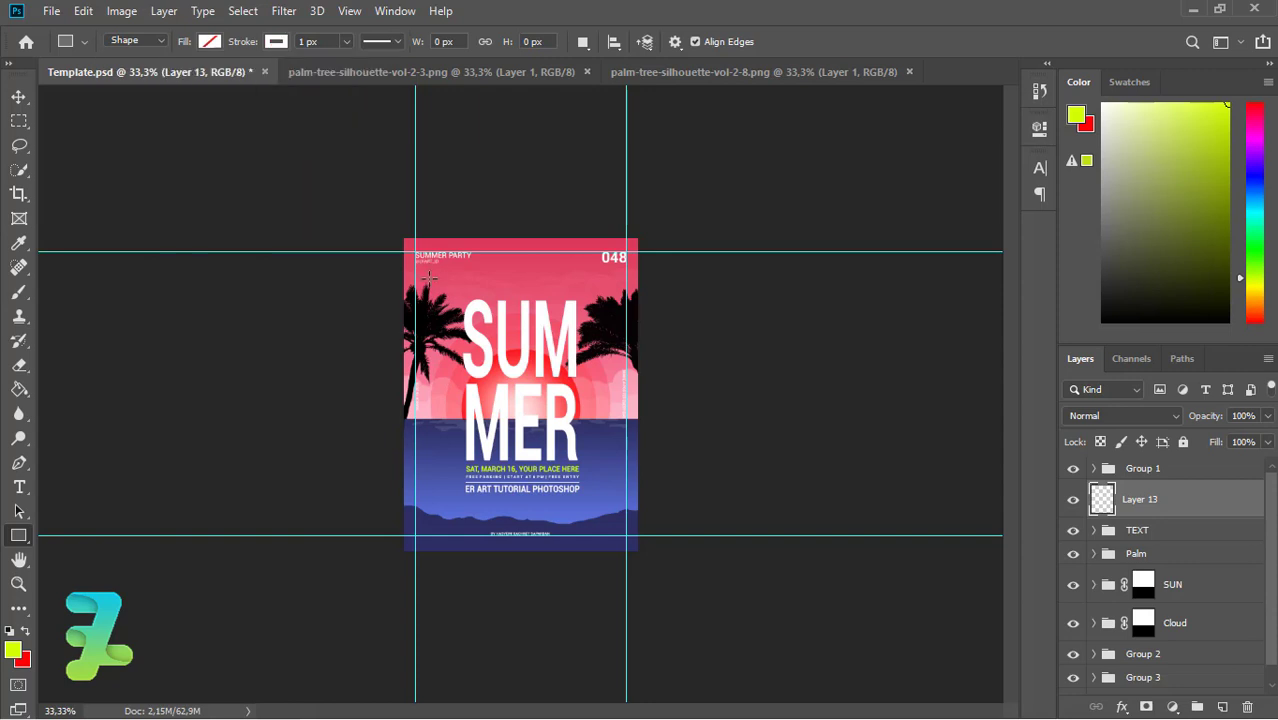
Draw a thick-bordered frame inside the poster edges, nudge it, and fade it to 35%.
{"action": "left_click_drag", "start_coordinate": [428, 274], "coordinate": [604, 520]}
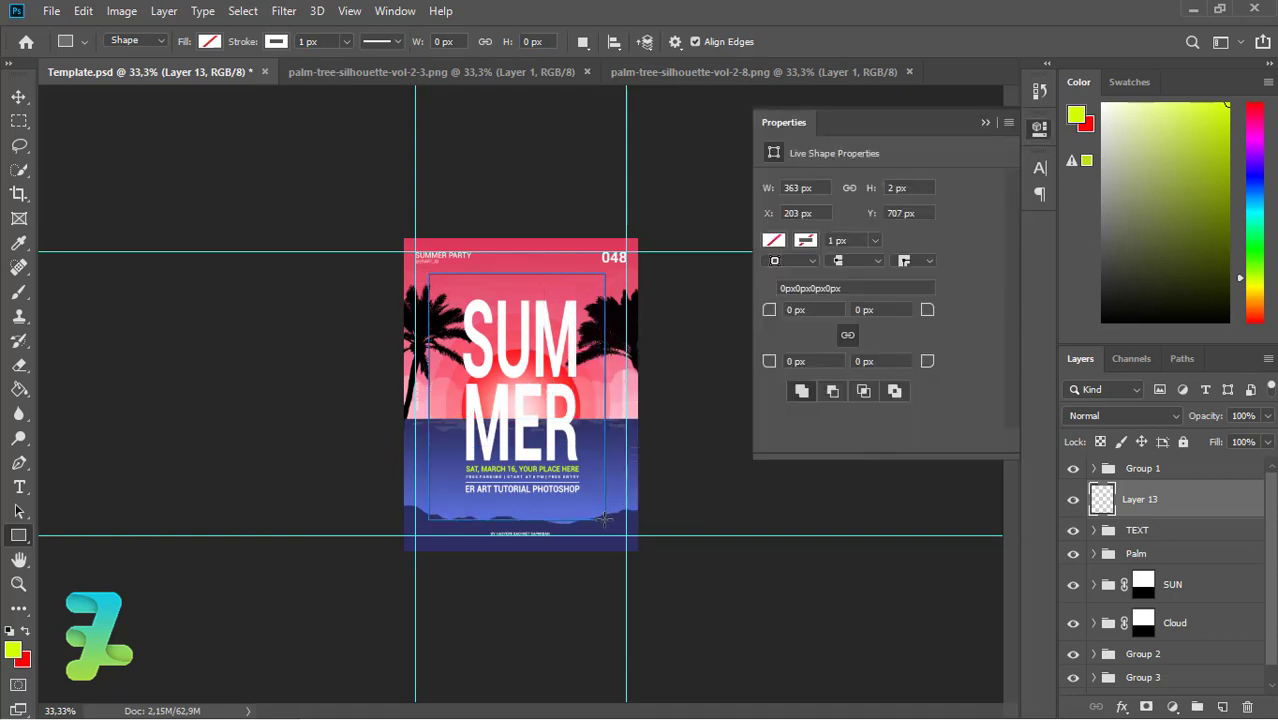
{"action": "key", "text": "ctrl+plus"}
{"action": "key", "text": "ctrl+plus"}
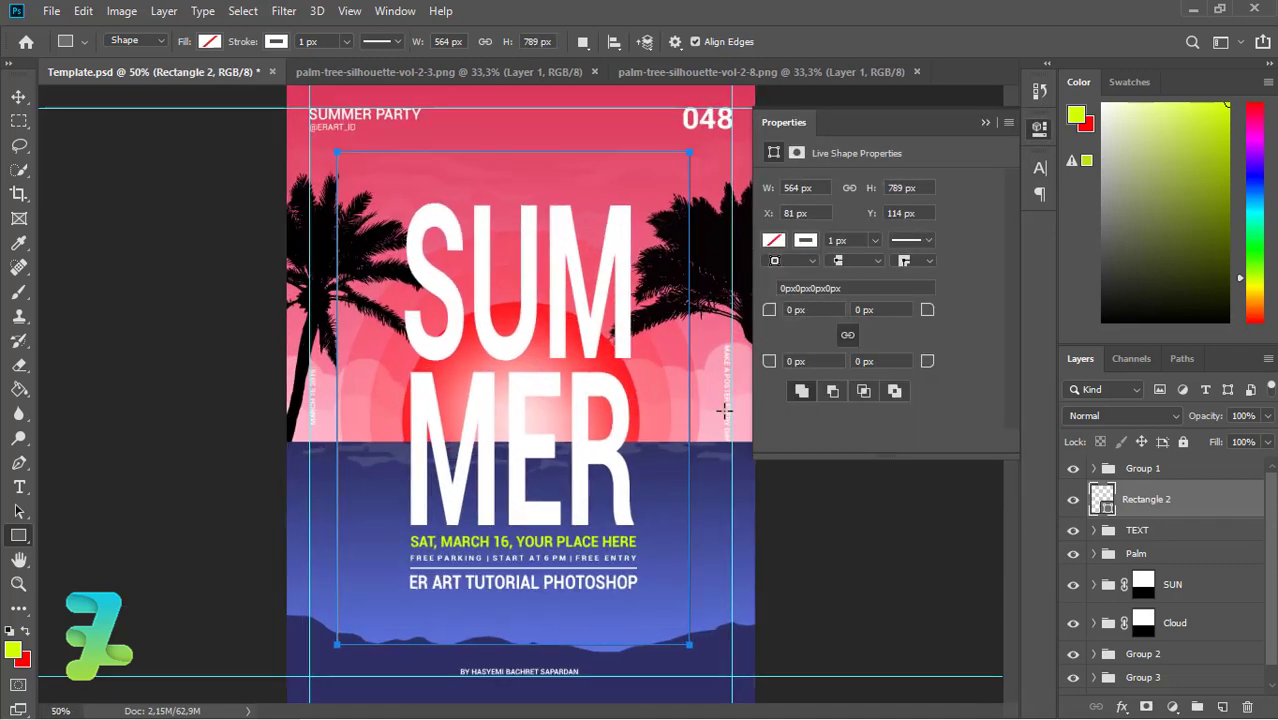
{"action": "mouse_move", "coordinate": [889, 262]}
{"action": "left_mouse_down"}
{"action": "mouse_move", "coordinate": [905, 262]}
{"action": "mouse_move", "coordinate": [889, 262]}
{"action": "left_mouse_up"}
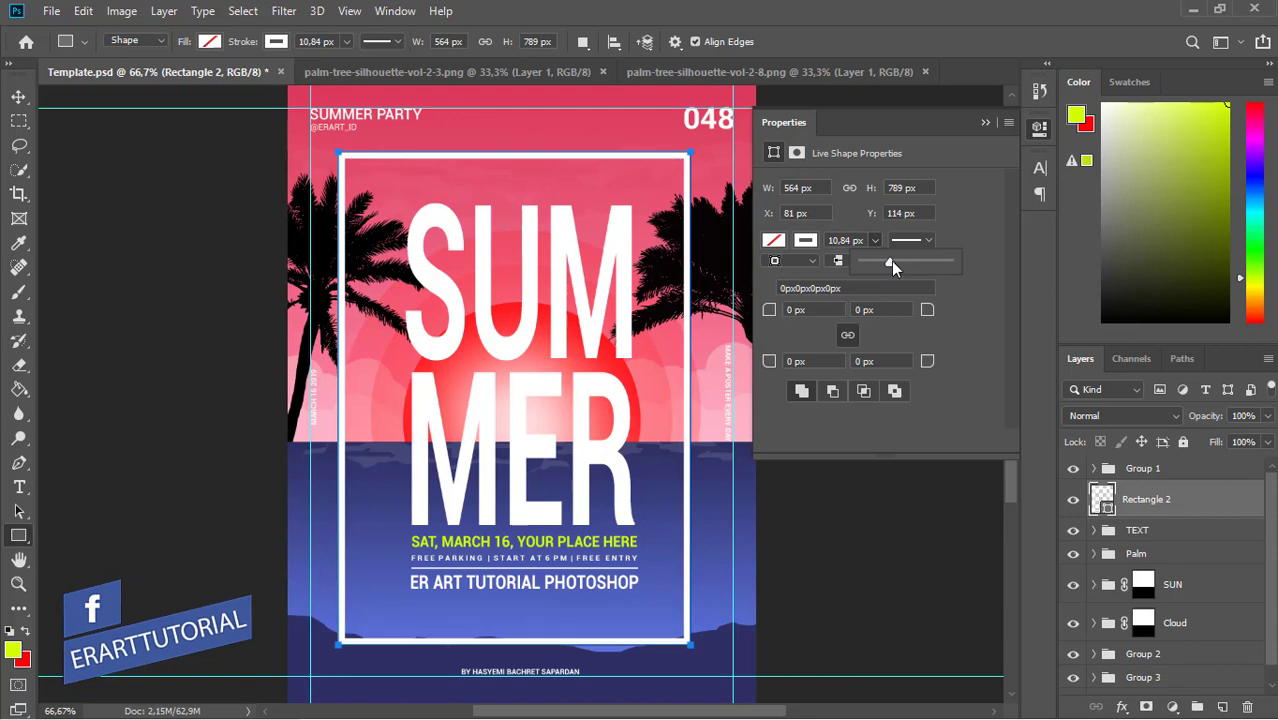
{"action": "key", "text": "v"}
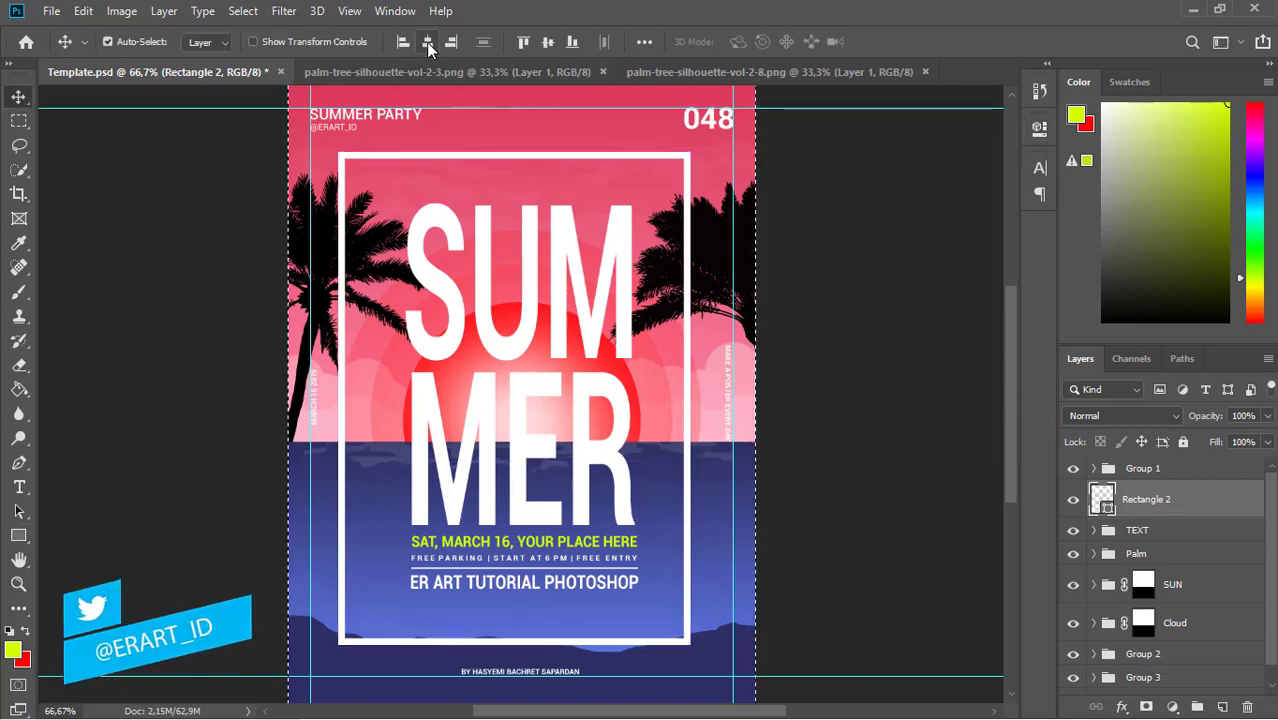
{"action": "key", "text": "shift+Right"}
{"action": "key", "text": "shift+Up"}
{"action": "left_click", "coordinate": [1267, 416]}
{"action": "mouse_move", "coordinate": [1267, 432]}
{"action": "left_mouse_down"}
{"action": "mouse_move", "coordinate": [1189, 437]}
{"action": "mouse_move", "coordinate": [1208, 437]}
{"action": "left_mouse_up"}
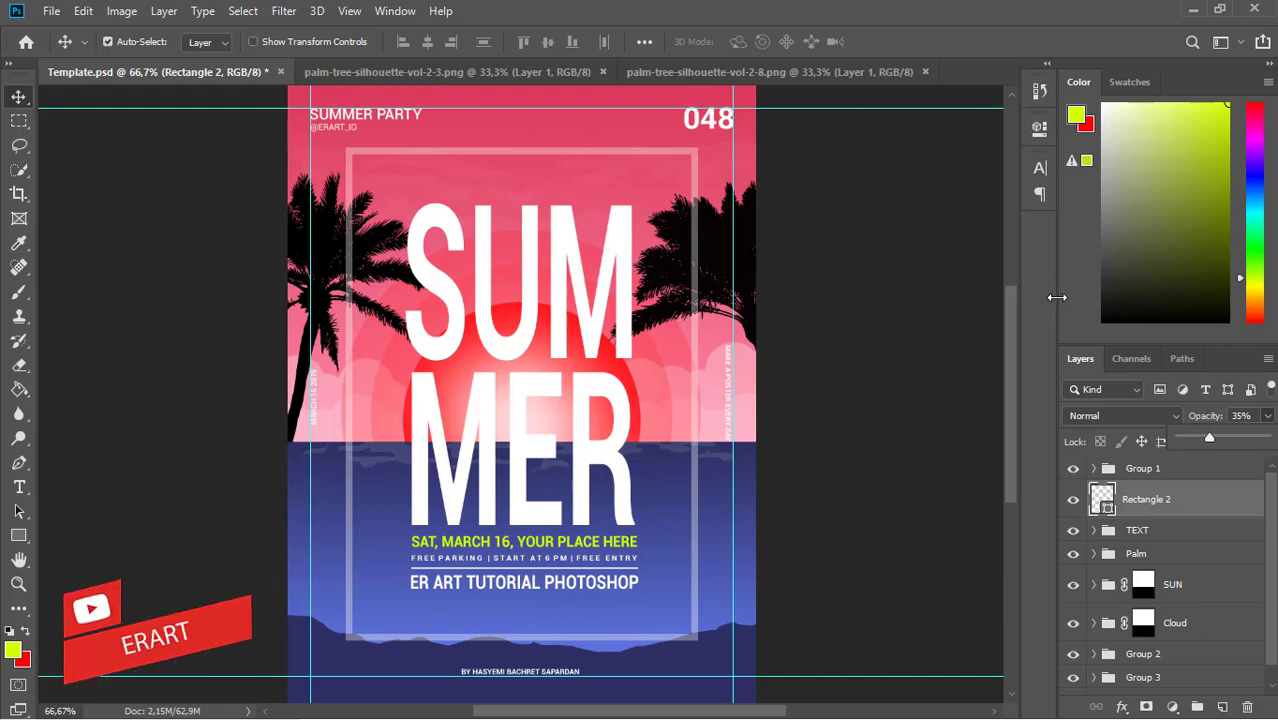
Start a new FREE PSD text line near the top of the poster.
{"action": "left_click", "coordinate": [1094, 531]}
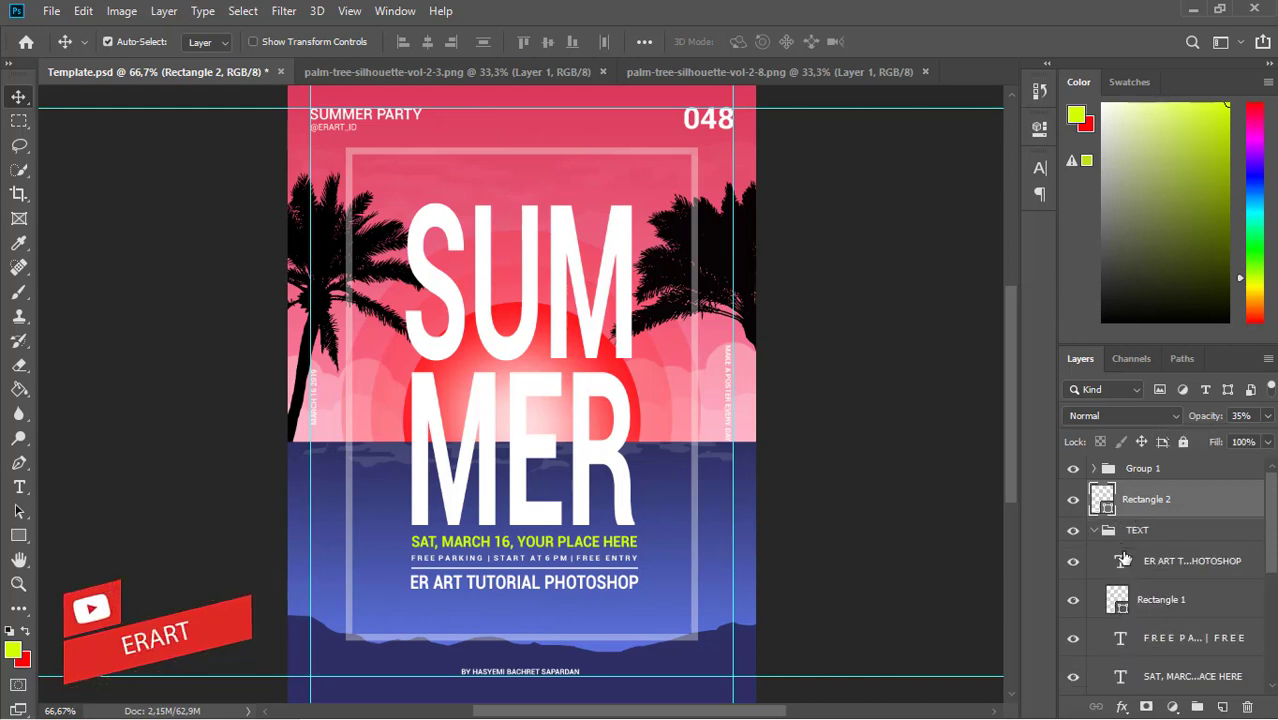
{"action": "key", "text": "t"}
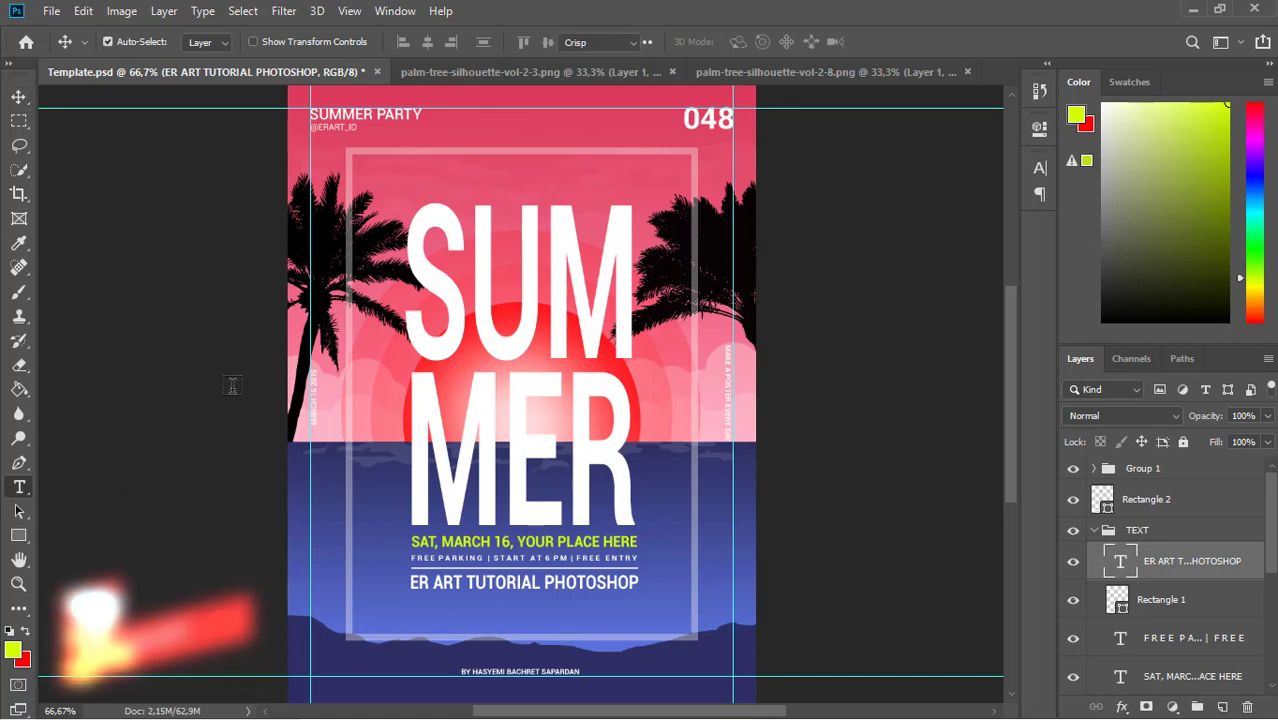
{"action": "left_click", "coordinate": [468, 250]}
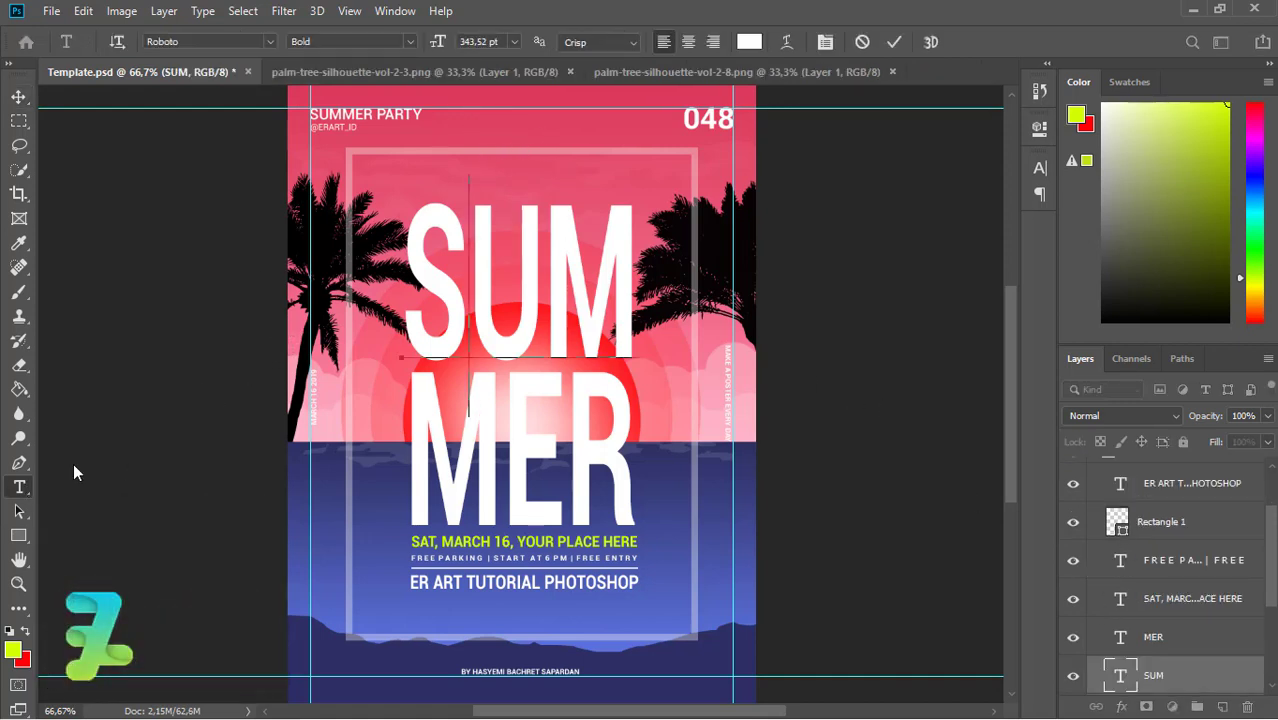
{"action": "key", "text": "Escape"}
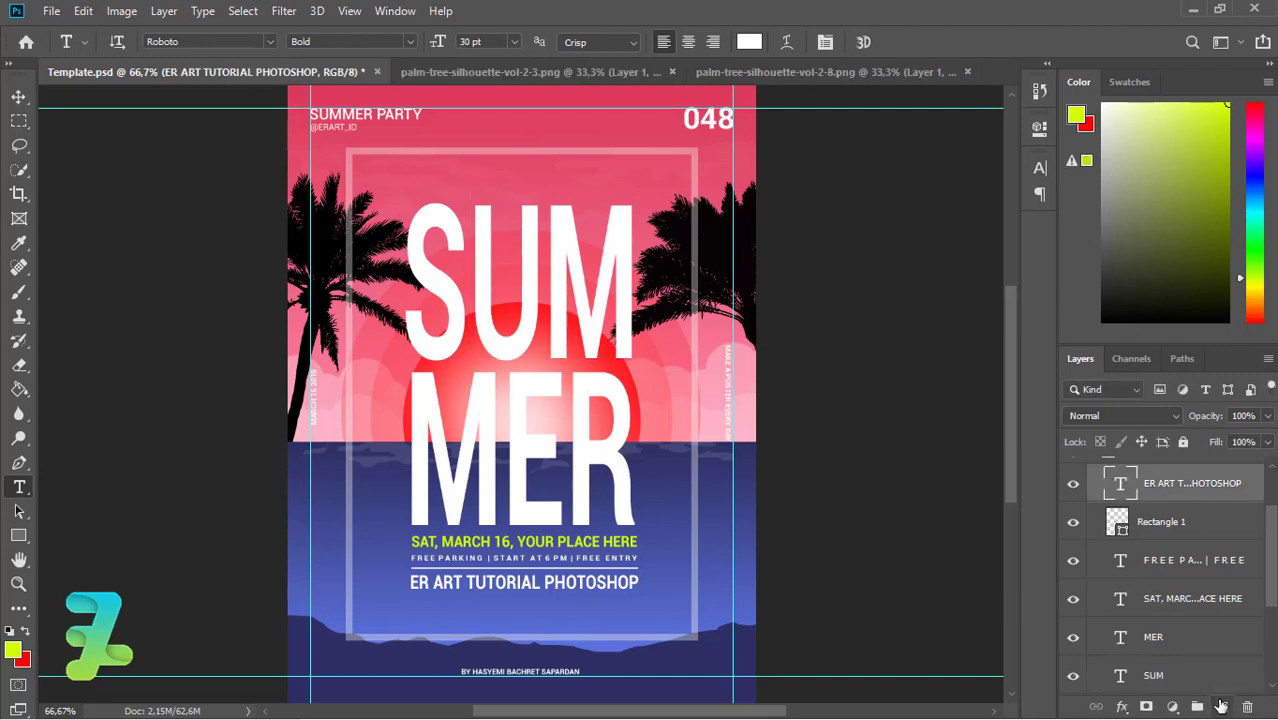
{"action": "left_click", "coordinate": [500, 130]}
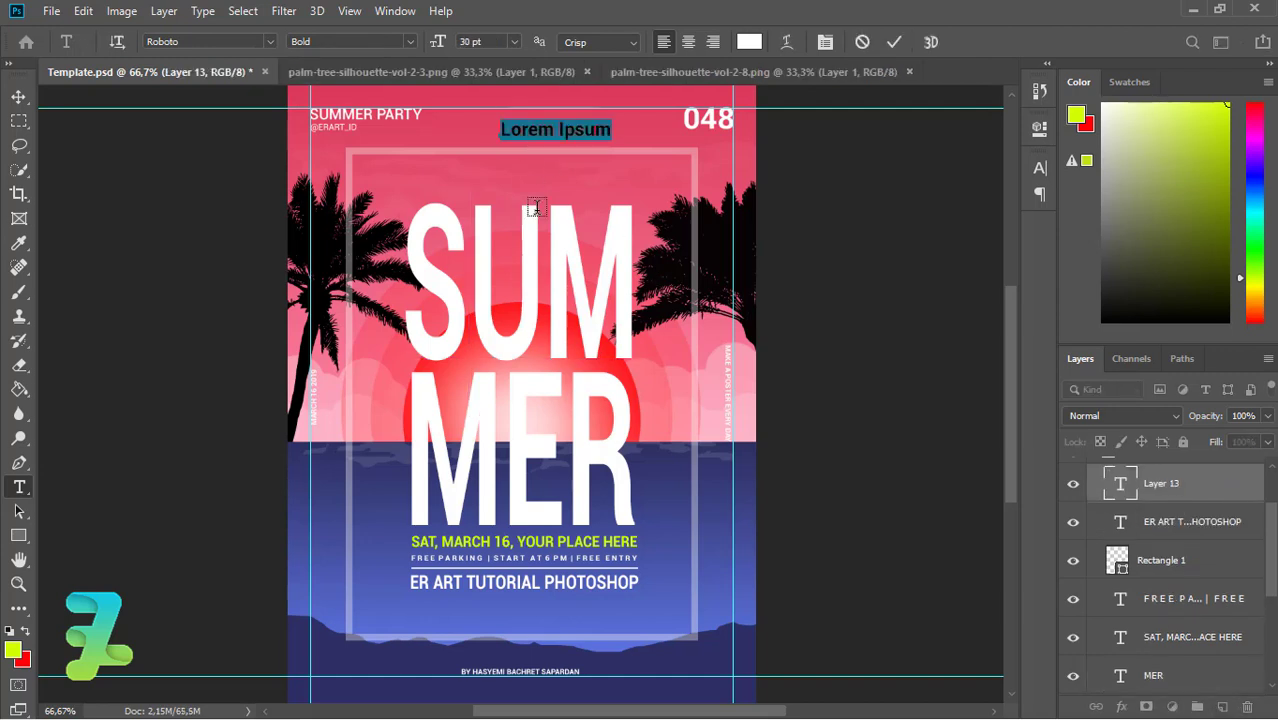
{"action": "type", "text": "er"}
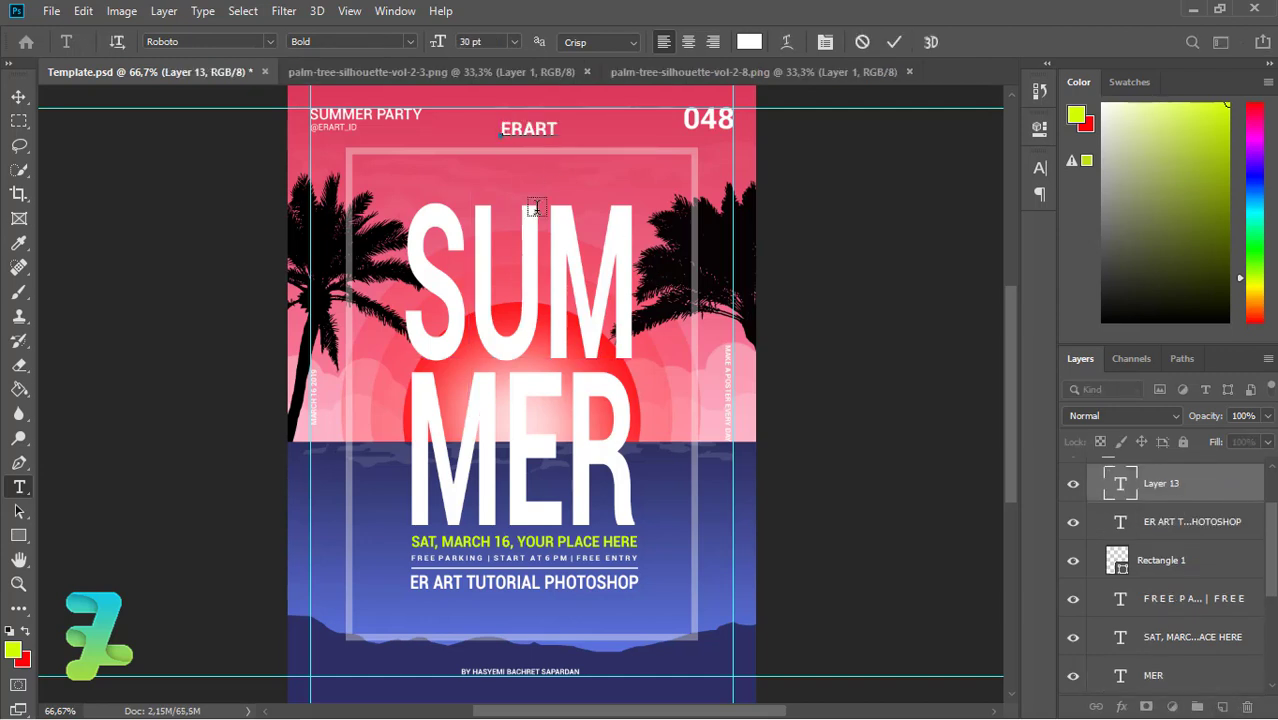
{"action": "key", "text": "BackSpace"}
{"action": "key", "text": "BackSpace"}
{"action": "key", "text": "BackSpace"}
Set the FREE PSD tagline to 18 pt and commit it.
{"action": "key", "text": "ctrl+a"}
{"action": "left_click", "coordinate": [514, 41]}
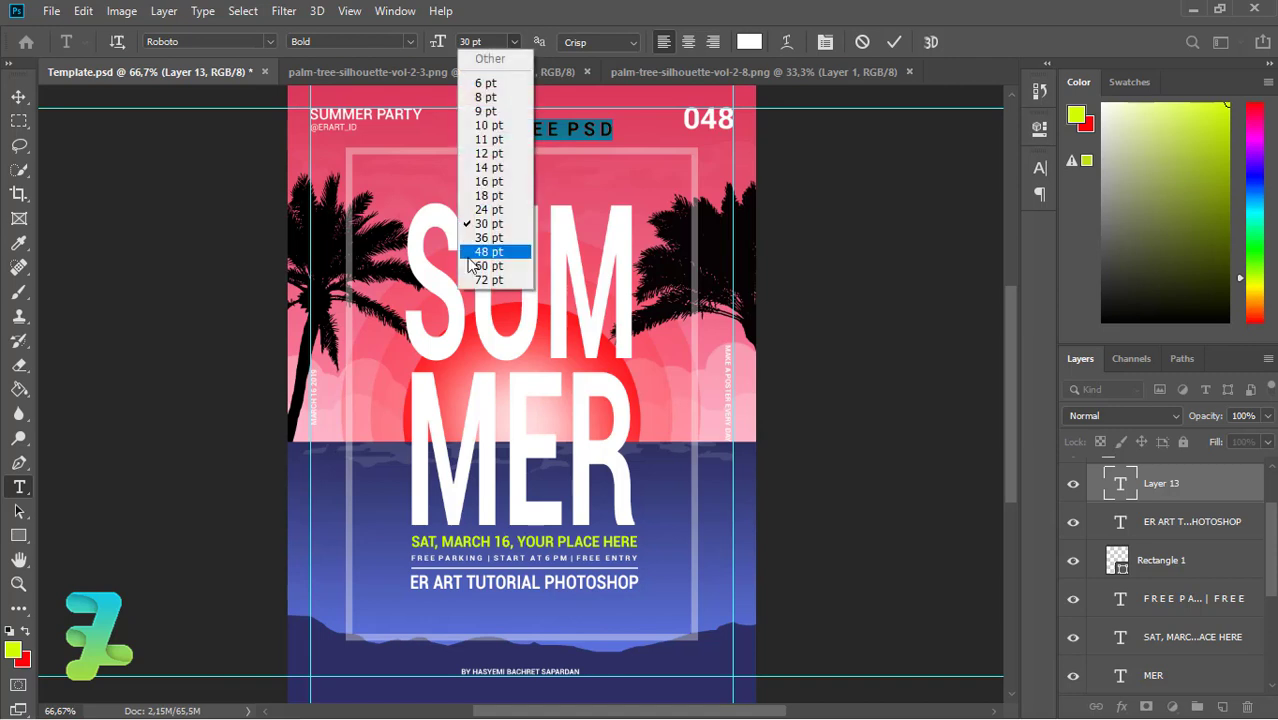
{"action": "left_click", "coordinate": [472, 198]}
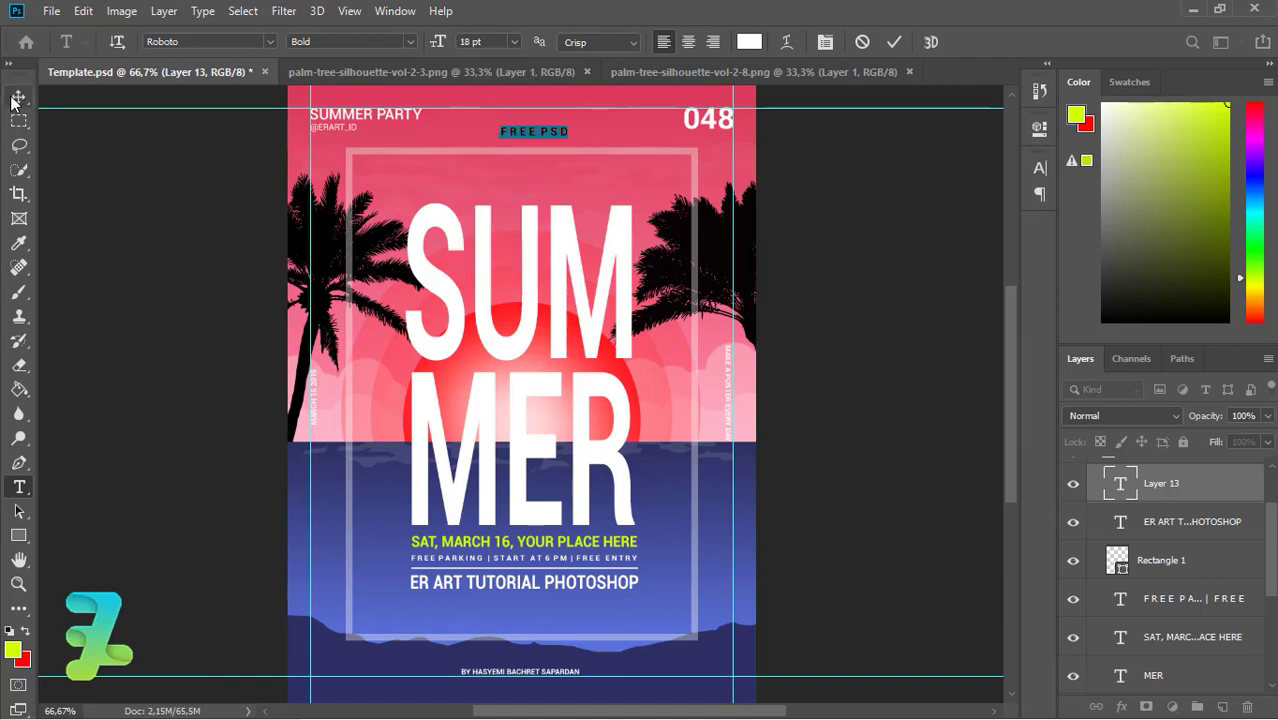
{"action": "key", "text": "ctrl+Return"}
Place FREE PSD centred just above SUMMER and lower its opacity to about 64%.
{"action": "key", "text": "v"}
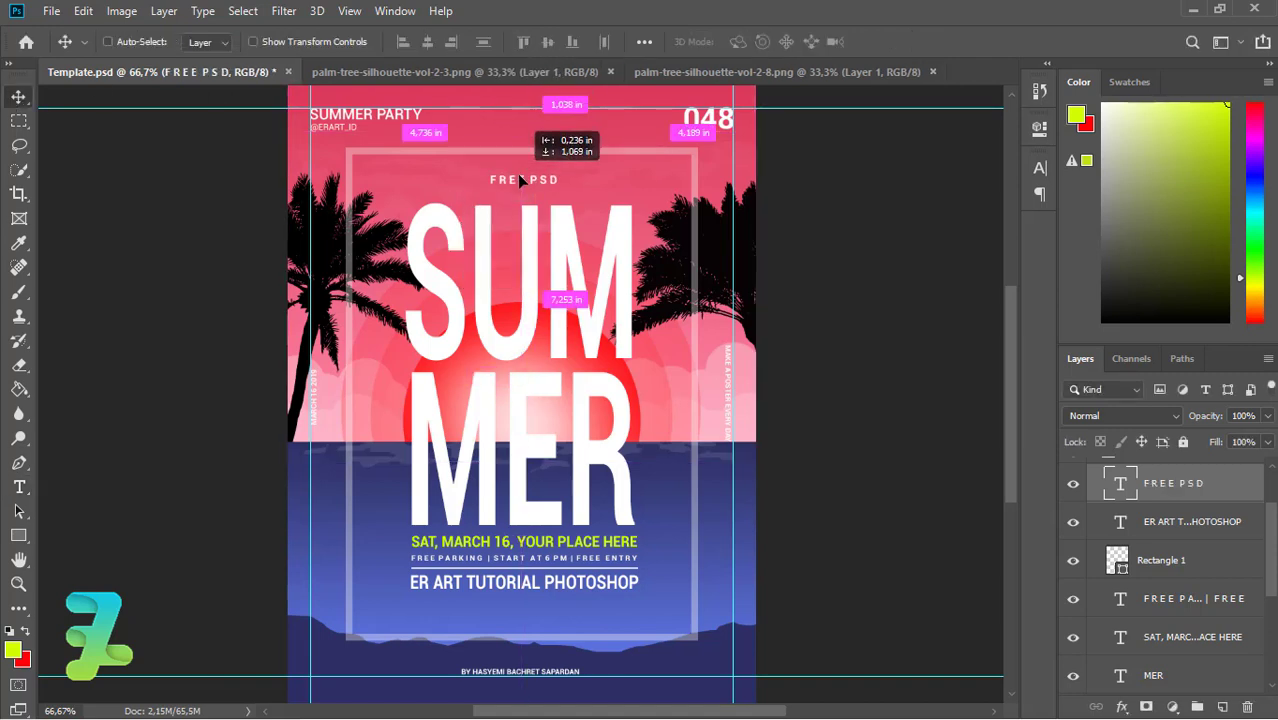
{"action": "left_click_drag", "start_coordinate": [527, 131], "coordinate": [573, 200]}
{"action": "left_click", "coordinate": [108, 41]}
{"action": "left_click", "coordinate": [427, 41]}
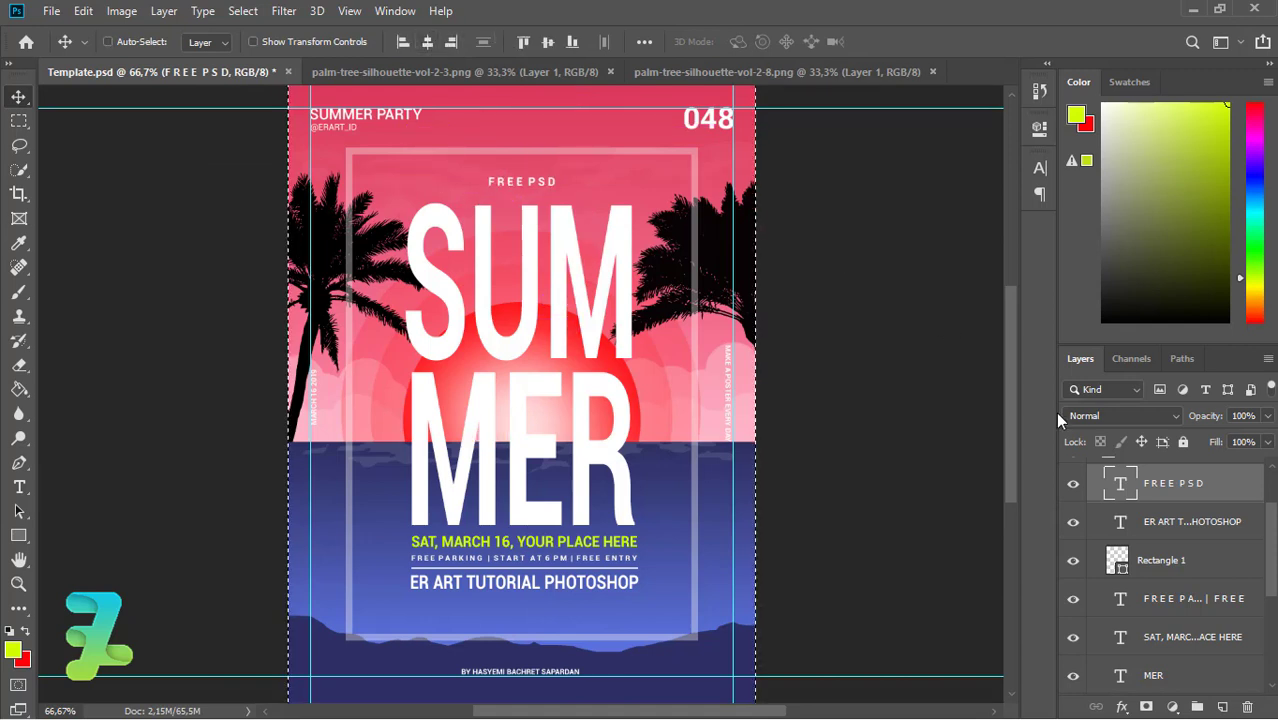
{"action": "mouse_move", "coordinate": [1267, 415]}
{"action": "left_mouse_down"}
{"action": "mouse_move", "coordinate": [1258, 443]}
{"action": "mouse_move", "coordinate": [1235, 439]}
{"action": "left_mouse_up"}
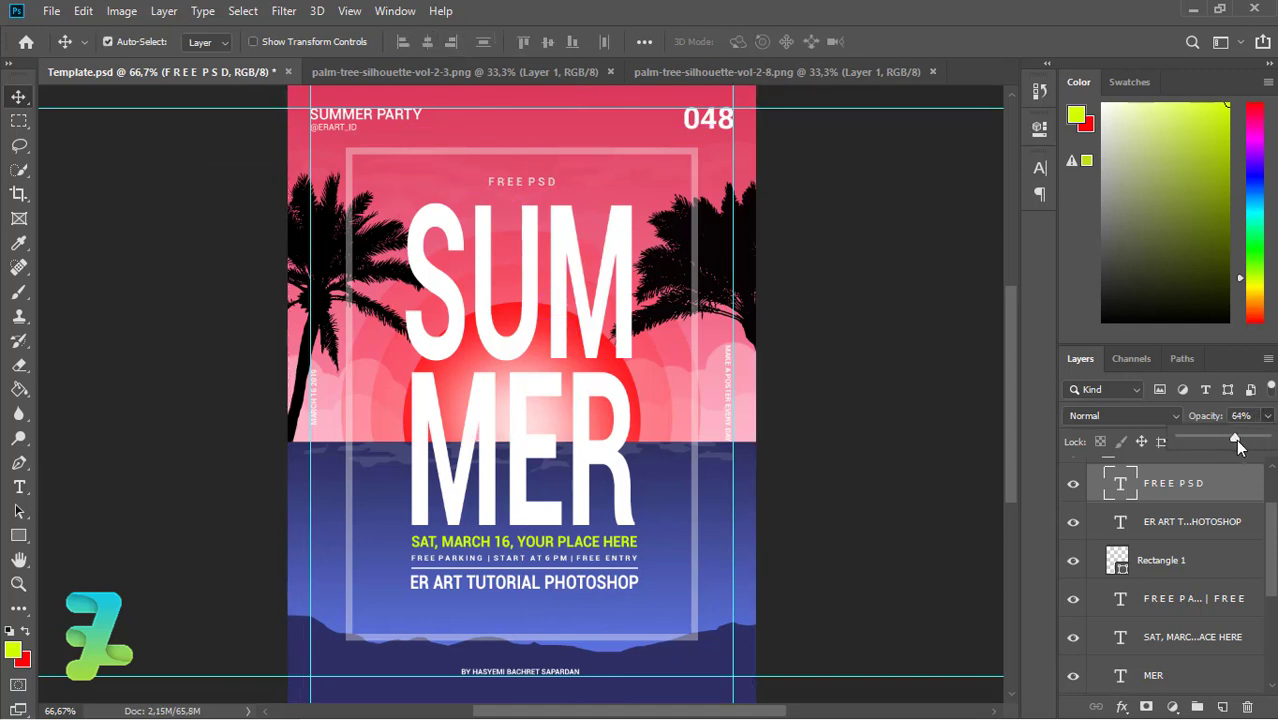
{"action": "scroll", "coordinate": [1235, 524], "scroll_direction": "up", "scroll_amount": 2}
Drag the whole TEXT group, FREE PSD through the tutorial line, slightly lower inside the frame.
{"action": "left_click", "coordinate": [1094, 531]}
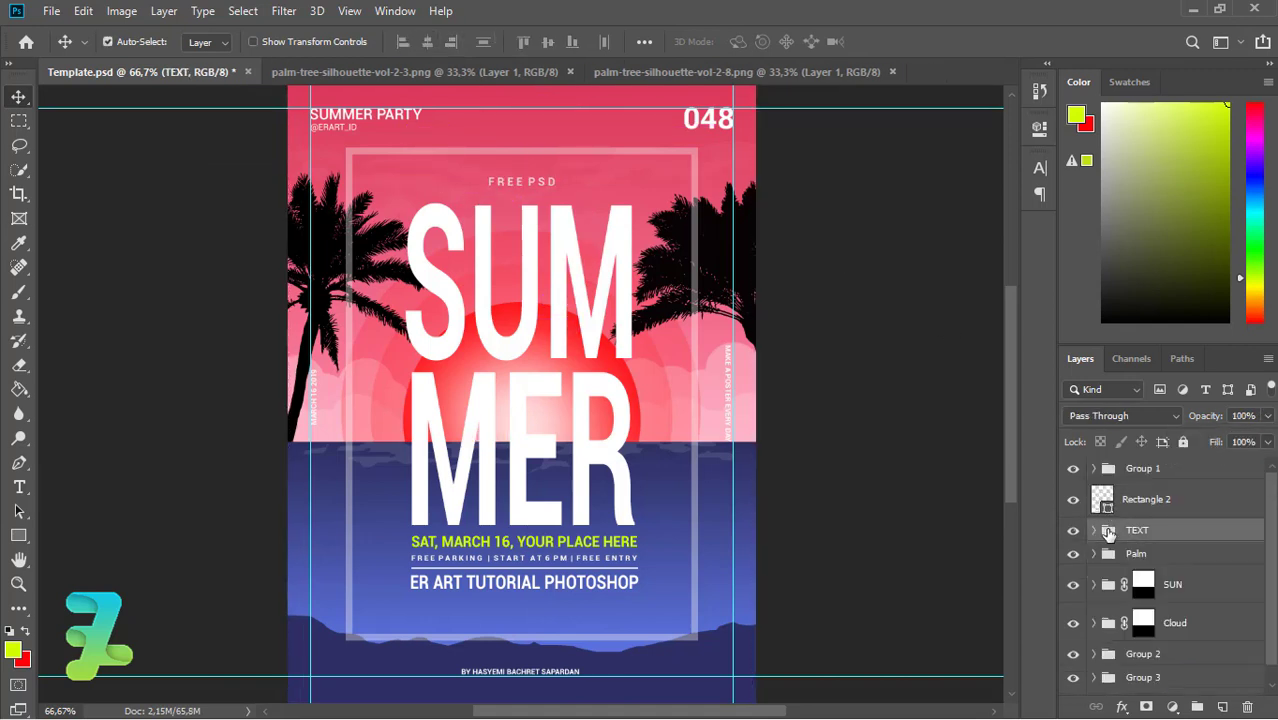
{"action": "left_click_drag", "start_coordinate": [625, 232], "coordinate": [770, 370]}
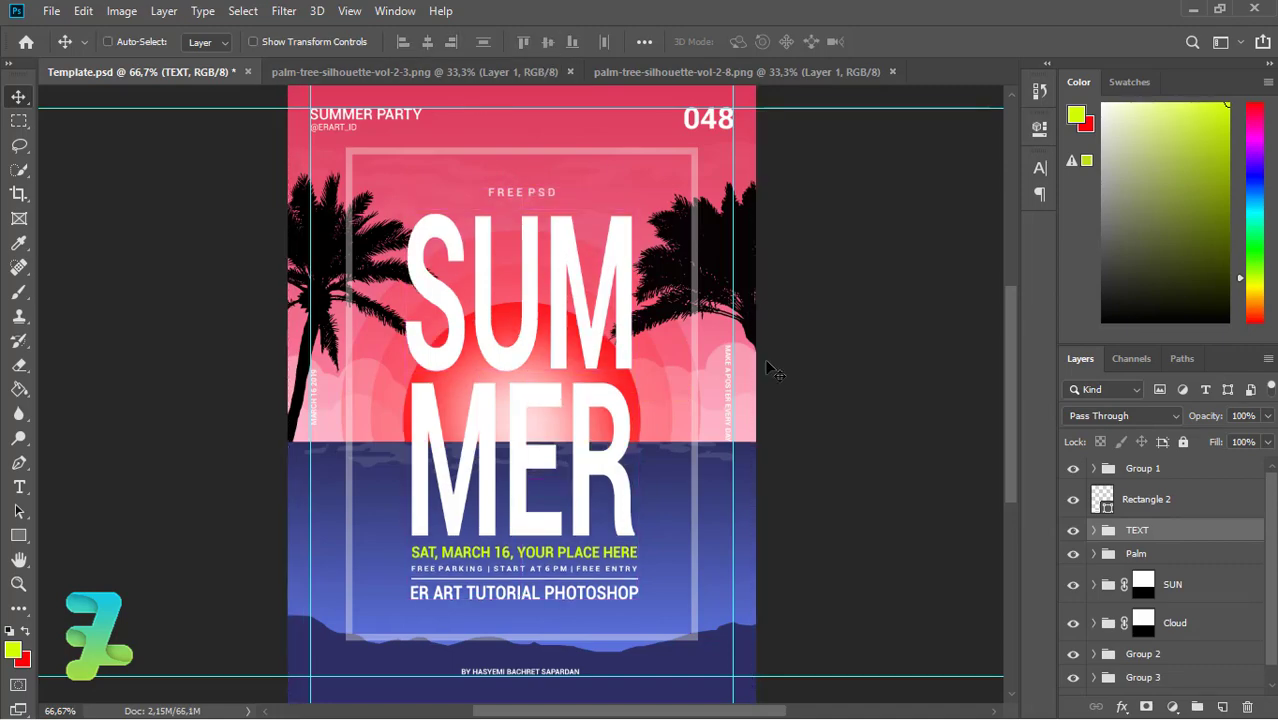
{"action": "key", "text": "ctrl+minus"}
{"action": "key", "text": "ctrl+minus"}
{"action": "key", "text": "ctrl+plus"}
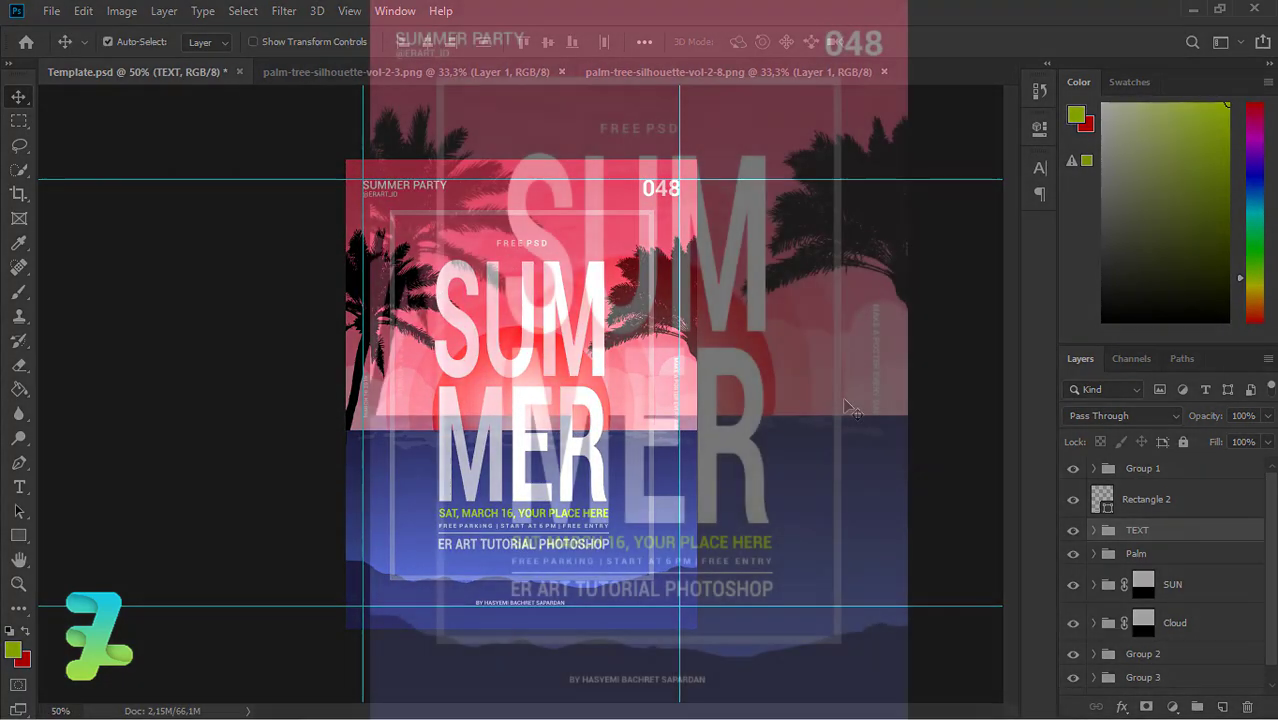